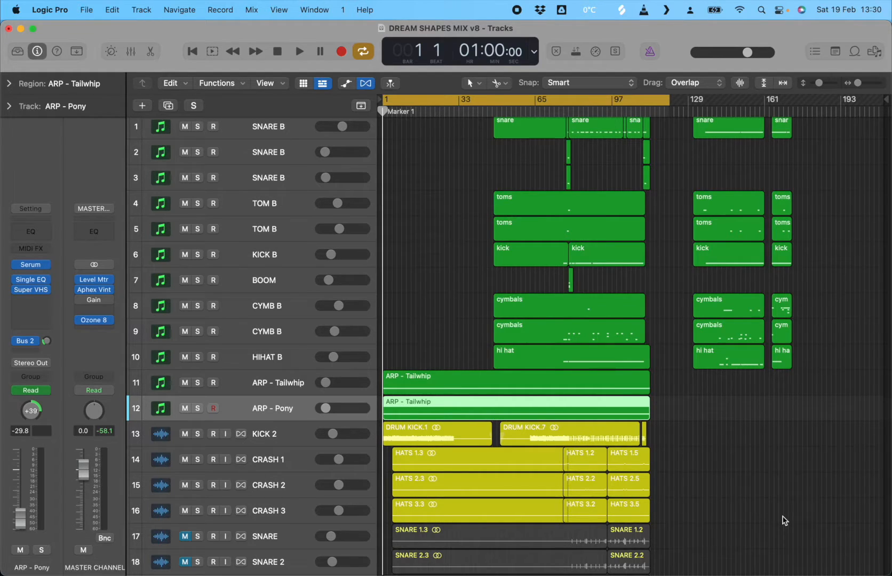
# Look through the whole arrangement, from the MIDI drum tracks down to the strings, organ, cello and master channel tracks
pyautogui.scroll(-20, 494, 367)
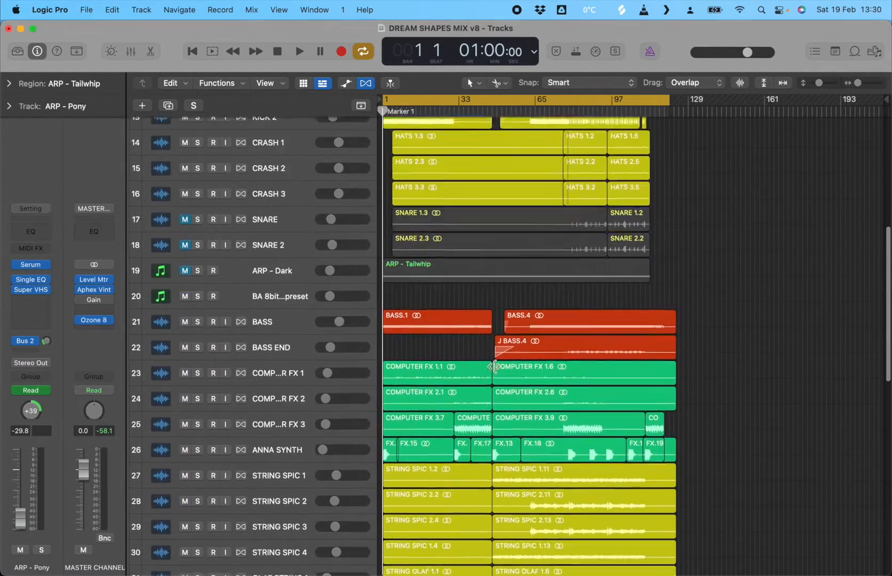
pyautogui.scroll(-3, 494, 366)
pyautogui.scroll(10, 493, 366)
pyautogui.scroll(-12, 492, 365)
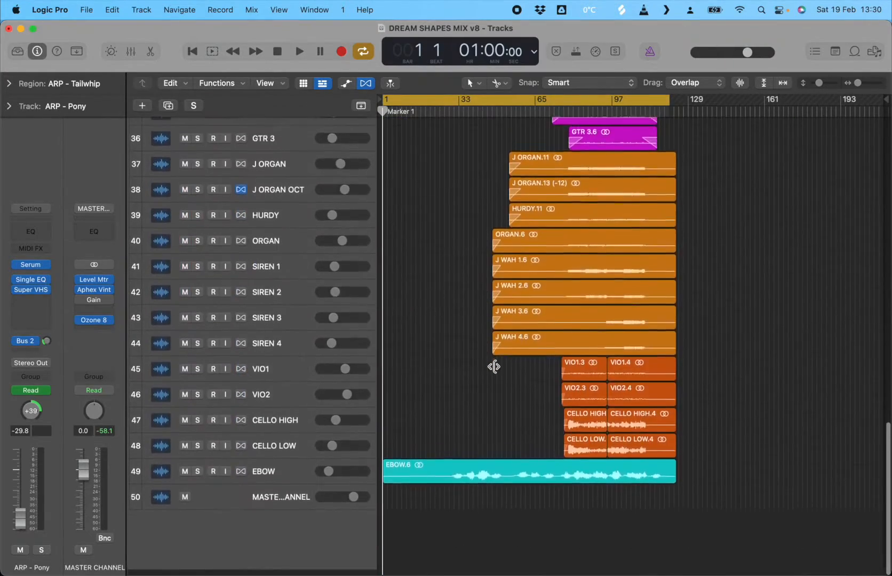
pyautogui.scroll(15, 491, 297)
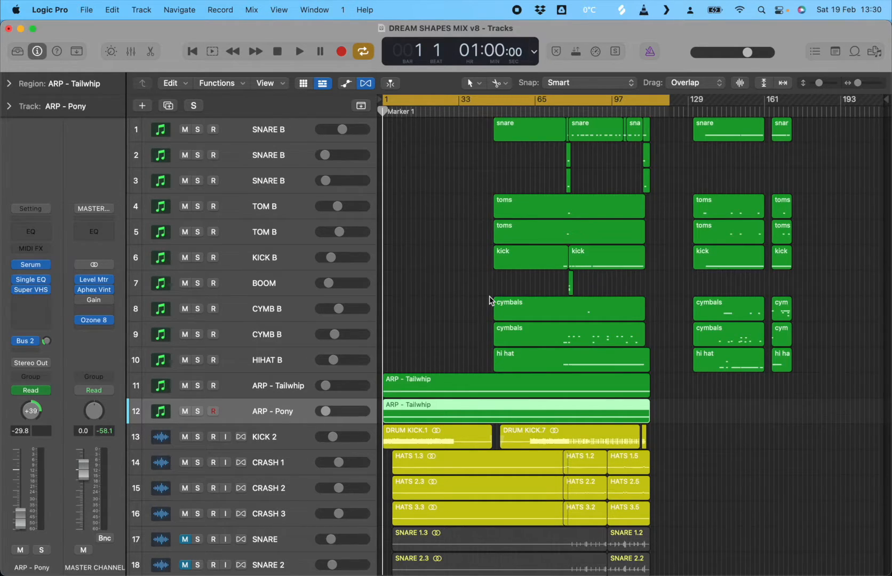
pyautogui.scroll(-15, 565, 412)
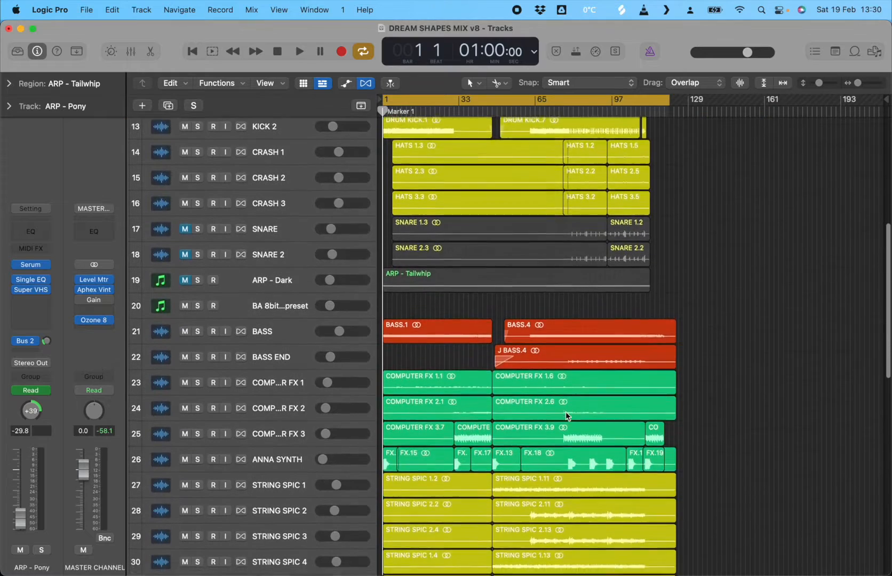
pyautogui.scroll(3, 565, 414)
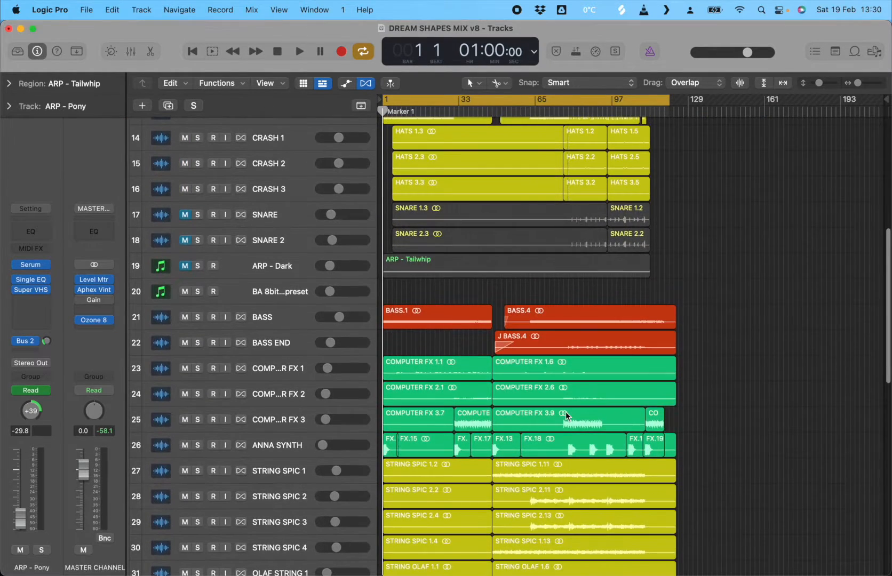
pyautogui.scroll(-1, 566, 416)
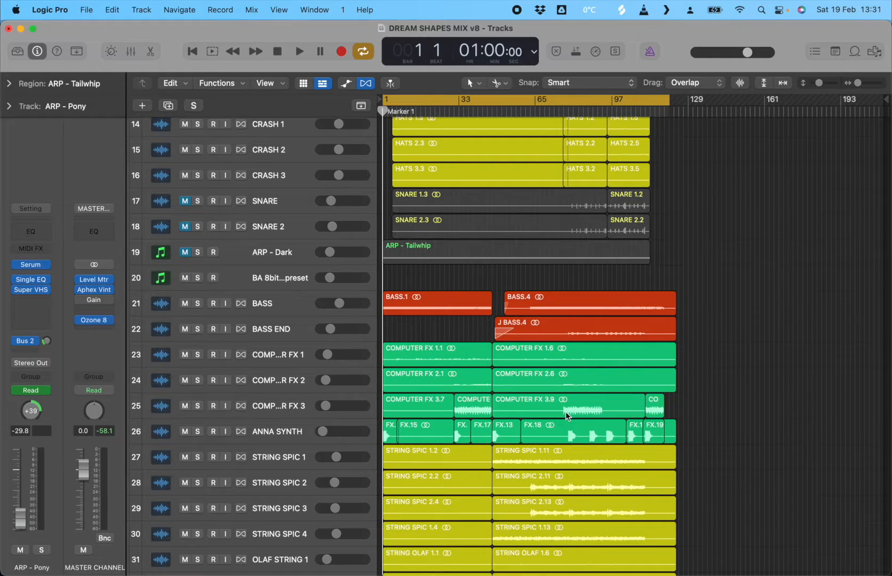
# Select all regions on the green MIDI tracks 1 to 12, and clear the selection again
pyautogui.scroll(10, 526, 264)
pyautogui.moveTo(774, 411); pyautogui.dragTo(501, 133)
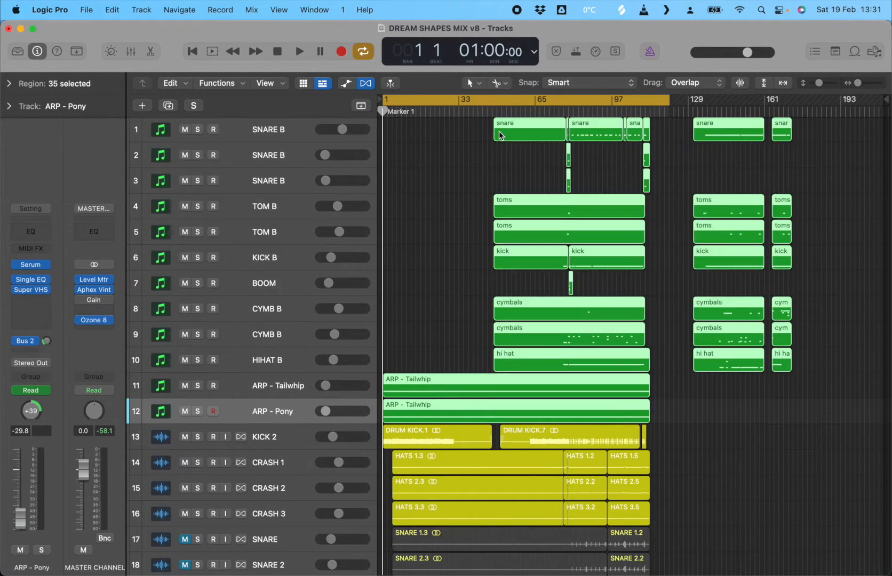
pyautogui.click(461, 258)
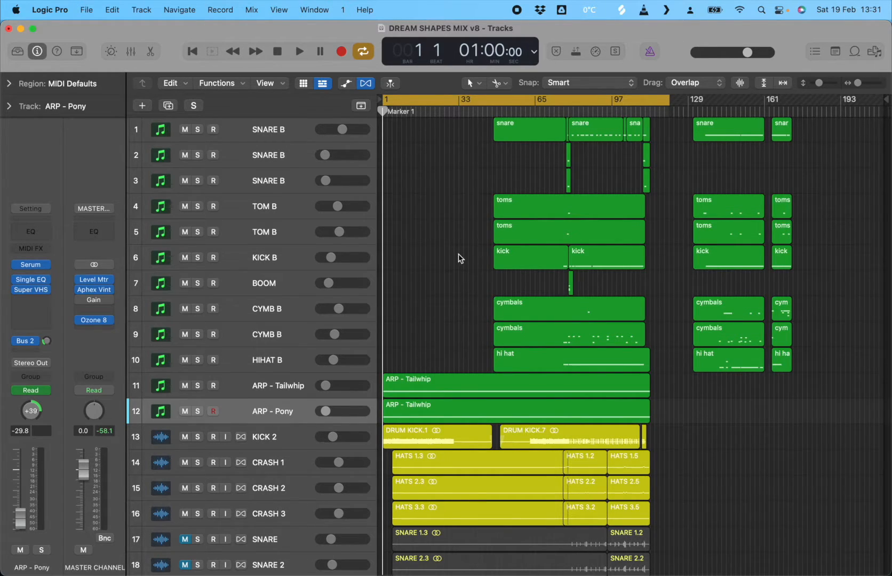
# Solo the CRASH 1 track and turn its solo off again
pyautogui.scroll(-5, 439, 292)
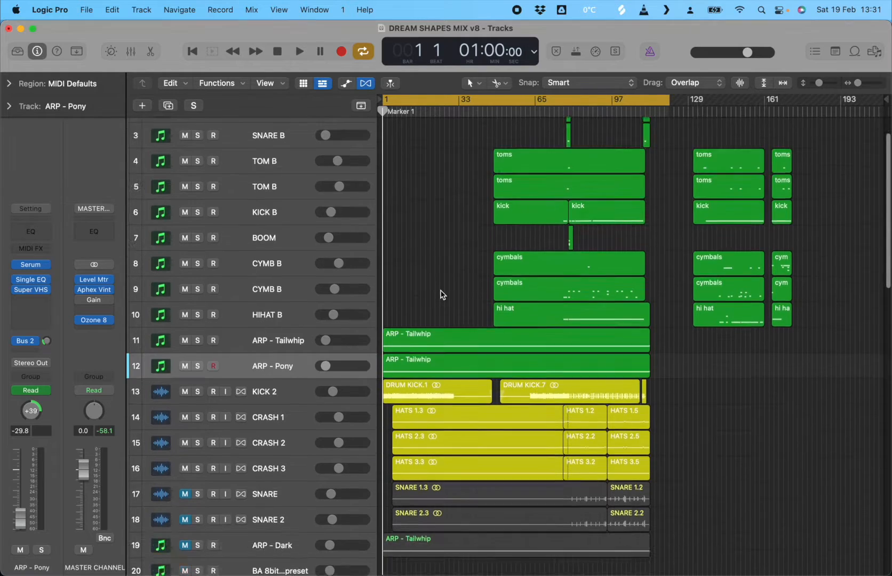
pyautogui.scroll(-4, 441, 289)
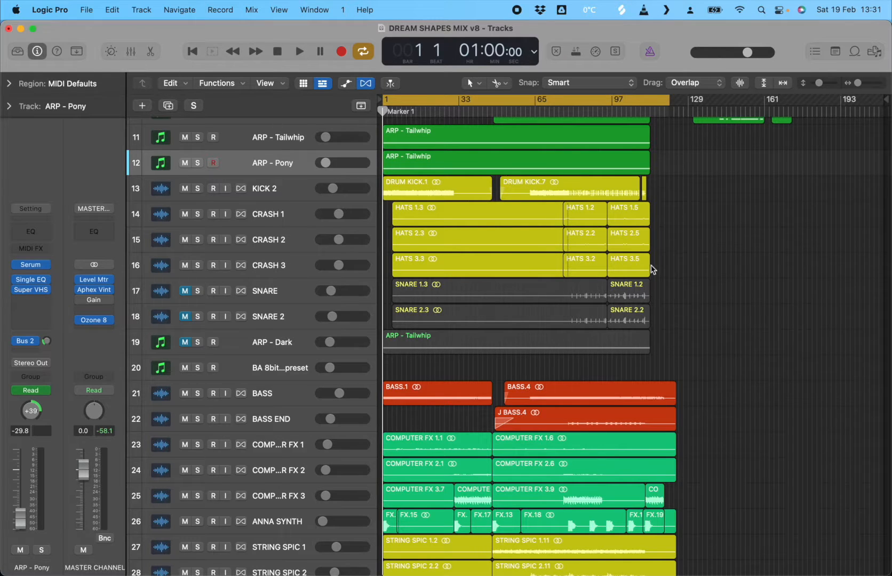
pyautogui.scroll(-2, 796, 308)
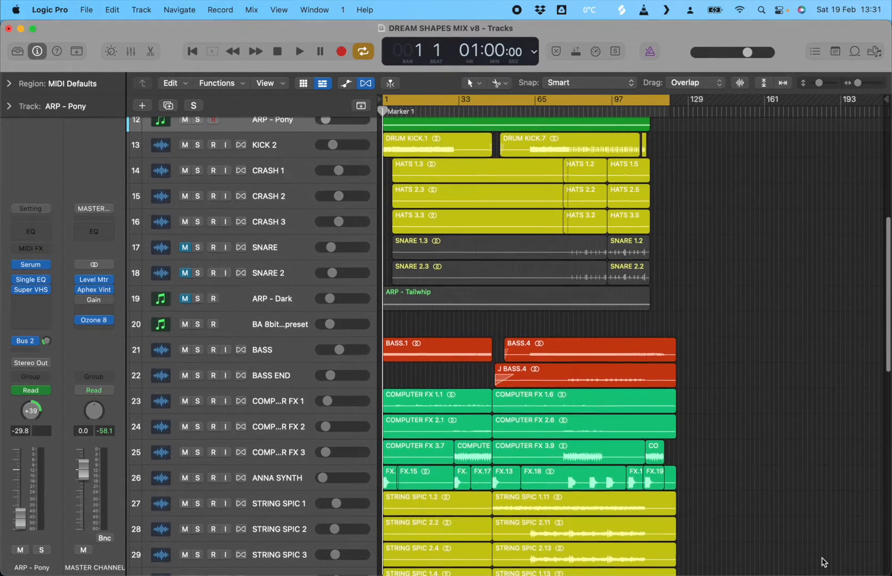
pyautogui.scroll(-12, 721, 327)
pyautogui.scroll(15, 720, 320)
pyautogui.scroll(-8, 381, 175)
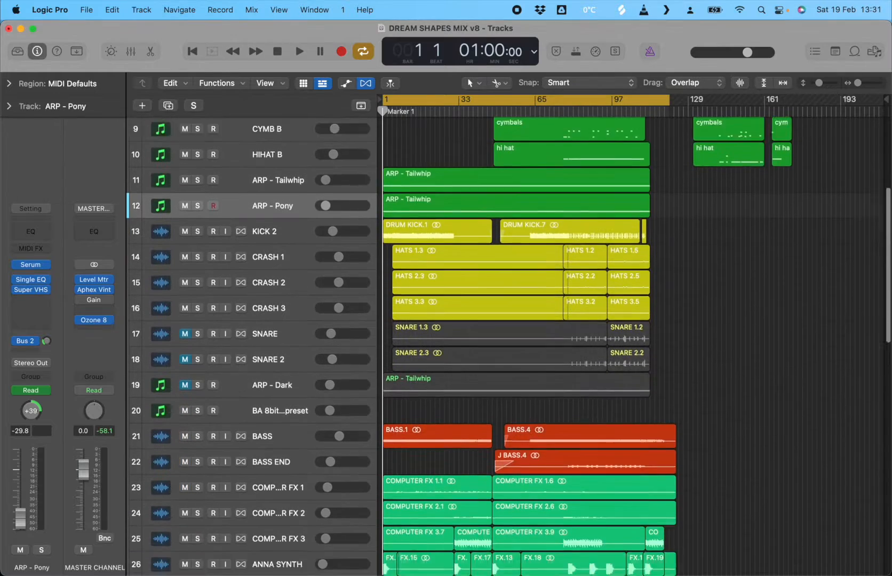
pyautogui.click(197, 142)
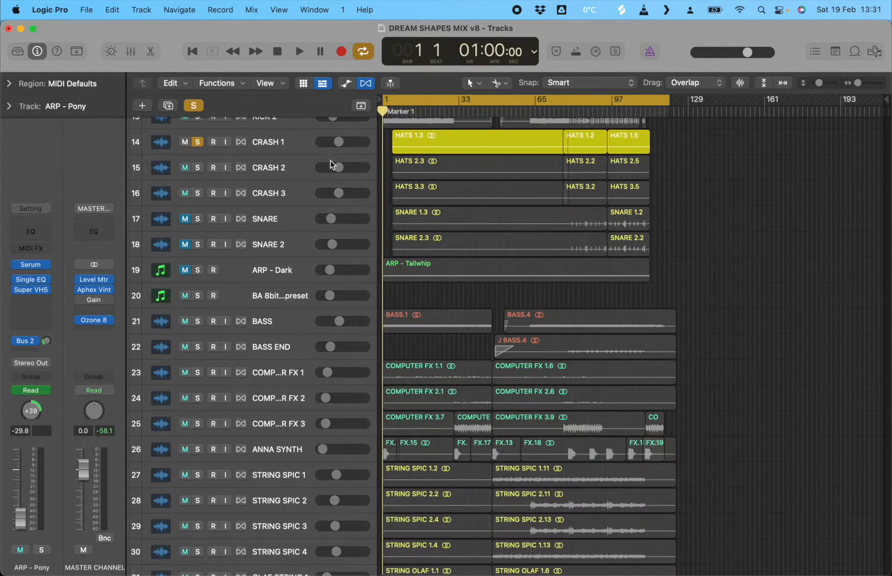
pyautogui.click(198, 142)
pyautogui.scroll(4, 298, 135)
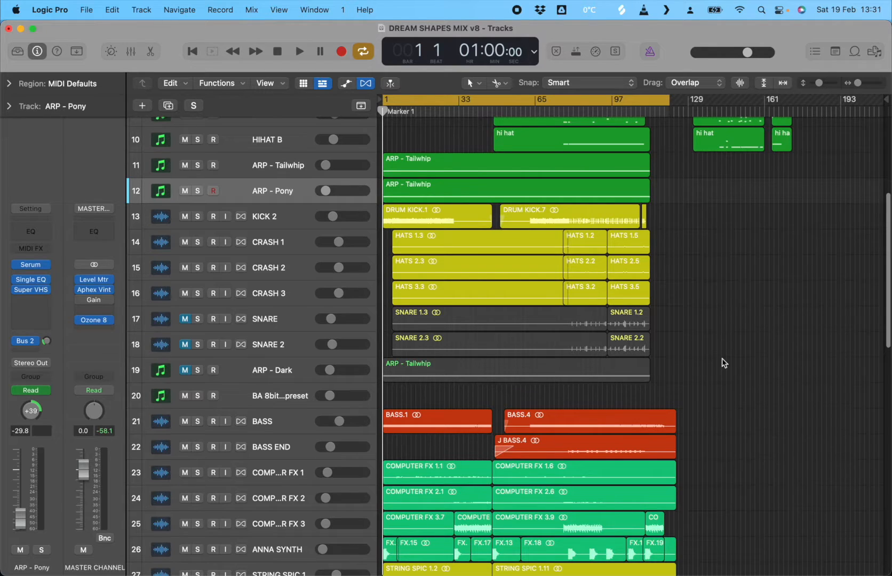
# Select the regions on the KICK 2 through ARP - Dark tracks and check their colours in the color palette
pyautogui.moveTo(739, 386); pyautogui.dragTo(398, 216)
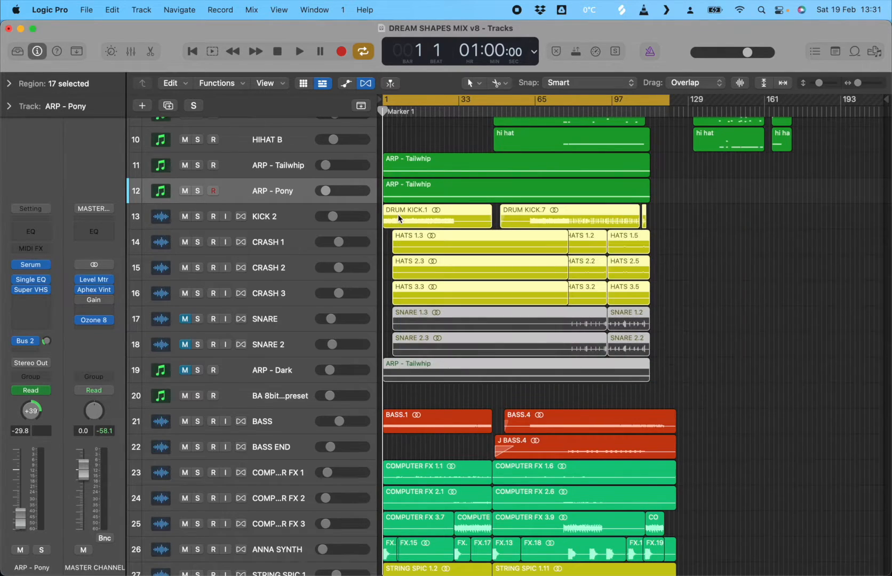
pyautogui.hotkey('alt', 'c')
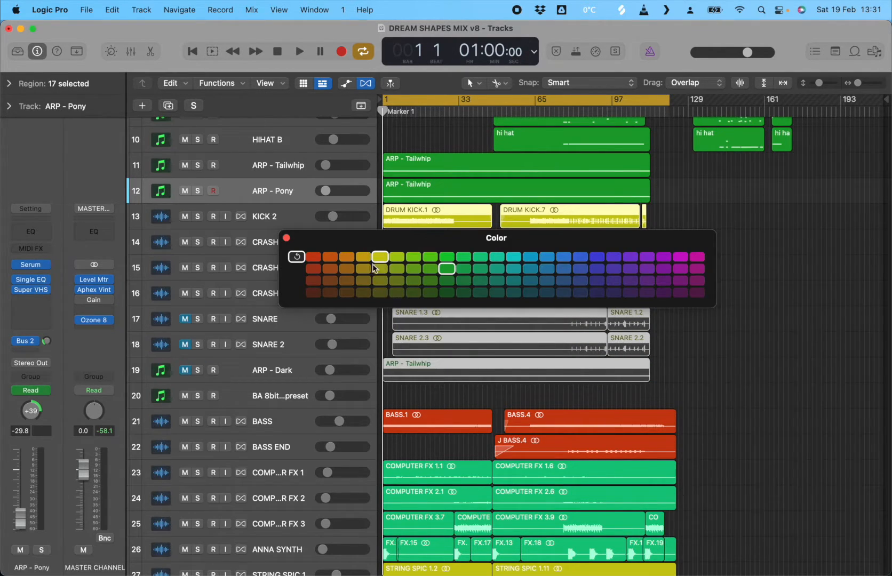
pyautogui.click(286, 237)
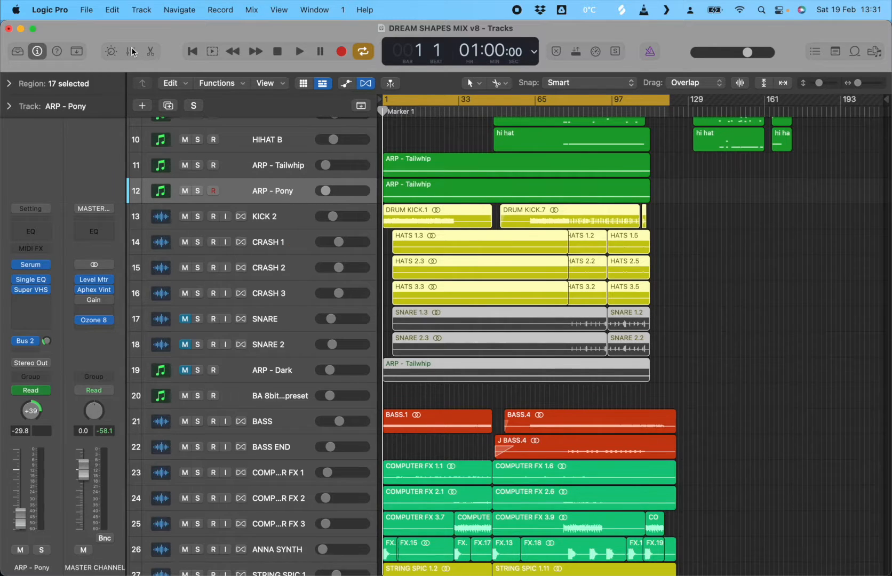
# Show the mixer and select the channel strips from KICK 2 through SNARE 2
pyautogui.click(132, 52)
pyautogui.hscroll(5, 750, 516)
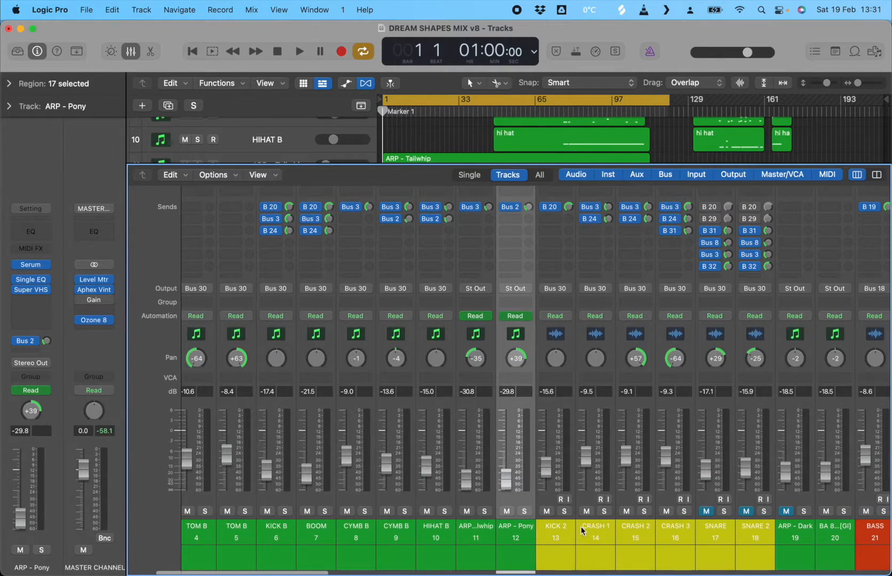
pyautogui.click(584, 531)
pyautogui.click(561, 533)
pyautogui.keyDown('shift'); pyautogui.click(746, 533); pyautogui.keyUp('shift')
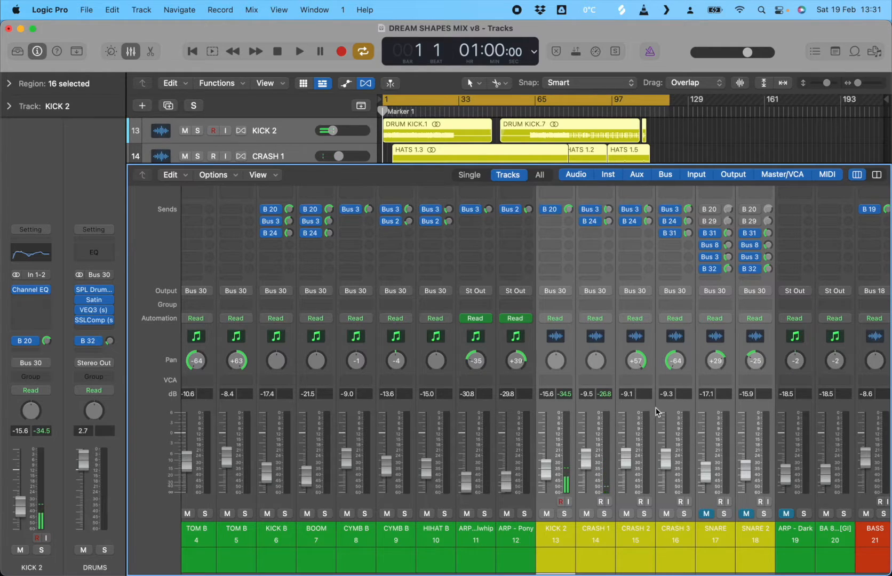
# Hide the mixer and clear the region selection in the arrangement
pyautogui.click(131, 52)
pyautogui.click(709, 180)
pyautogui.scroll(5, 708, 179)
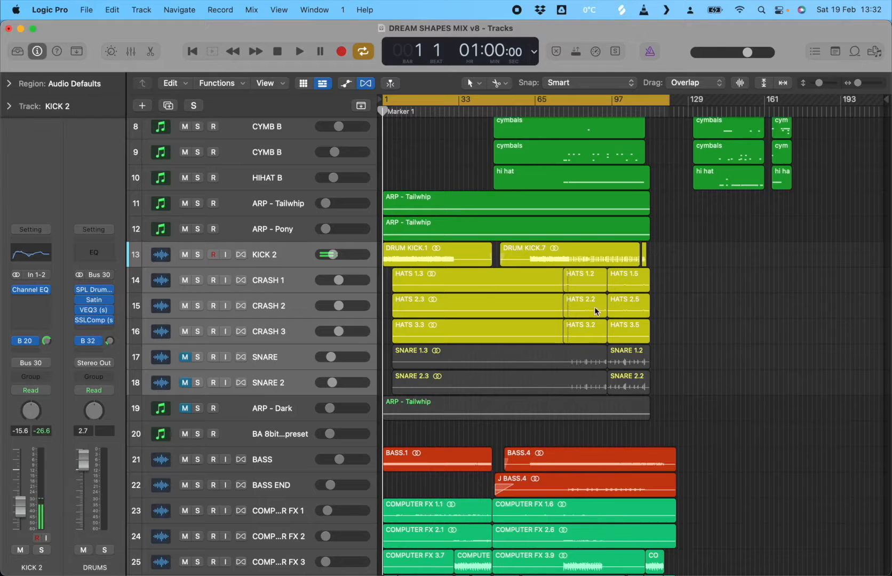
# Select the SNARE 2 track and look over the colour-coded instrument tracks down to the EBOW and master channel
pyautogui.click(275, 375)
pyautogui.scroll(-7, 441, 416)
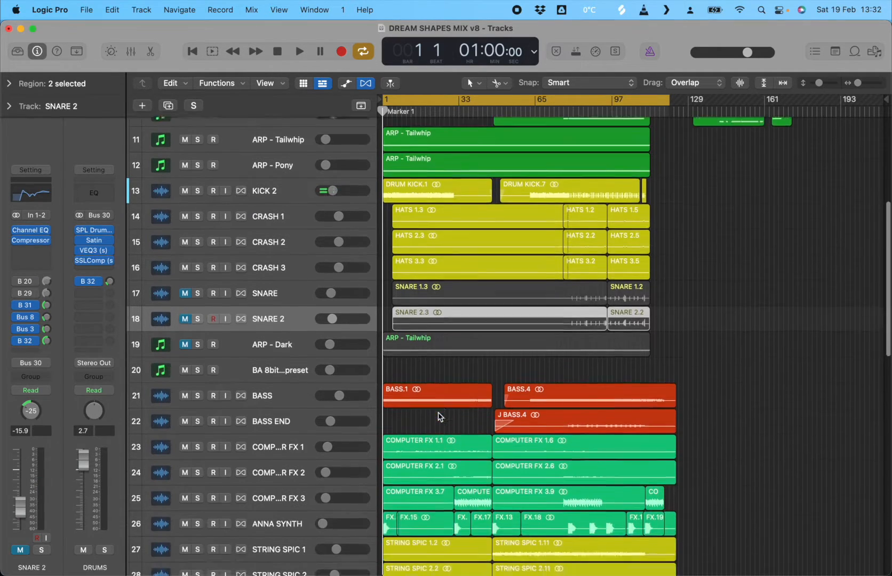
pyautogui.scroll(-20, 647, 297)
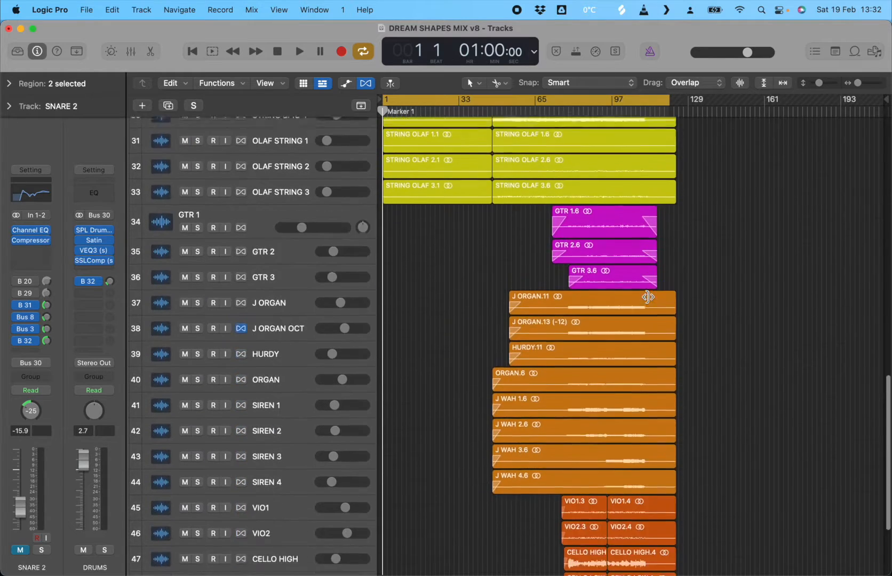
pyautogui.scroll(3, 648, 297)
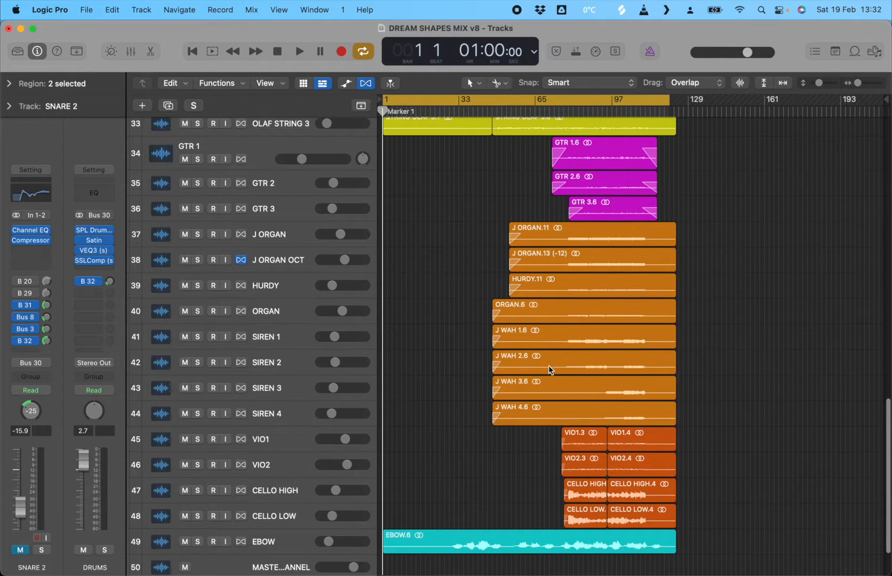
pyautogui.scroll(20, 548, 367)
pyautogui.scroll(-13, 548, 370)
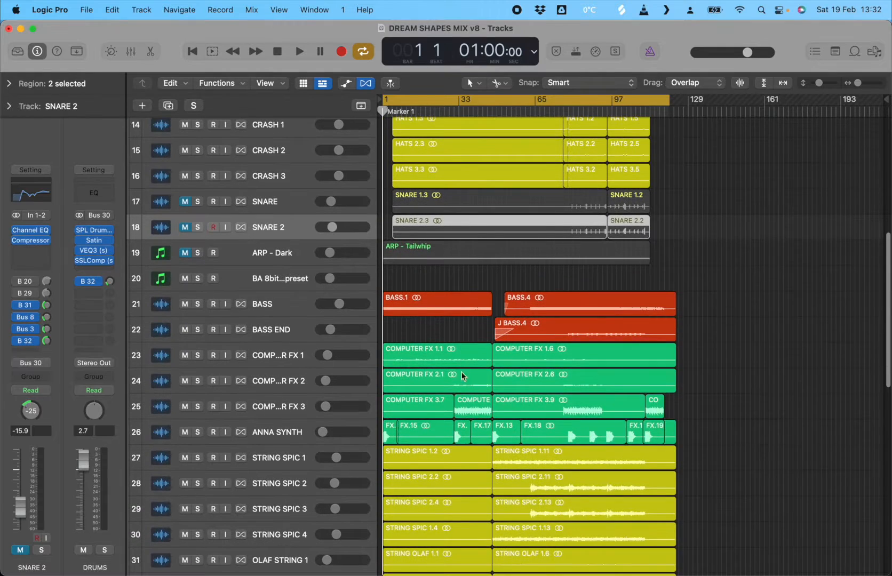
pyautogui.scroll(-20, 462, 375)
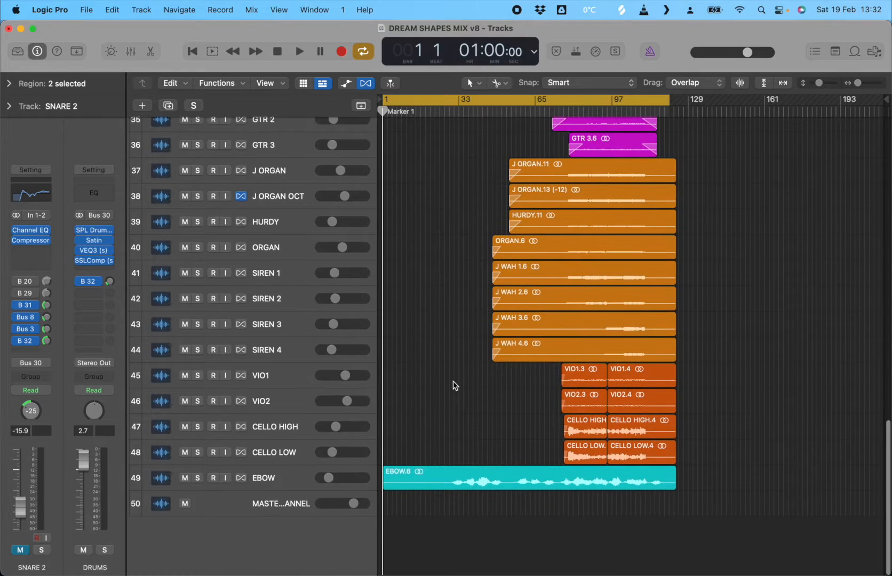
pyautogui.scroll(16, 420, 165)
pyautogui.scroll(15, 420, 162)
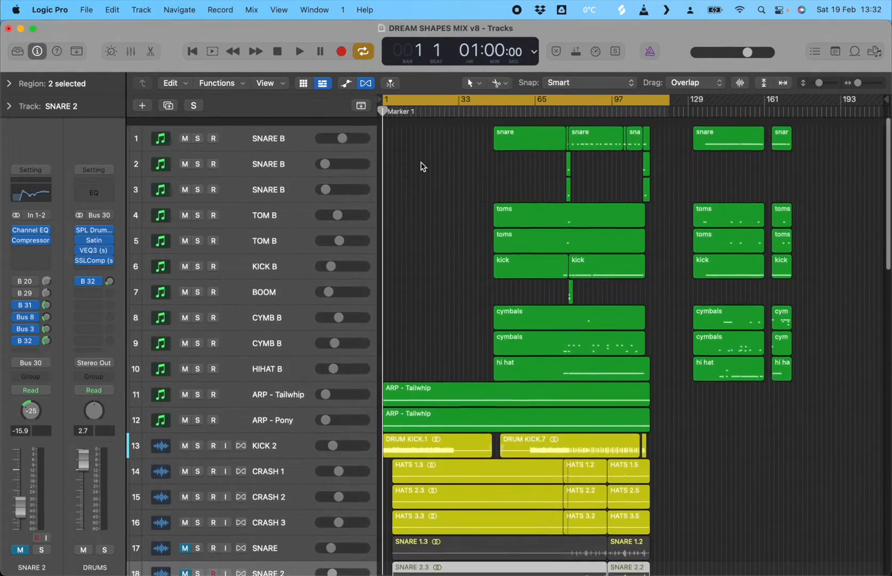
# Inspect the first two SNARE B channel strips and the KICK 2 strip in the mixer, and hide the mixer
pyautogui.click(131, 52)
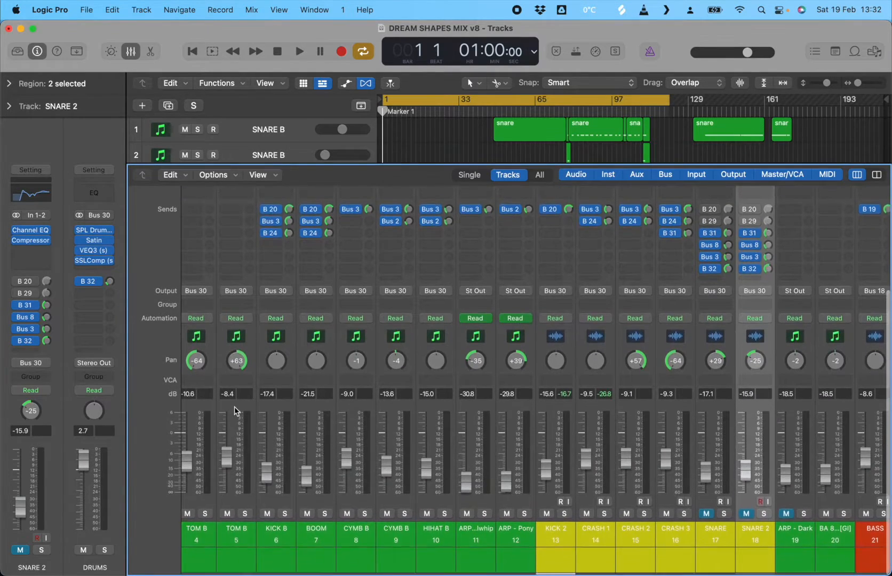
pyautogui.hscroll(-5, 234, 406)
pyautogui.hscroll(3, 318, 341)
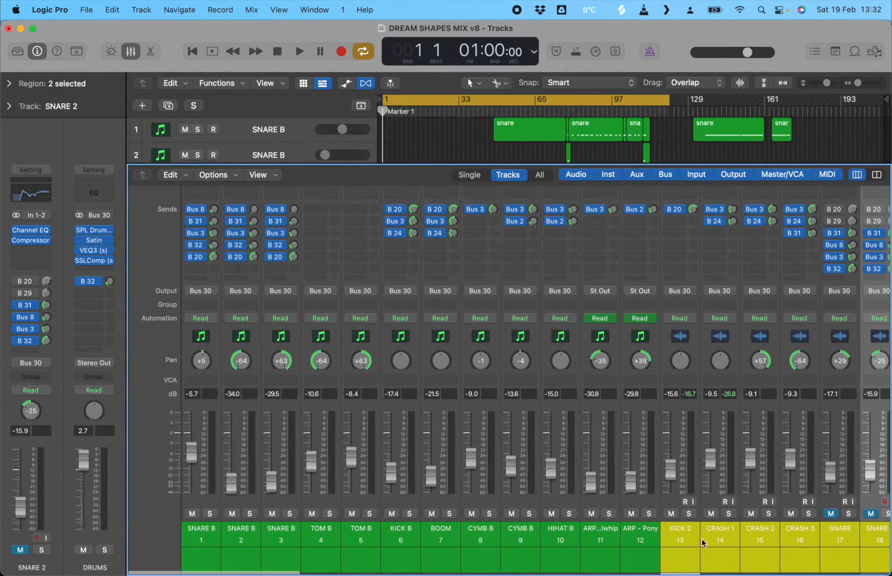
pyautogui.hscroll(-3, 186, 552)
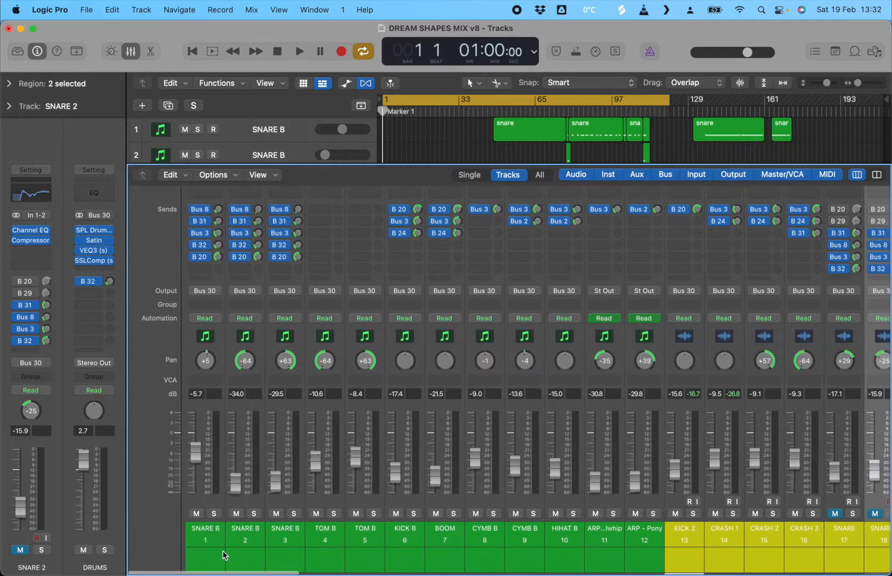
pyautogui.click(213, 538)
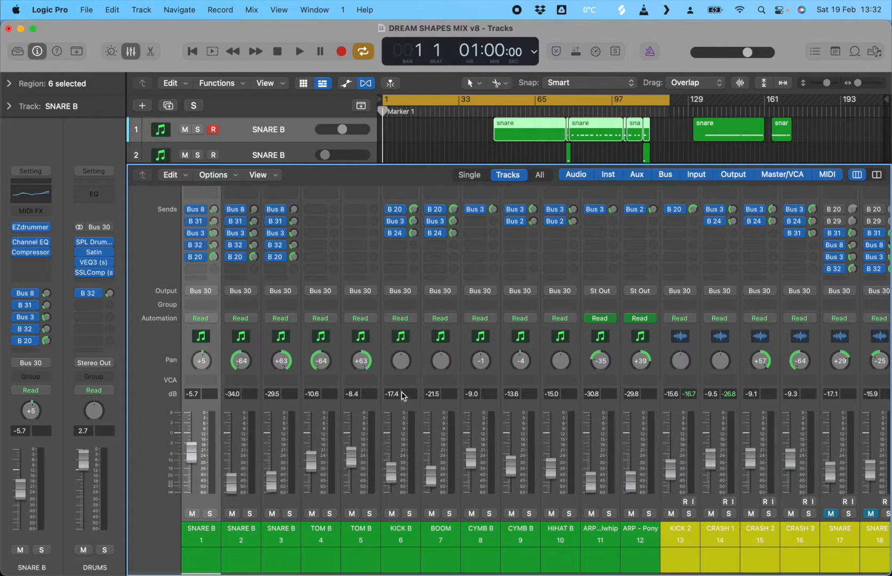
pyautogui.click(251, 533)
pyautogui.click(674, 531)
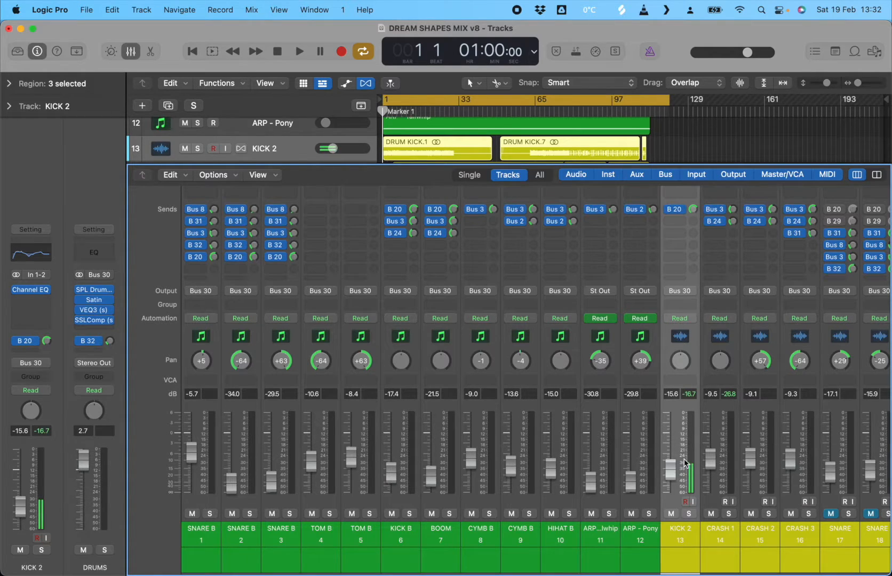
pyautogui.click(131, 51)
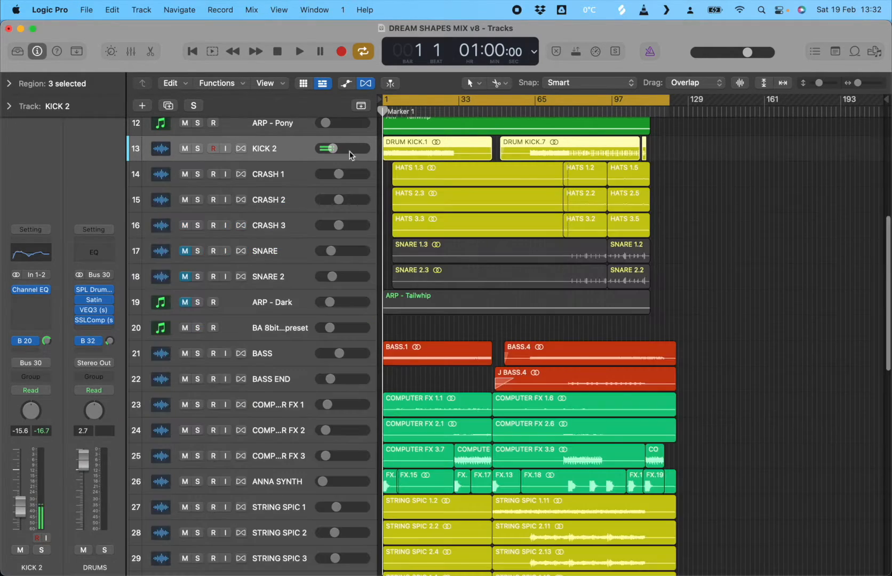
# Select the first CYMB B track and show the mixer in a taller pane that reveals the insert effects
pyautogui.scroll(10, 292, 276)
pyautogui.click(282, 300)
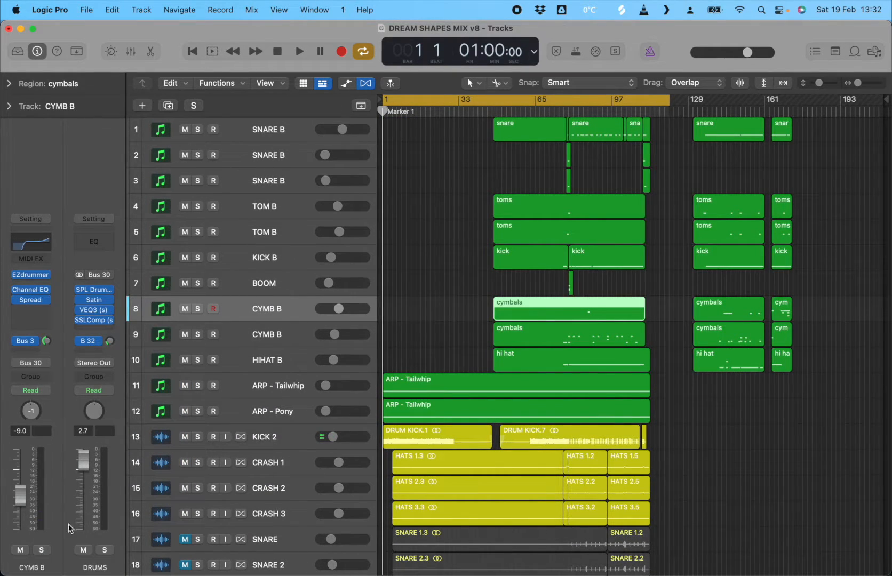
pyautogui.click(131, 52)
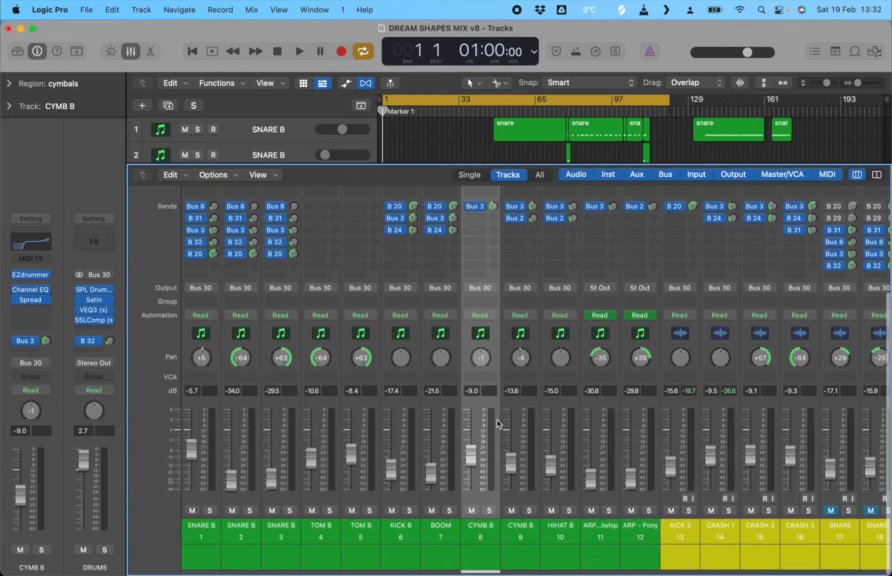
pyautogui.moveTo(392, 166); pyautogui.dragTo(390, 72)
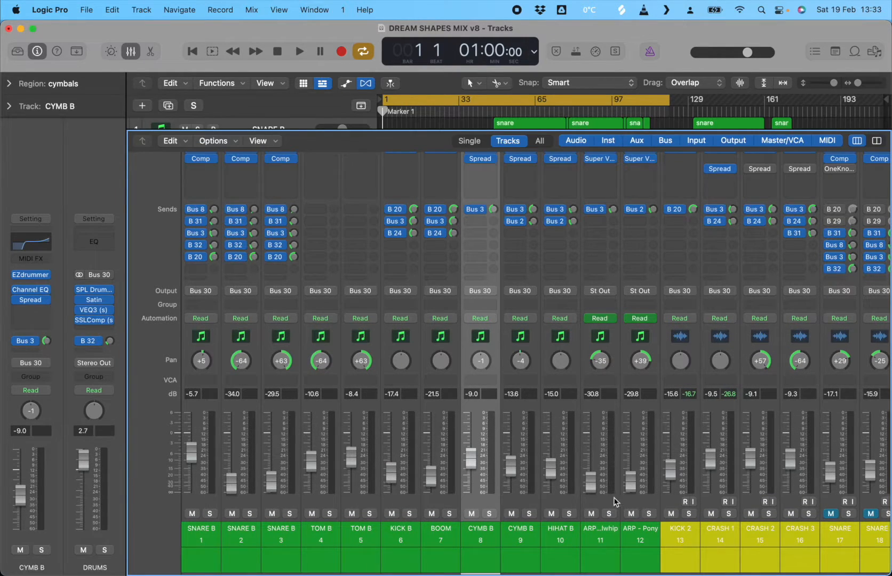
# Look along the whole mixer, comparing the green drum tracks with the coloured effect return and group channels
pyautogui.hscroll(10, 601, 504)
pyautogui.hscroll(-12, 601, 508)
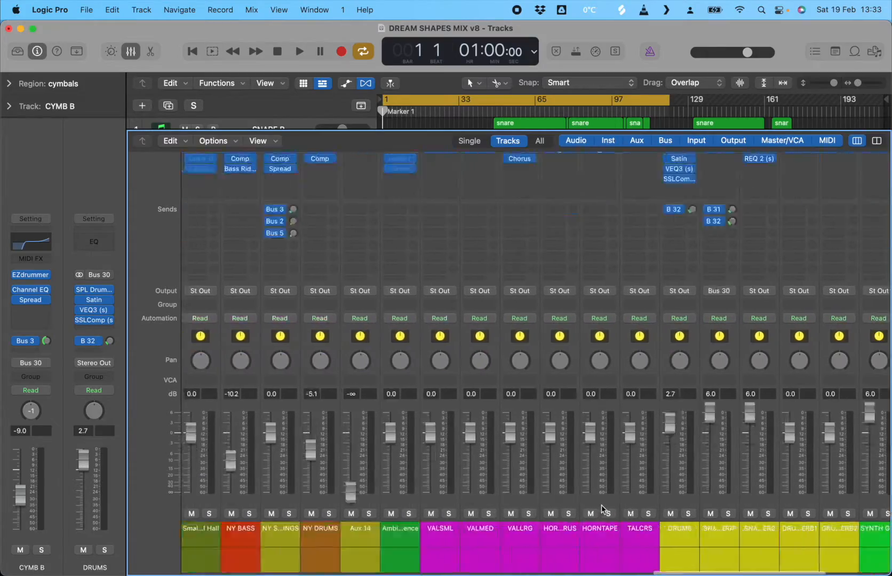
pyautogui.hscroll(5, 601, 504)
pyautogui.hscroll(-15, 601, 504)
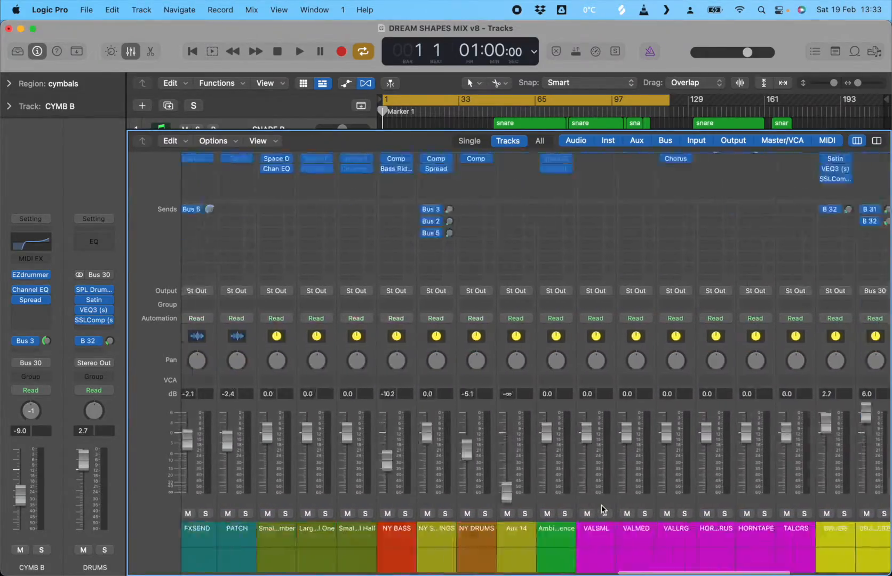
pyautogui.hscroll(-6, 601, 504)
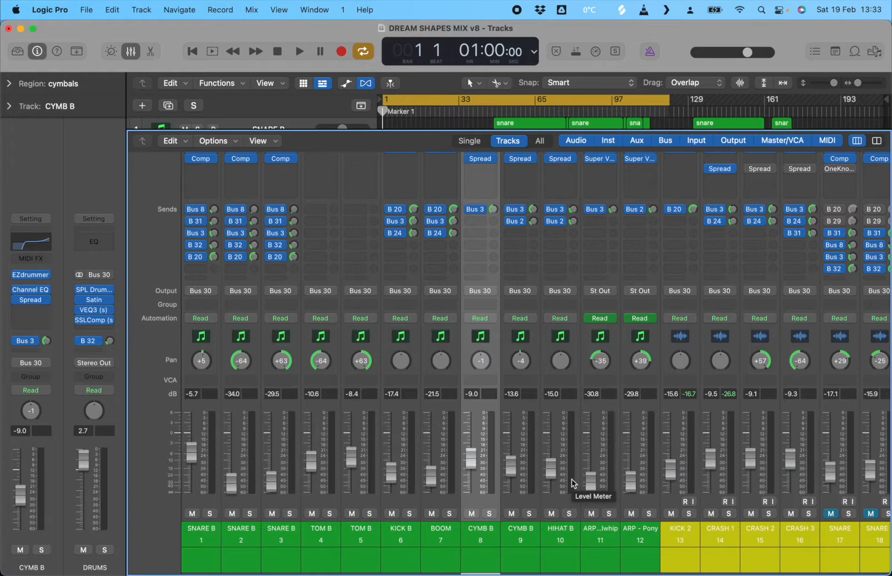
pyautogui.hscroll(15, 614, 527)
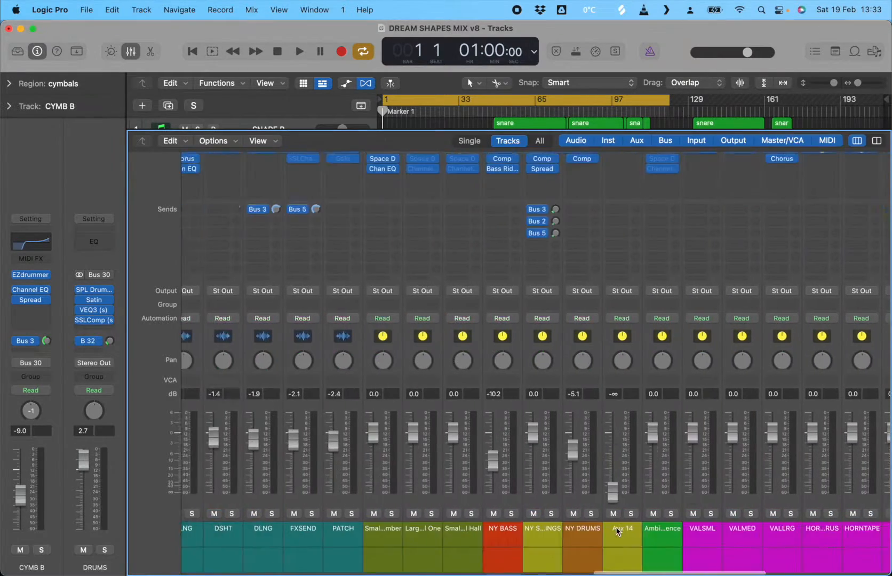
pyautogui.hscroll(-15, 615, 527)
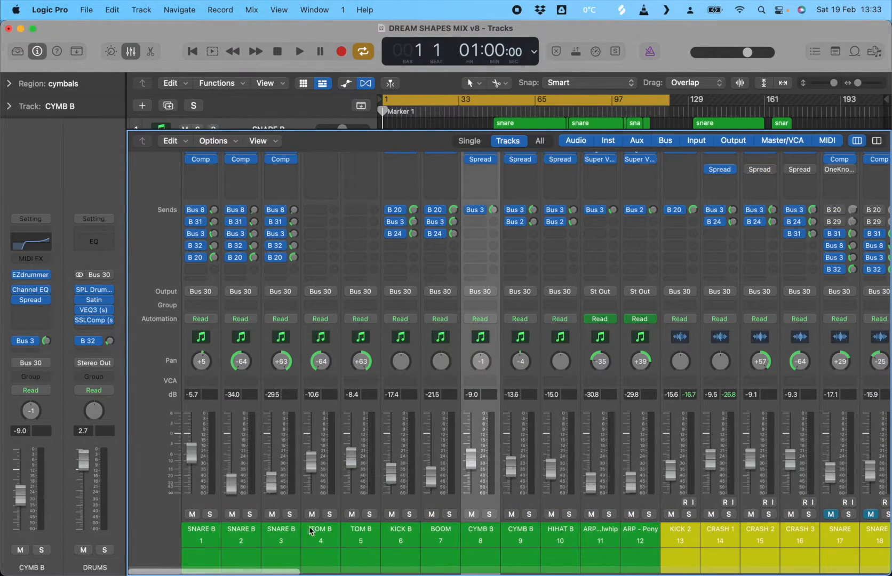
# Examine the mixer's colour groups in order, from the drums through bass, synths, guitars and organs to the blue string tracks
pyautogui.hscroll(6, 555, 544)
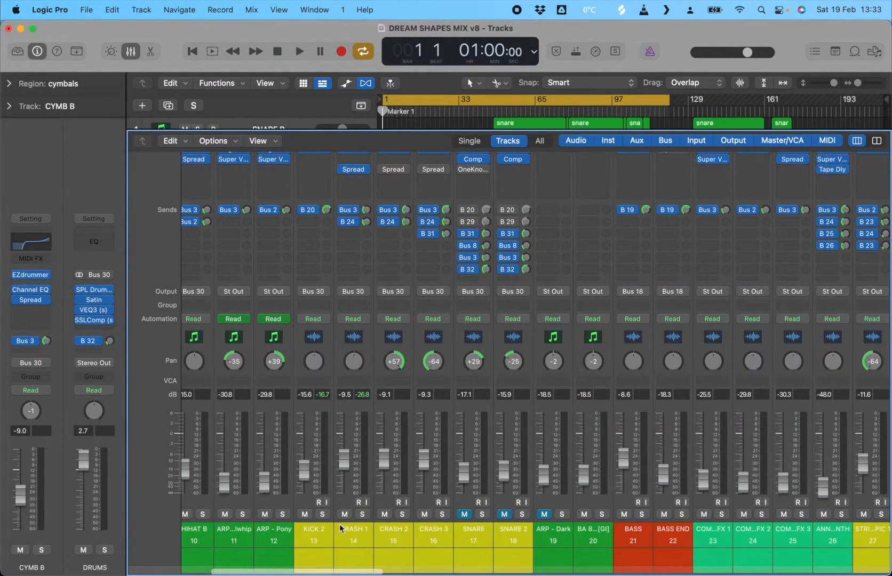
pyautogui.hscroll(5, 218, 533)
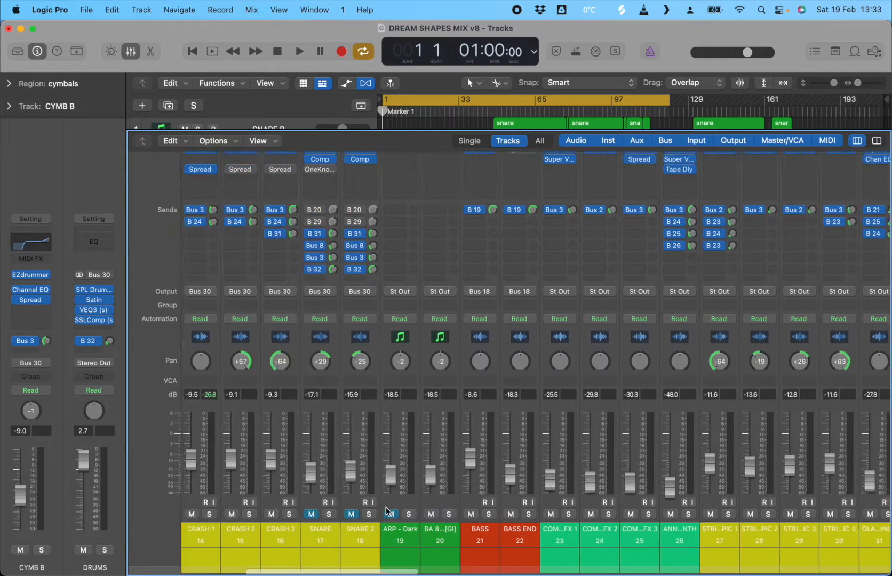
pyautogui.hscroll(4, 480, 540)
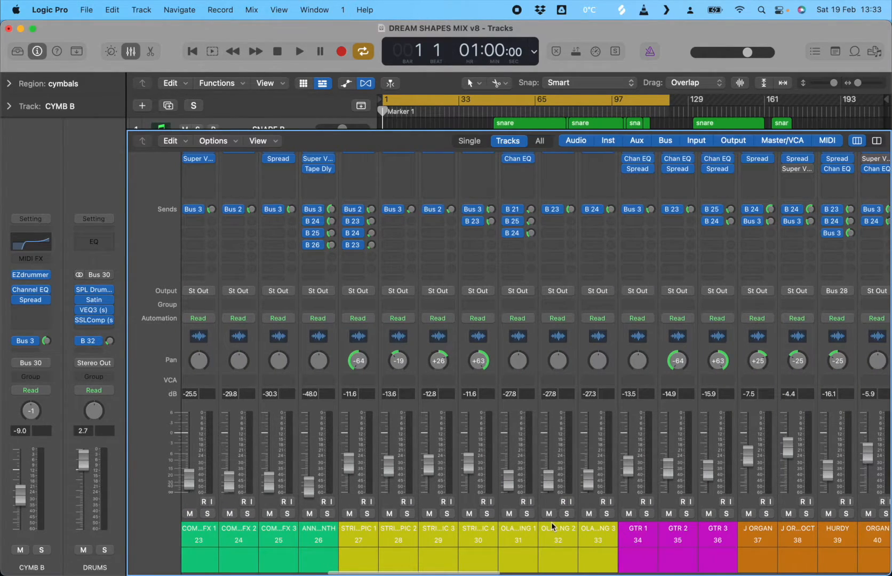
pyautogui.hscroll(6, 552, 527)
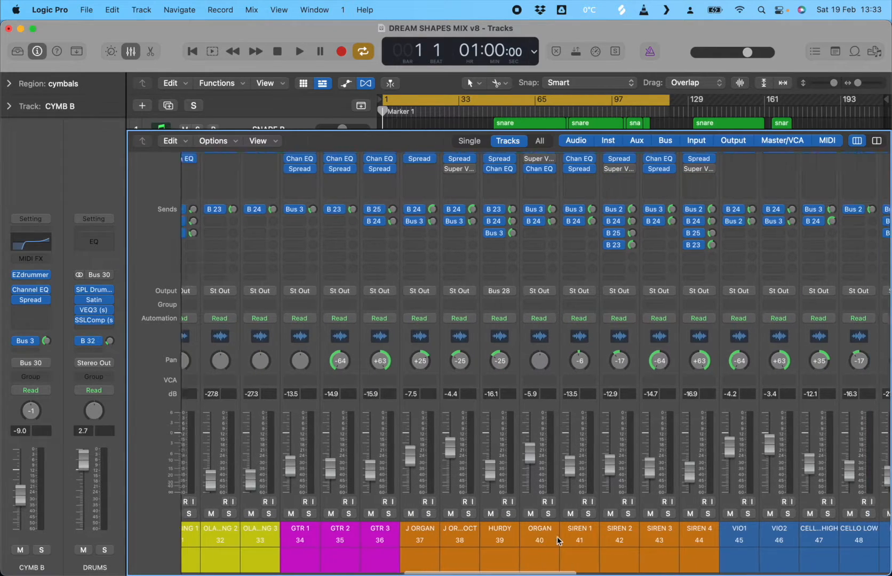
pyautogui.hscroll(2, 550, 540)
pyautogui.hscroll(4, 570, 544)
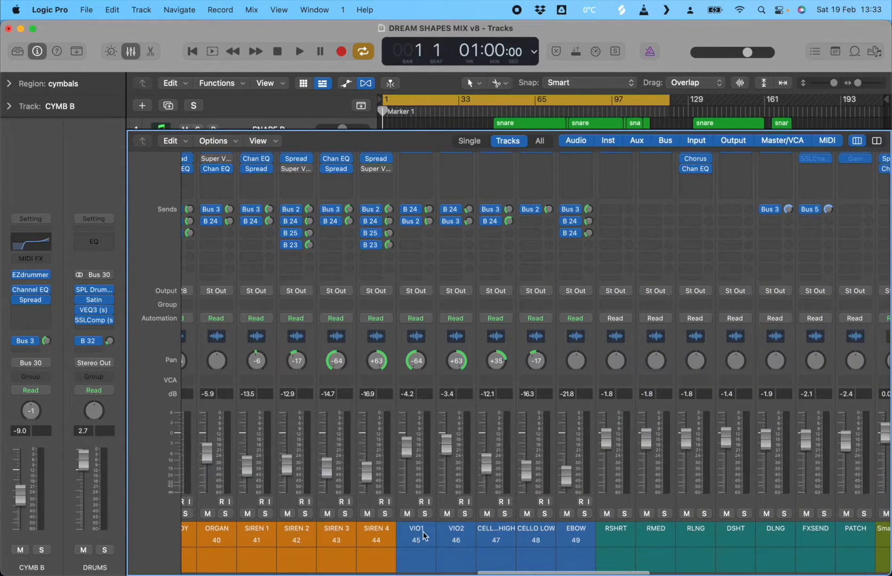
pyautogui.hscroll(3, 538, 536)
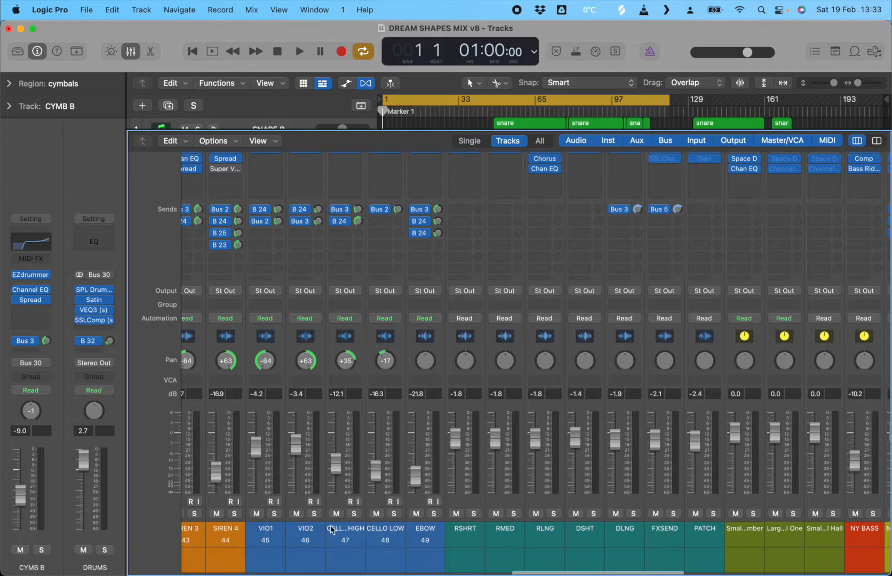
# Select the VIO1, VIO2 and CELLO HIGH channel strips in turn, and inspect the return channels beyond EBOW
pyautogui.click(274, 531)
pyautogui.click(311, 531)
pyautogui.click(354, 533)
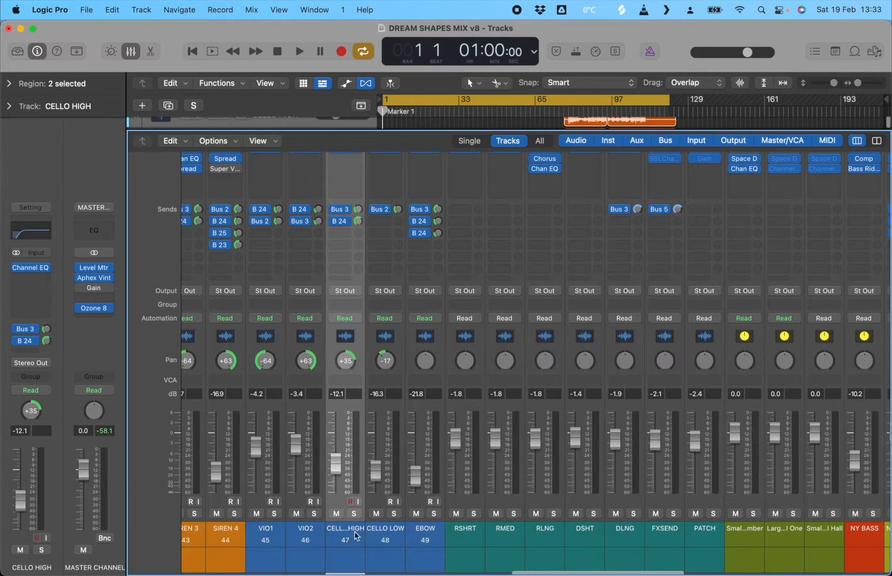
pyautogui.hscroll(5, 409, 532)
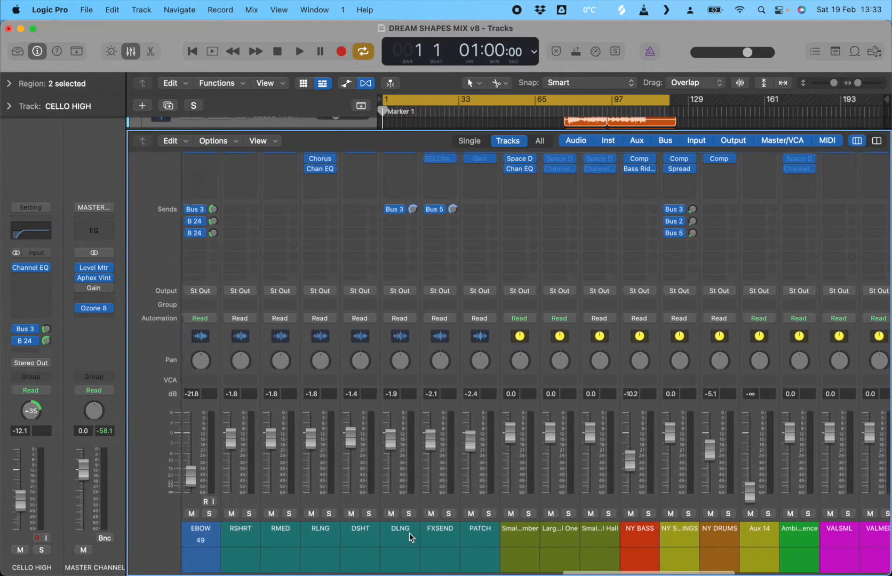
pyautogui.hscroll(-1, 373, 527)
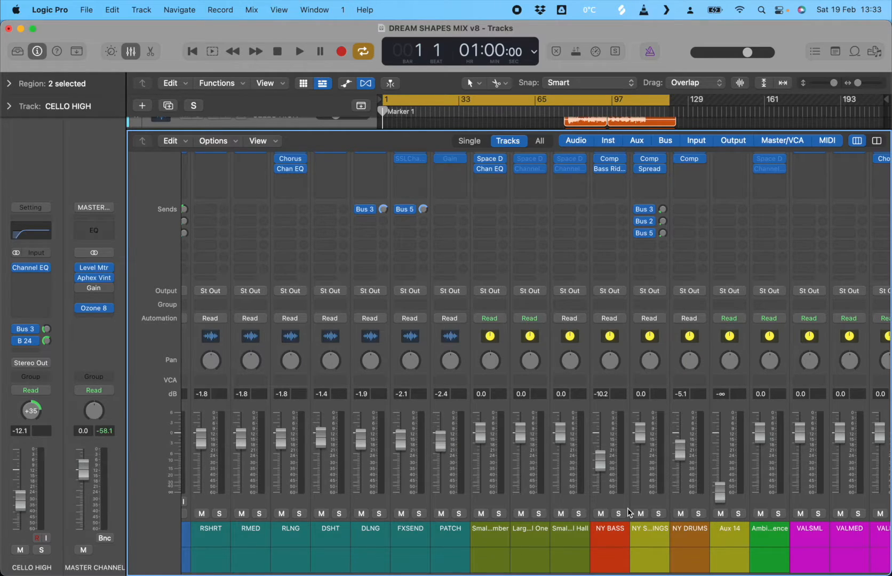
# Hide the mixer and select the first CYMB B track in the arrangement
pyautogui.click(130, 51)
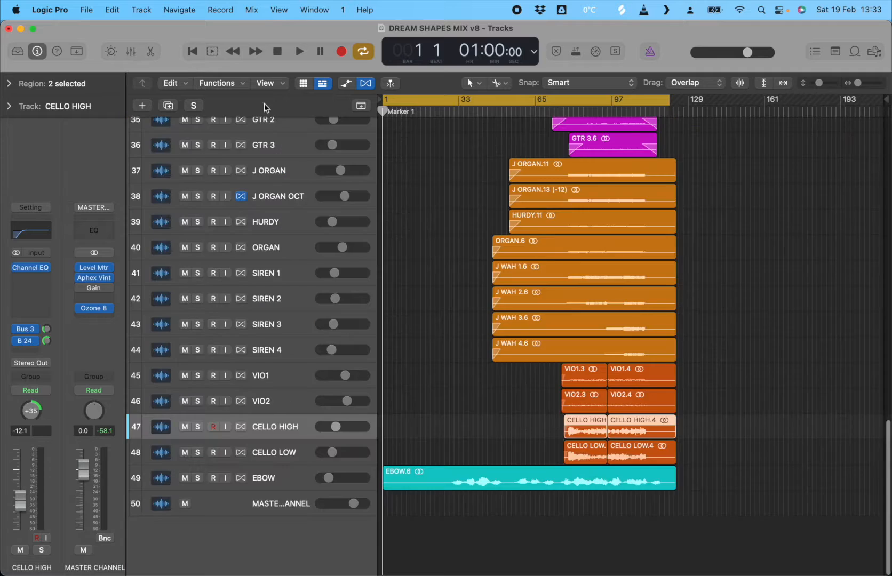
pyautogui.scroll(5, 359, 195)
pyautogui.scroll(10, 359, 196)
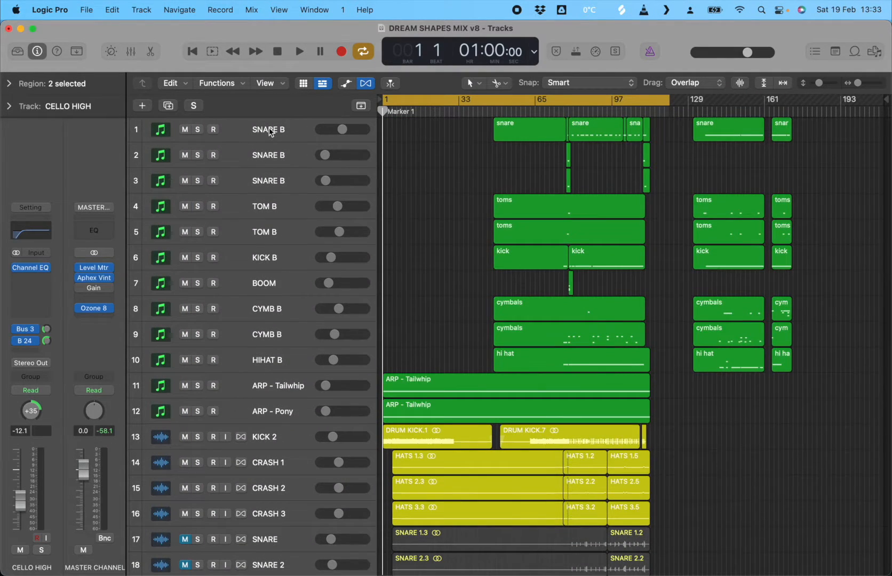
pyautogui.click(258, 310)
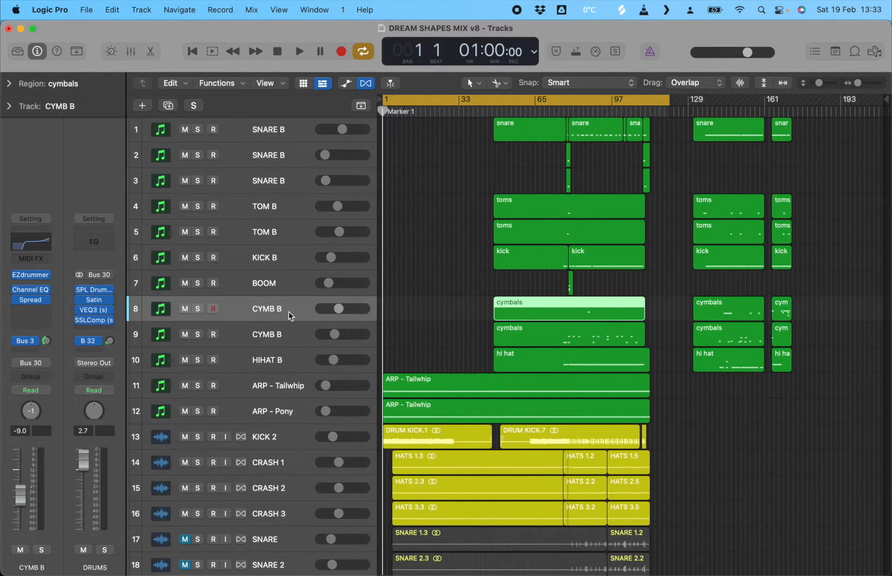
# Browse the plug-in categories, including the reverbs, for an empty insert slot on CYMB B without adding an effect
pyautogui.click(43, 311)
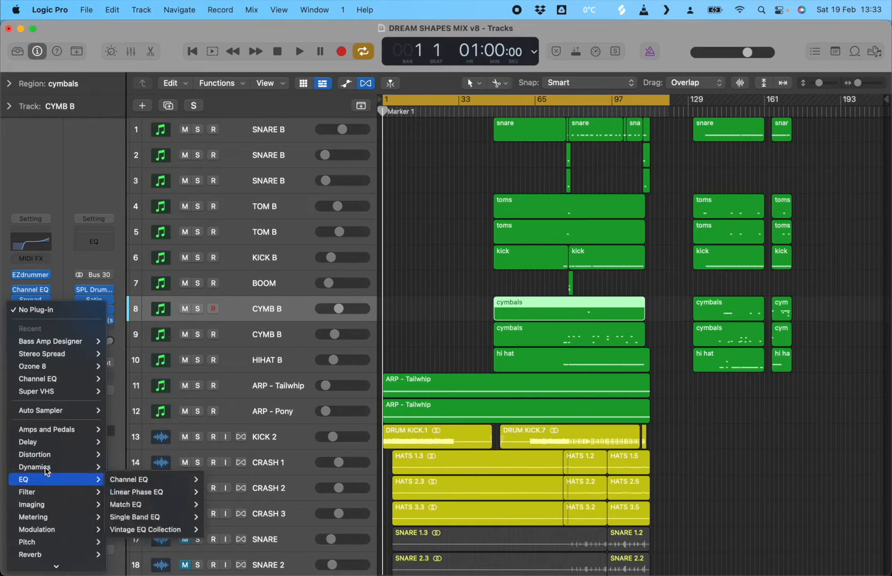
pyautogui.scroll(-3, 47, 430)
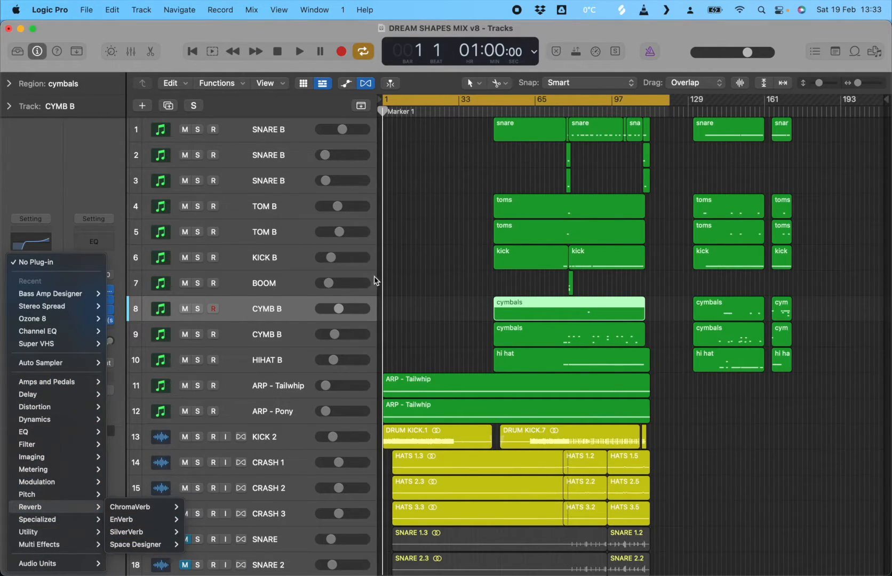
pyautogui.click(429, 184)
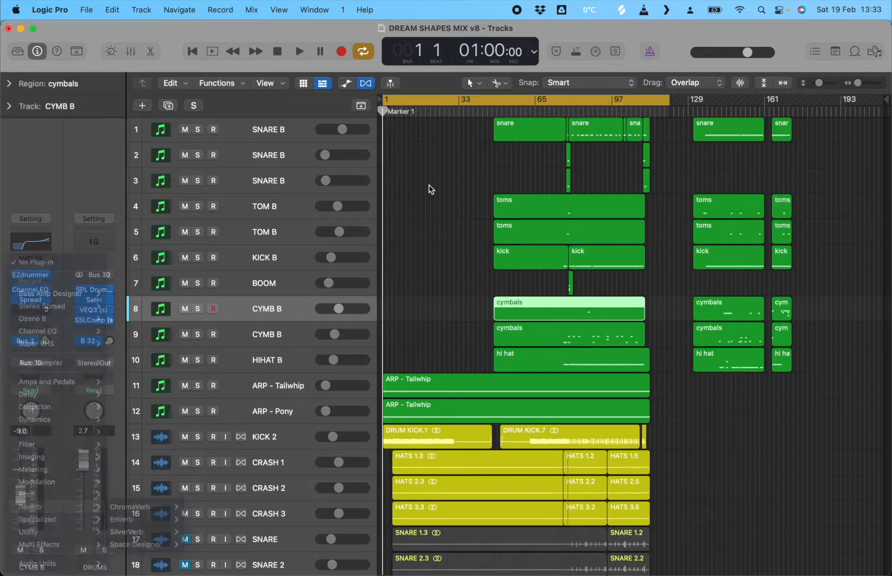
# Show the mixer and look over the bus and group channels up to the Master strip
pyautogui.click(130, 51)
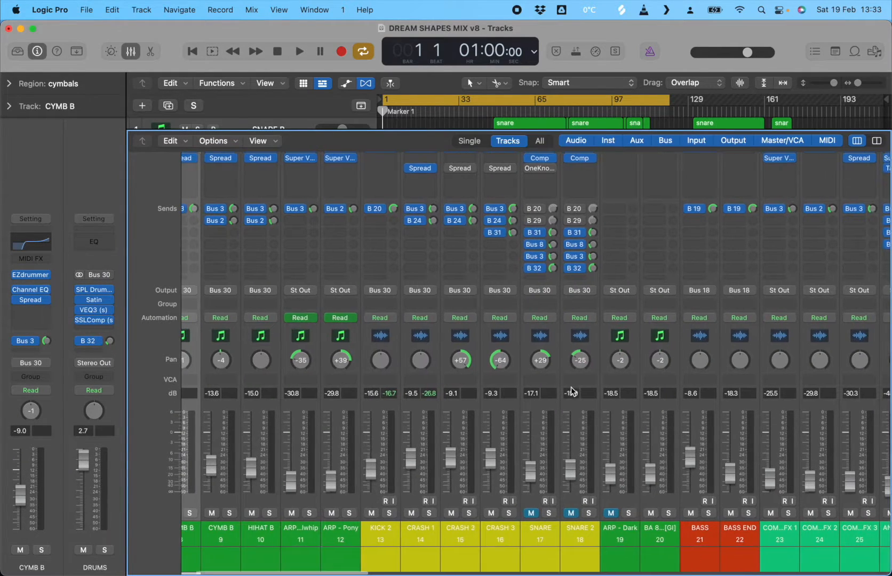
pyautogui.hscroll(10, 590, 376)
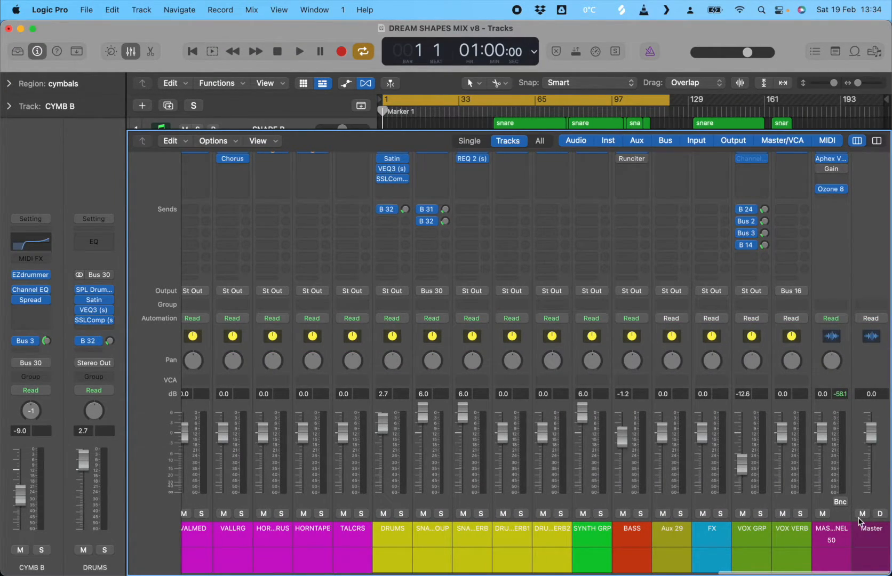
pyautogui.hscroll(-8, 403, 527)
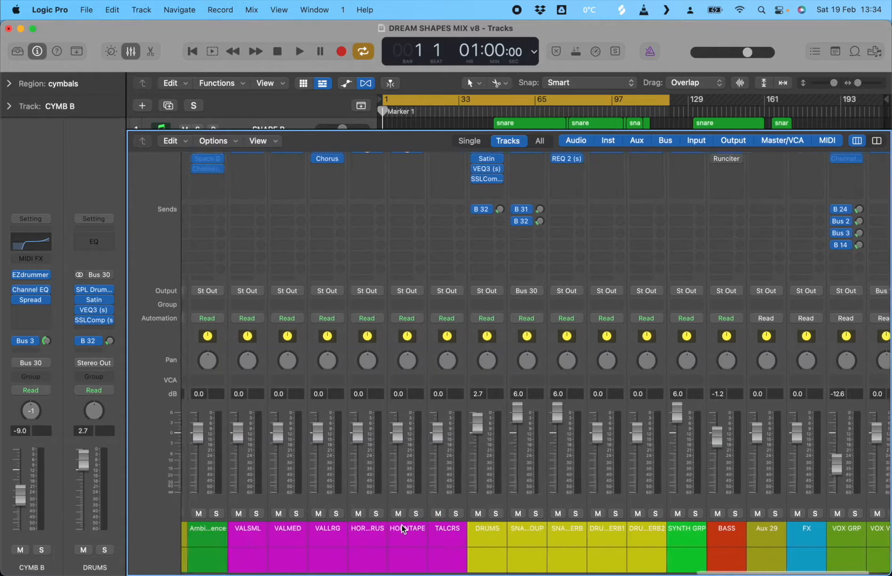
pyautogui.hscroll(-12, 401, 524)
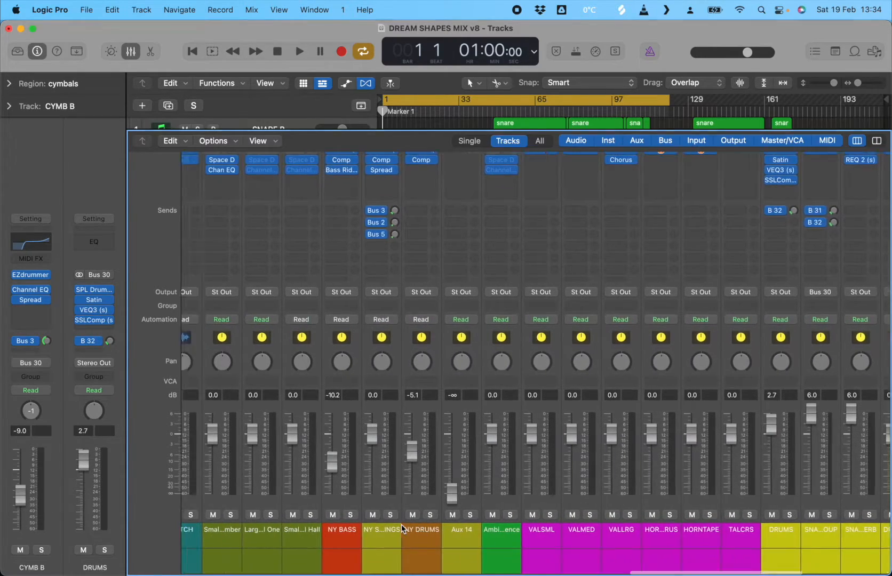
# Examine the effect return channels from RSHRT and FXSEND through the NY channels to the magenta VAL and HORN returns
pyautogui.hscroll(10, 402, 530)
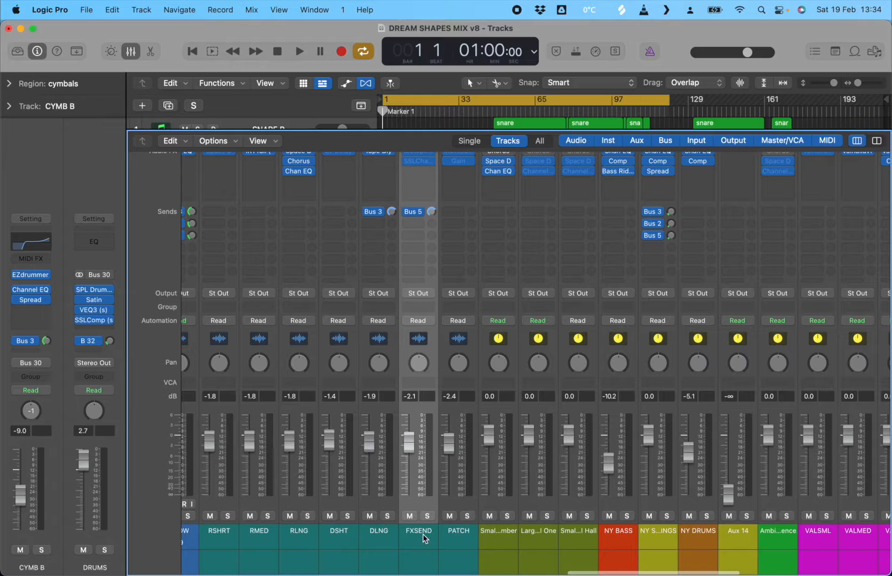
pyautogui.hscroll(2, 546, 531)
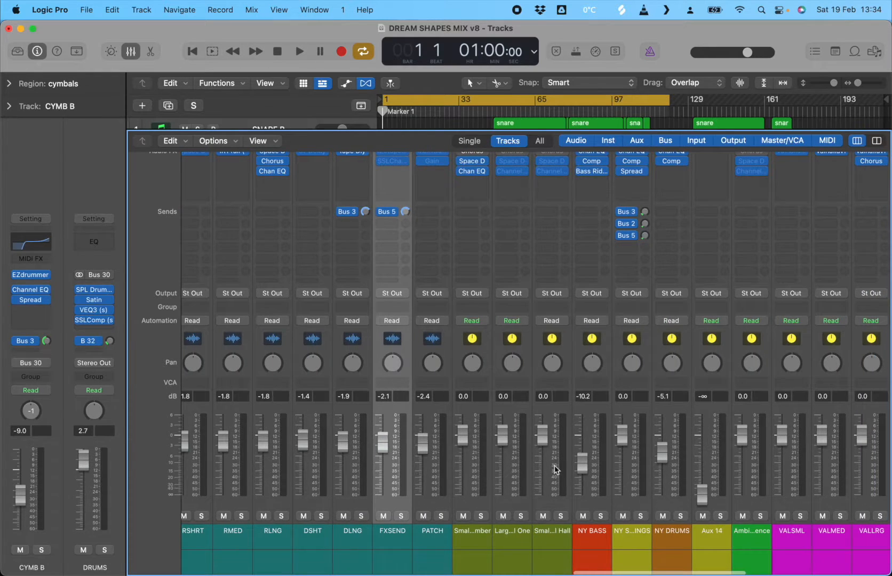
pyautogui.hscroll(10, 567, 472)
pyautogui.hscroll(-15, 566, 536)
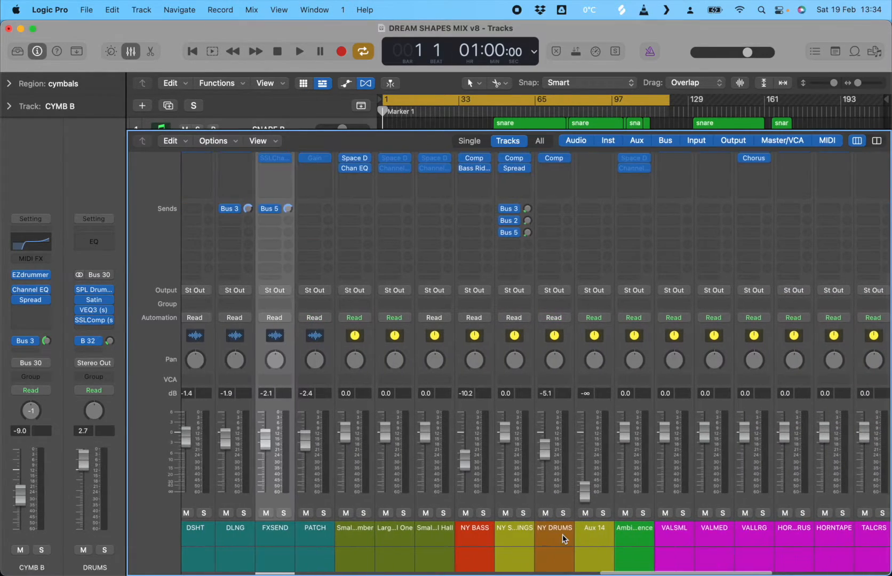
pyautogui.hscroll(10, 308, 492)
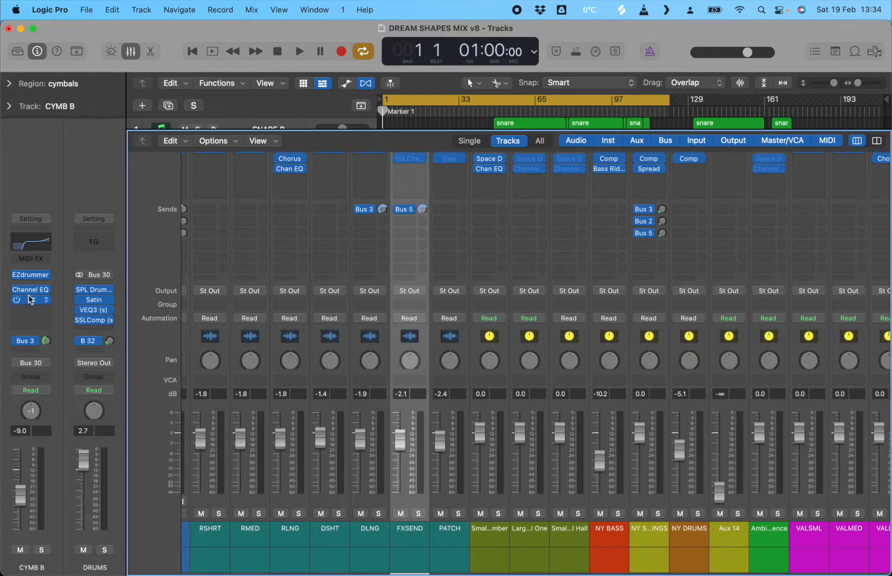
# View the named bus destinations for an empty send slot on CYMB B without assigning a send
pyautogui.click(31, 346)
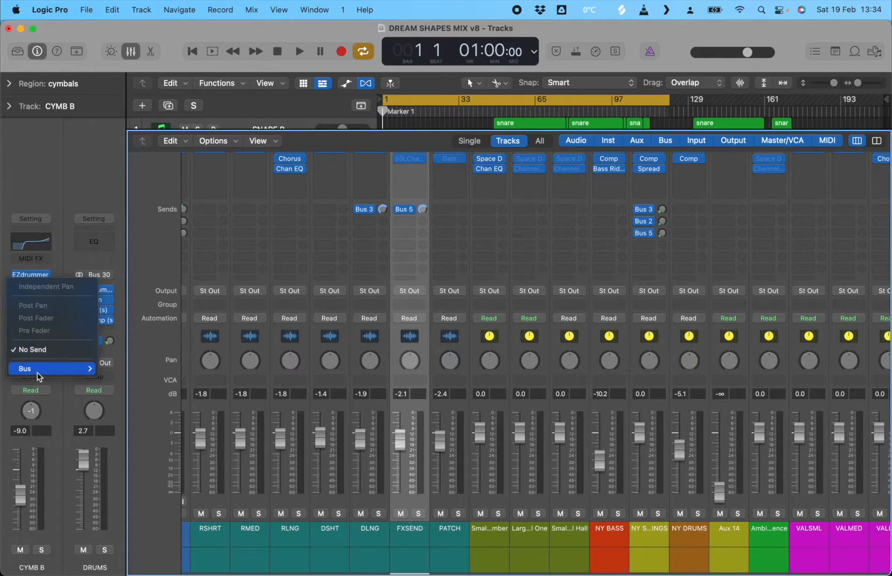
pyautogui.moveTo(37, 368)
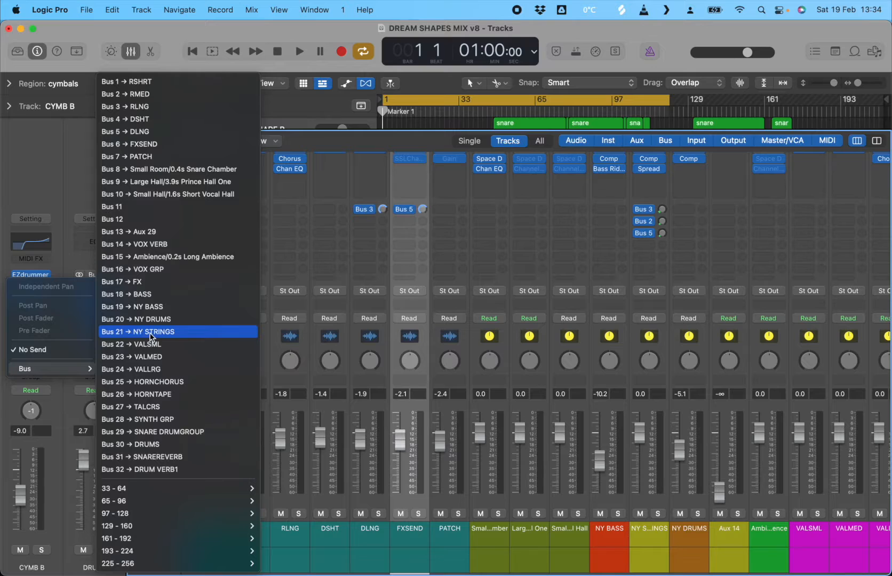
pyautogui.click(47, 178)
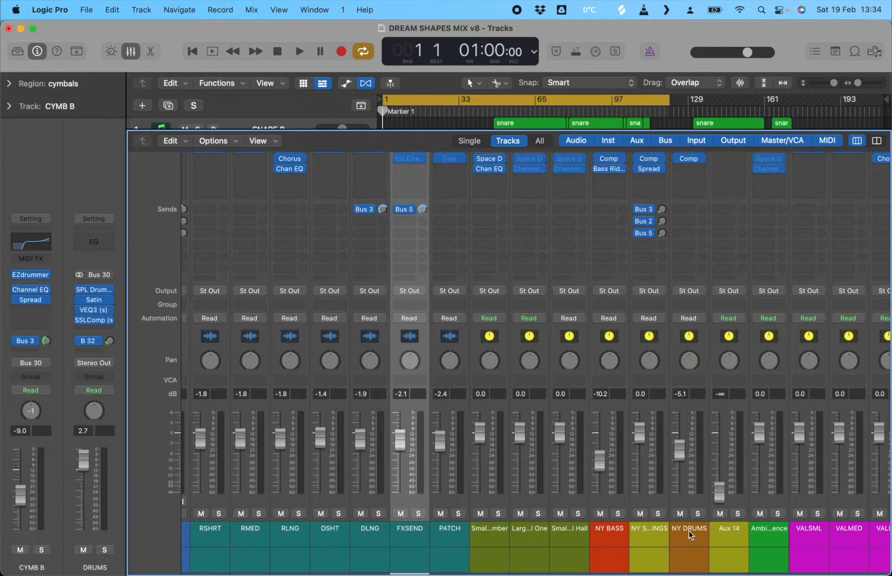
# Inspect the yellow drum group and reverb channels, and return to the room, hall and NY channels in the mixer
pyautogui.hscroll(5, 747, 533)
pyautogui.hscroll(7, 750, 535)
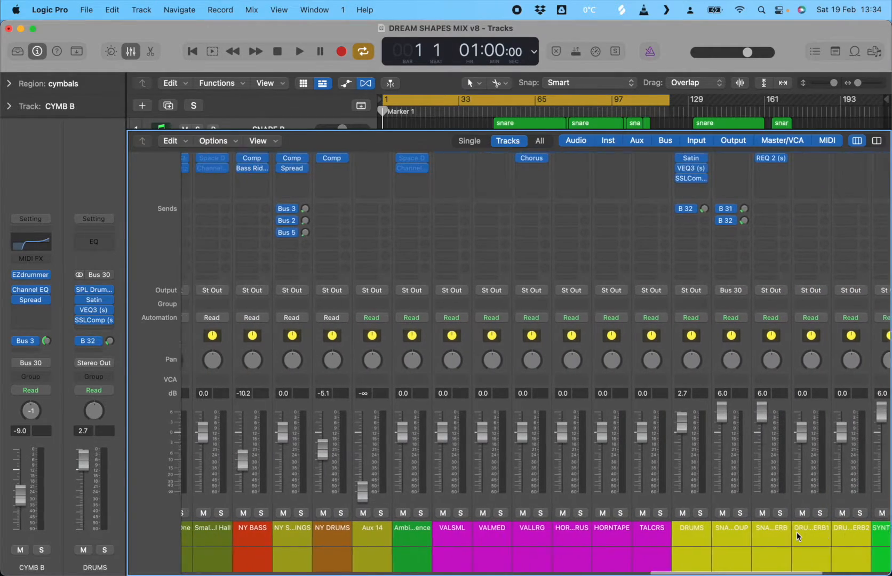
pyautogui.hscroll(-2, 782, 534)
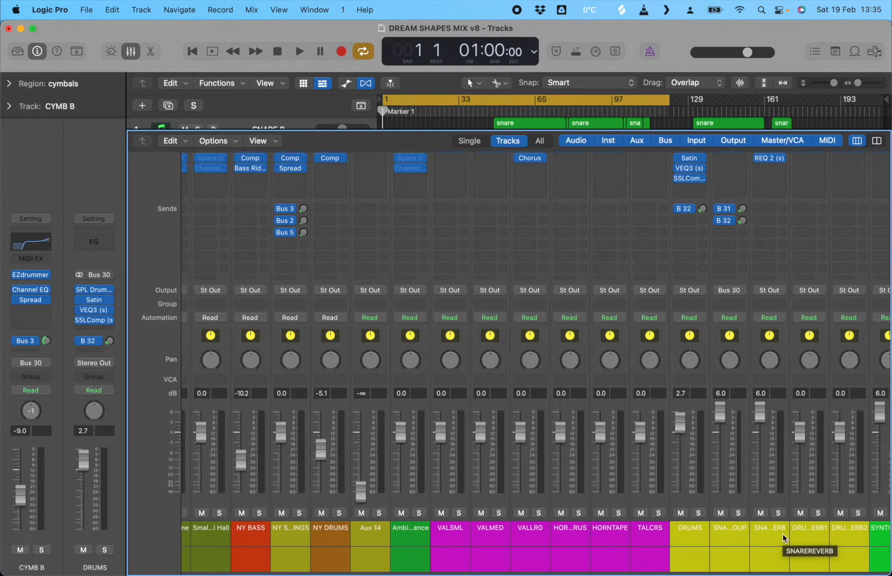
pyautogui.hscroll(-8, 782, 534)
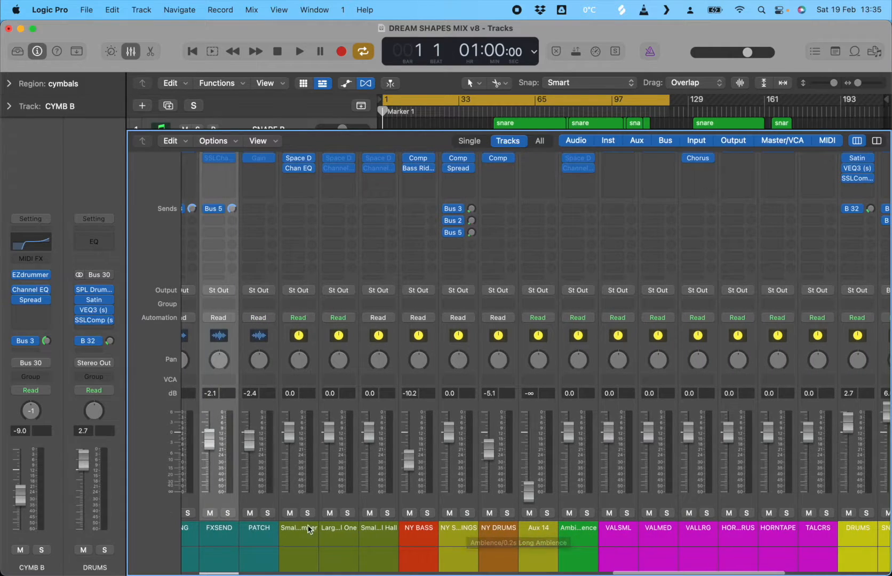
pyautogui.hscroll(-2, 346, 530)
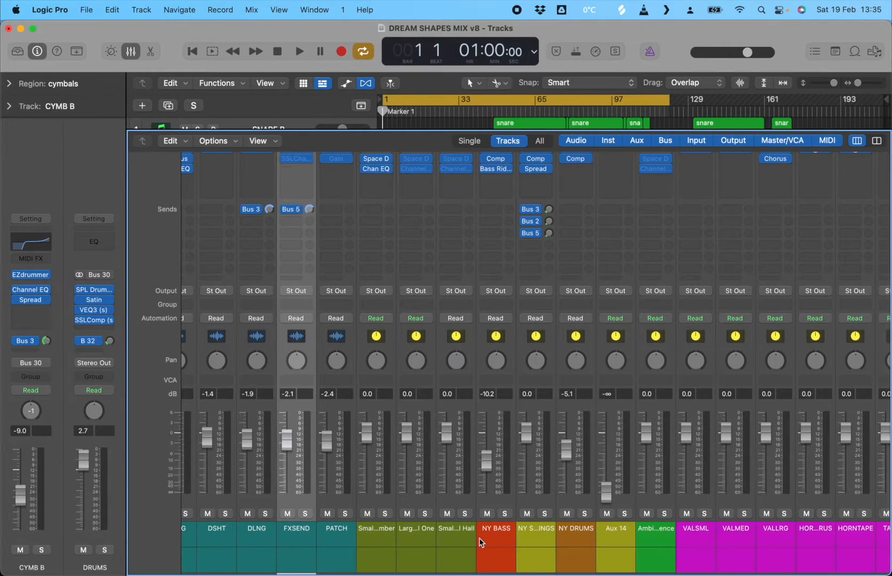
# Examine the NY, reverb and delay return channels in the mixer and return to the first drum channels
pyautogui.hscroll(2, 479, 533)
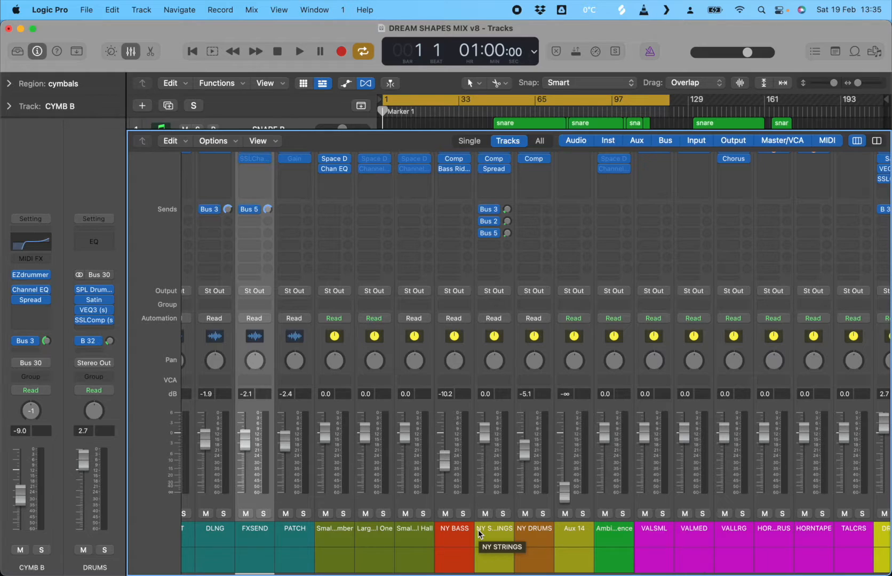
pyautogui.hscroll(-5, 477, 530)
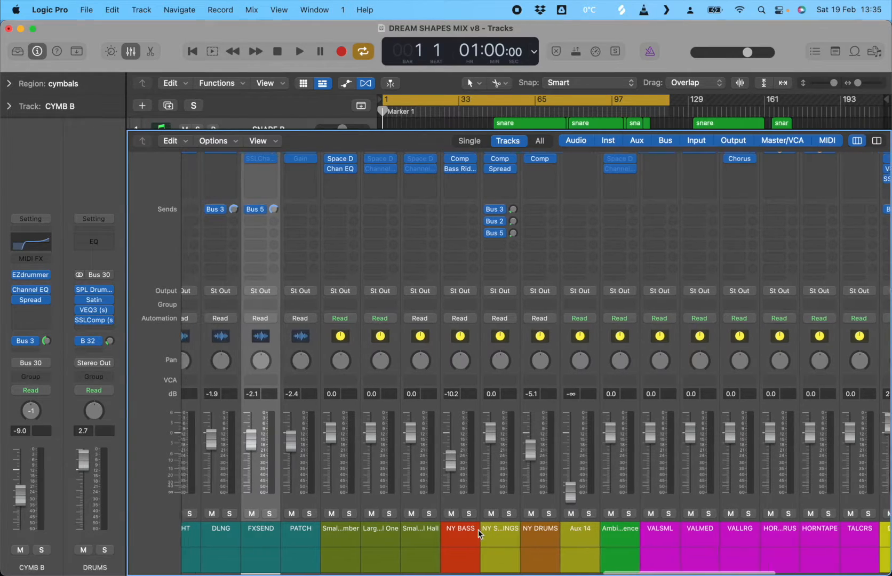
pyautogui.hscroll(-3, 277, 528)
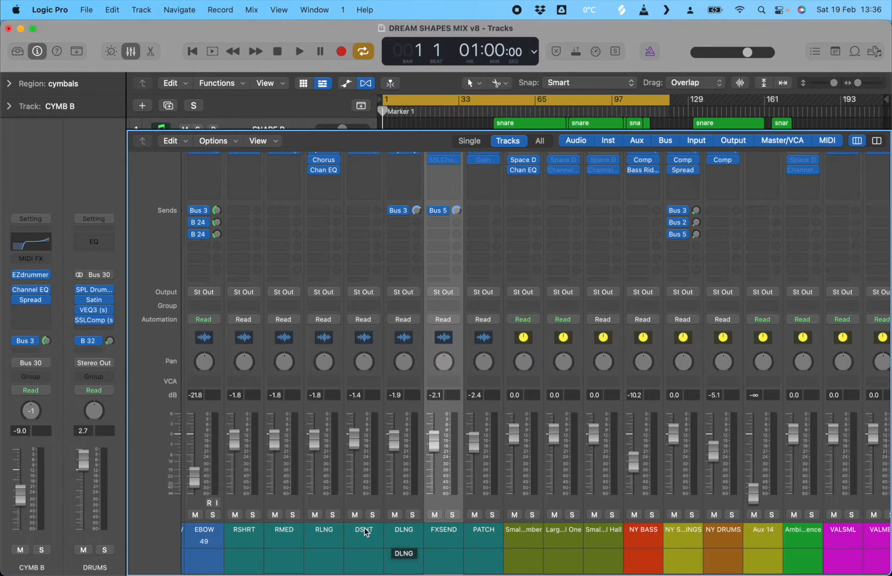
pyautogui.hscroll(2, 381, 518)
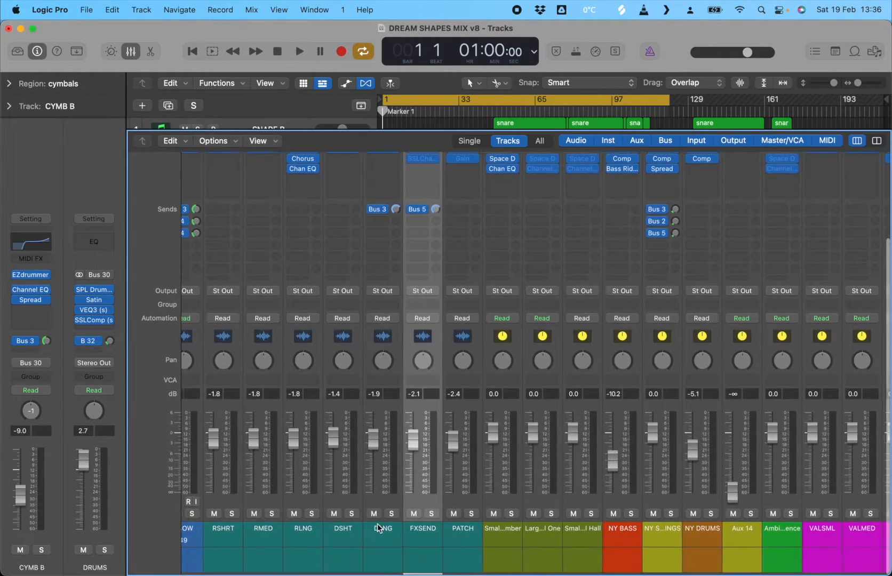
pyautogui.hscroll(-1, 367, 533)
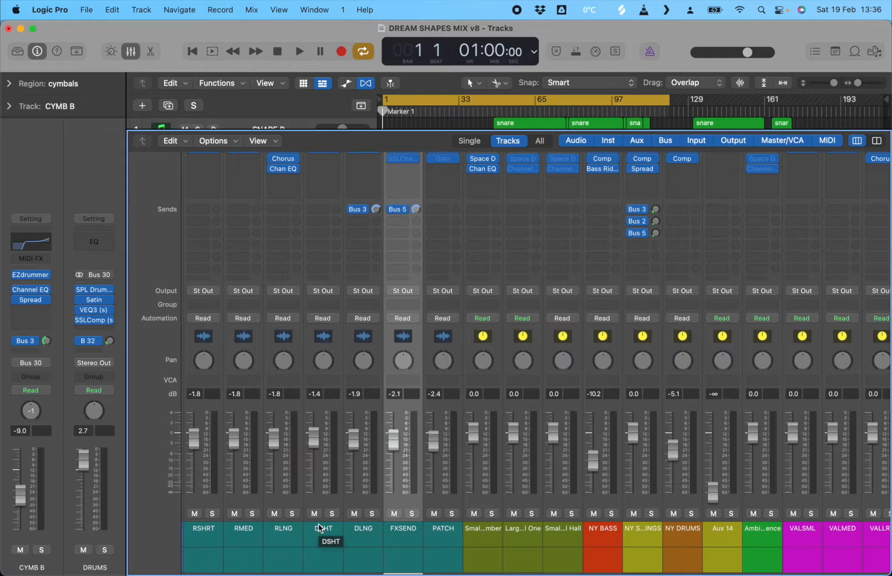
pyautogui.hscroll(-5, 285, 487)
pyautogui.hscroll(-15, 217, 487)
pyautogui.hscroll(-8, 217, 490)
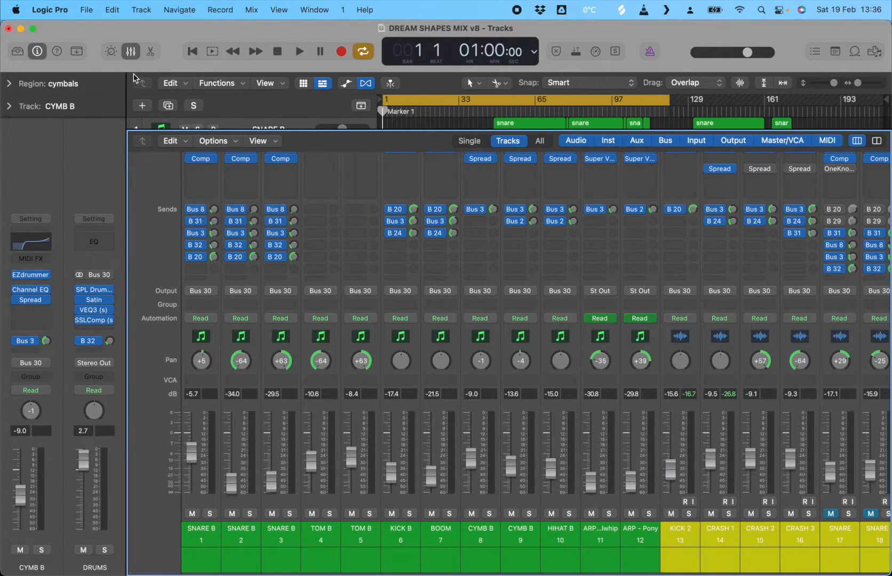
# Hide the mixer and look over the colour-coded tracks of the arrangement from the organs back up to SNARE B
pyautogui.click(132, 58)
pyautogui.scroll(-10, 541, 375)
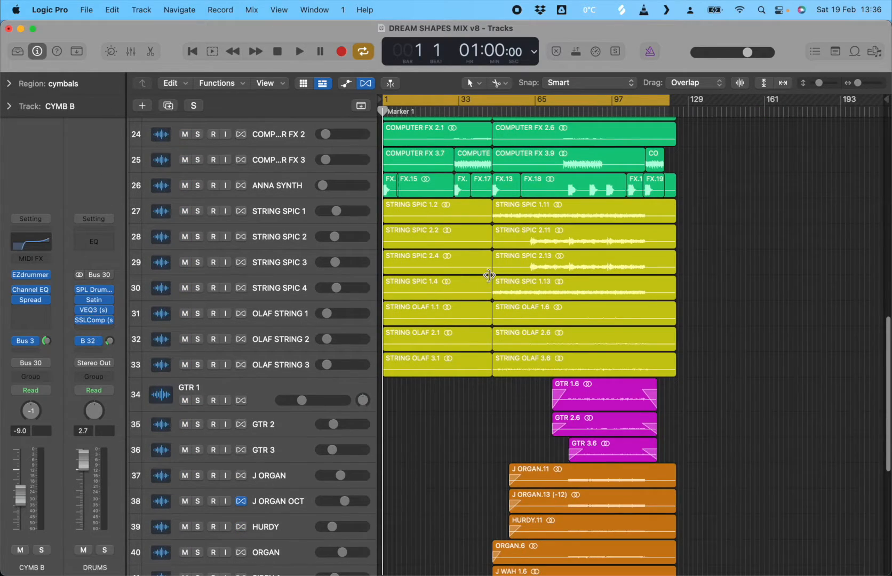
pyautogui.scroll(10, 286, 261)
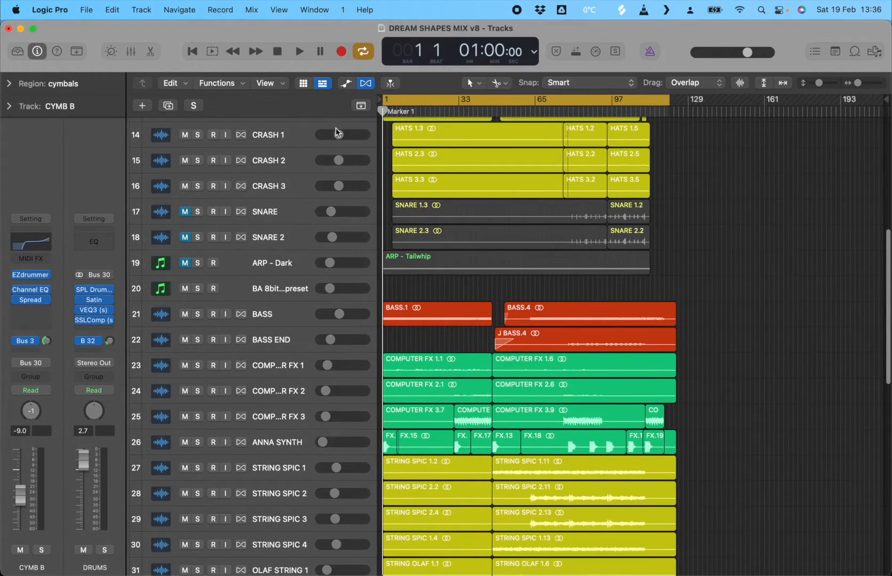
pyautogui.scroll(10, 341, 132)
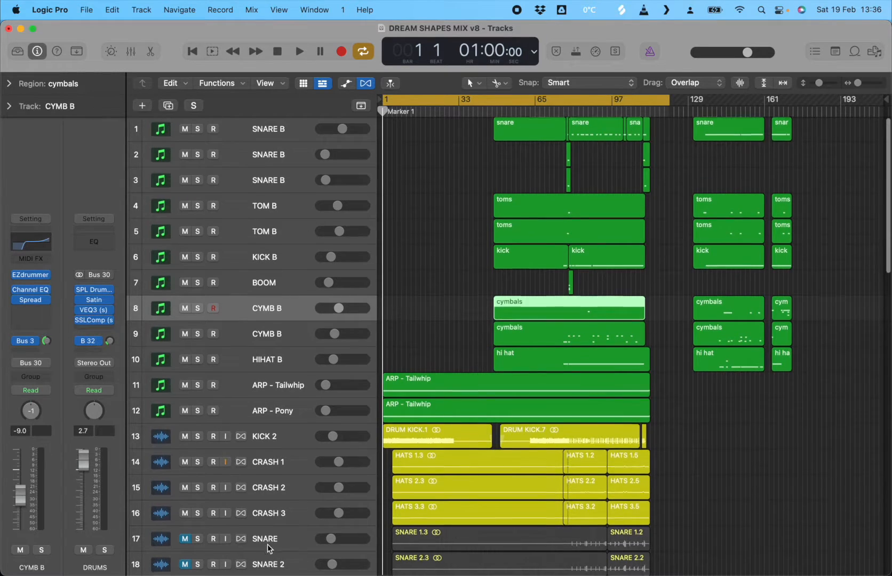
# Inspect the MASTER CHANNEL track's strip, and select the ORGAN track above it
pyautogui.scroll(-15, 267, 544)
pyautogui.click(261, 475)
pyautogui.click(271, 511)
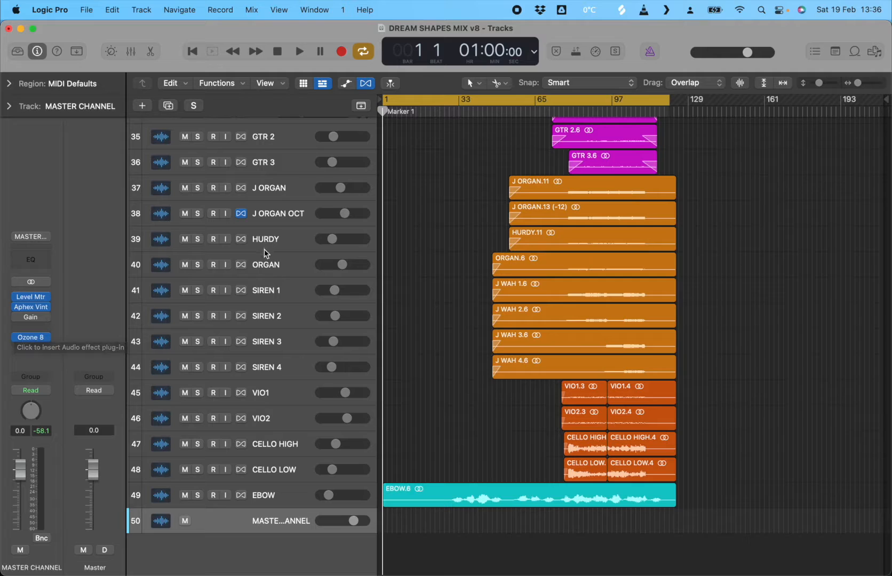
pyautogui.click(278, 266)
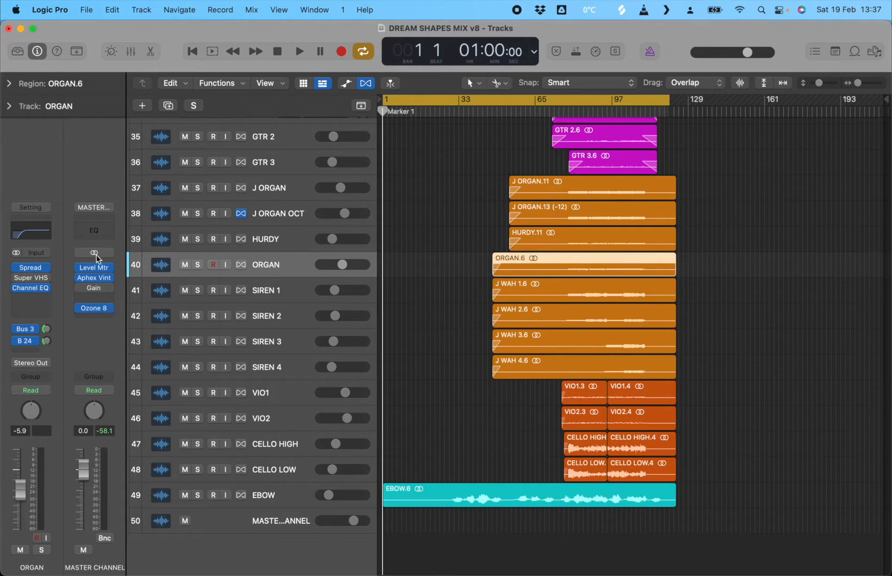
# Bypass Ozone 8 and the Aphex Vintage Exciter on the MASTER CHANNEL, viewing the exciter's settings
pyautogui.click(79, 308)
pyautogui.click(80, 288)
pyautogui.click(88, 277)
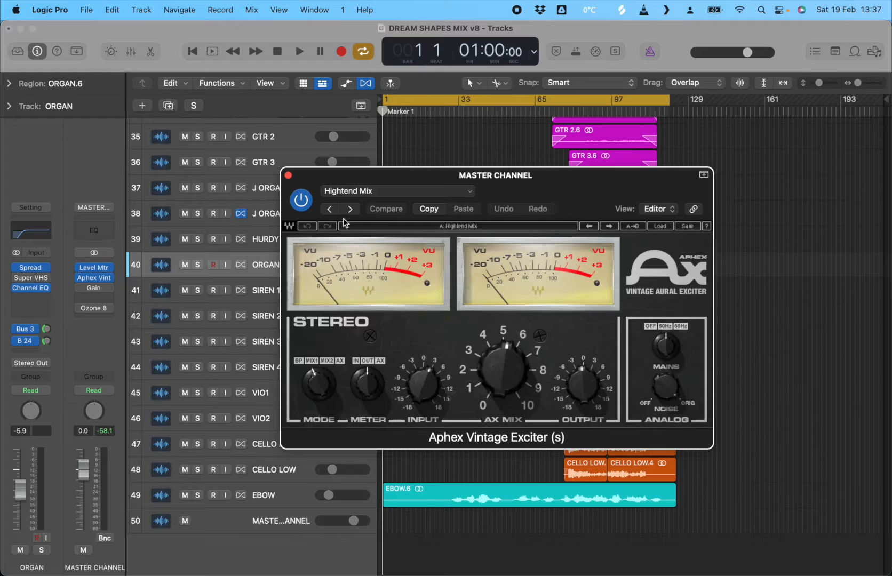
pyautogui.click(288, 175)
pyautogui.moveTo(81, 279)
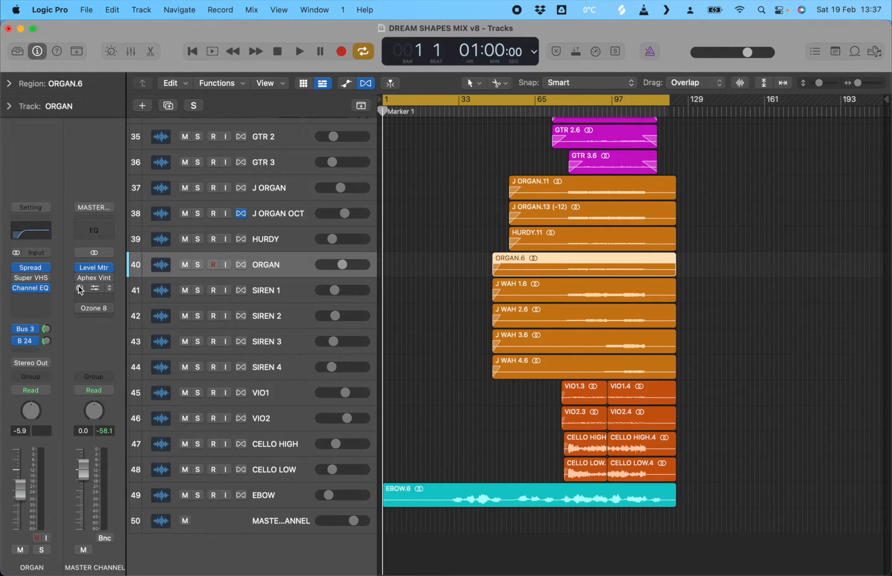
# Enable the Gain plug-in on the MASTER CHANNEL and toggle its Mono option, leaving Mono on
pyautogui.click(96, 290)
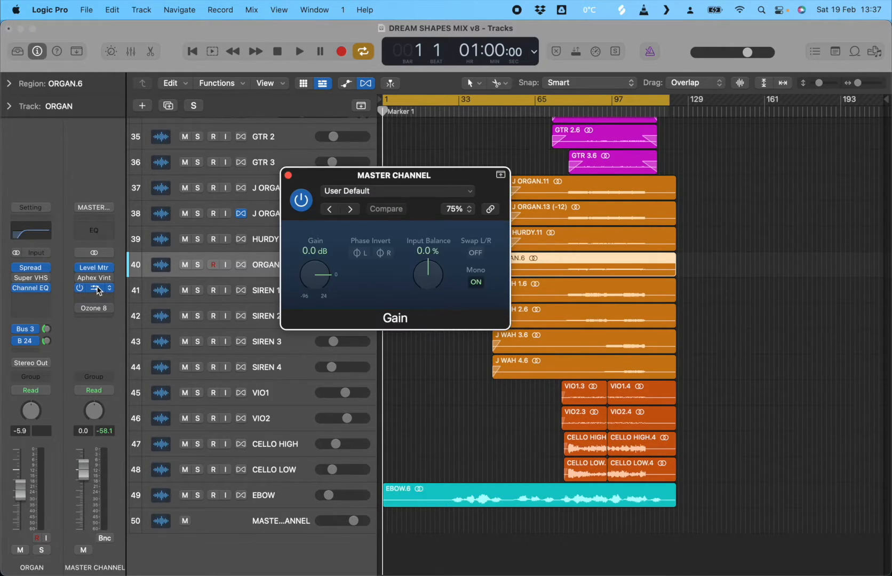
pyautogui.click(479, 284)
pyautogui.click(477, 282)
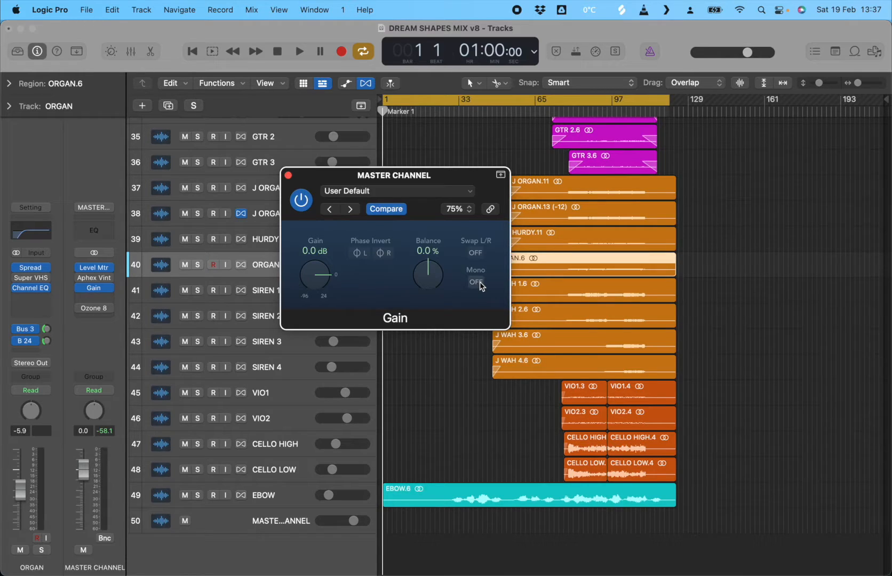
pyautogui.click(476, 283)
pyautogui.click(476, 283)
pyautogui.click(476, 283)
pyautogui.click(288, 175)
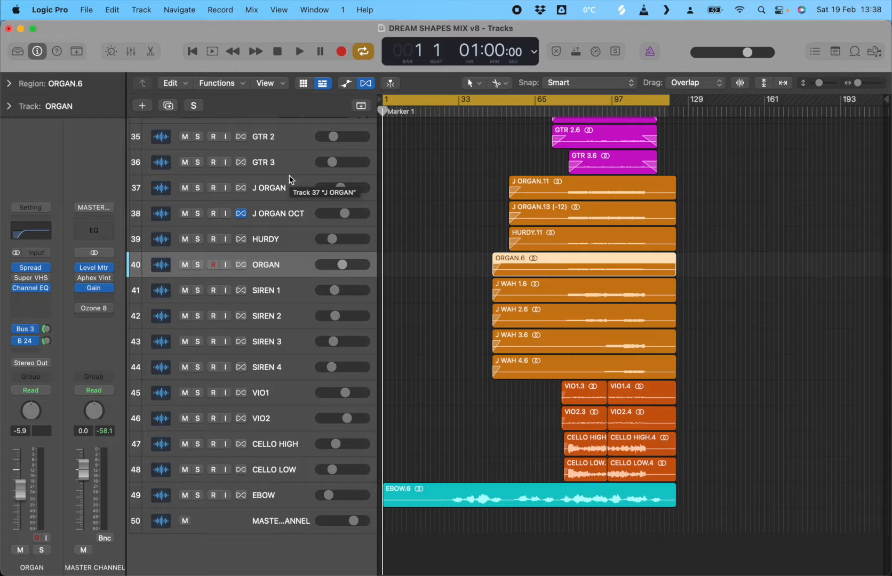
# Return to the first tracks of the arrangement and check the MASTER CHANNEL's Gain settings again
pyautogui.scroll(5, 405, 251)
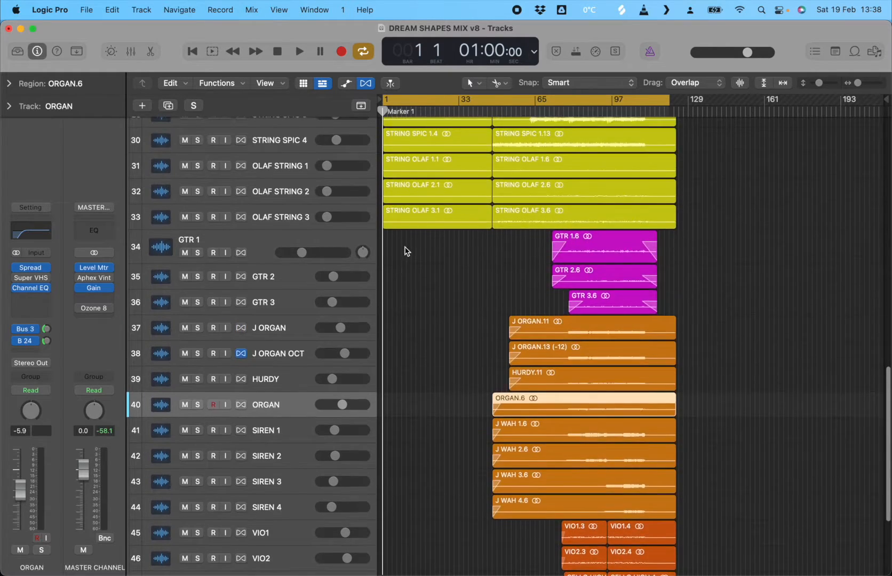
pyautogui.scroll(20, 405, 250)
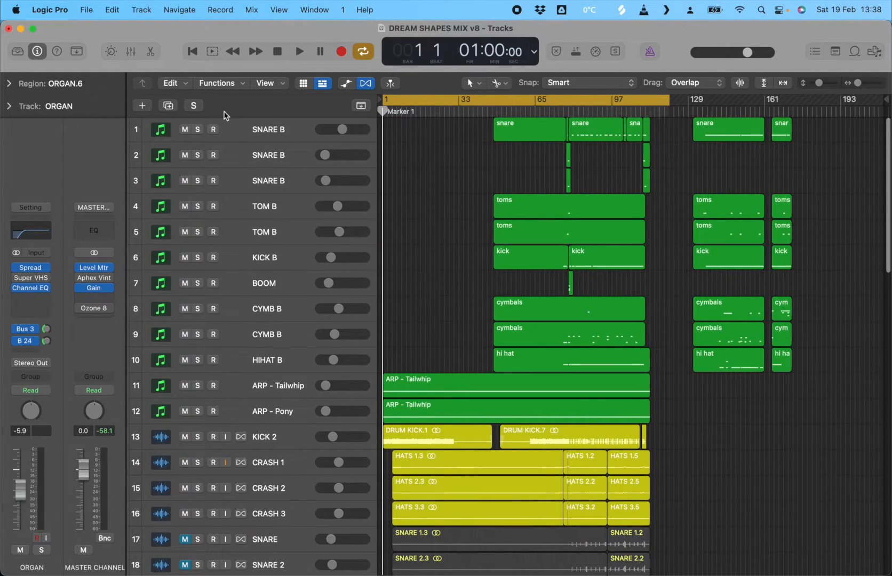
pyautogui.click(93, 287)
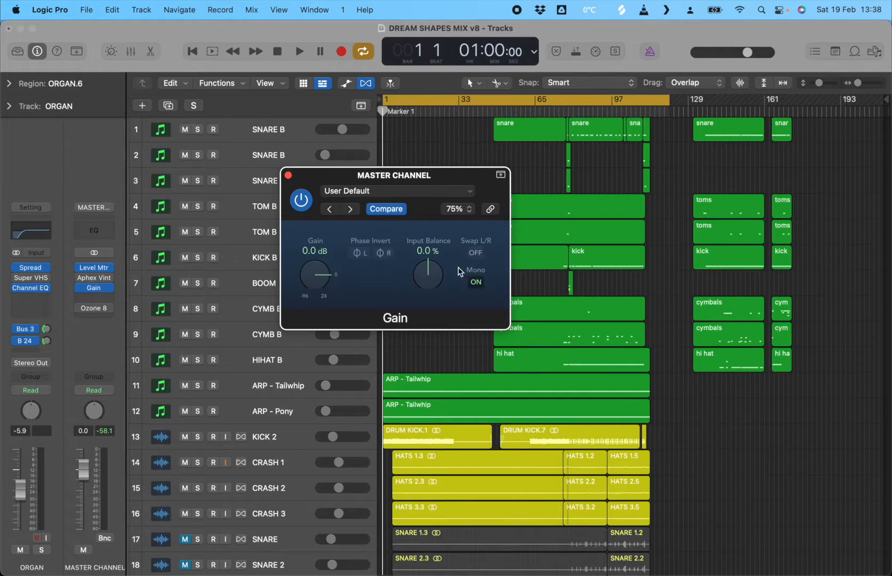
pyautogui.click(288, 175)
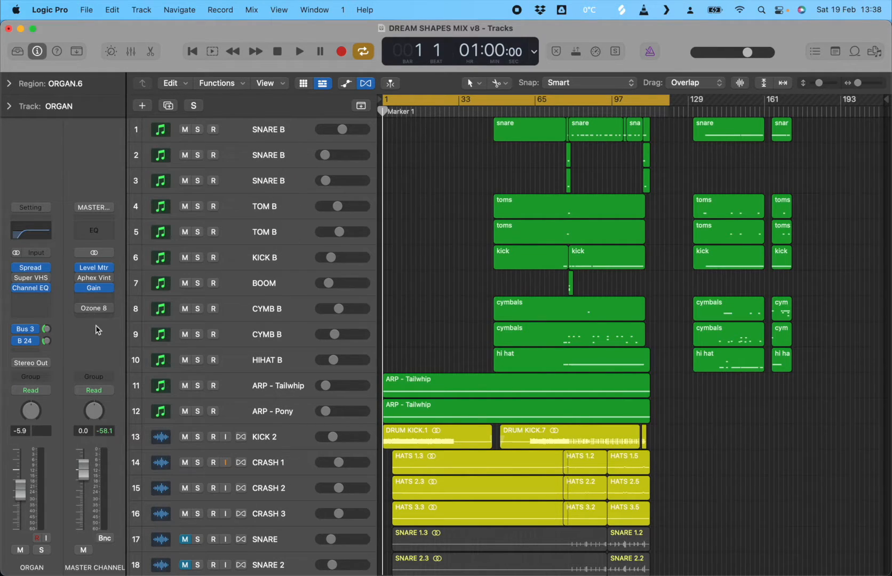
# Show the mixer briefly at the green drum channels and hide it again
pyautogui.click(129, 54)
pyautogui.hscroll(-10, 850, 556)
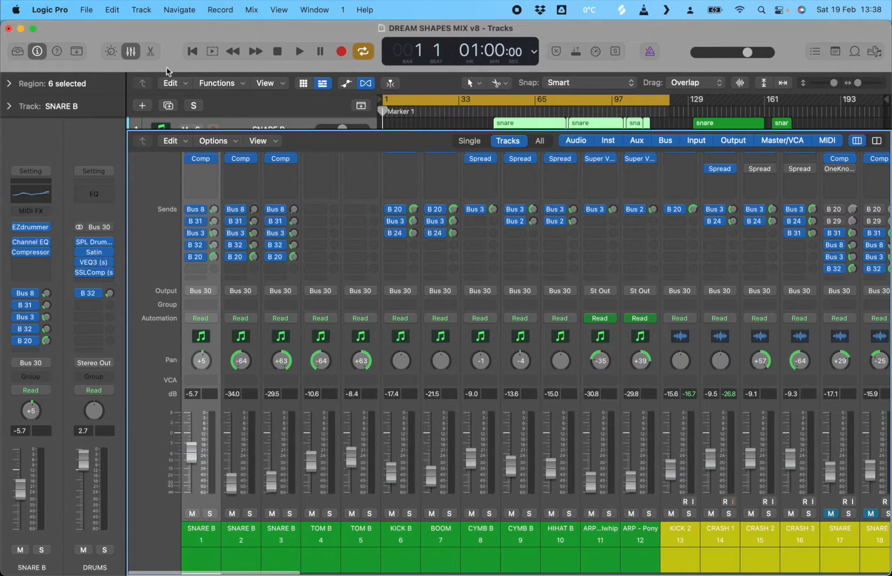
pyautogui.press('x')
# Deselect the SNARE B regions and set the cycle range from about bar 77 to just past bar 97
pyautogui.scroll(-10, 582, 329)
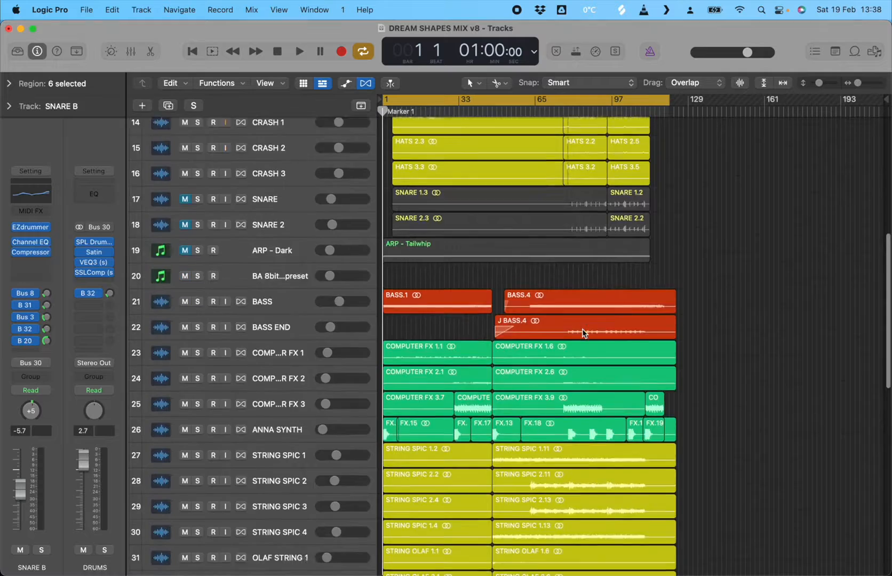
pyautogui.scroll(-6, 582, 328)
pyautogui.click(740, 240)
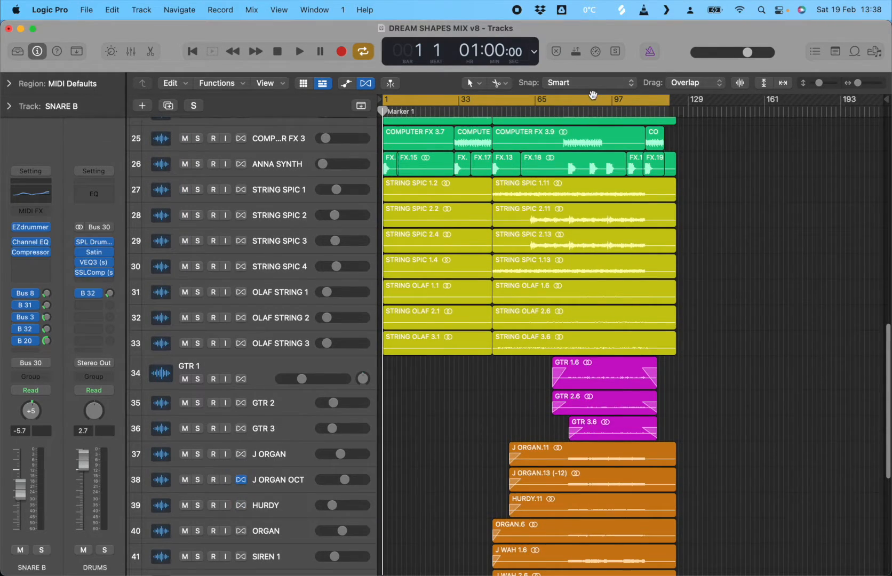
pyautogui.click(592, 95)
pyautogui.scroll(-6, 645, 161)
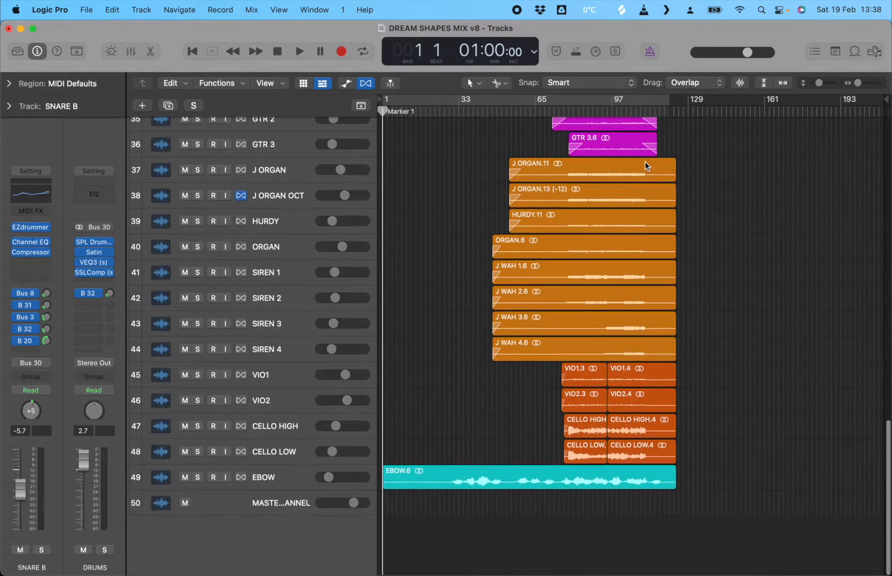
pyautogui.scroll(1, 645, 165)
pyautogui.moveTo(591, 100)
pyautogui.mouseDown()
pyautogui.moveTo(641, 102)
pyautogui.moveTo(587, 99)
pyautogui.mouseUp()
pyautogui.scroll(3, 587, 134)
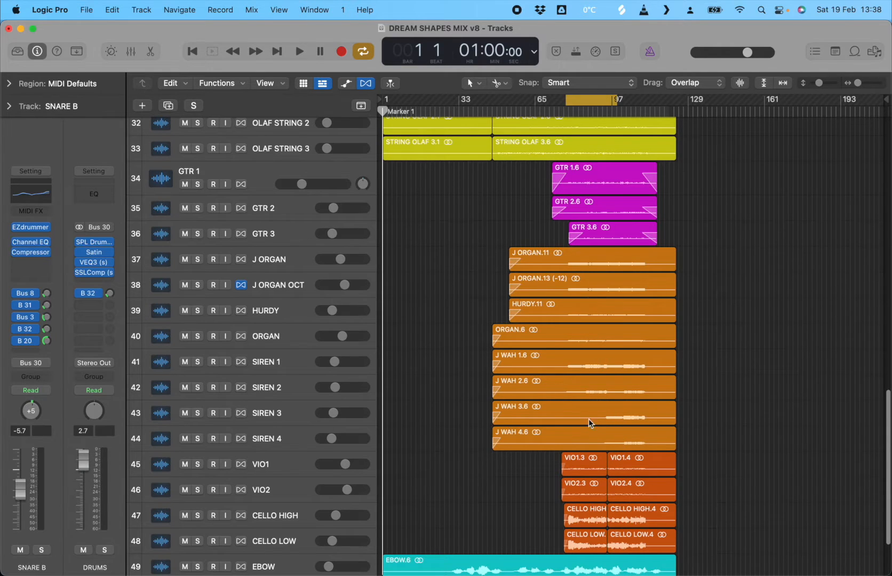
# Go back to the drum tracks and play the cycled section for a few bars, stopping playback around bar 82
pyautogui.scroll(10, 588, 419)
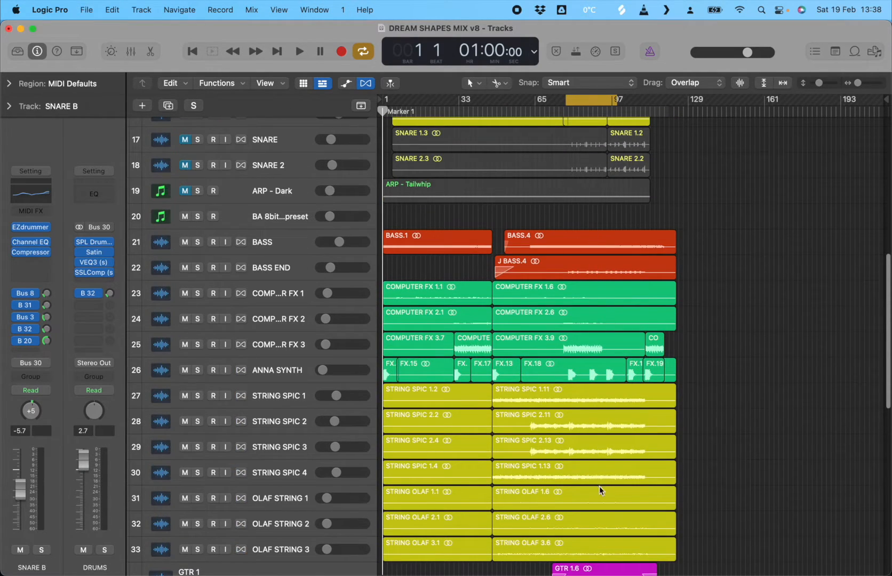
pyautogui.scroll(10, 600, 209)
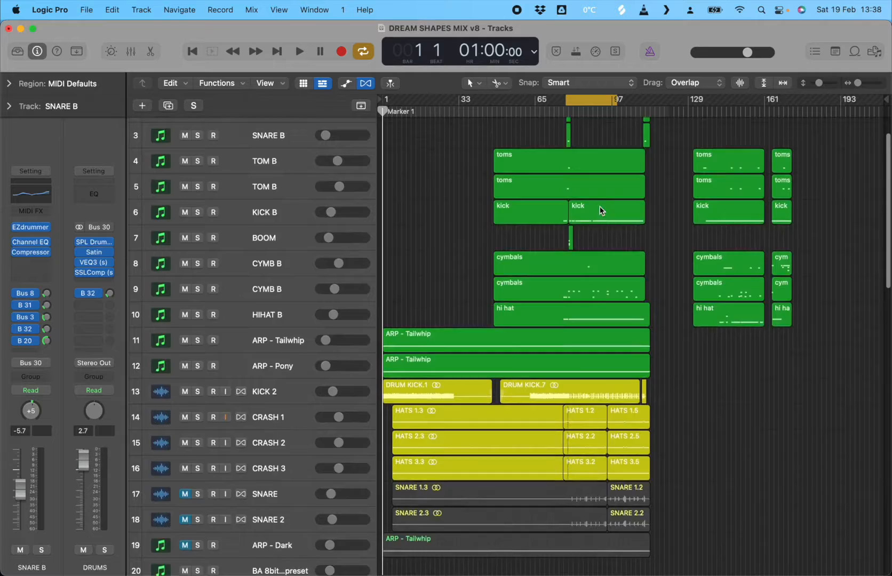
pyautogui.scroll(2, 600, 209)
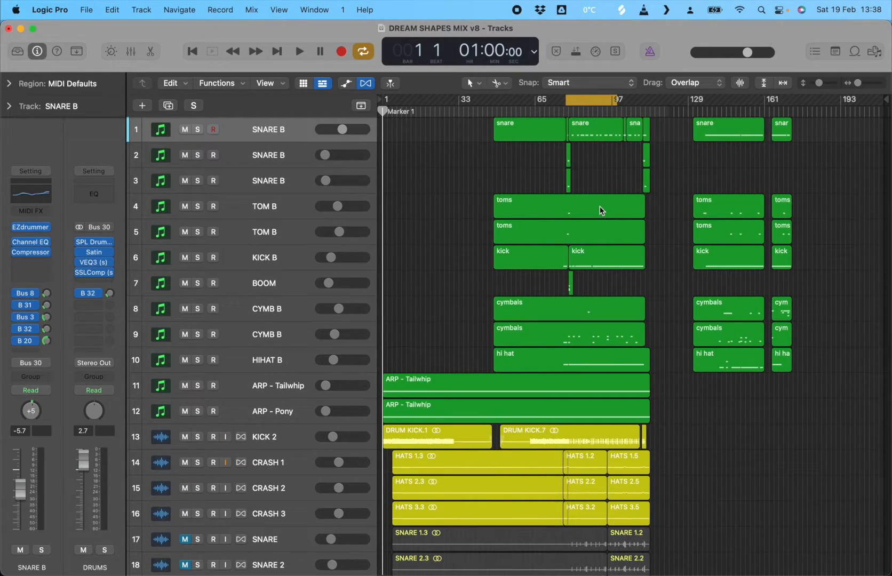
pyautogui.press('space')
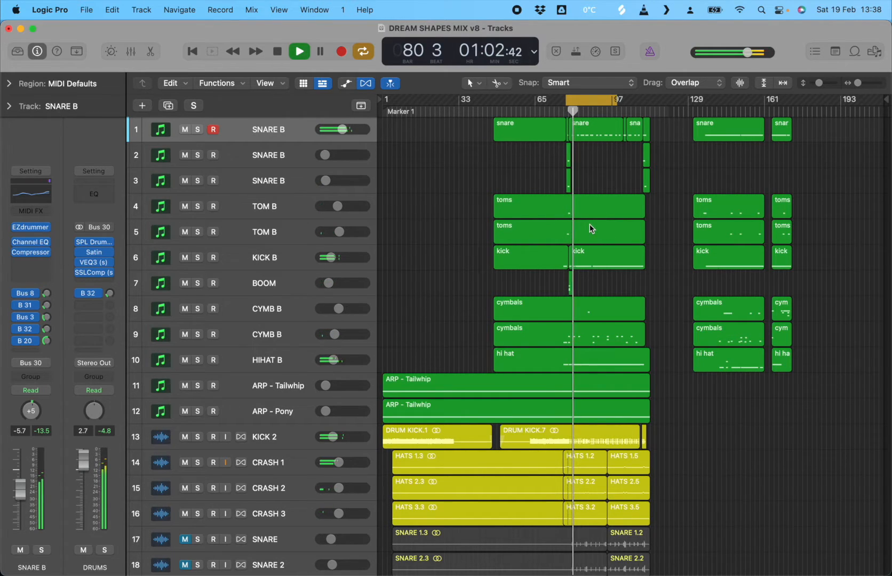
pyautogui.scroll(-1, 590, 226)
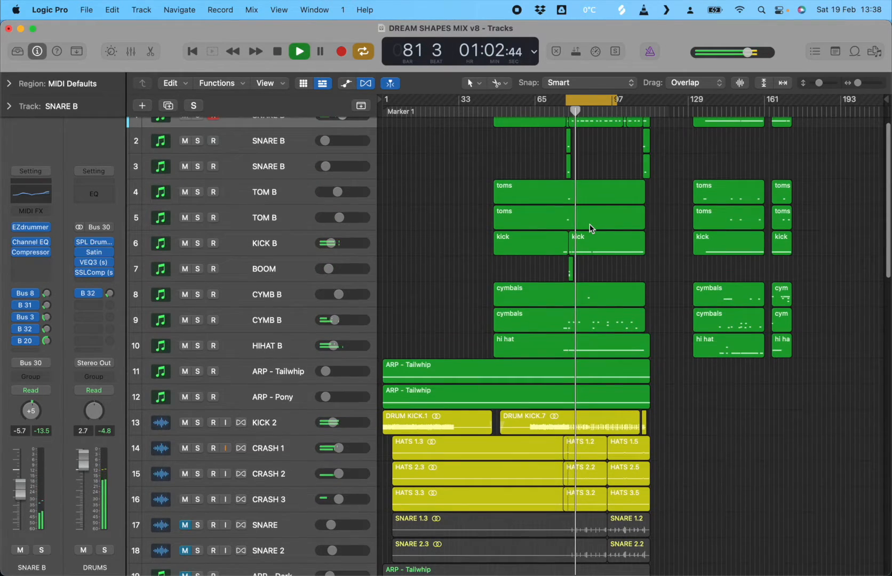
pyautogui.press('space')
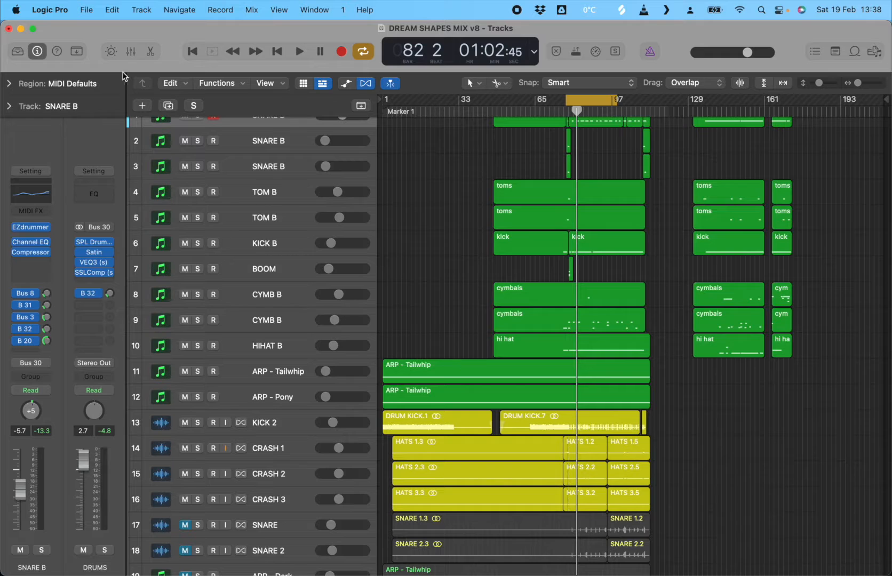
# Show the mixer, raise the BOOM channel's volume fader to -19.5 dB and look over the drum channels' plug-ins
pyautogui.click(128, 53)
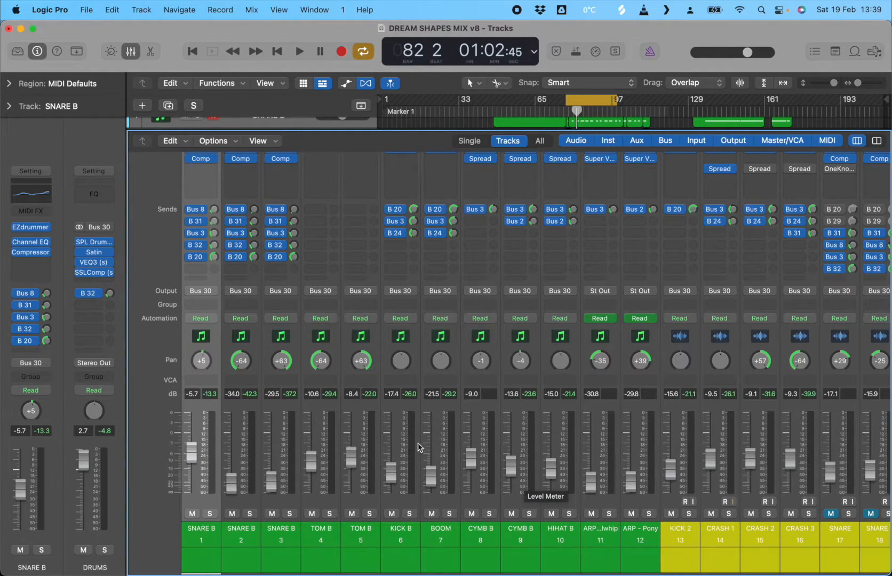
pyautogui.moveTo(431, 476); pyautogui.dragTo(431, 473)
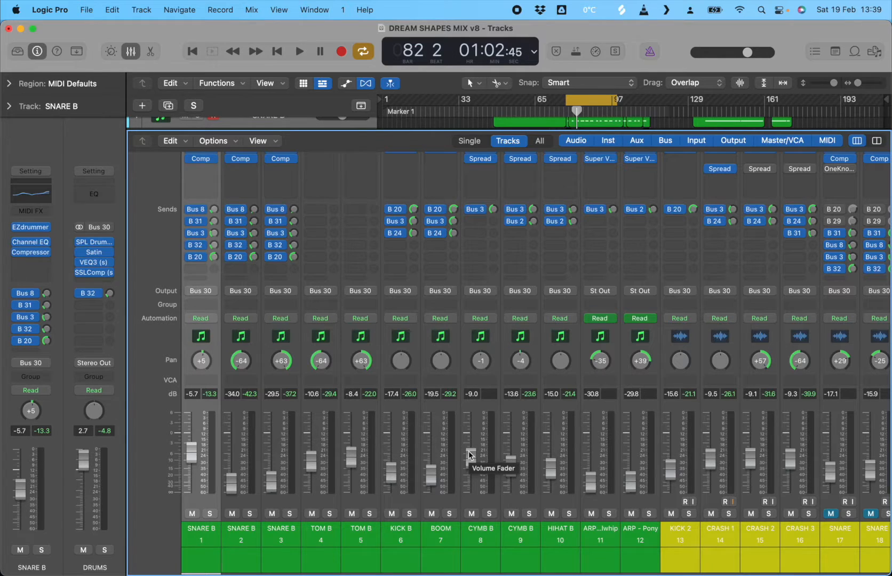
pyautogui.scroll(5, 480, 373)
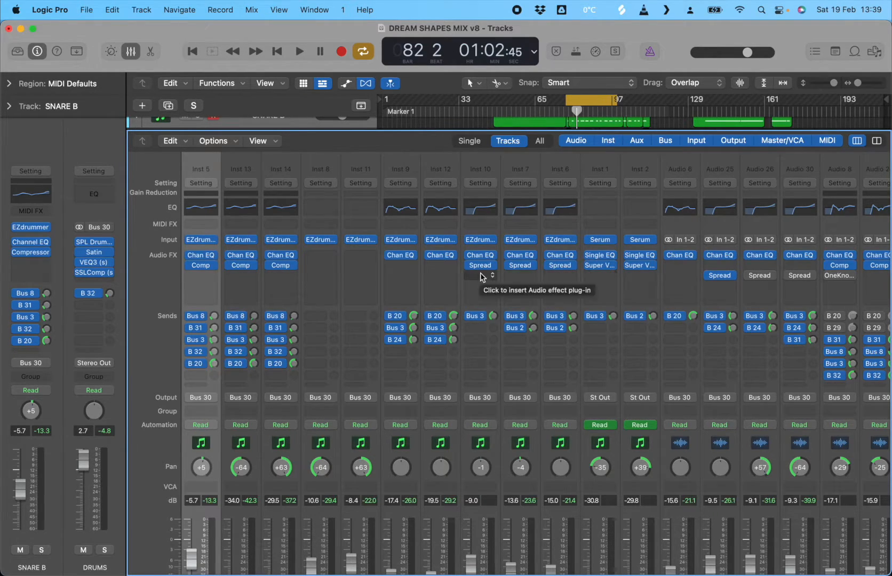
pyautogui.scroll(-5, 482, 291)
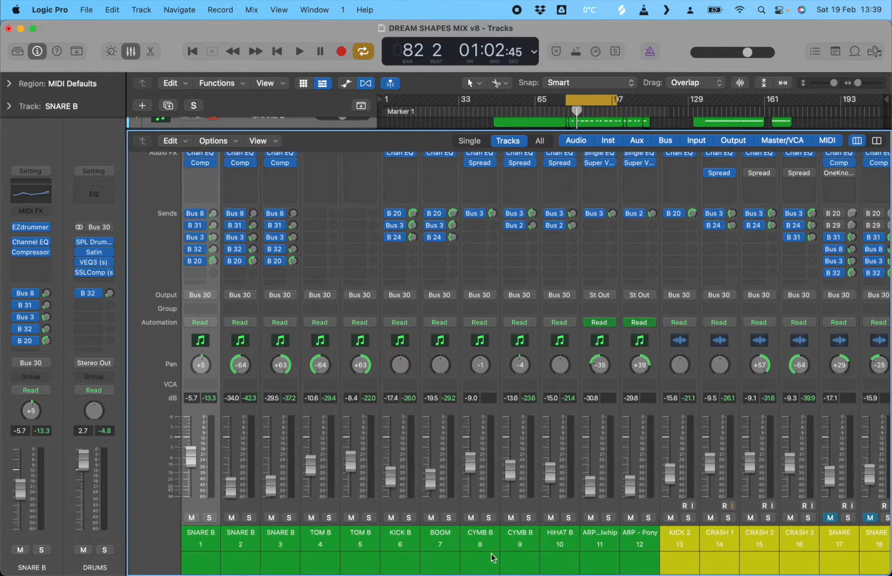
# Solo the first CYMB B channel briefly, unsolo it and hide the mixer
pyautogui.click(488, 518)
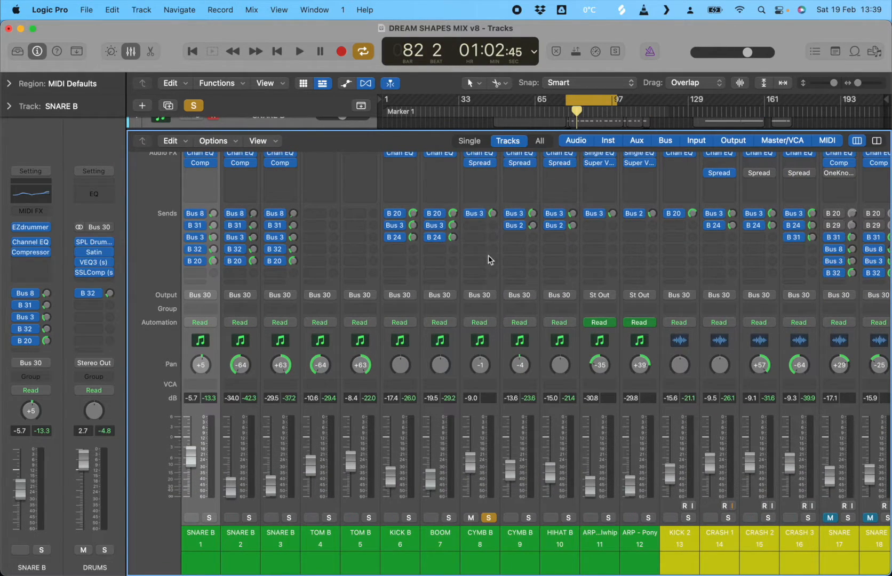
pyautogui.click(488, 517)
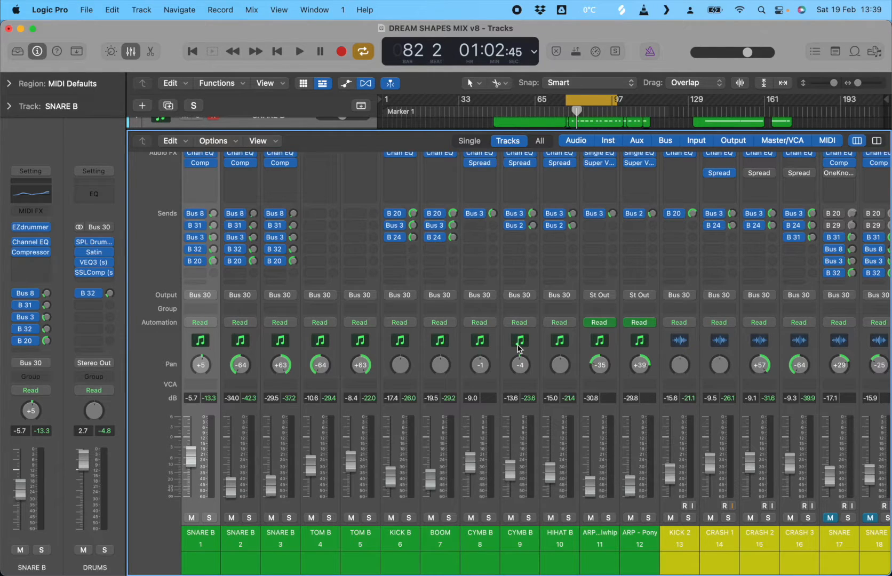
pyautogui.click(131, 51)
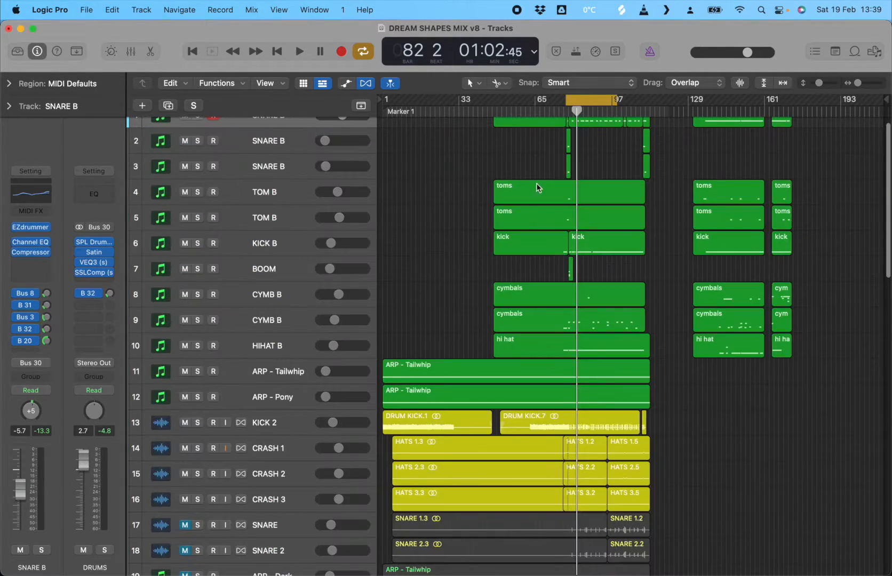
# Look through the track list from the drums to the instruments below and return to the top
pyautogui.scroll(-10, 505, 384)
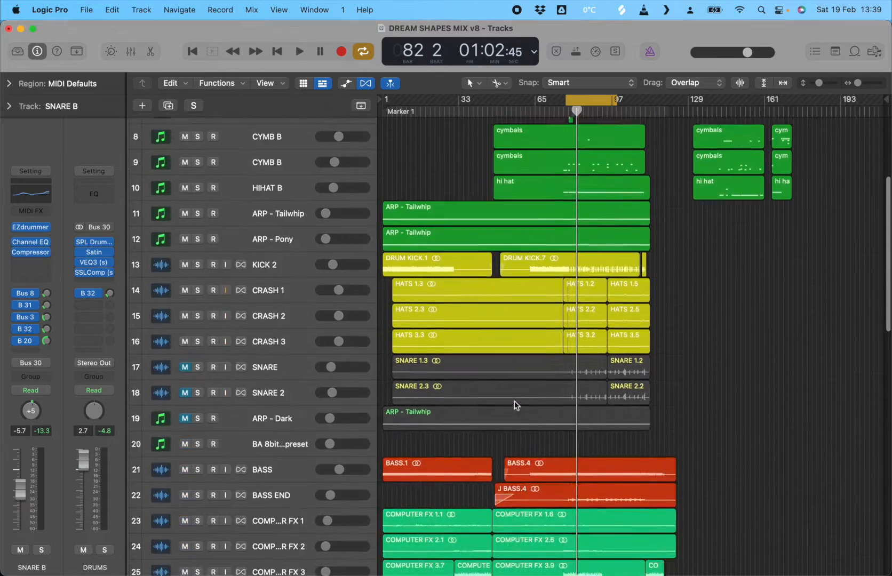
pyautogui.scroll(-5, 514, 401)
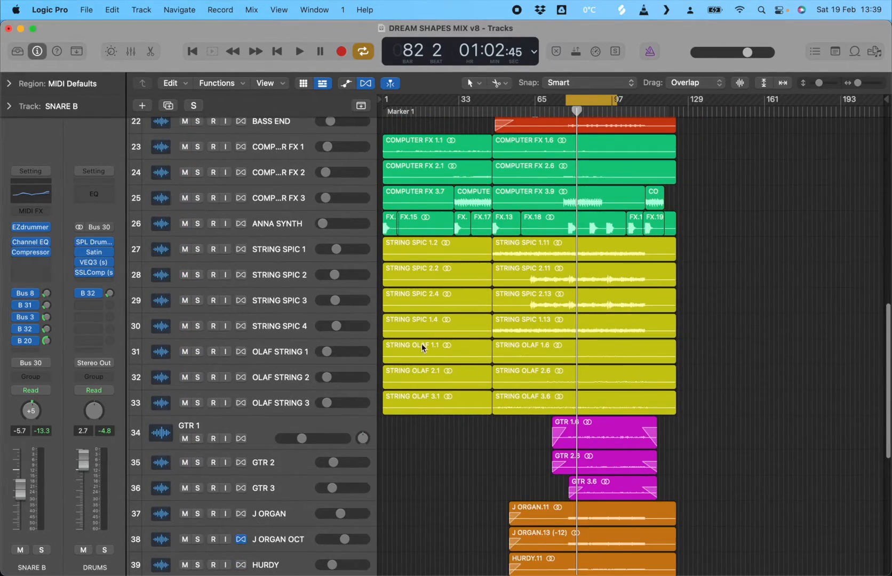
pyautogui.scroll(-7, 421, 344)
pyautogui.scroll(20, 449, 334)
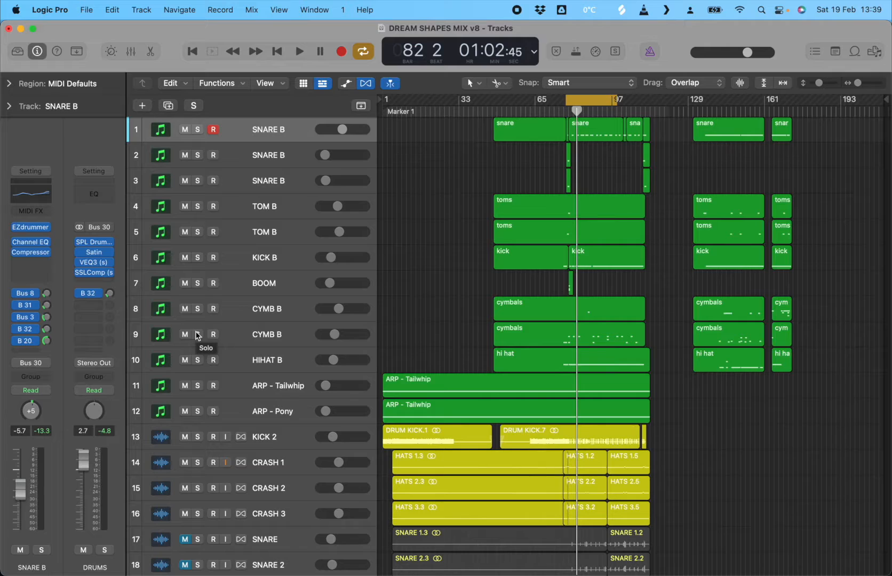
# Select the KICK B track, then solo the ten green drum tracks from HIHAT B up to SNARE B and clear their solos
pyautogui.click(242, 254)
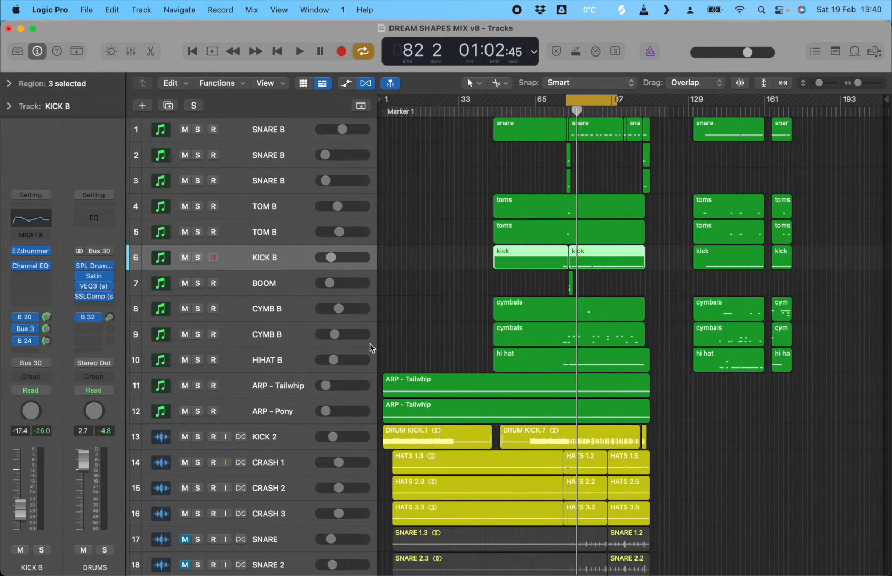
pyautogui.moveTo(199, 360); pyautogui.dragTo(191, 113)
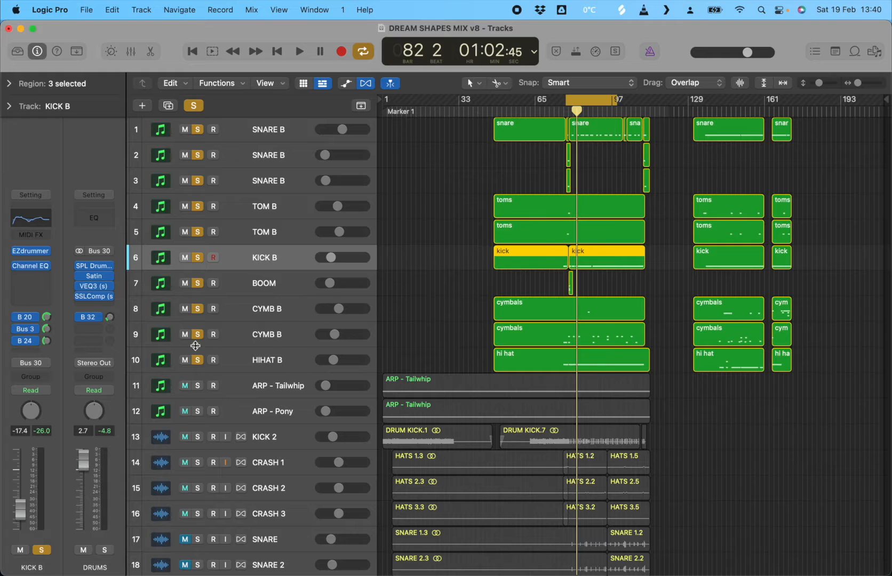
pyautogui.moveTo(196, 362); pyautogui.dragTo(199, 250)
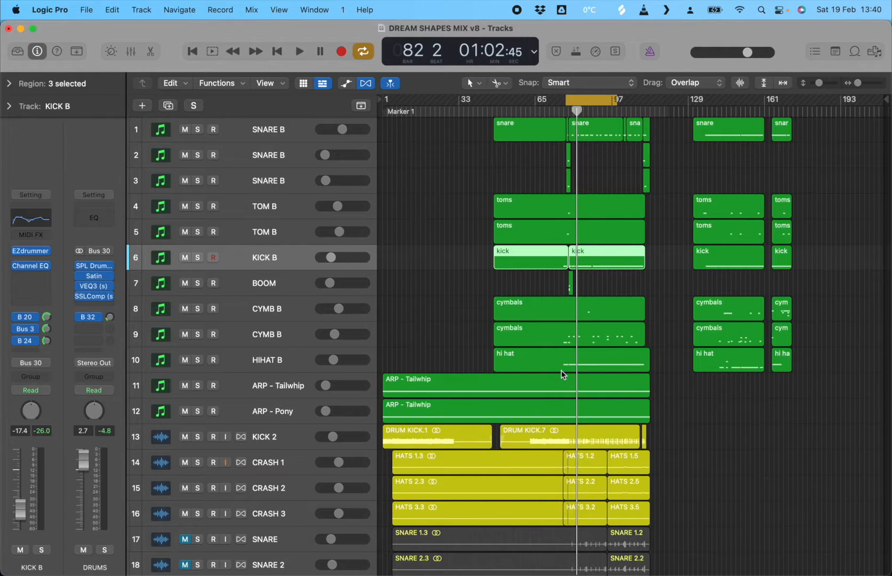
# Look over the drum tracks and select the first block of green drum regions on tracks 1 to 10
pyautogui.scroll(-2, 576, 368)
pyautogui.scroll(2, 592, 384)
pyautogui.scroll(-4, 592, 455)
pyautogui.scroll(4, 469, 376)
pyautogui.moveTo(650, 368); pyautogui.dragTo(433, 128)
# Select the first SNARE B track, view its EZdrummer instrument in a repositioned window and close it
pyautogui.click(296, 128)
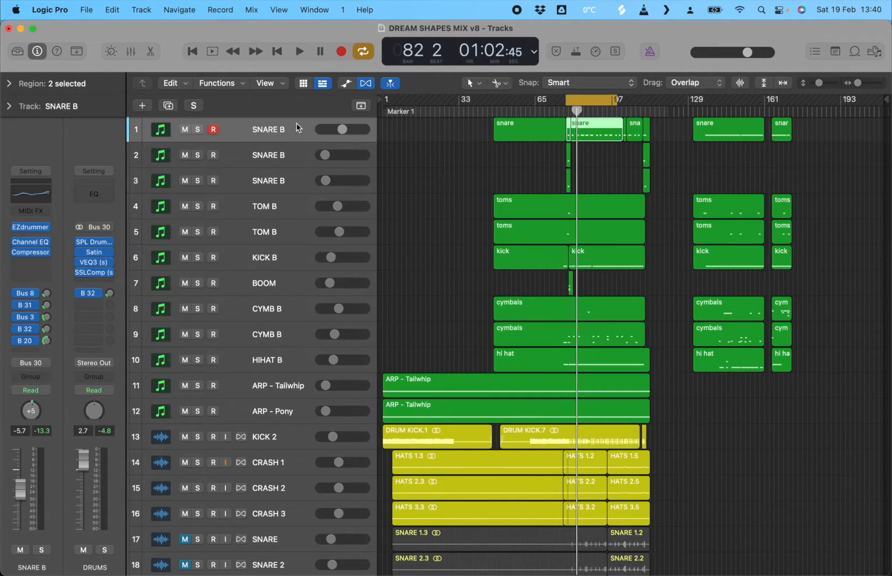
pyautogui.click(33, 228)
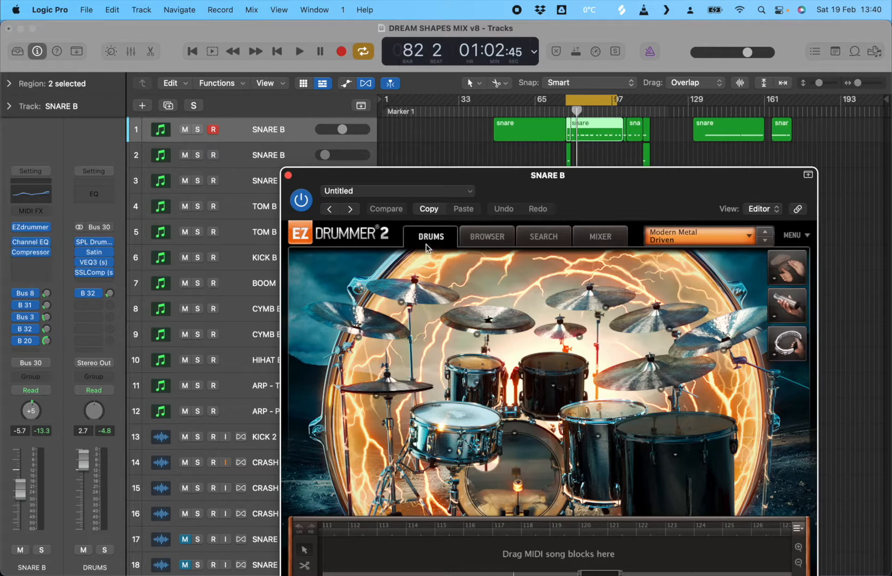
pyautogui.moveTo(426, 178); pyautogui.dragTo(362, 62)
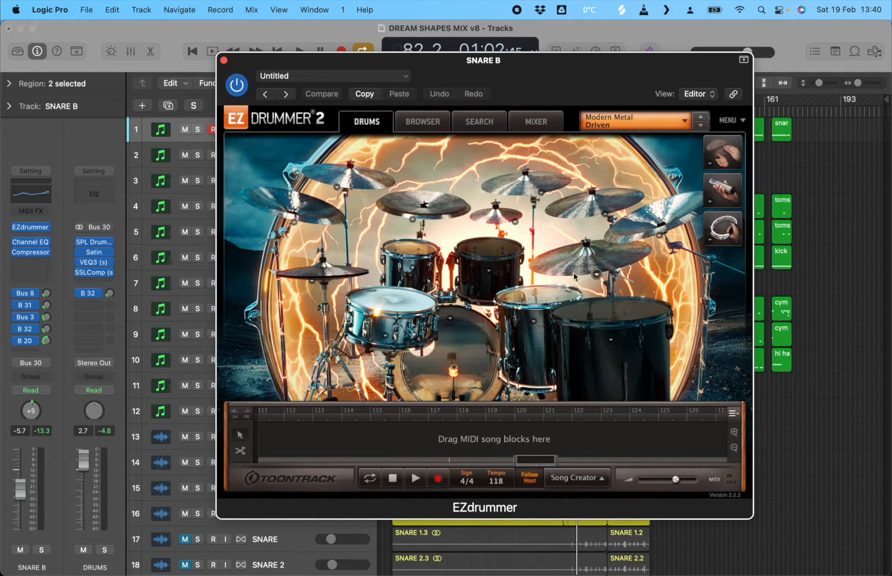
pyautogui.click(224, 61)
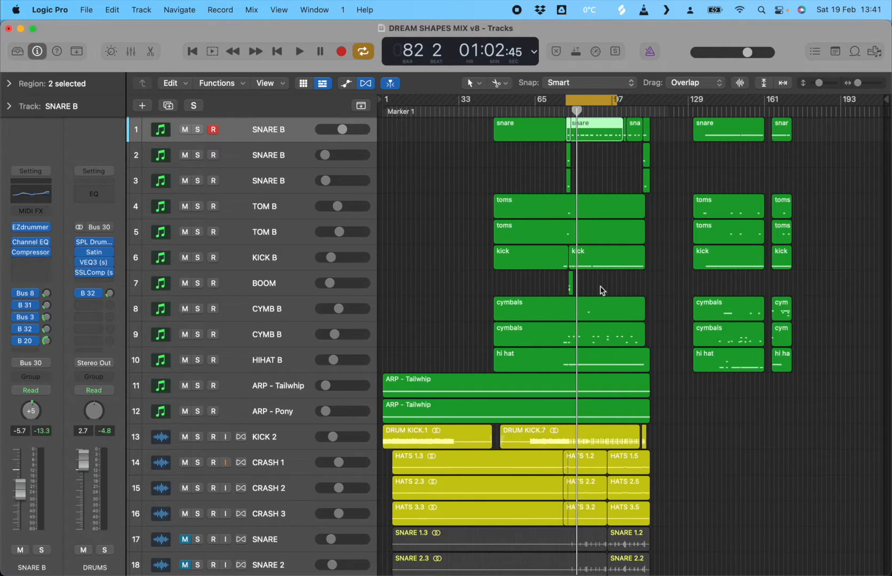
# Reopen EZdrummer on the SNARE B track, audition its snare, toms, hi-hat and cymbals, and close it
pyautogui.click(32, 228)
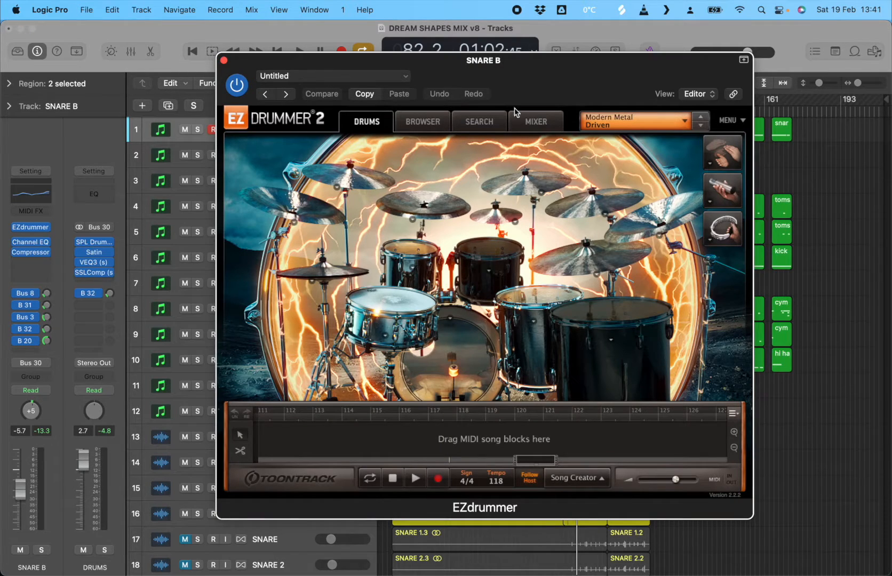
pyautogui.click(403, 302)
pyautogui.click(411, 249)
pyautogui.click(335, 271)
pyautogui.click(311, 211)
pyautogui.click(359, 179)
pyautogui.click(431, 207)
pyautogui.click(589, 298)
pyautogui.click(544, 297)
pyautogui.click(544, 297)
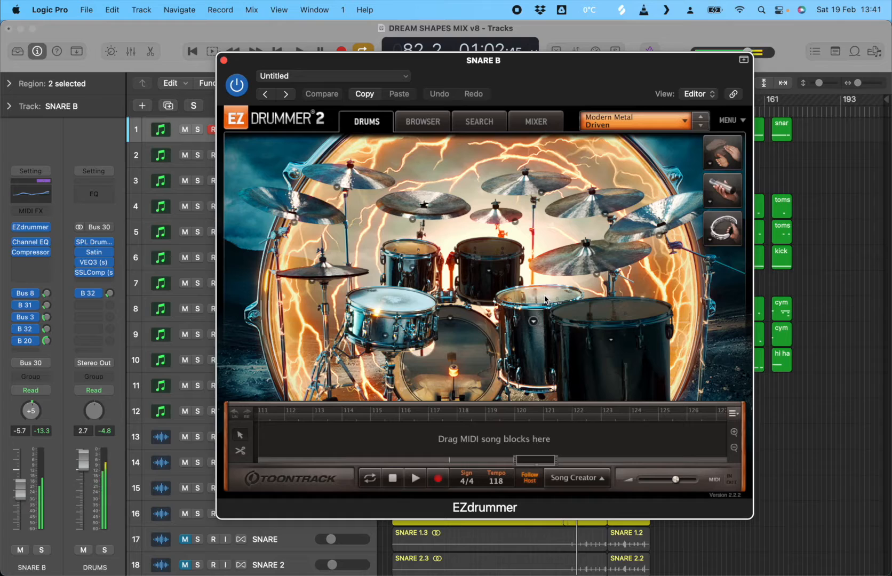
pyautogui.click(545, 299)
pyautogui.click(544, 298)
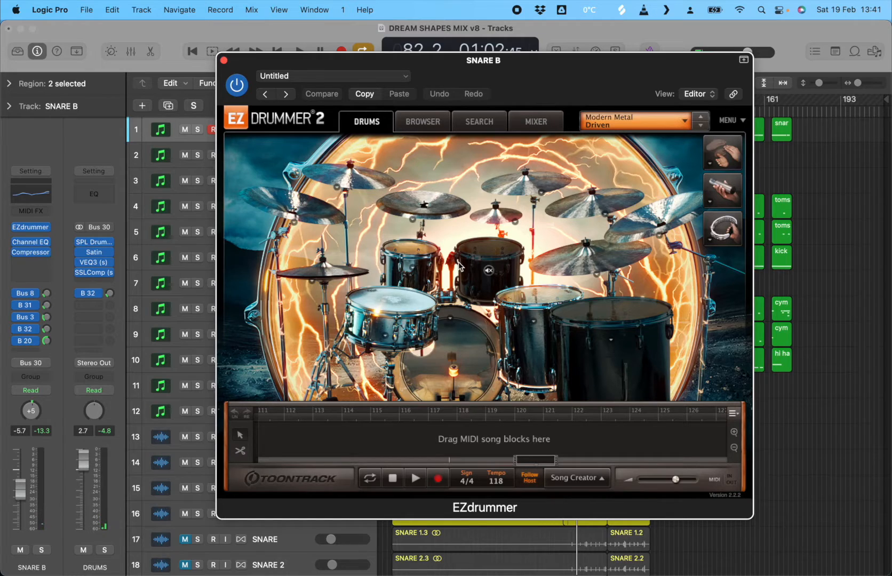
pyautogui.click(570, 272)
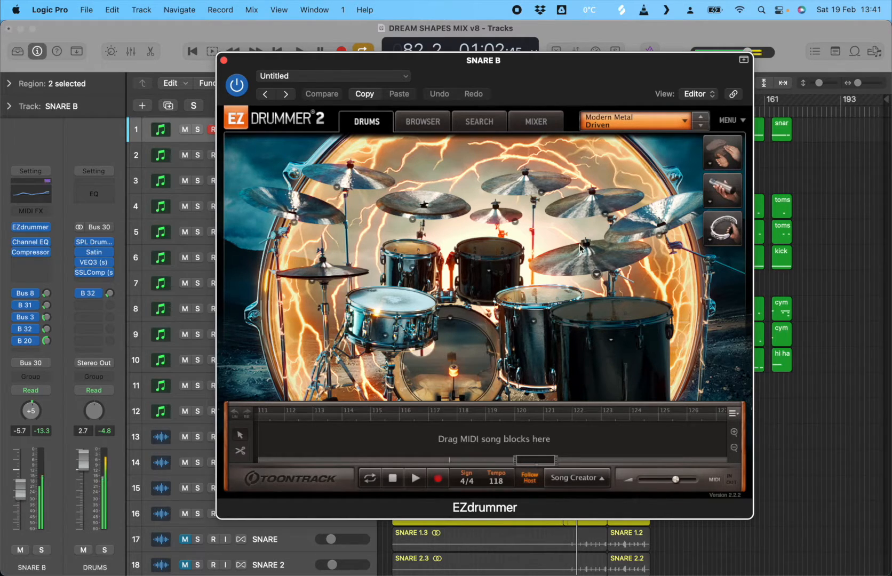
pyautogui.click(223, 59)
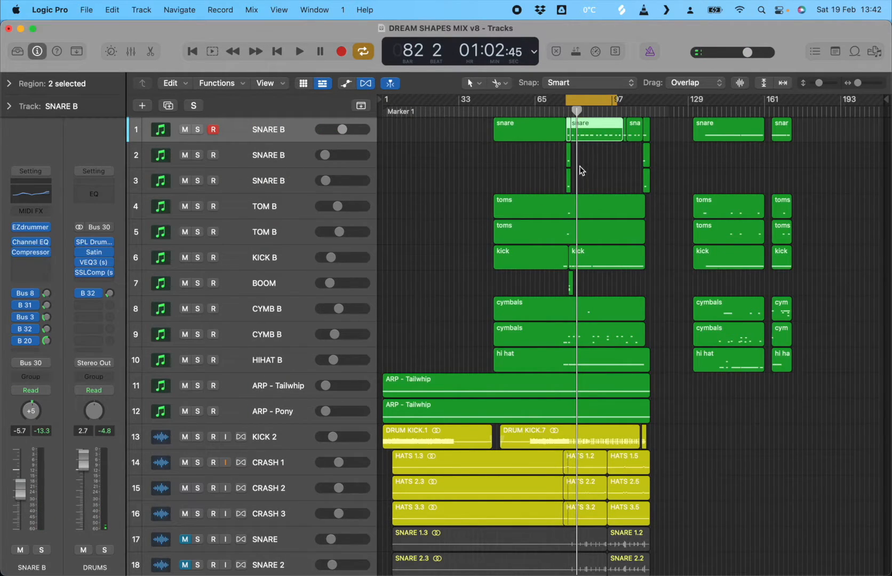
# Solo drum tracks 2 to 10, play the cycled section, clear the solos during playback and stop around bar 82
pyautogui.moveTo(197, 359); pyautogui.dragTo(197, 156)
pyautogui.press('space')
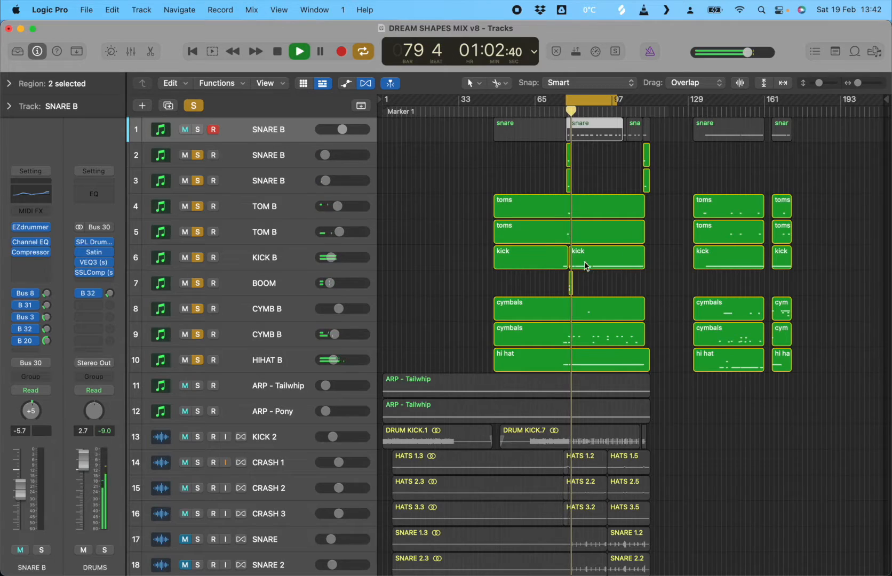
pyautogui.keyDown('alt'); pyautogui.click(198, 130); pyautogui.keyUp('alt')
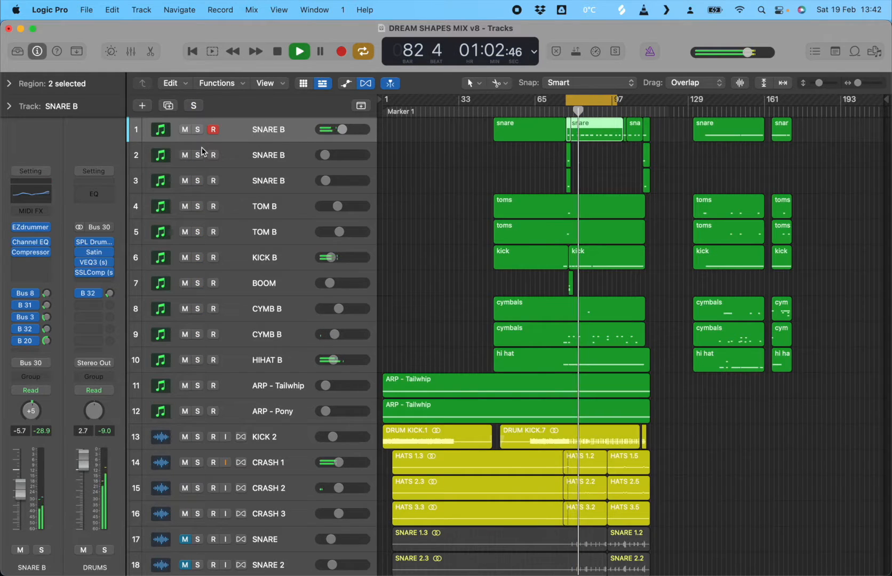
pyautogui.press('space')
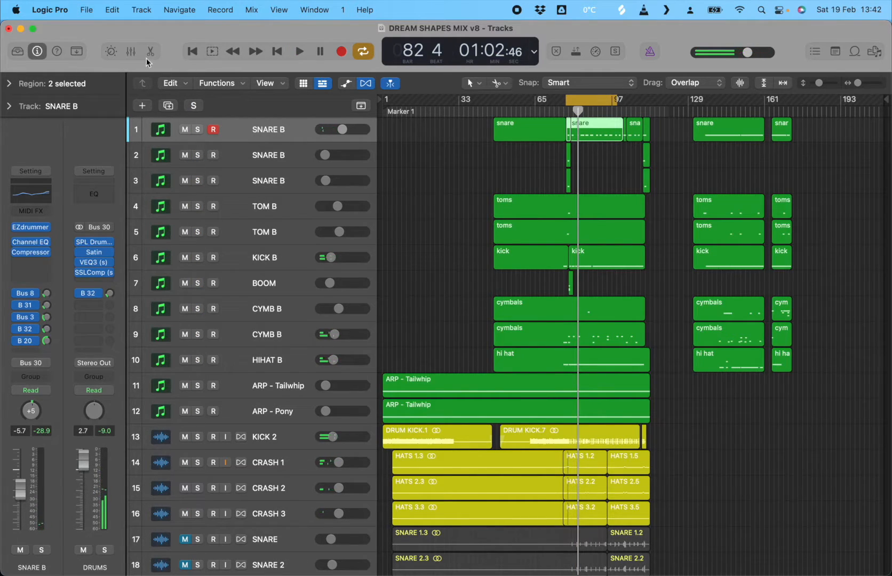
# Select the first block of green drum regions across tracks 1 to 10, then switch the selection to the second SNARE B track
pyautogui.scroll(-2, 620, 306)
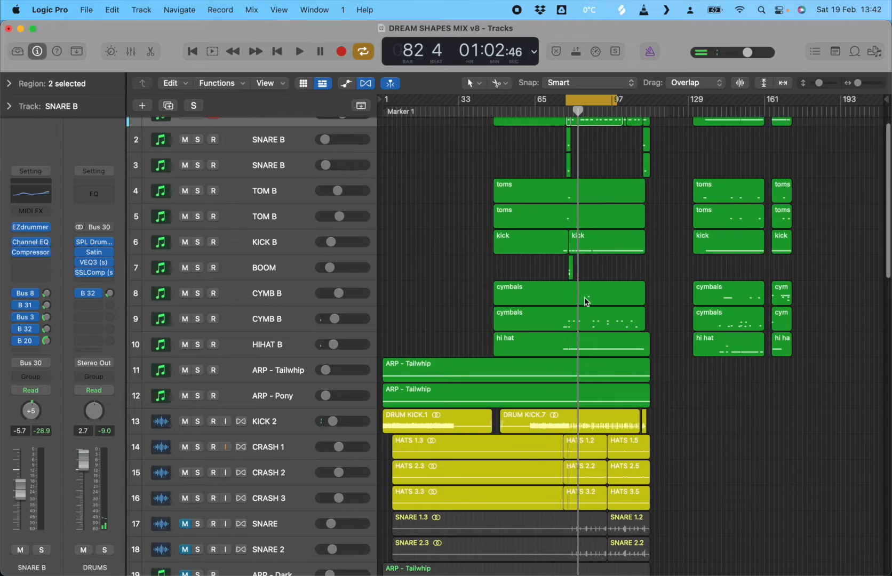
pyautogui.click(675, 396)
pyautogui.moveTo(670, 338); pyautogui.dragTo(488, 106)
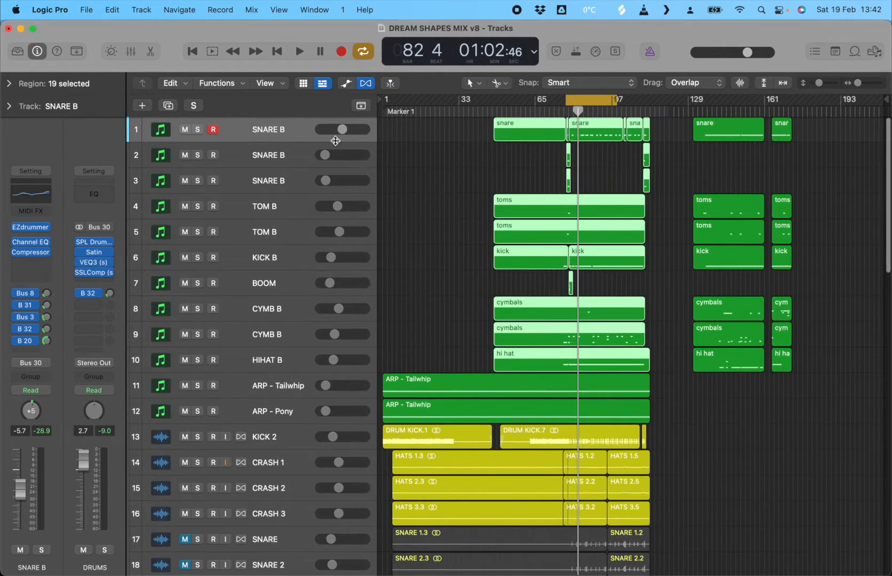
pyautogui.click(272, 158)
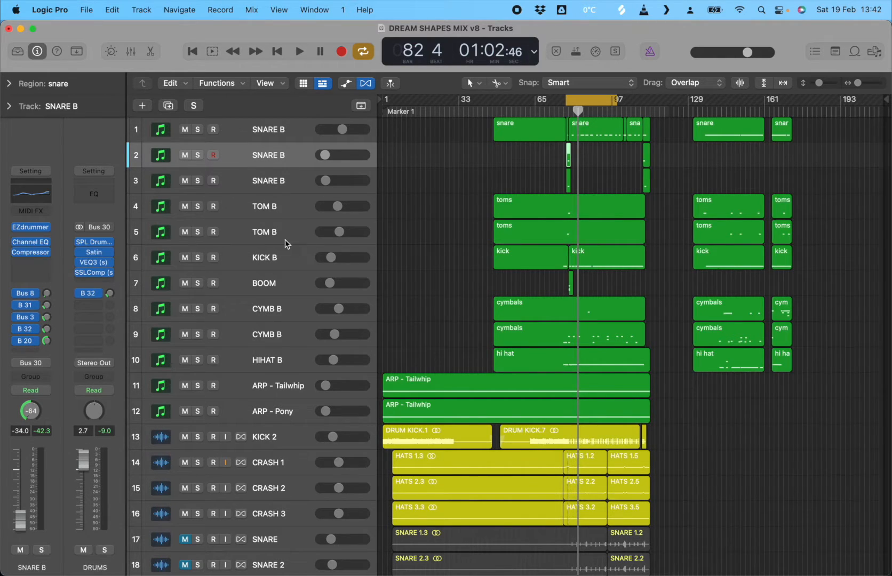
pyautogui.scroll(-1, 291, 248)
pyautogui.scroll(1, 357, 215)
# Solo drum tracks 1 to 10, select the first SNARE B track and show the mixer at the bus channels
pyautogui.moveTo(197, 360); pyautogui.dragTo(198, 122)
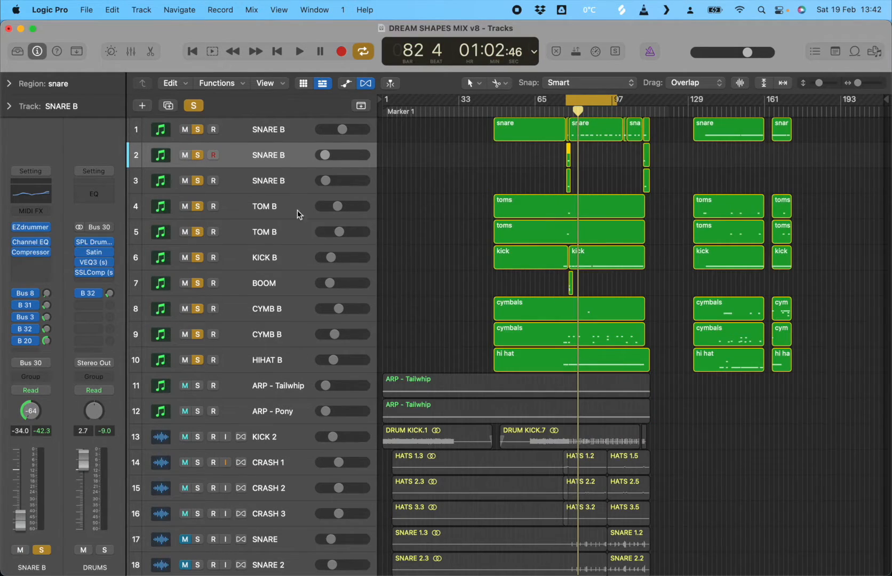
pyautogui.click(273, 131)
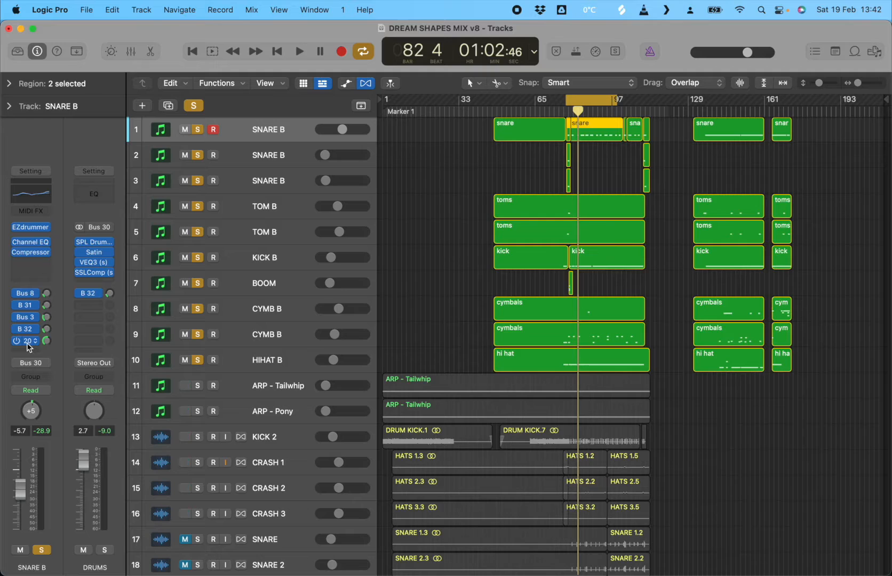
pyautogui.click(130, 51)
pyautogui.hscroll(15, 814, 480)
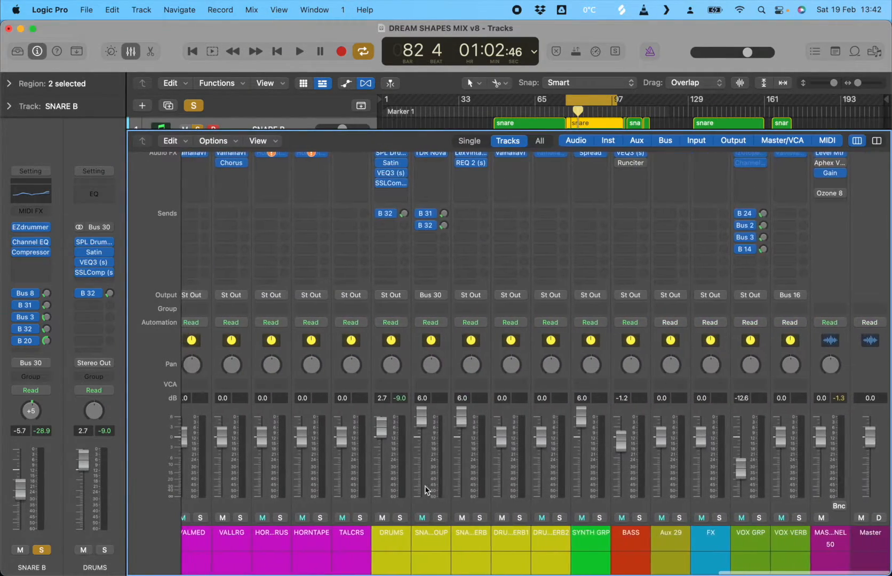
# Select and solo the DRUMS bus channel, then look over its plug-ins, sends and fader
pyautogui.hscroll(-6, 425, 487)
pyautogui.hscroll(6, 444, 485)
pyautogui.click(387, 539)
pyautogui.click(404, 518)
pyautogui.scroll(5, 392, 240)
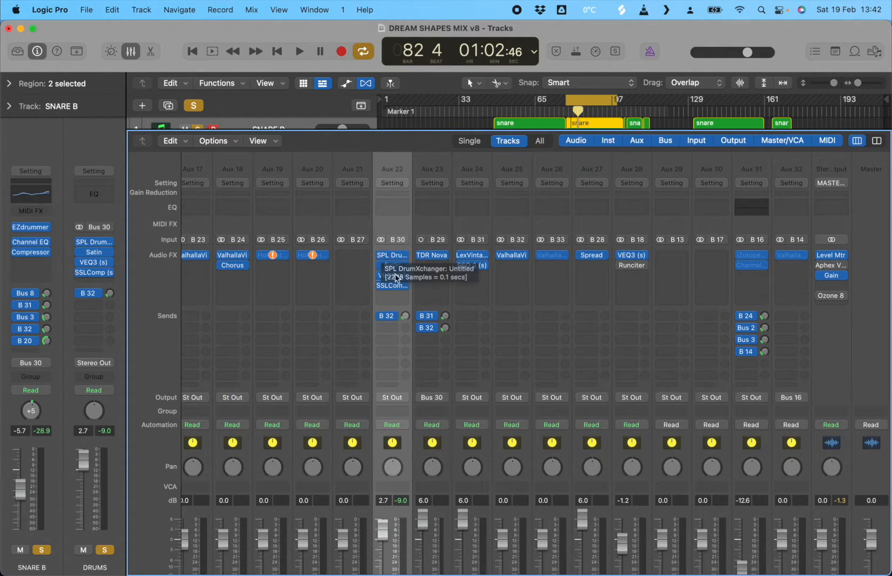
pyautogui.scroll(-3, 406, 386)
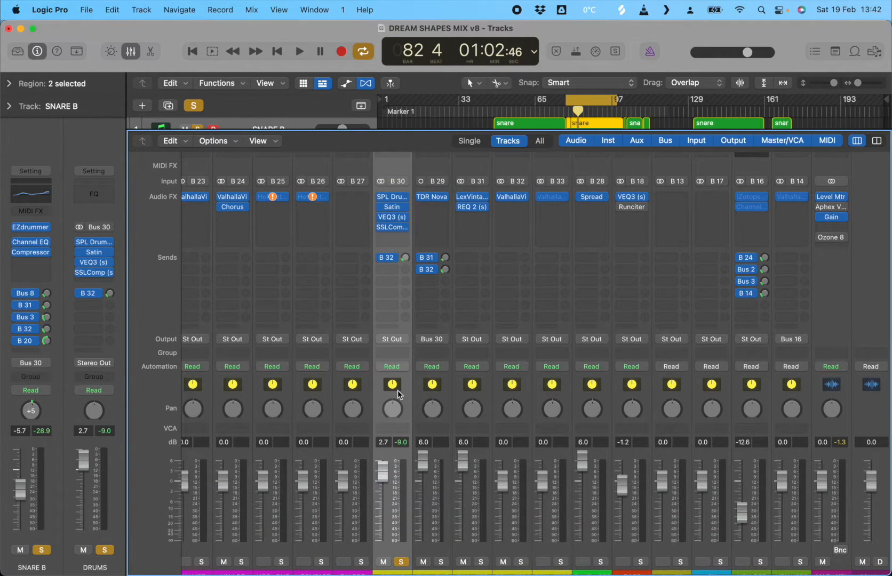
pyautogui.scroll(-3, 382, 314)
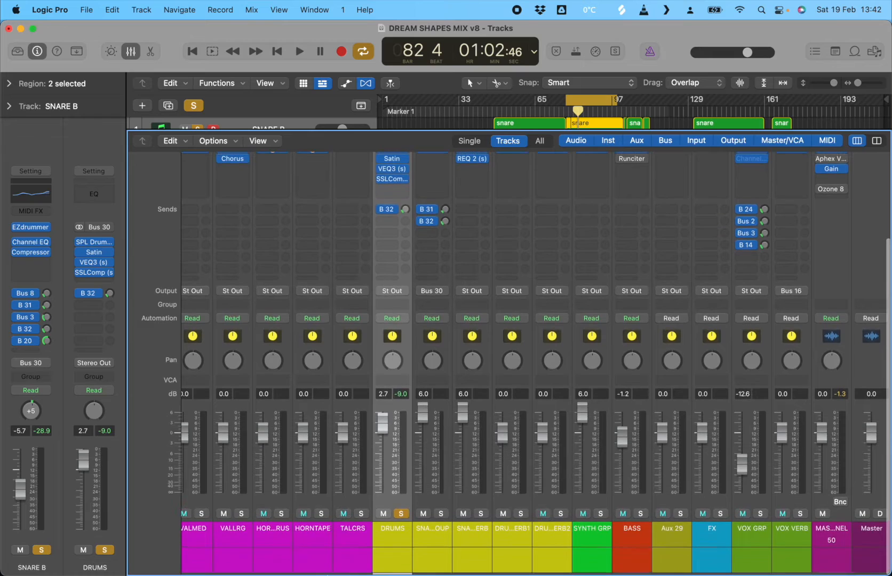
# Clear the solos on the drum tracks and the DRUMS bus, then solo only the DRUMS bus again
pyautogui.click(42, 549)
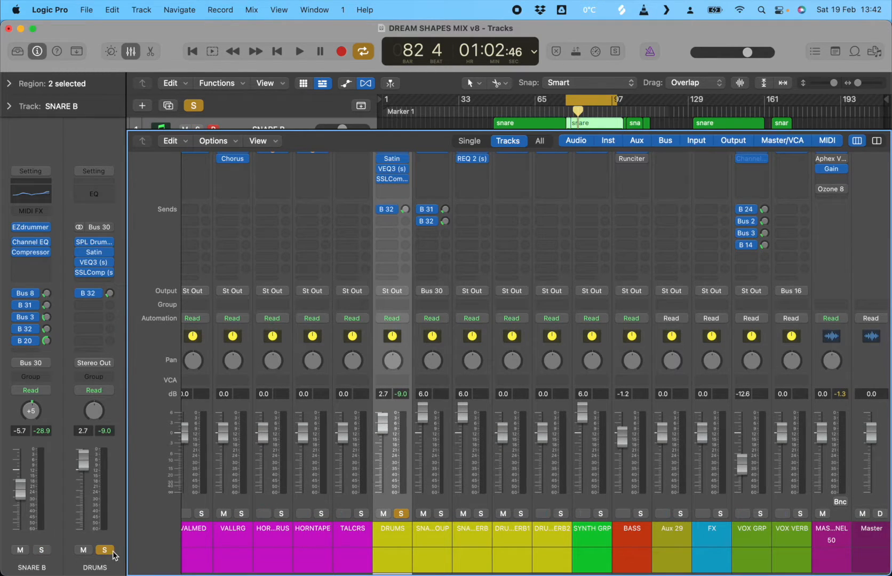
pyautogui.click(111, 553)
pyautogui.click(200, 116)
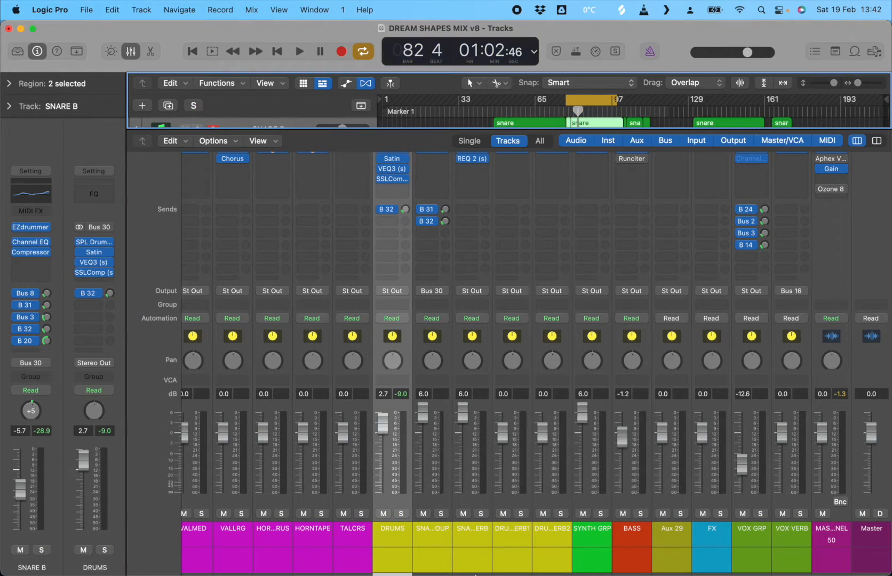
pyautogui.click(400, 513)
# Open the SPL DrumXchanger plug-in on the DRUMS bus and move its window clear of the channel strips
pyautogui.scroll(6, 399, 480)
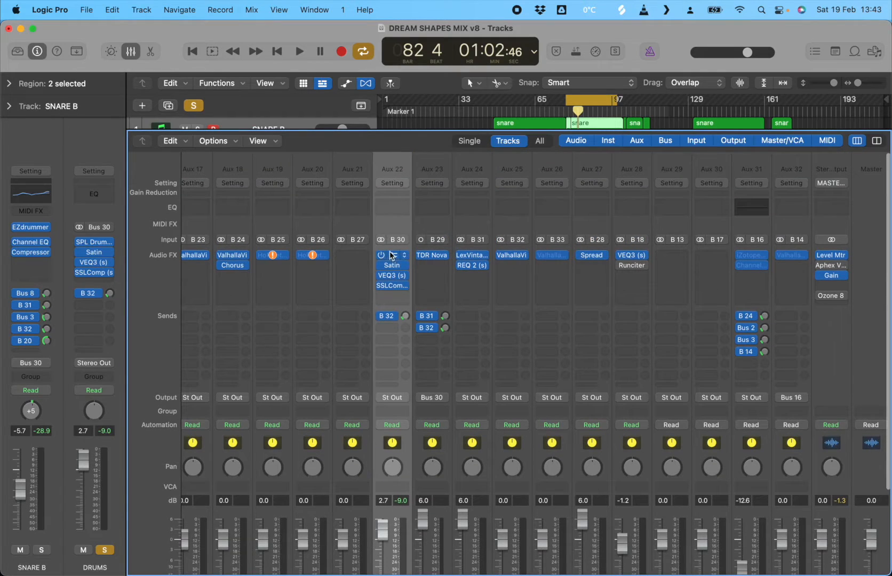
pyautogui.click(391, 255)
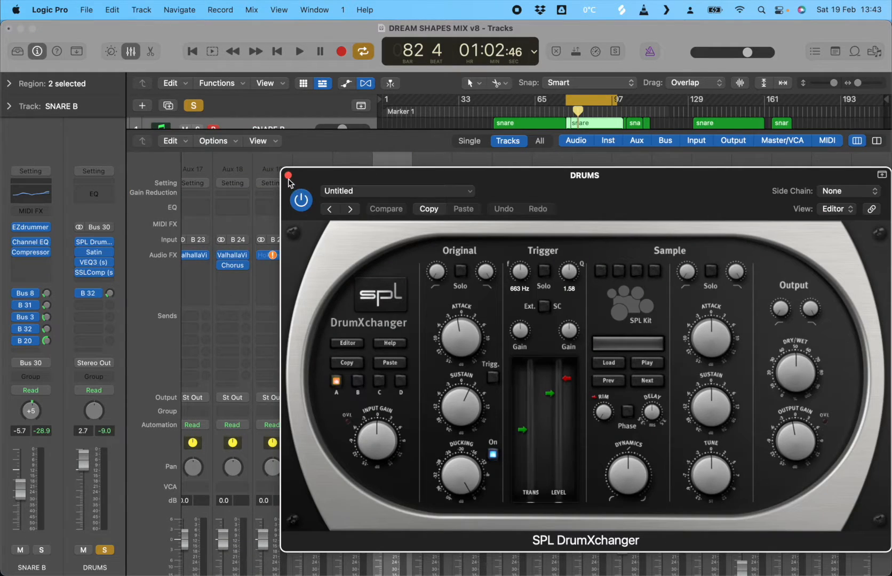
pyautogui.moveTo(341, 175); pyautogui.dragTo(190, 68)
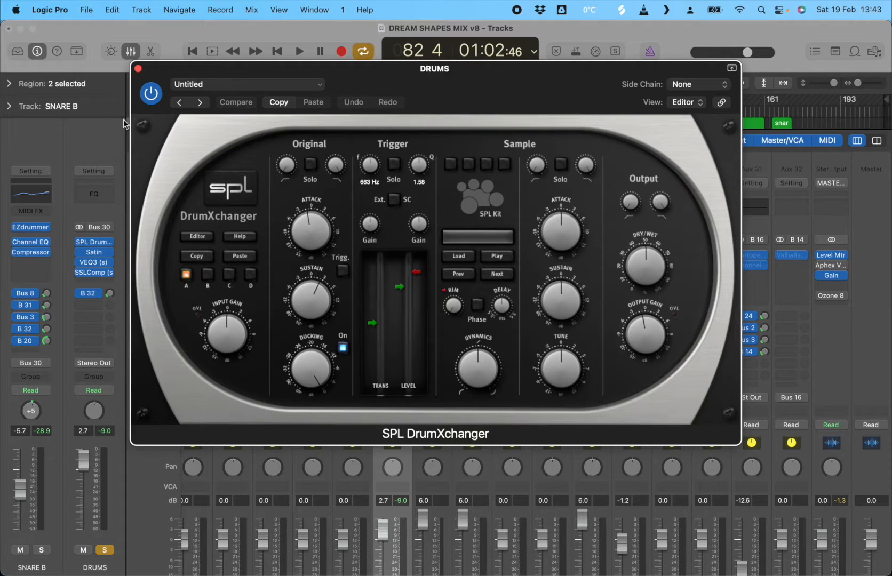
# Look through the settings options of the SPL DrumXchanger on the DRUMS bus without changing anything, and close the plug-in
pyautogui.click(223, 85)
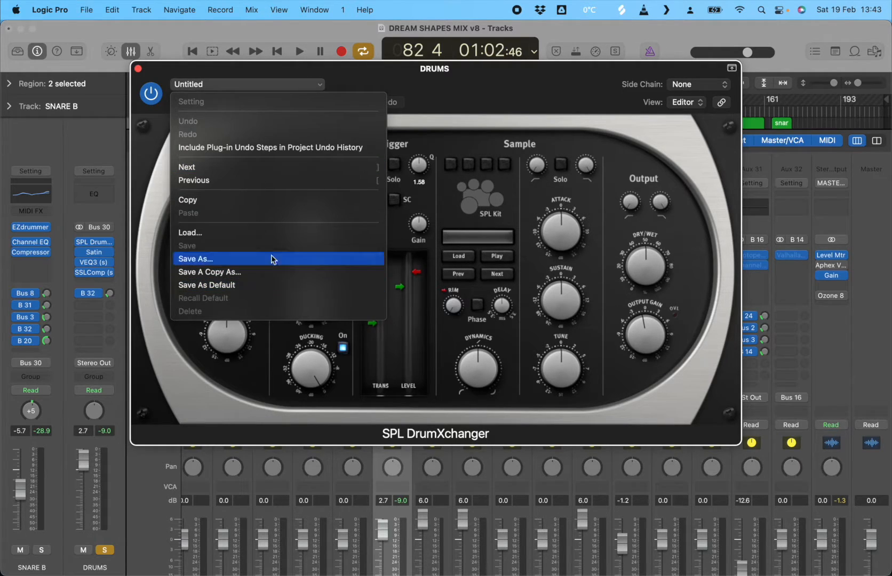
pyautogui.click(398, 74)
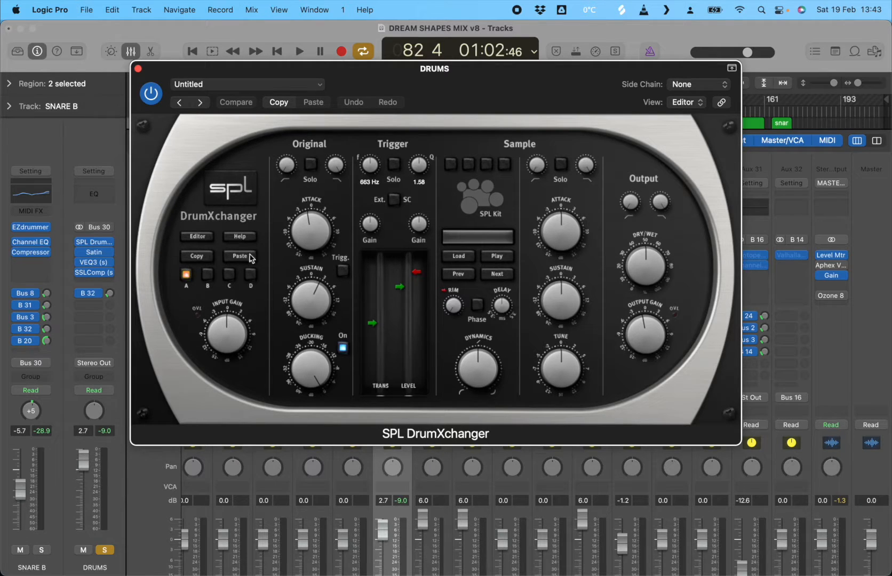
pyautogui.click(137, 68)
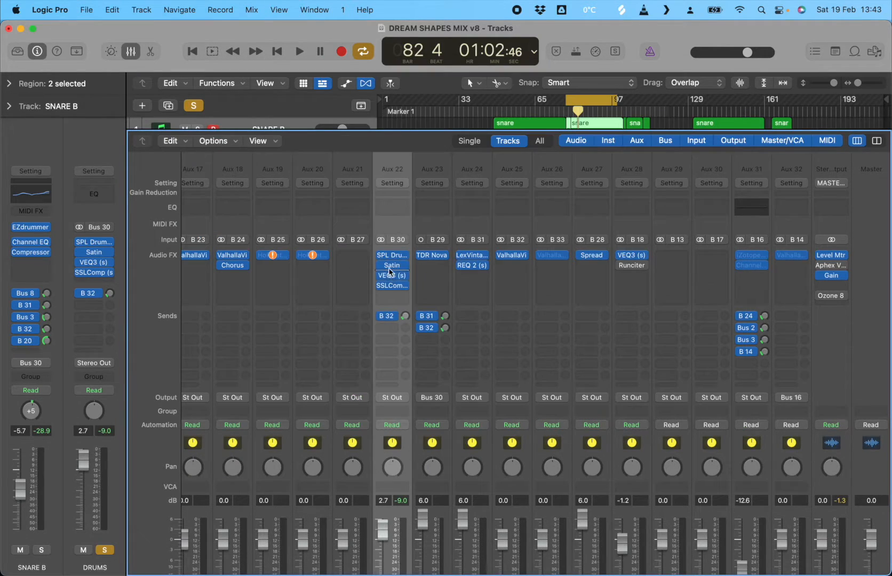
# Review the Satin tape machine on the DRUMS bus and its The Comeback Kid DrumBuss preset, then close it
pyautogui.click(389, 266)
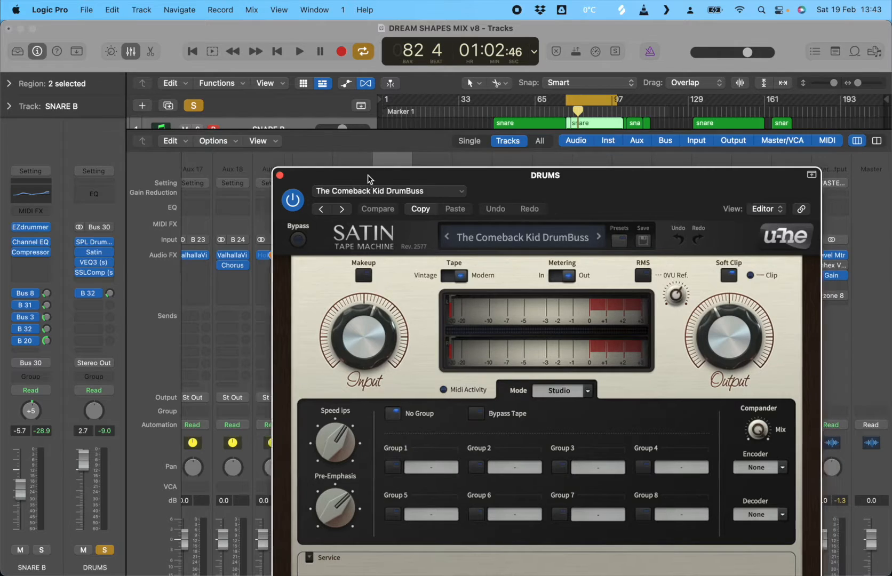
pyautogui.moveTo(368, 178); pyautogui.dragTo(267, 103)
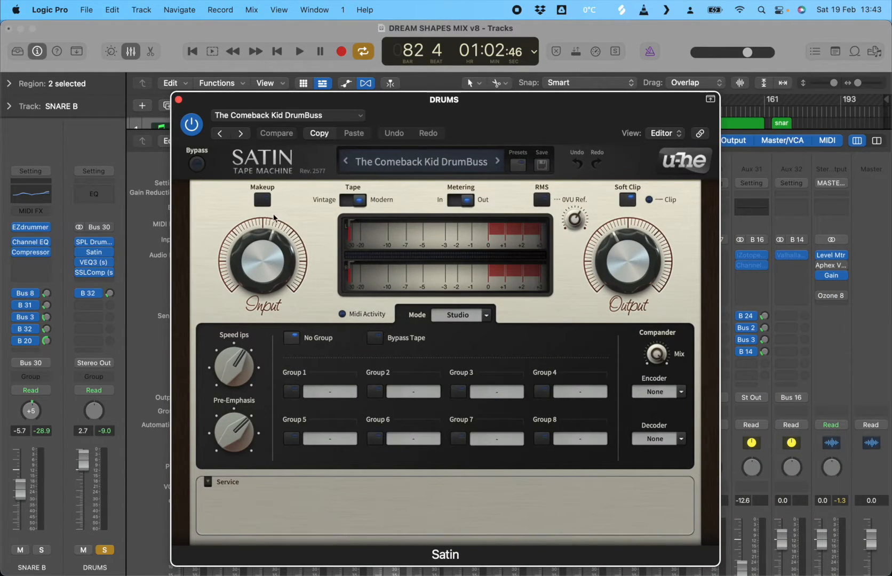
pyautogui.click(179, 99)
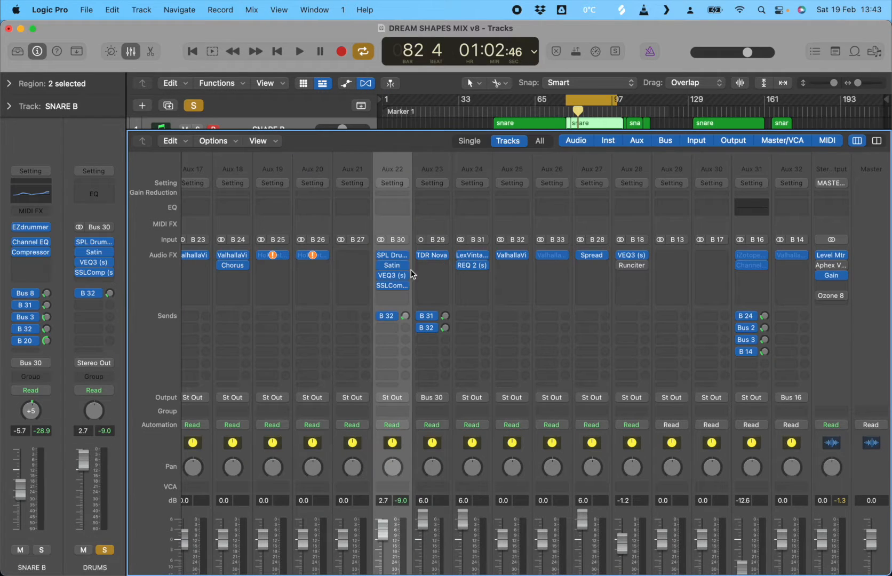
pyautogui.click(392, 265)
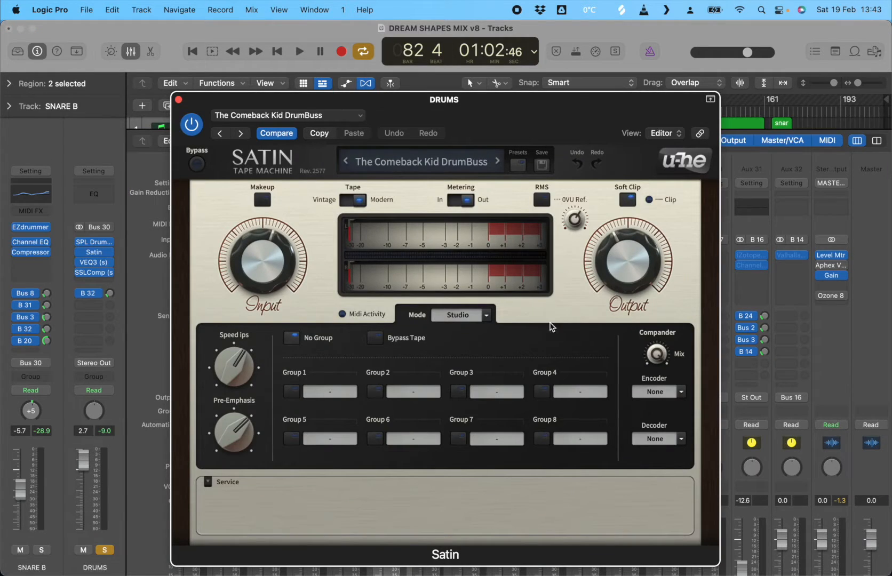
pyautogui.click(179, 99)
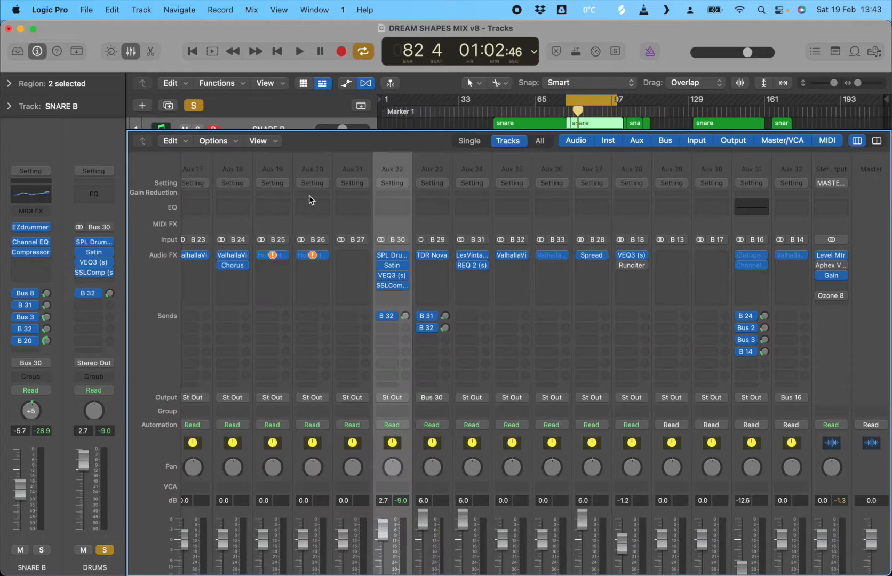
# Inspect the VEQ3 equalizer and the SSLComp compressor on the DRUMS bus, closing each plug-in after viewing
pyautogui.click(393, 277)
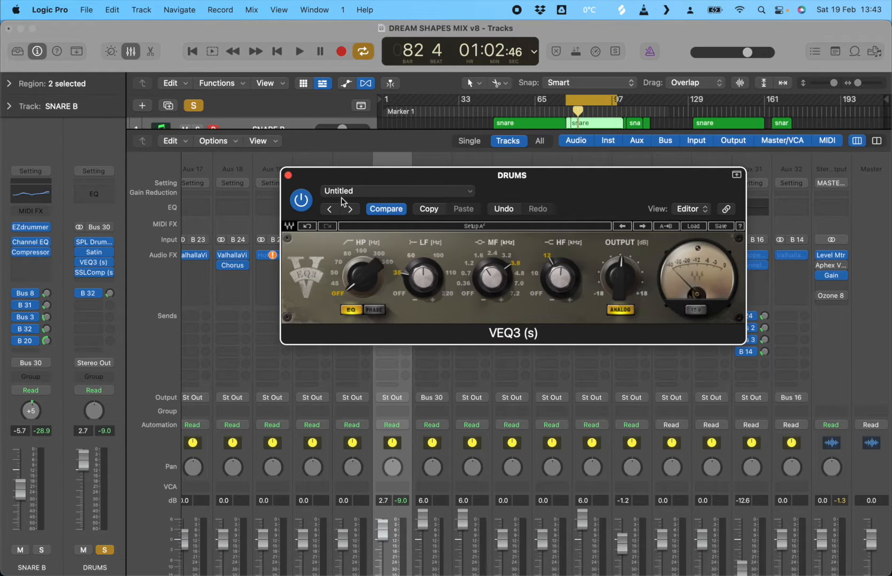
pyautogui.click(288, 176)
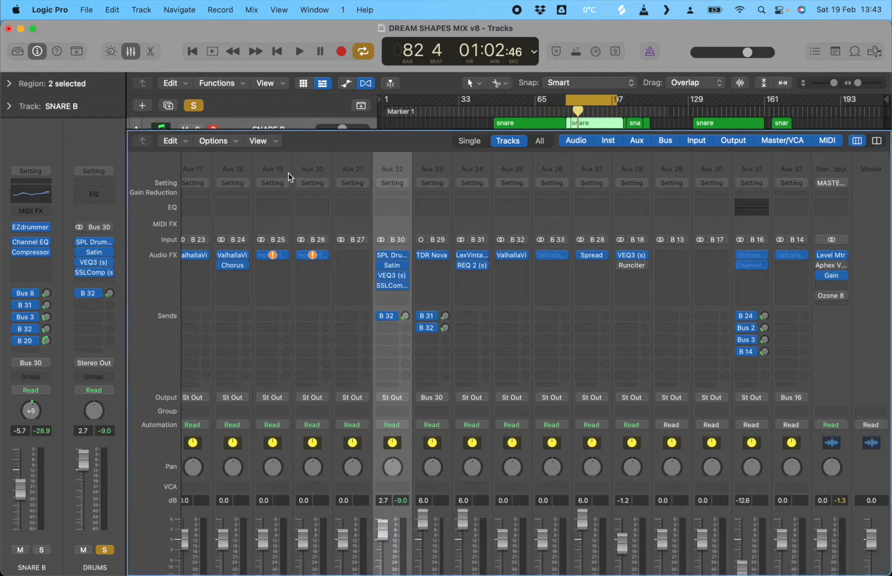
pyautogui.click(388, 286)
pyautogui.moveTo(361, 180); pyautogui.dragTo(358, 89)
pyautogui.click(286, 84)
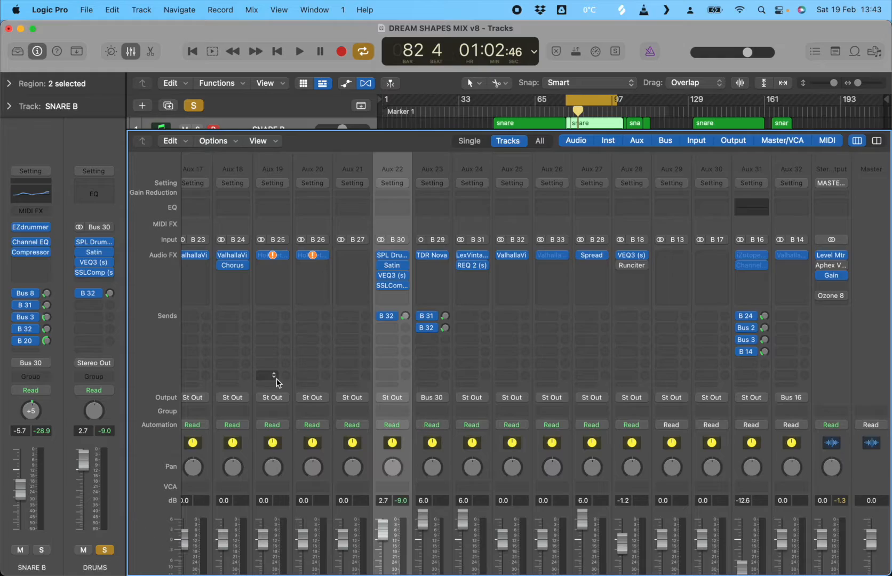
# Select drum tracks 1 to 9, from the first SNARE B to the second CYMB B, and solo them together
pyautogui.hscroll(-15, 277, 379)
pyautogui.scroll(-4, 265, 415)
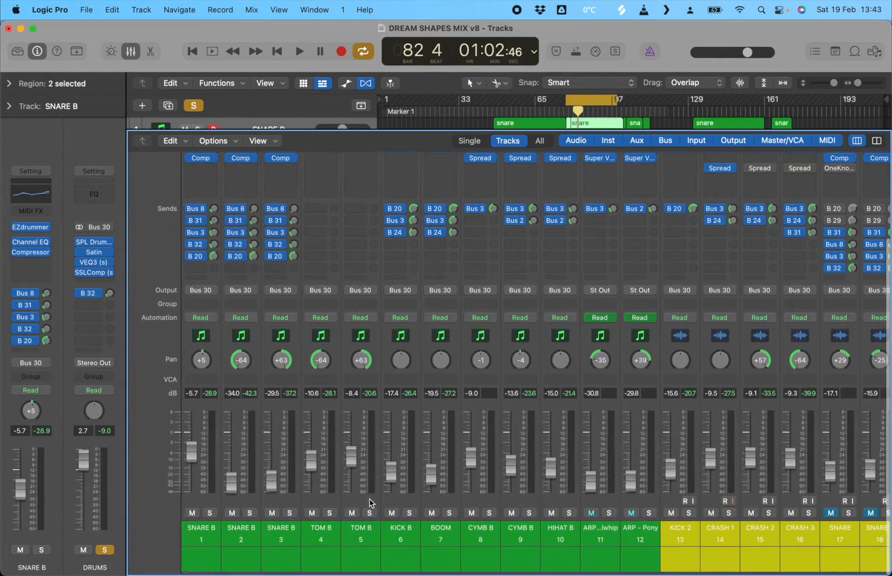
pyautogui.keyDown('shift'); pyautogui.click(534, 534); pyautogui.keyUp('shift')
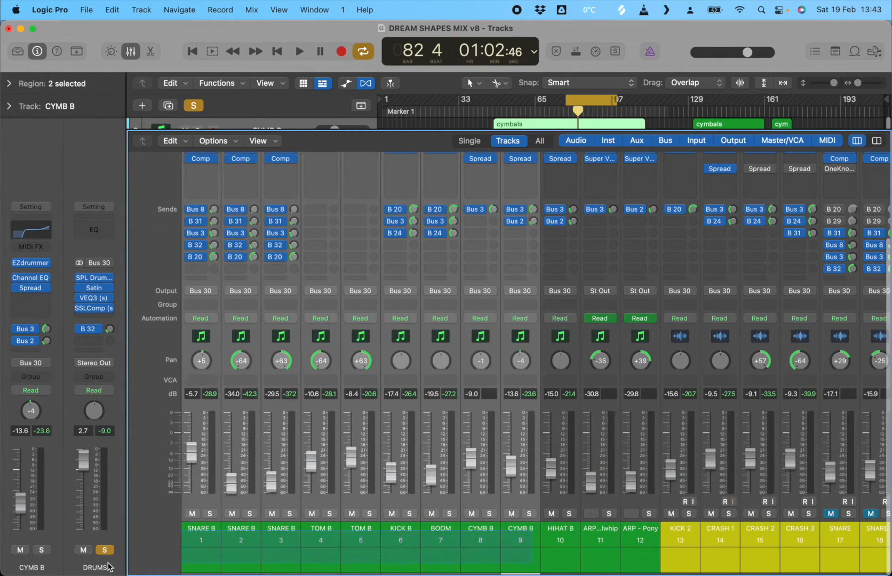
pyautogui.click(210, 513)
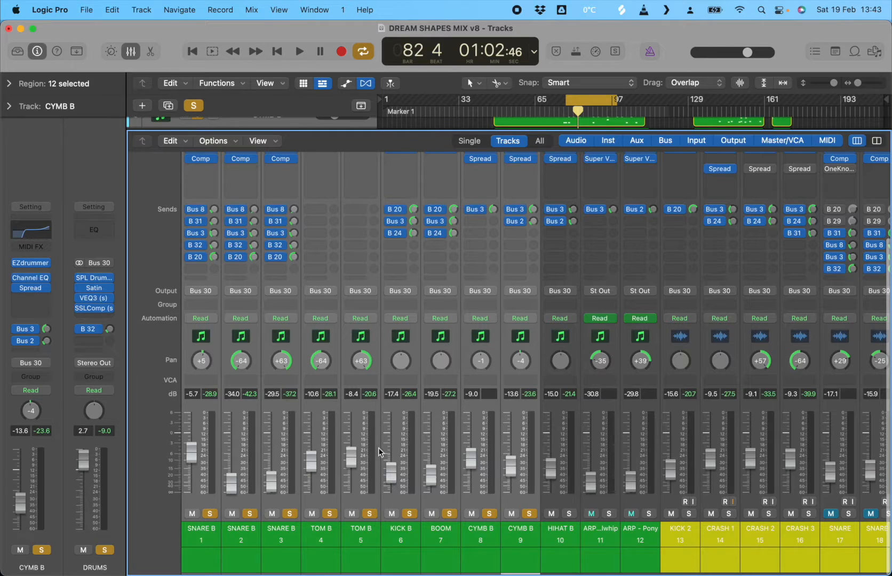
# Examine the Channel EQ curve and its Refresh Snare preset on SNARE B track 1, then close the plug-in
pyautogui.scroll(4, 274, 240)
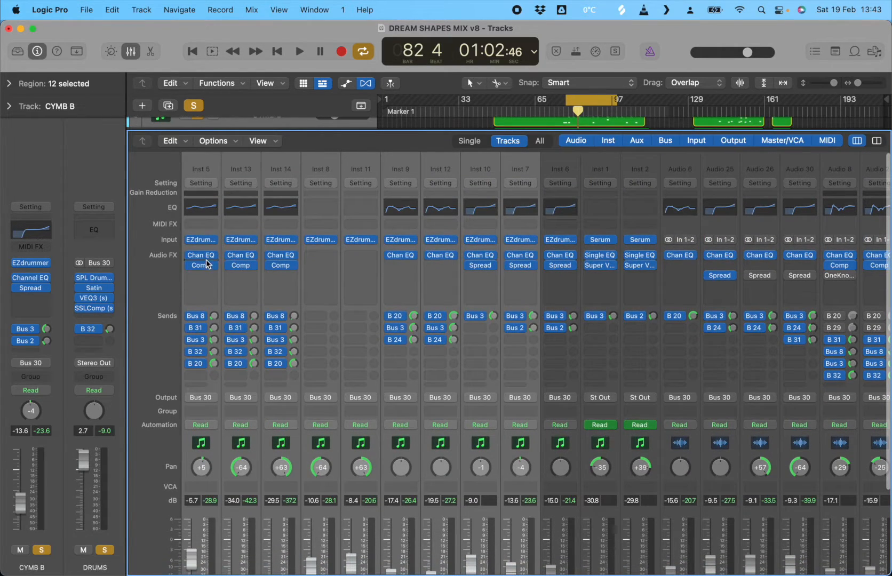
pyautogui.click(200, 256)
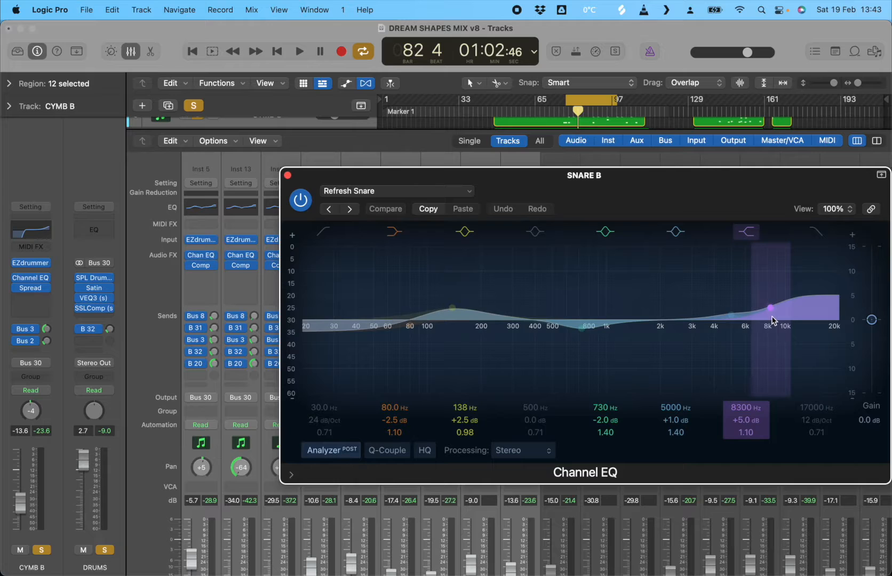
pyautogui.click(288, 175)
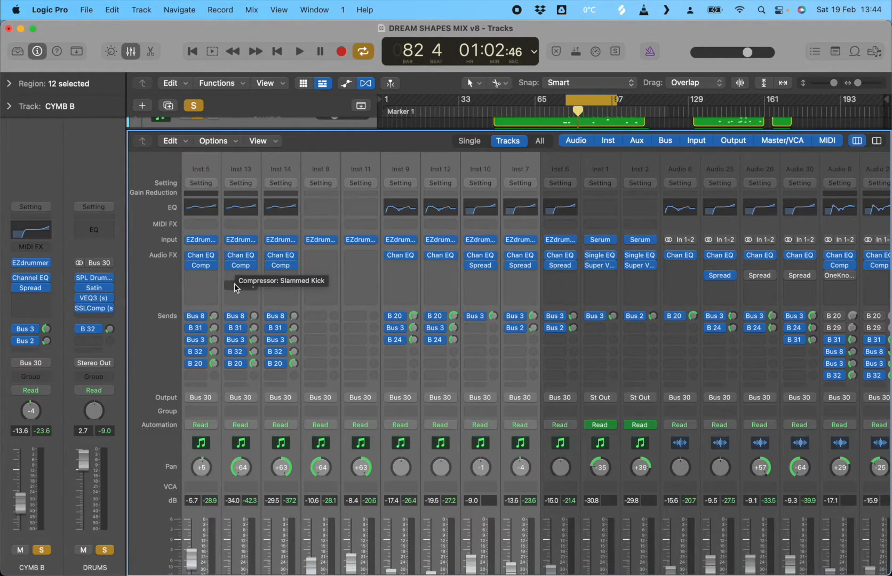
# Select the KICK B track and inspect its EZdrummer instrument and its Channel EQ with the Low End Kick preset
pyautogui.scroll(-5, 253, 299)
pyautogui.click(419, 533)
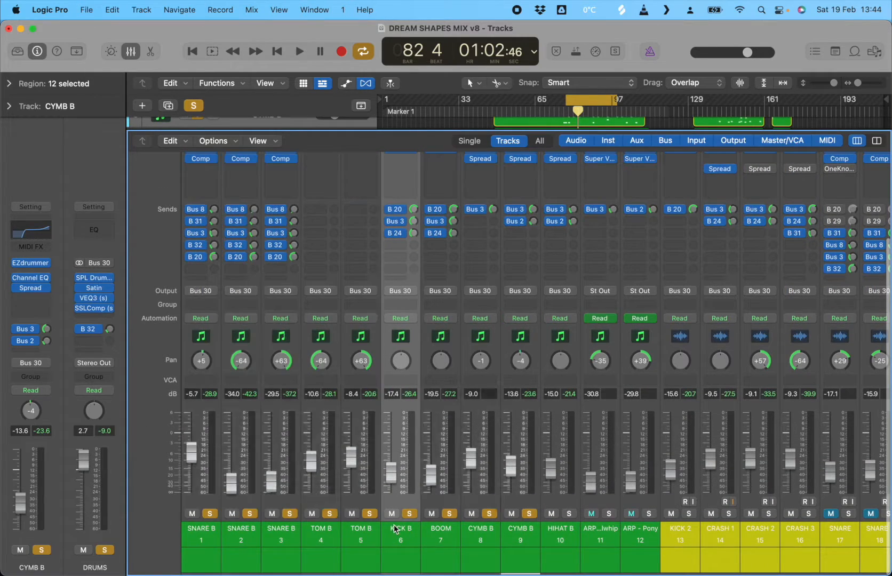
pyautogui.scroll(5, 401, 309)
pyautogui.click(400, 241)
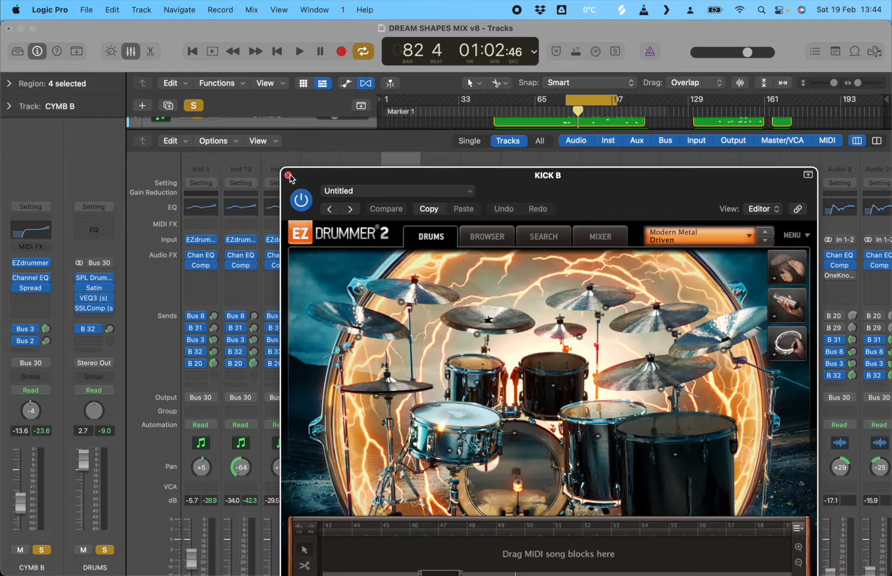
pyautogui.click(287, 175)
pyautogui.click(400, 255)
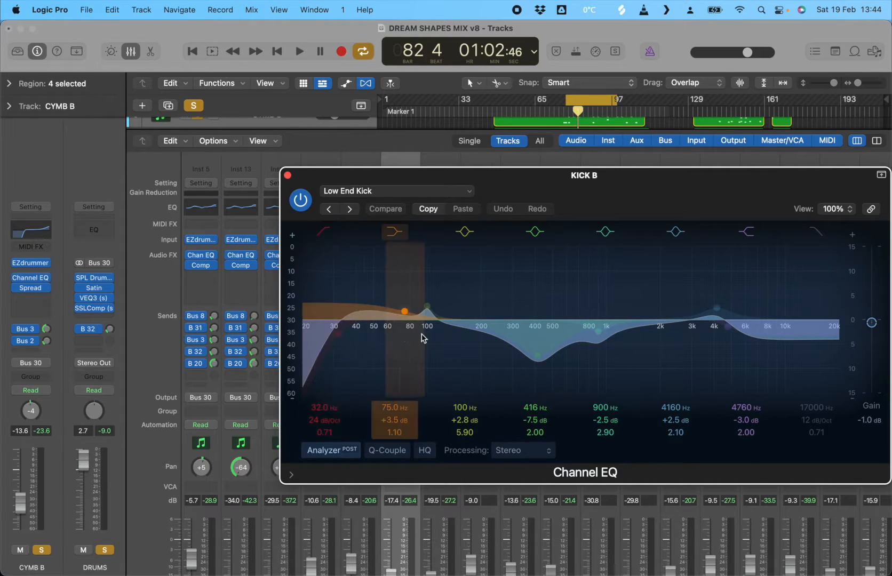
pyautogui.click(287, 175)
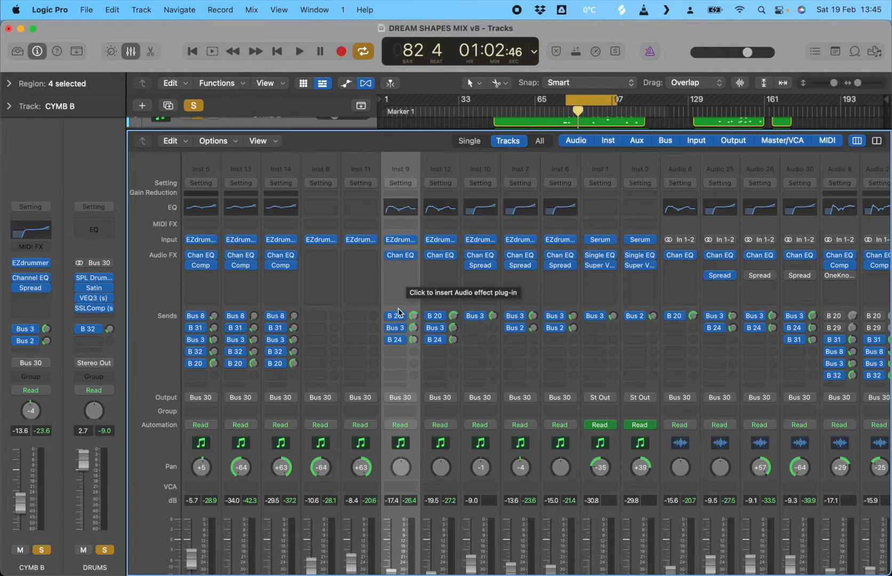
# Raise the volume of SNARE B track 1 to -5.4 dB
pyautogui.scroll(-5, 407, 279)
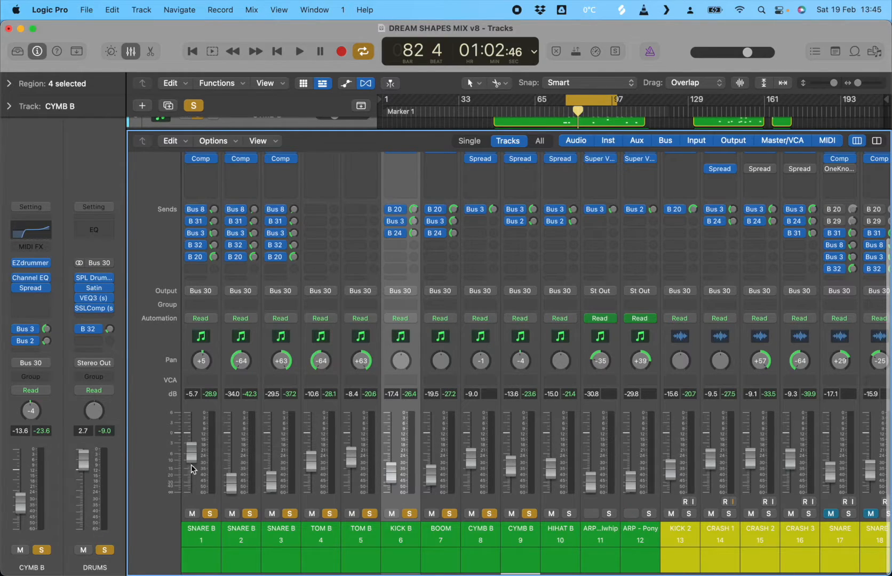
pyautogui.moveTo(192, 460); pyautogui.dragTo(198, 462)
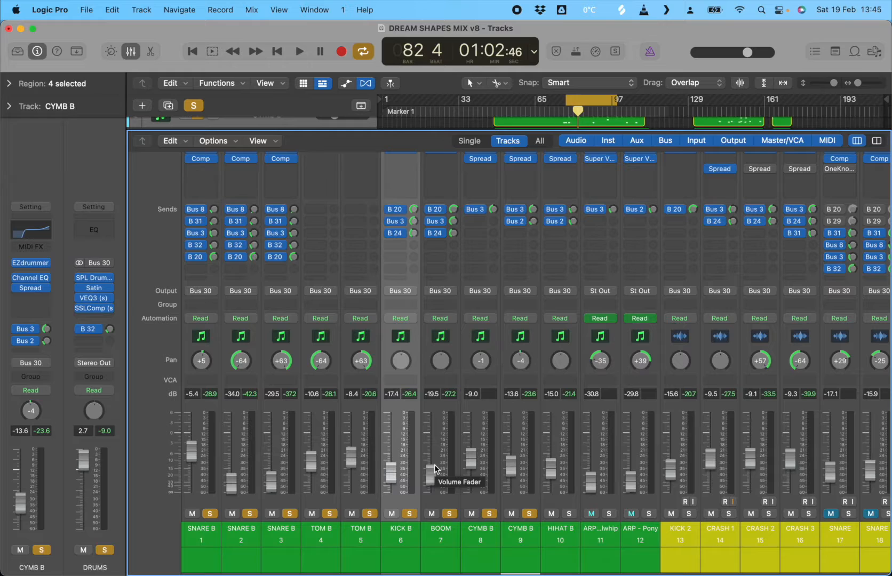
# Examine the Compressor with the Slammed Kick preset on SNARE B track 1 and close it
pyautogui.scroll(5, 277, 272)
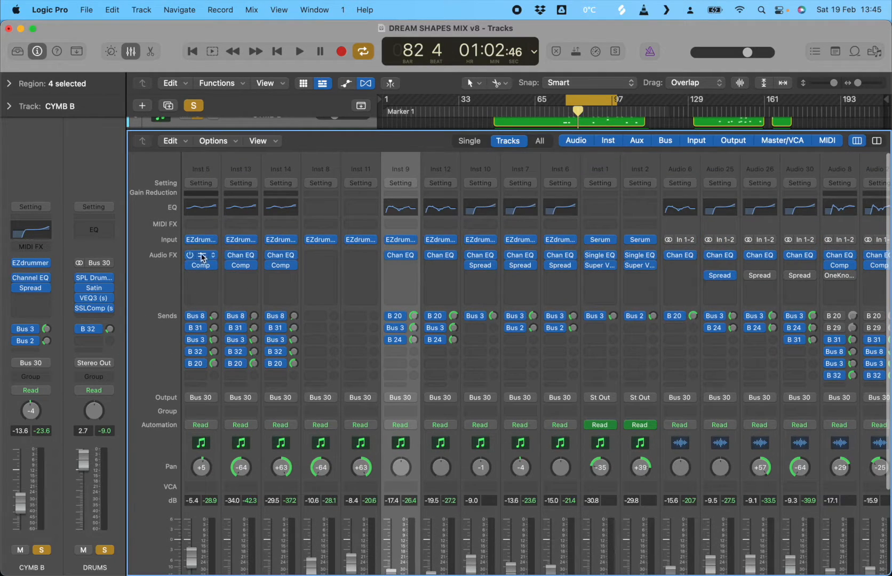
pyautogui.moveTo(204, 255)
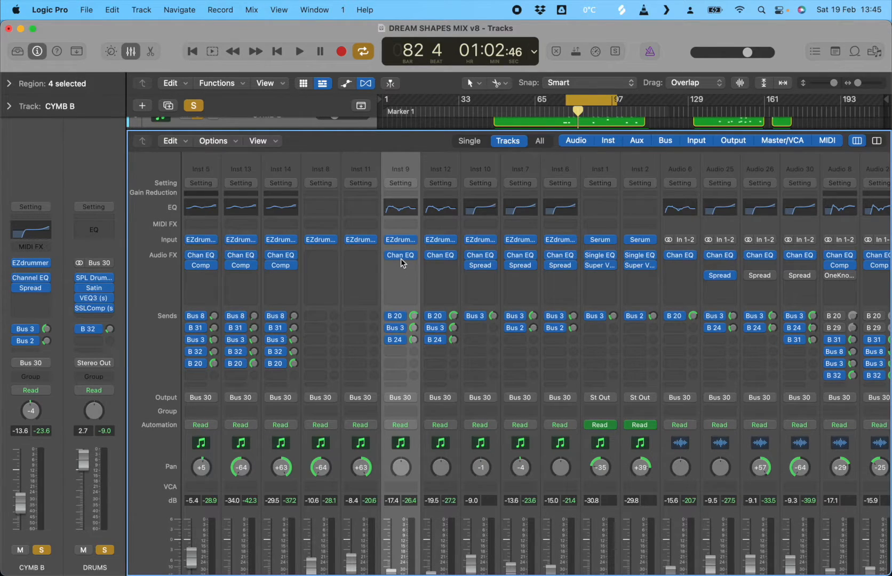
pyautogui.scroll(-2, 348, 282)
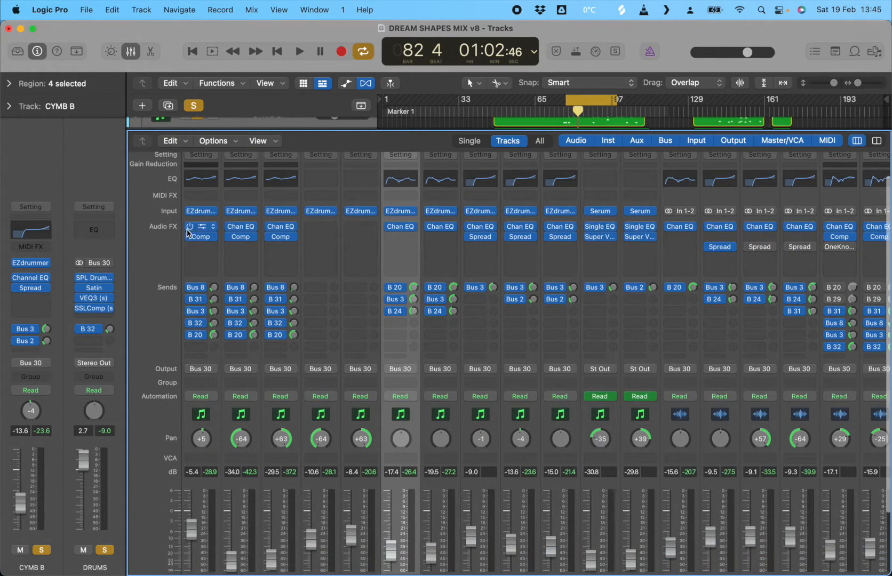
pyautogui.click(201, 237)
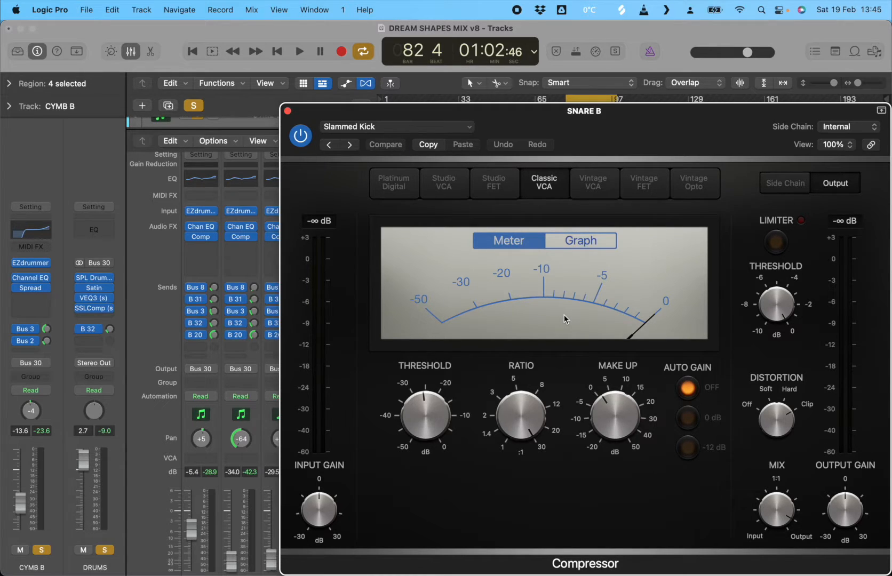
pyautogui.click(287, 110)
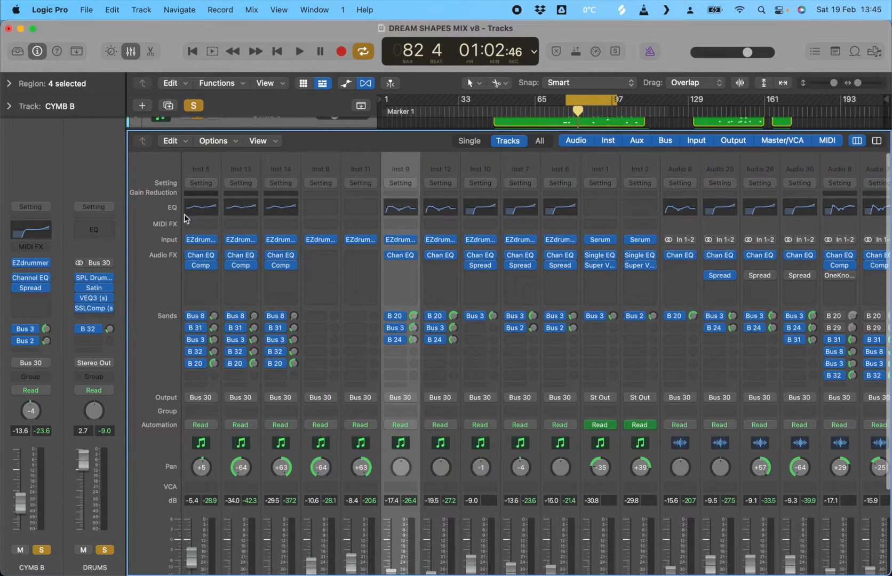
# Check the destinations of the Bus 31, Bus 3 and Bus 32 sends on SNARE B track 1, leaving the routing as it is
pyautogui.scroll(-3, 200, 216)
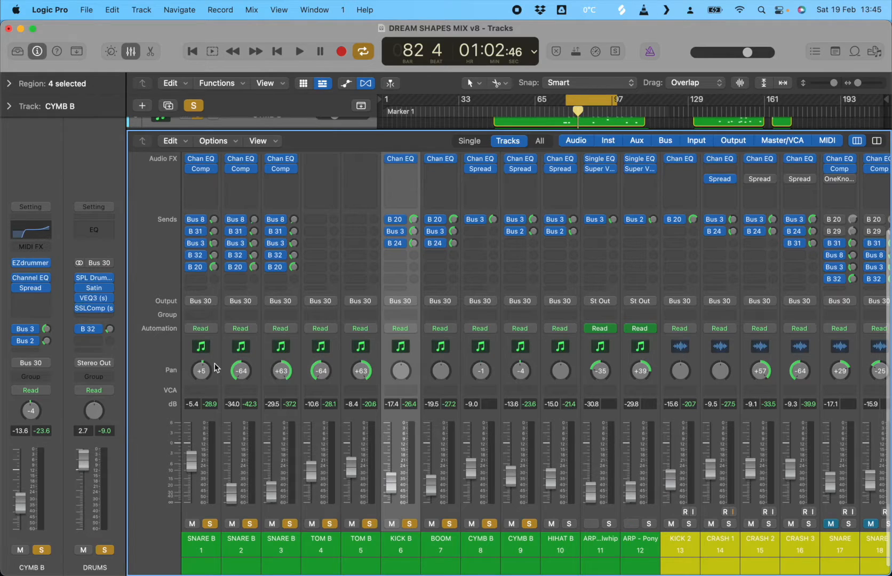
pyautogui.scroll(-1, 211, 398)
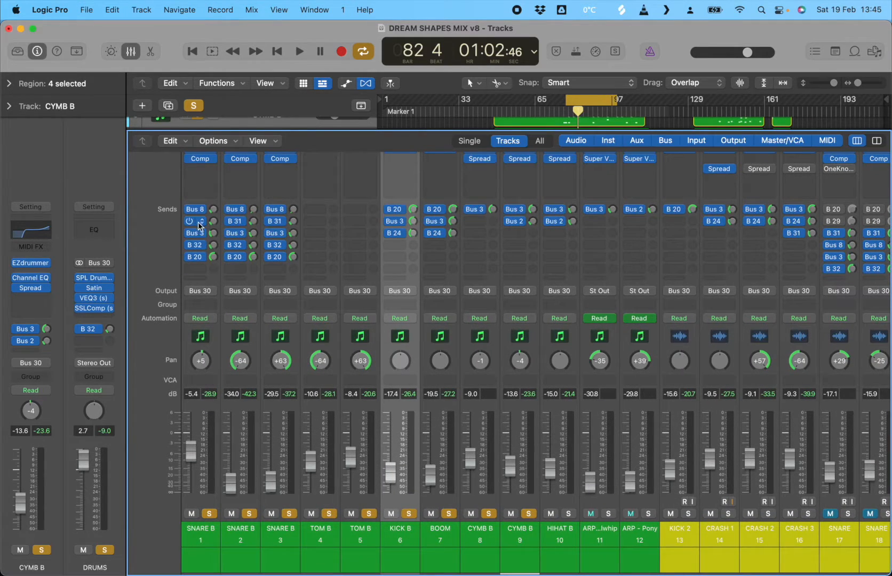
pyautogui.click(195, 221)
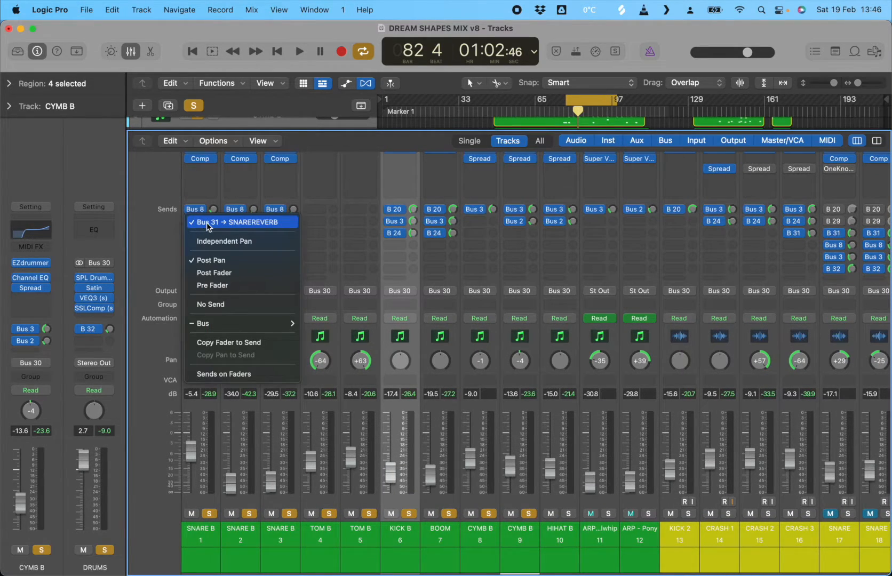
pyautogui.click(208, 204)
pyautogui.click(199, 234)
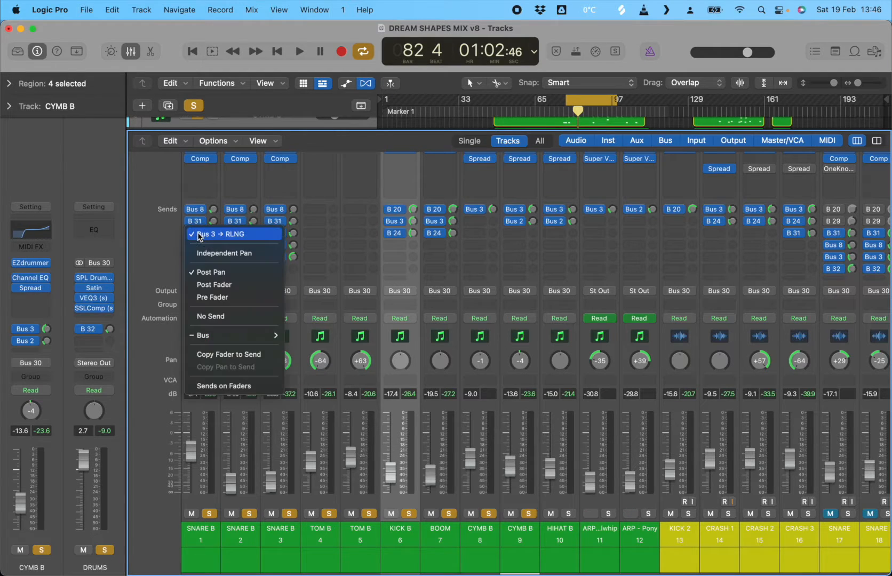
pyautogui.click(207, 206)
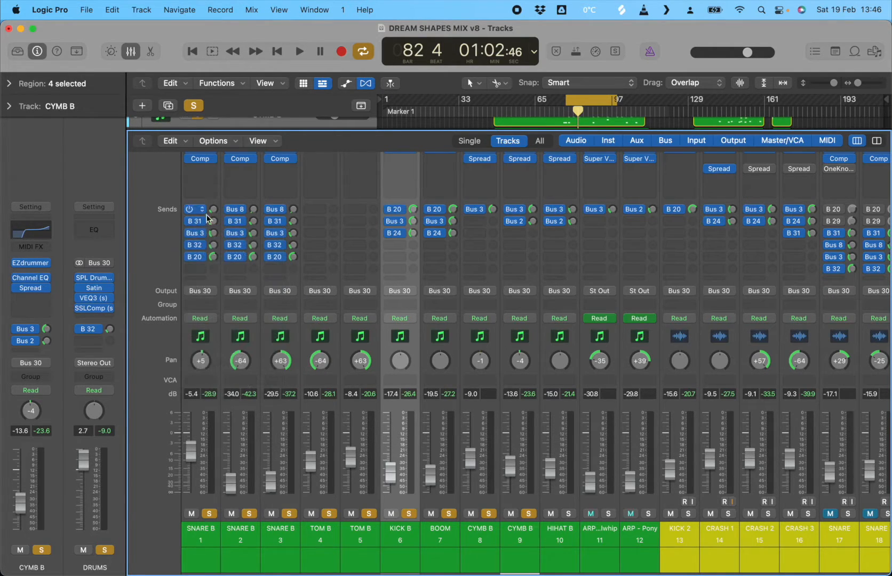
pyautogui.click(196, 246)
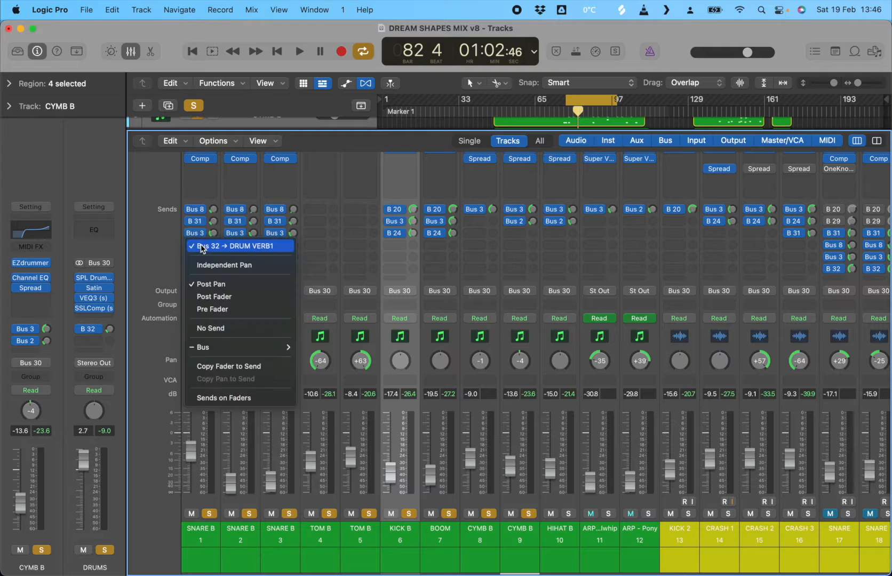
pyautogui.click(220, 222)
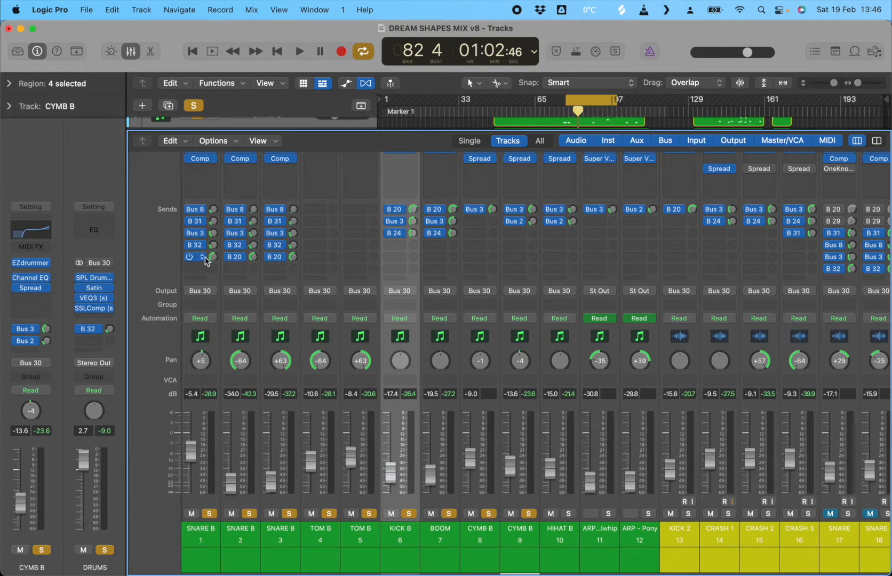
# Check the destination of SNARE B track 1's Bus 20 send and view the drum group and reverb aux channels in the mixer
pyautogui.click(206, 257)
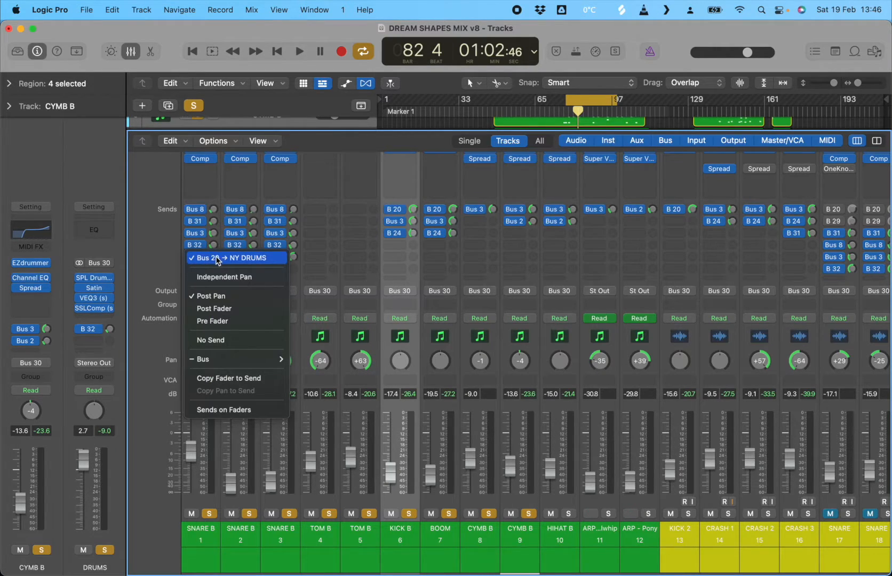
pyautogui.click(210, 200)
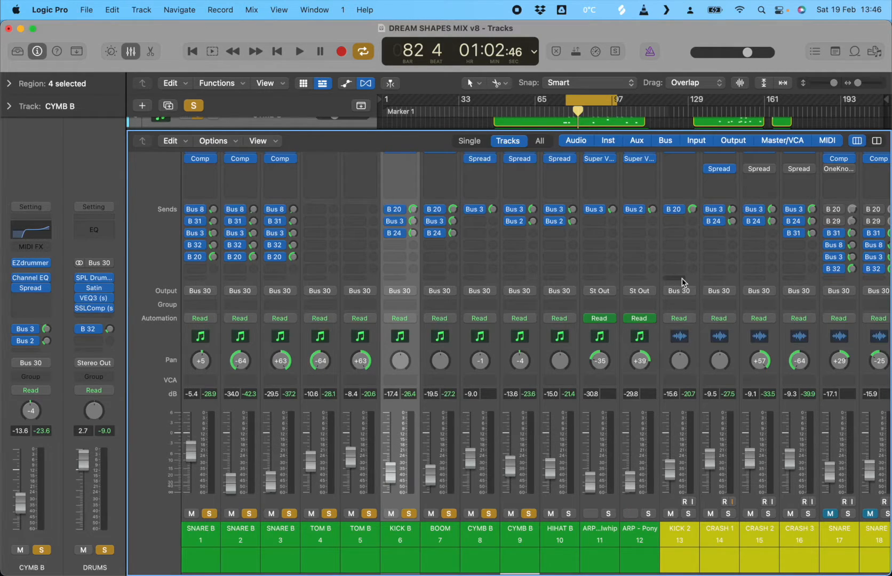
pyautogui.hscroll(15, 680, 283)
pyautogui.hscroll(-2, 682, 283)
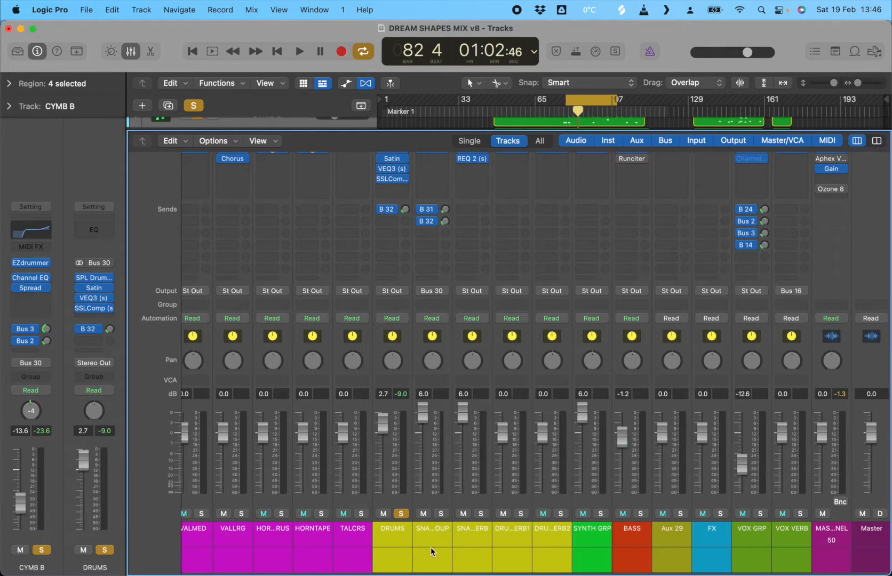
pyautogui.moveTo(447, 560)
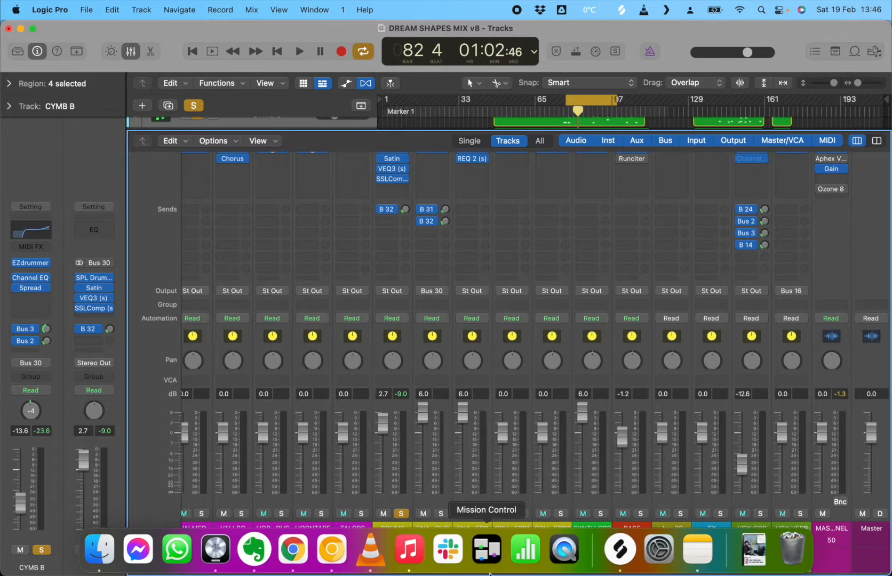
# Clear the solos on the DRUMS bus and the drum tracks, and close the mixer
pyautogui.click(406, 513)
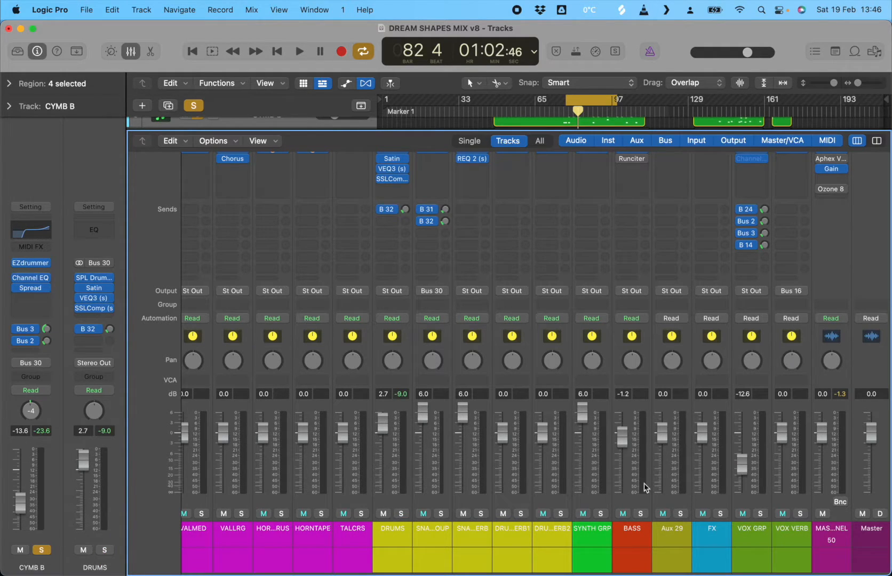
pyautogui.hscroll(-15, 462, 502)
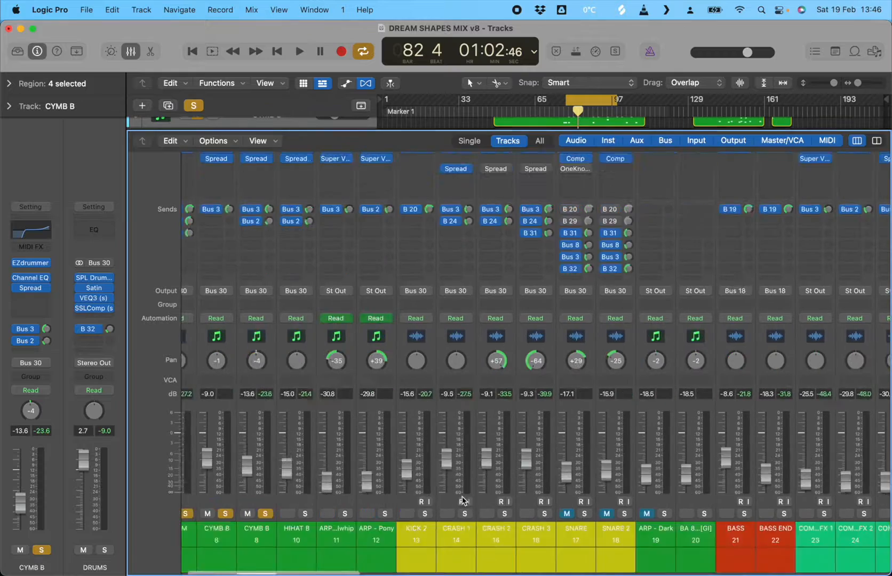
pyautogui.hscroll(-5, 462, 501)
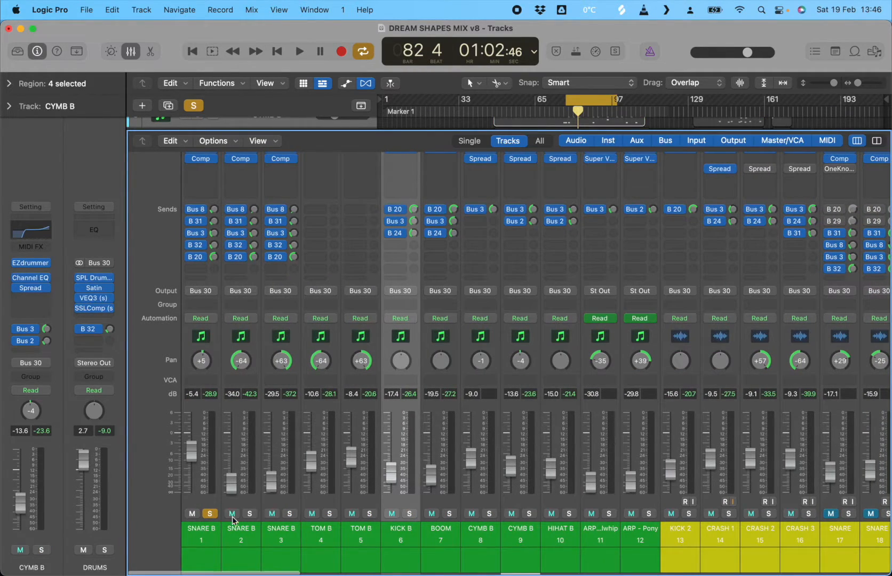
pyautogui.click(210, 513)
pyautogui.click(130, 51)
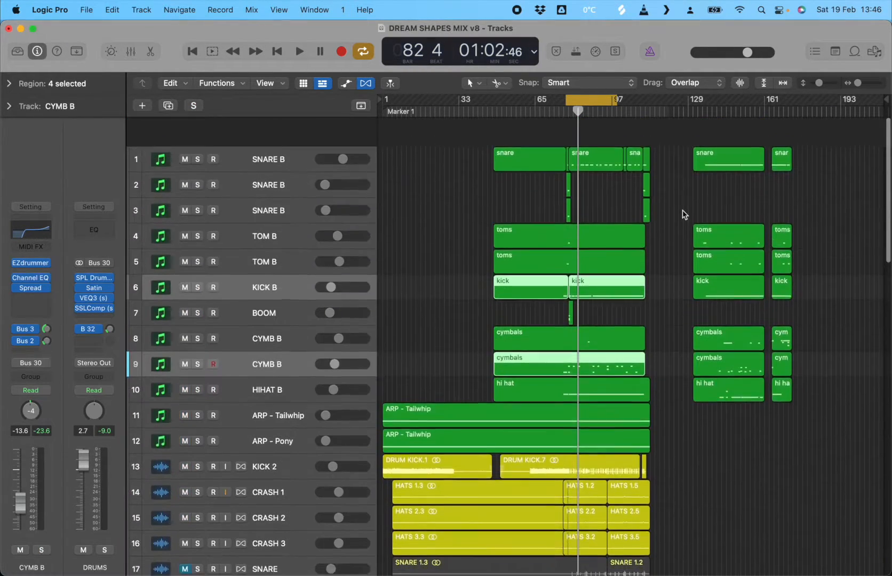
# Solo tracks 1 to 9 plus KICK 2, CRASH 1, CRASH 2 and CRASH 3, and start playback
pyautogui.scroll(-1, 684, 215)
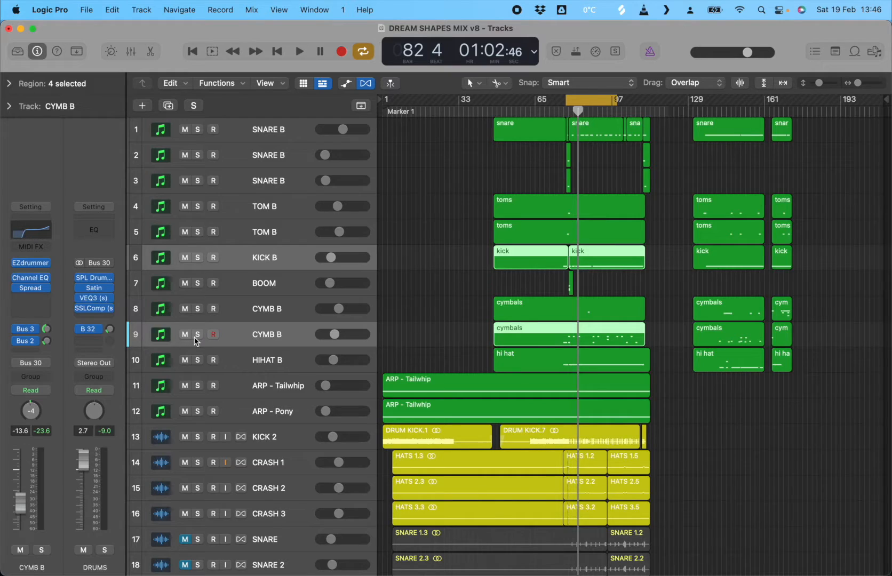
pyautogui.moveTo(196, 338); pyautogui.dragTo(197, 130)
pyautogui.scroll(-7, 549, 456)
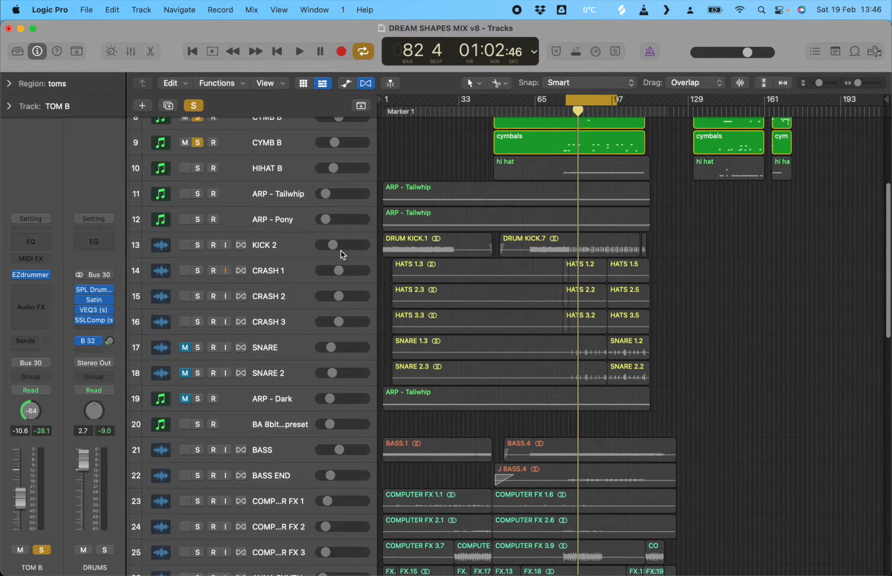
pyautogui.click(197, 245)
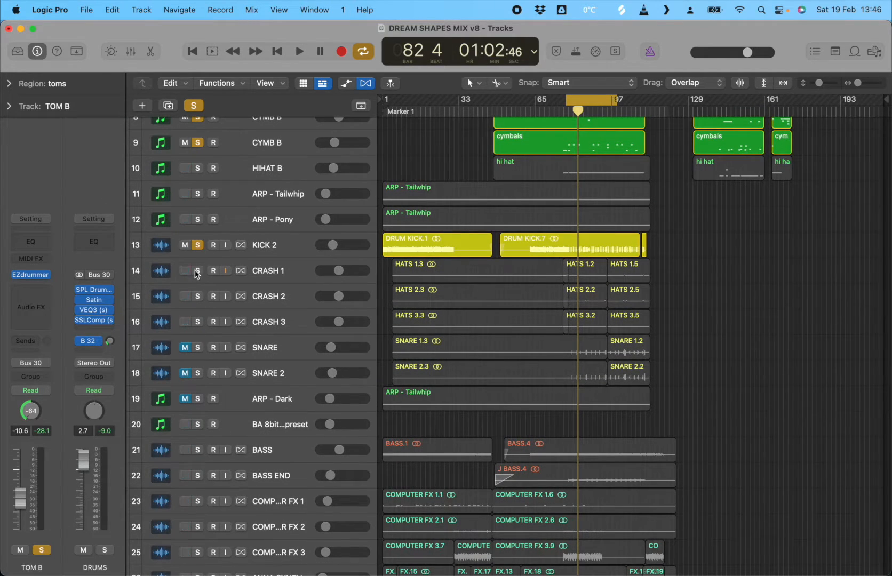
pyautogui.click(197, 272)
pyautogui.click(198, 296)
pyautogui.click(197, 321)
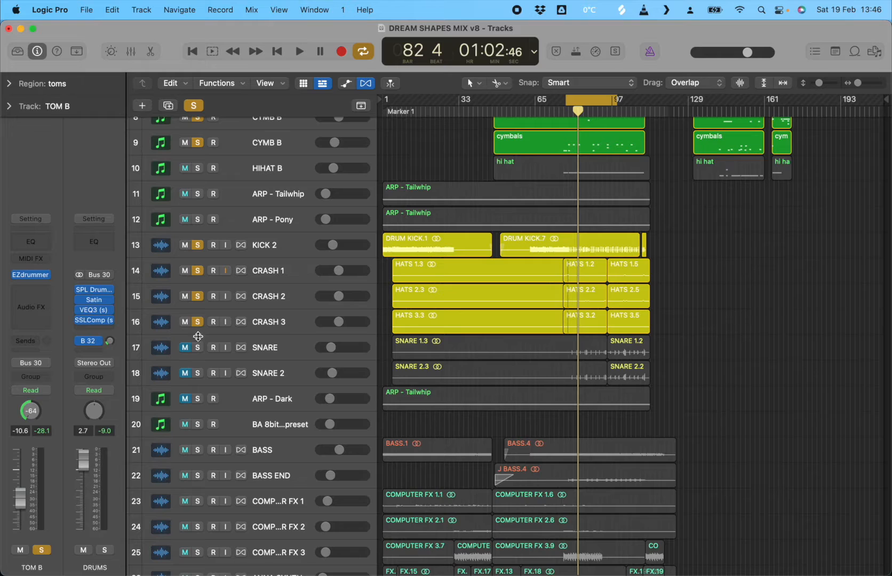
pyautogui.click(198, 347)
pyautogui.press('space')
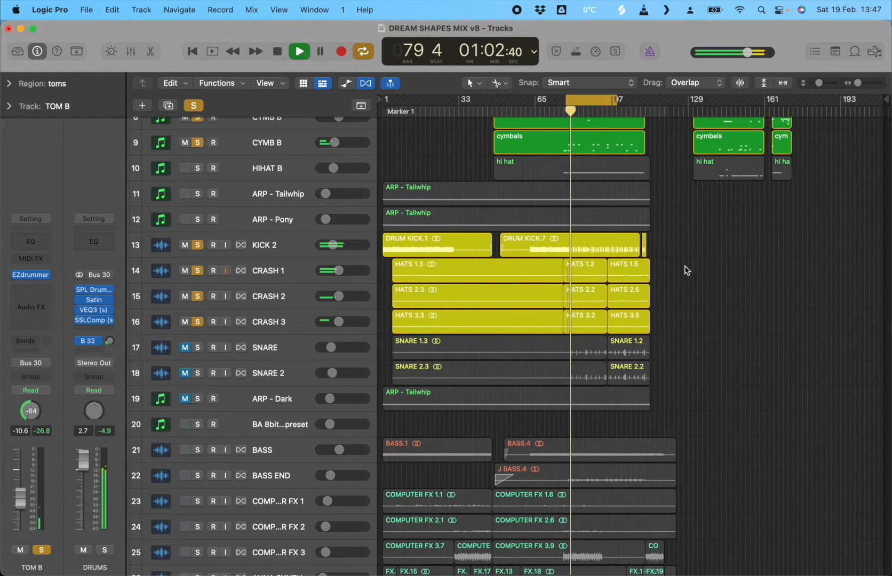
# Try SNARE B track 1 at -16.8 dB against the playing drums, and bring its volume back up to -5.3 dB
pyautogui.scroll(4, 667, 234)
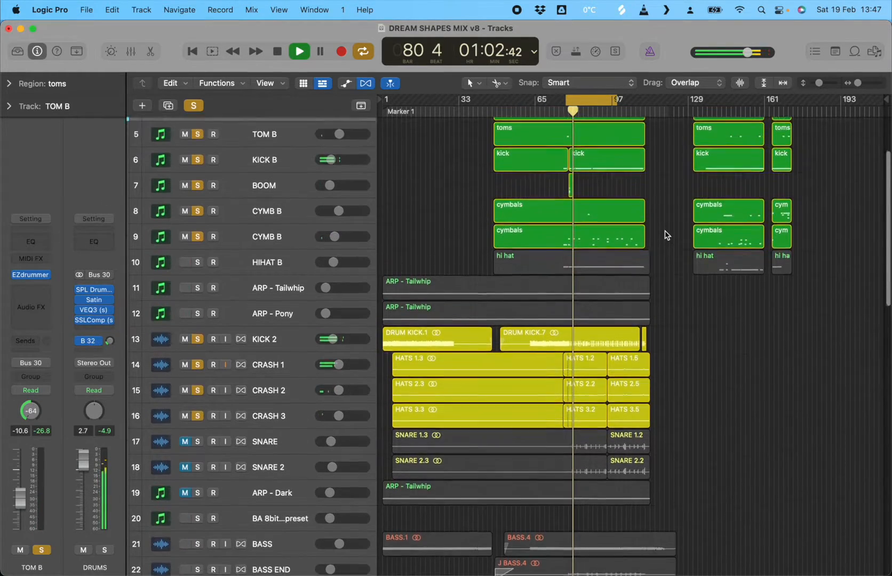
pyautogui.scroll(4, 667, 234)
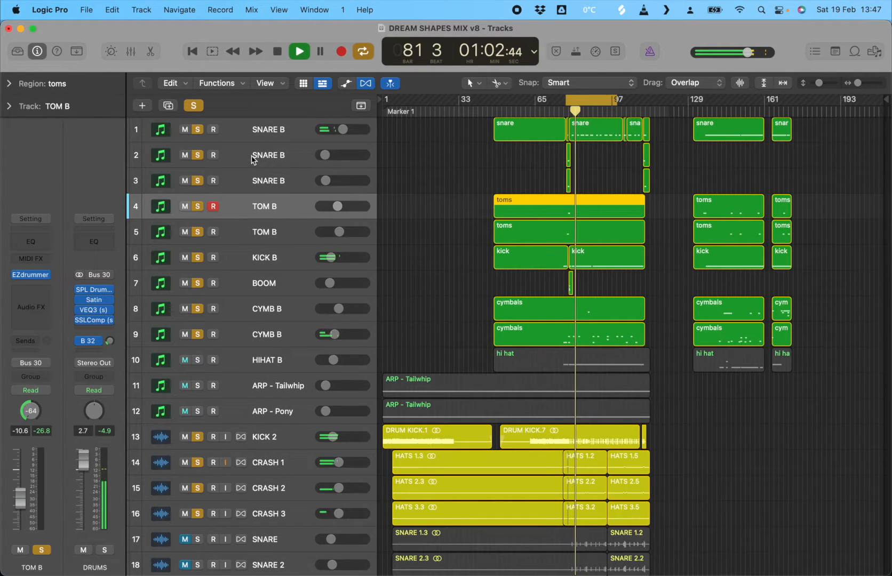
pyautogui.click(255, 121)
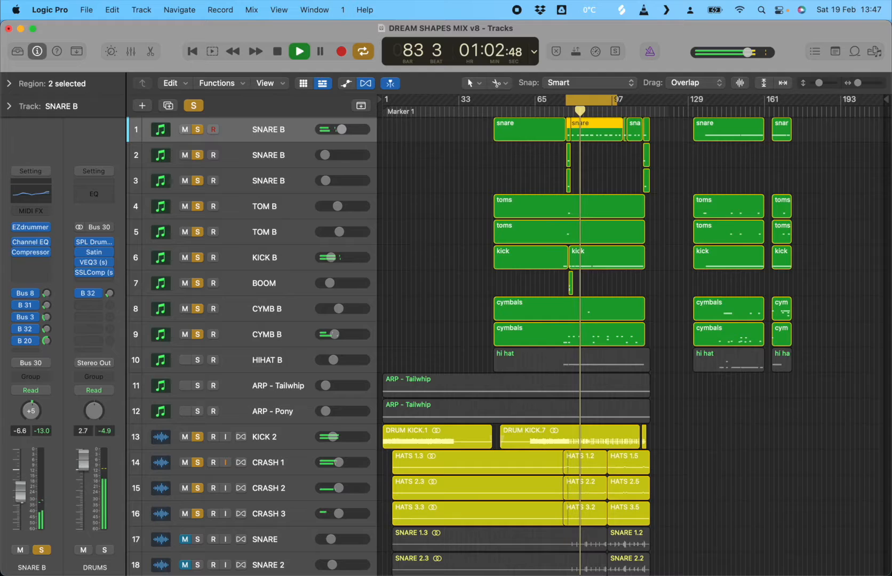
pyautogui.moveTo(24, 498)
pyautogui.mouseDown()
pyautogui.moveTo(22, 529)
pyautogui.moveTo(21, 506)
pyautogui.mouseUp()
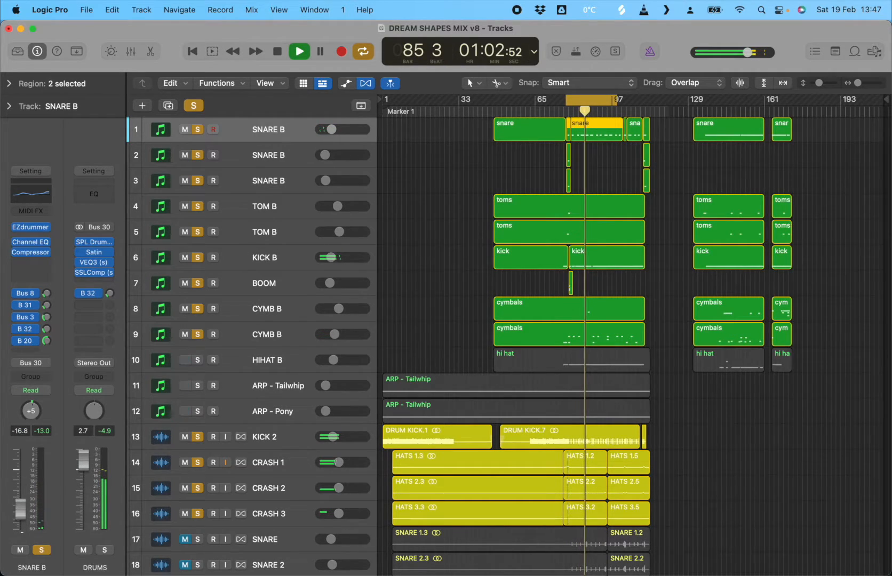
pyautogui.moveTo(21, 504); pyautogui.dragTo(22, 486)
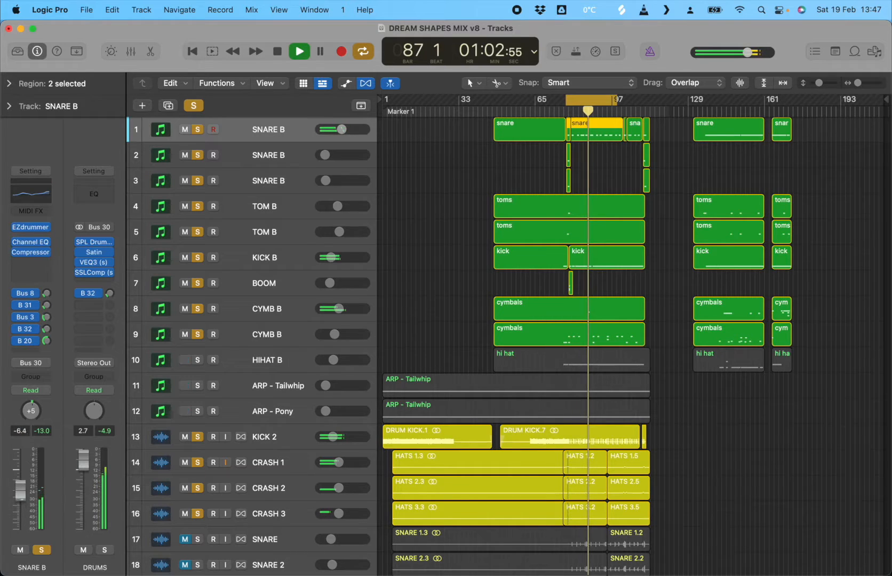
# In the mixer, raise SNARE B track 1 to -1.5 dB and ease its volume back to -3.0 dB
pyautogui.click(131, 52)
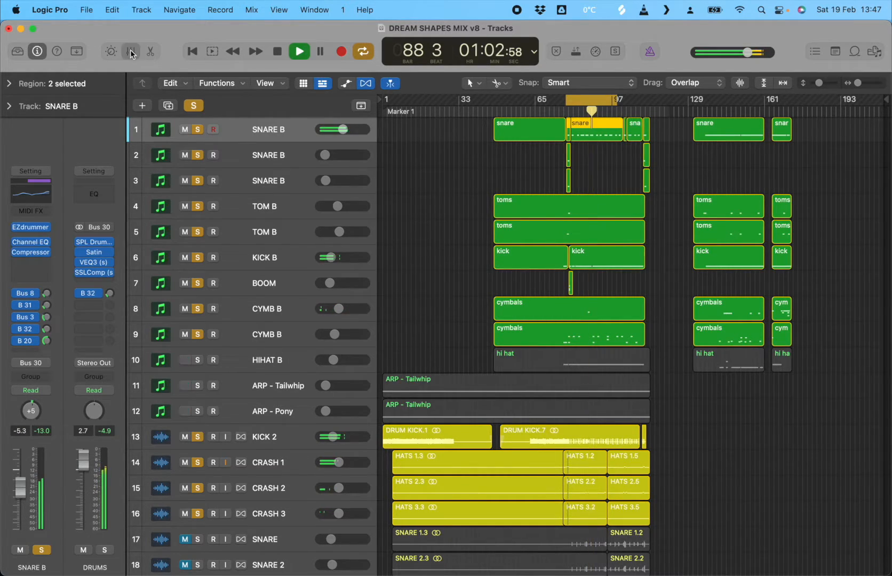
pyautogui.hscroll(-2, 693, 443)
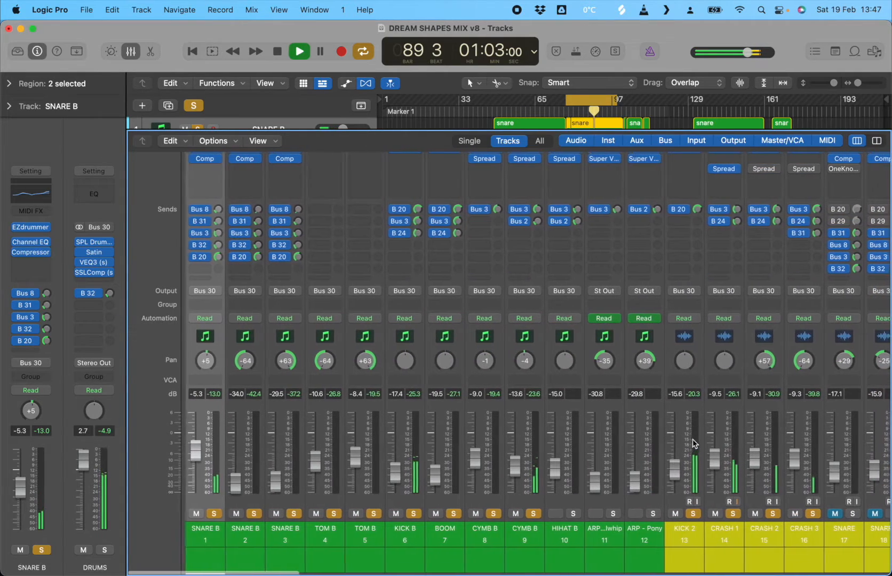
pyautogui.moveTo(191, 450); pyautogui.dragTo(191, 438)
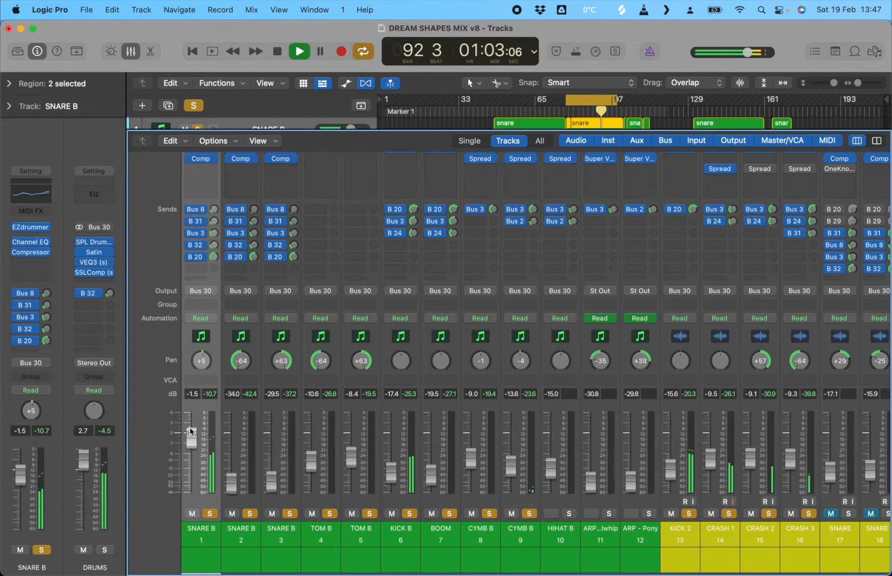
pyautogui.moveTo(190, 438); pyautogui.dragTo(190, 443)
# Set the 5000 Hz band of SNARE B track 1's Channel EQ to 5200 Hz and +1.2 dB, lower the track to -3.9 dB, and stop playback
pyautogui.scroll(5, 207, 256)
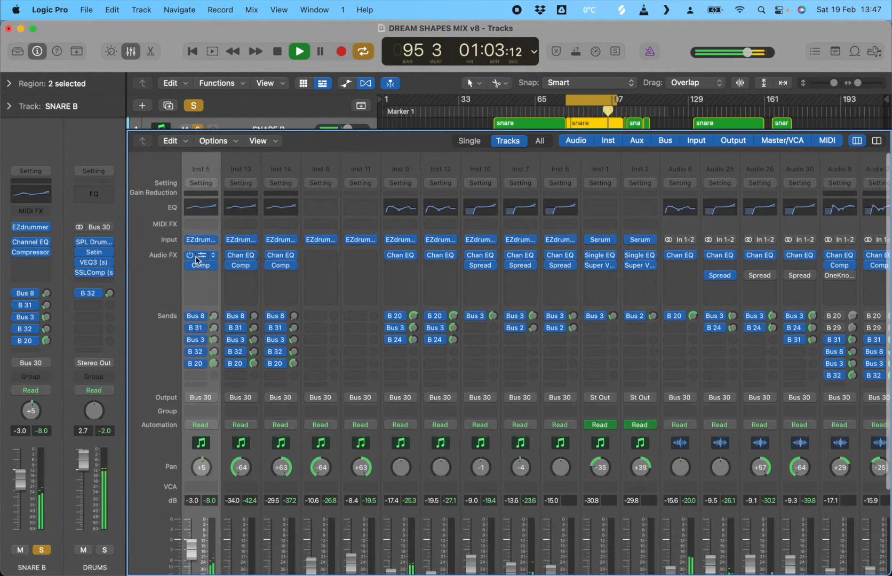
pyautogui.click(200, 257)
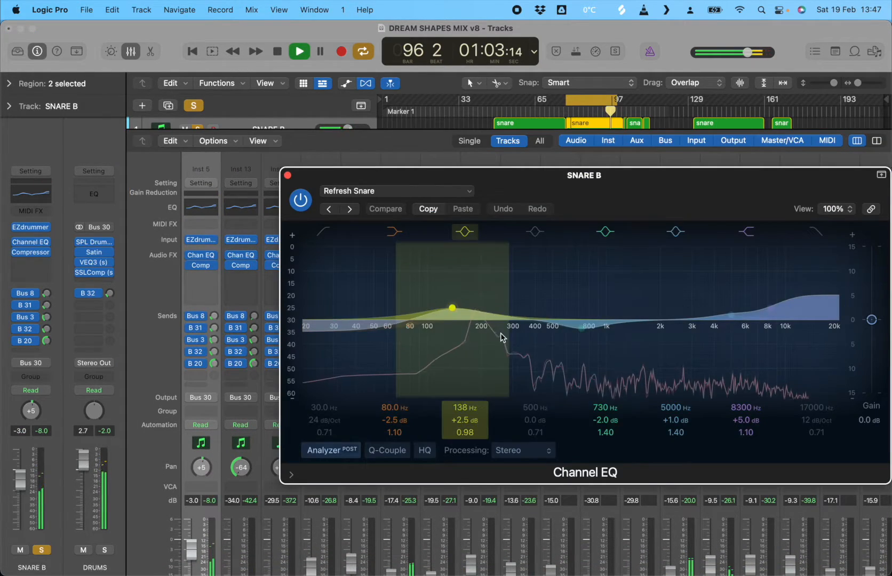
pyautogui.moveTo(731, 314)
pyautogui.mouseDown()
pyautogui.moveTo(730, 281)
pyautogui.moveTo(735, 314)
pyautogui.mouseUp()
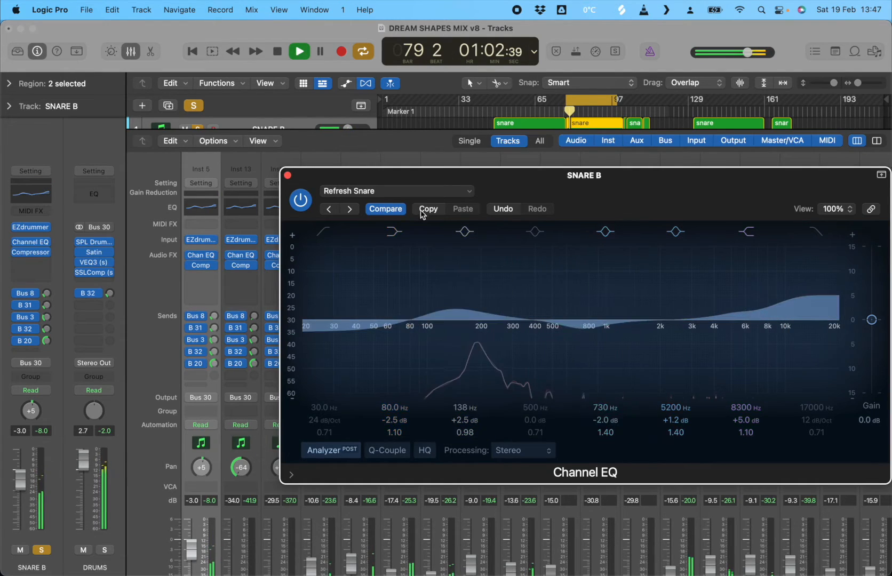
pyautogui.click(288, 175)
pyautogui.scroll(-4, 196, 444)
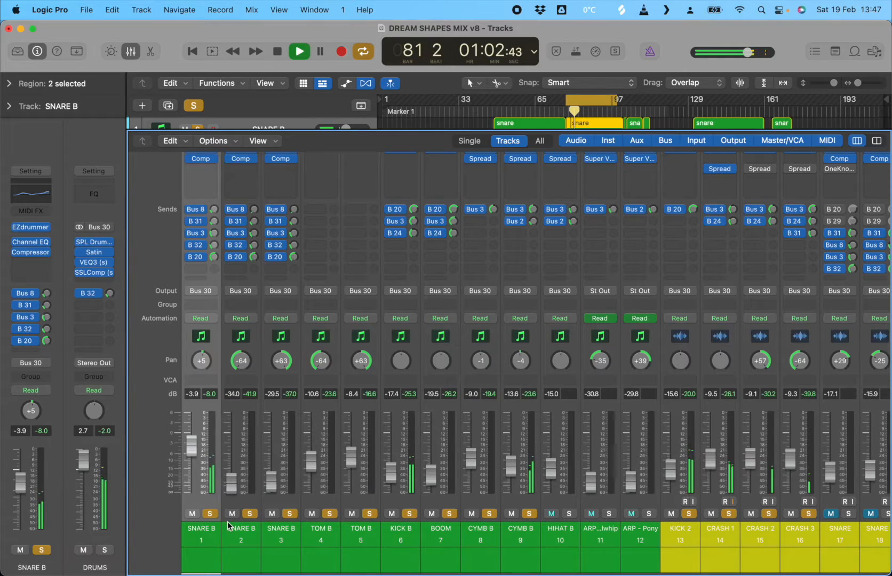
pyautogui.press('space')
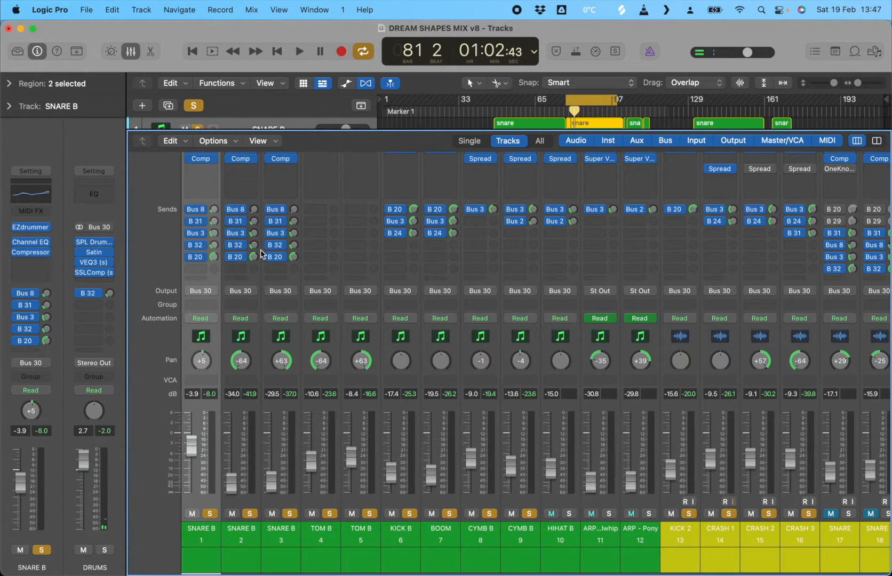
# Close the mixer and play back the soloed drums while looking over the tracks, and stop playback
pyautogui.click(132, 52)
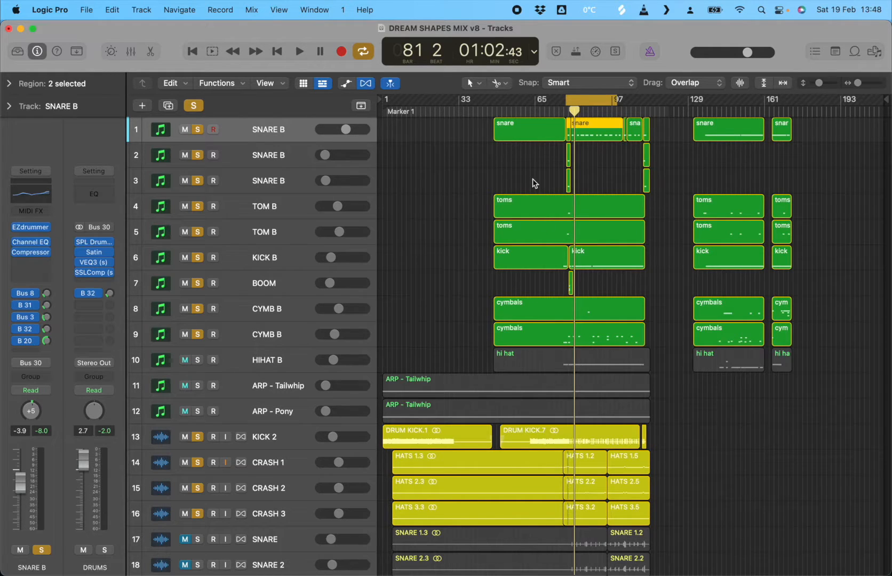
pyautogui.press('space')
pyautogui.scroll(-10, 564, 279)
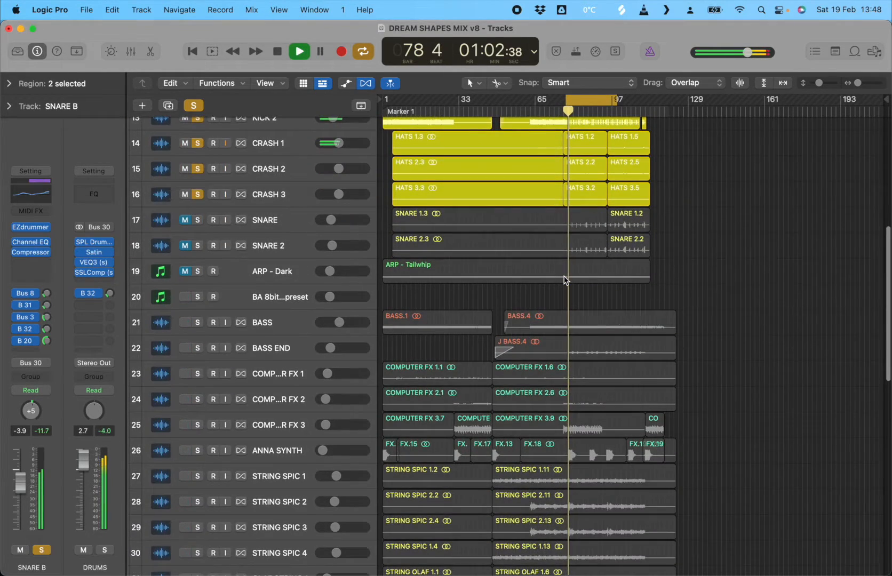
pyautogui.scroll(10, 566, 280)
pyautogui.press('space')
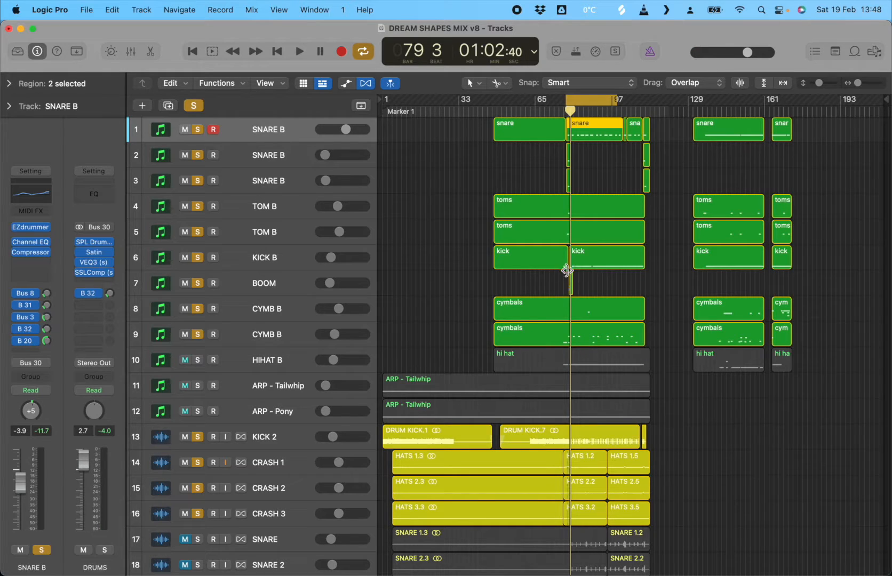
# Select and solo the BASS track together with the drums, and lower its volume all the way to -∞
pyautogui.scroll(-10, 564, 423)
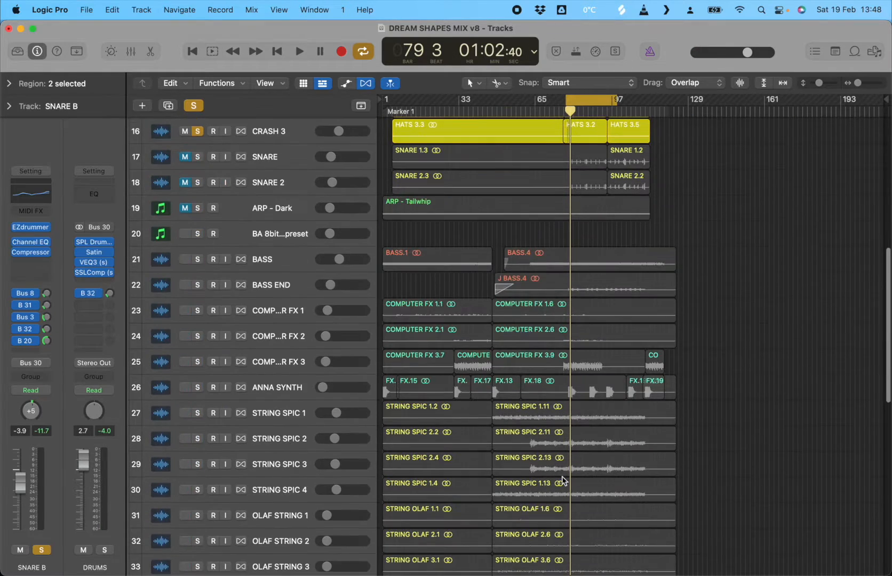
pyautogui.click(277, 261)
pyautogui.click(197, 260)
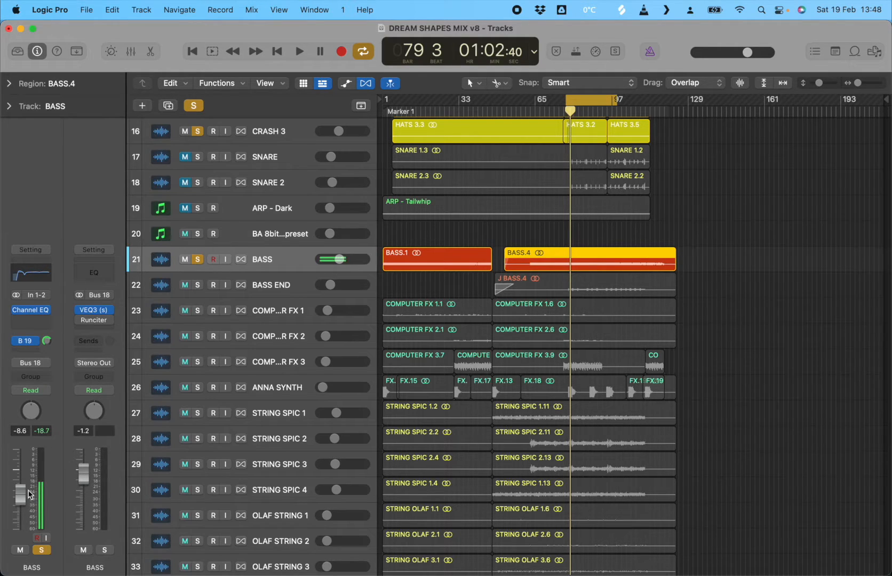
pyautogui.moveTo(21, 492); pyautogui.dragTo(21, 529)
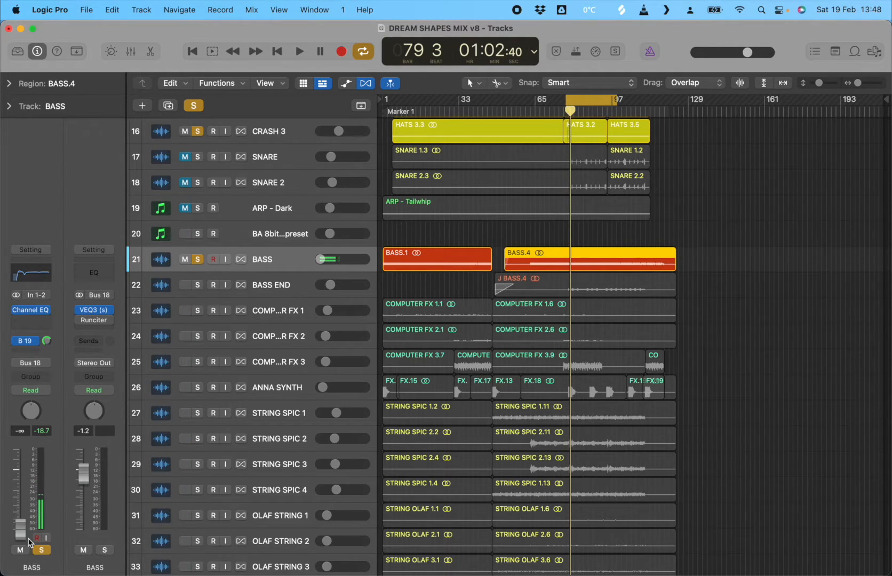
# Play the drums with the bass and raise the BASS track's volume to -3.6 dB
pyautogui.press('space')
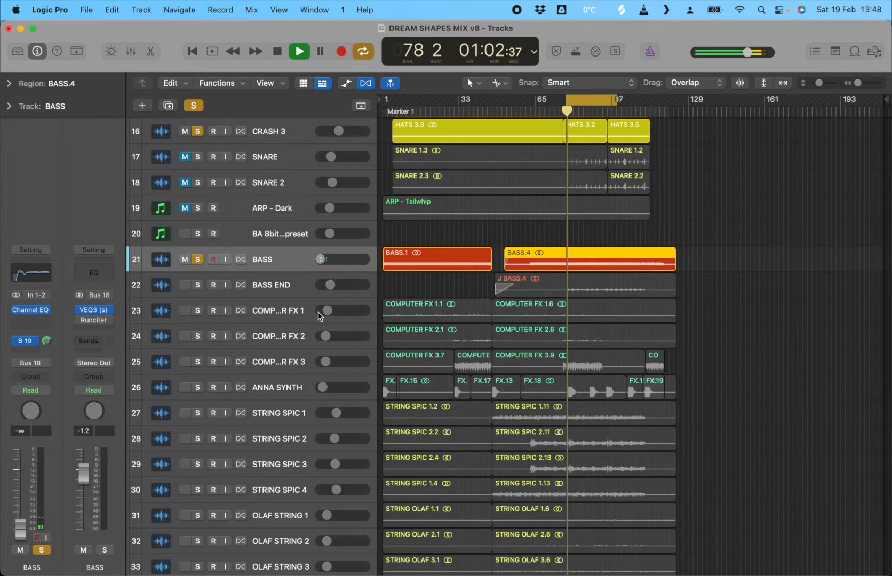
pyautogui.press('space')
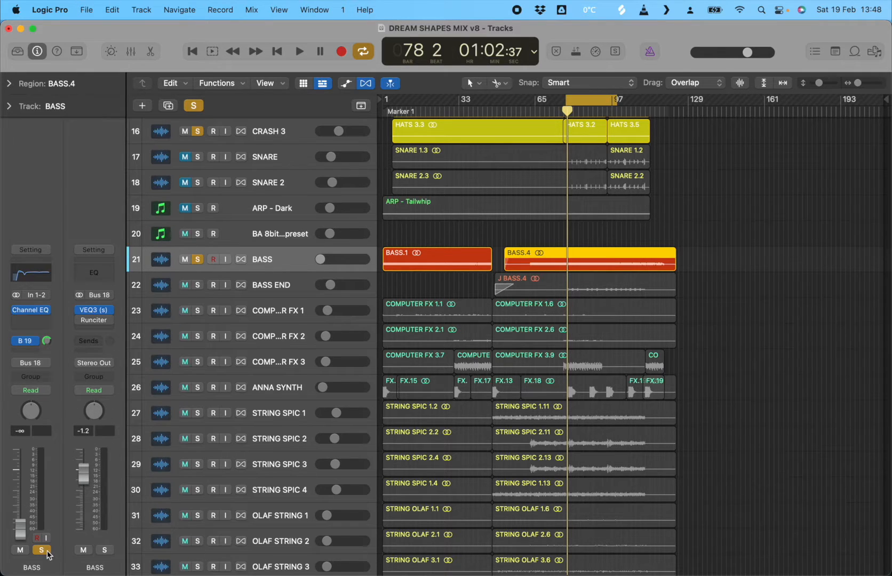
pyautogui.press('space')
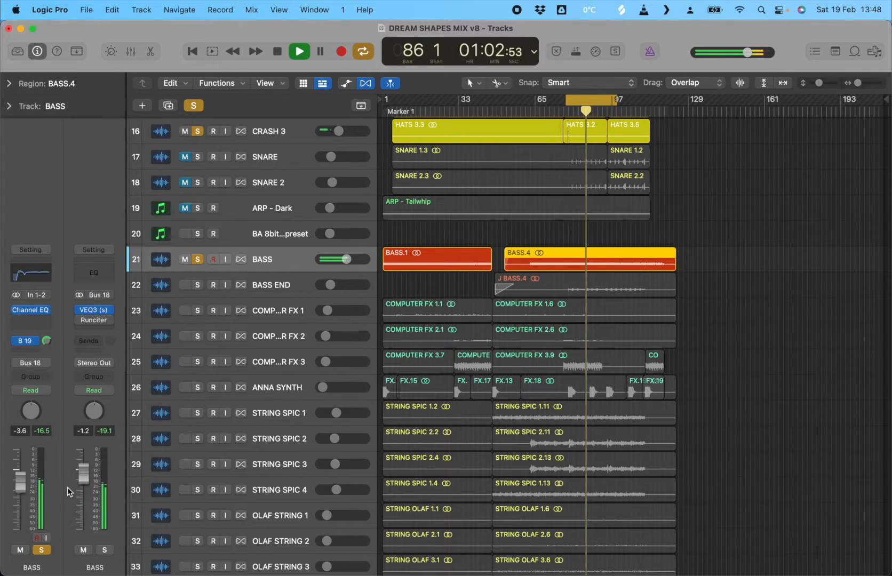
# Stop playback and set the Q of the 55.5 Hz low-cut band to 1.20 in the BASS track's Channel EQ
pyautogui.press('space')
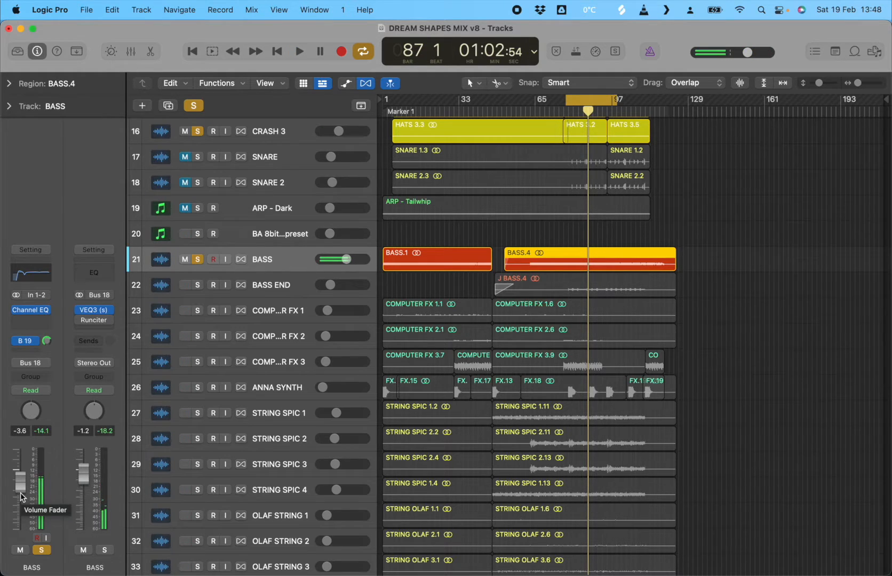
pyautogui.click(30, 313)
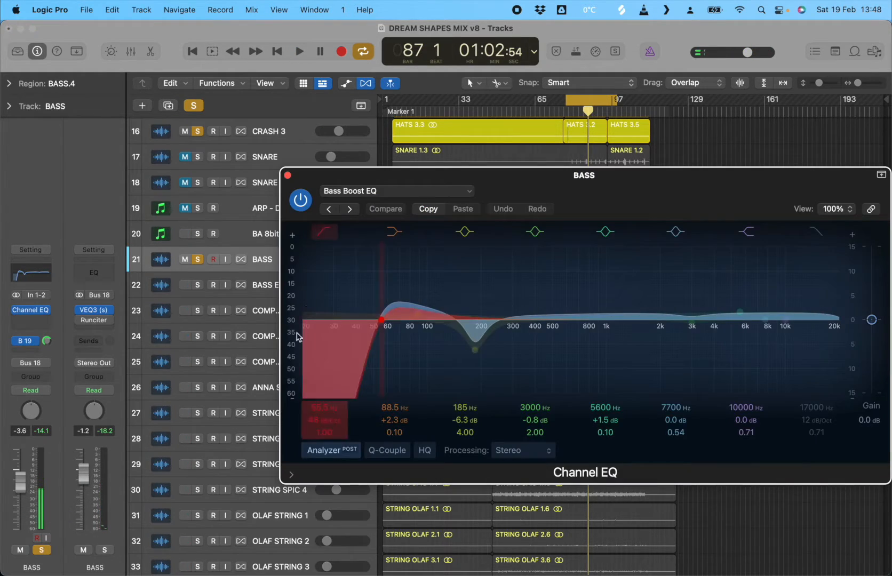
pyautogui.moveTo(388, 323); pyautogui.dragTo(384, 318)
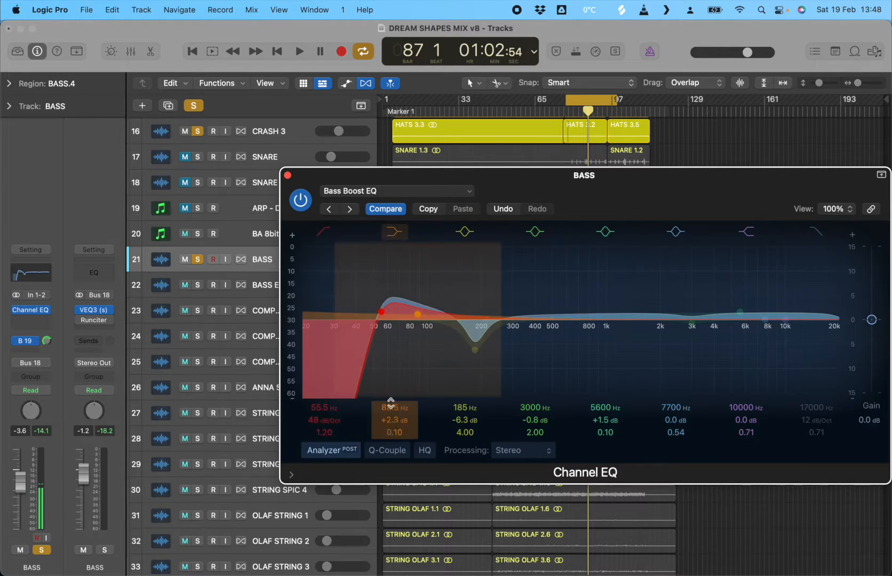
pyautogui.click(288, 175)
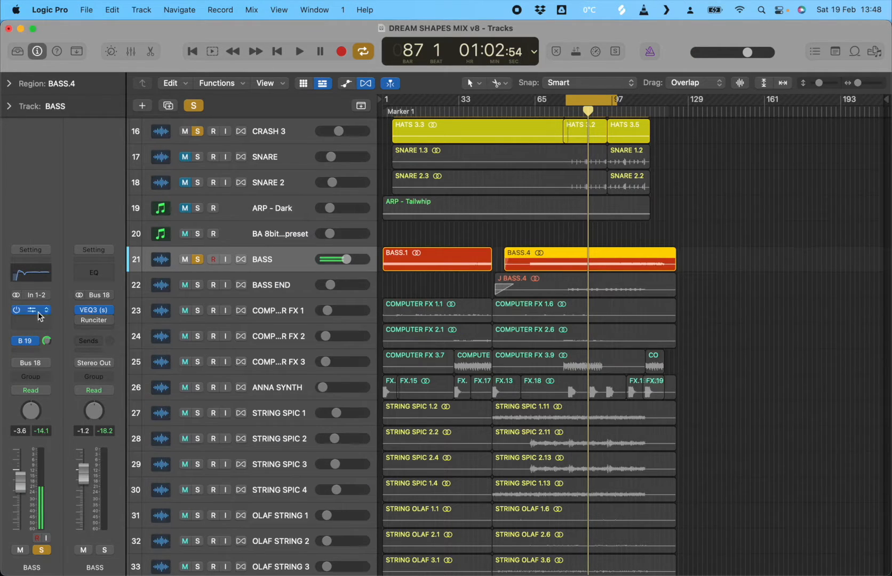
# Check the BASS track's Bus 19 send to NY BASS and lower the track's volume to -4.6 dB
pyautogui.click(25, 340)
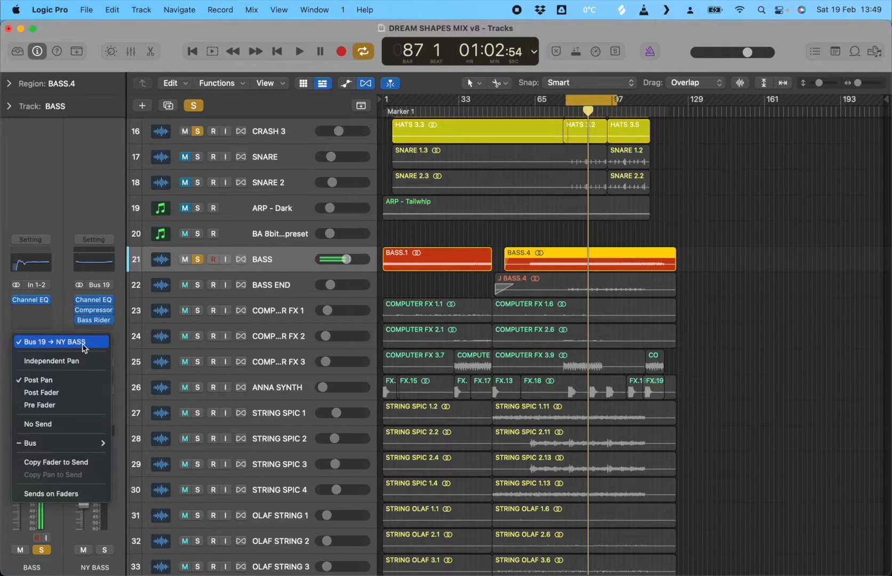
pyautogui.click(83, 345)
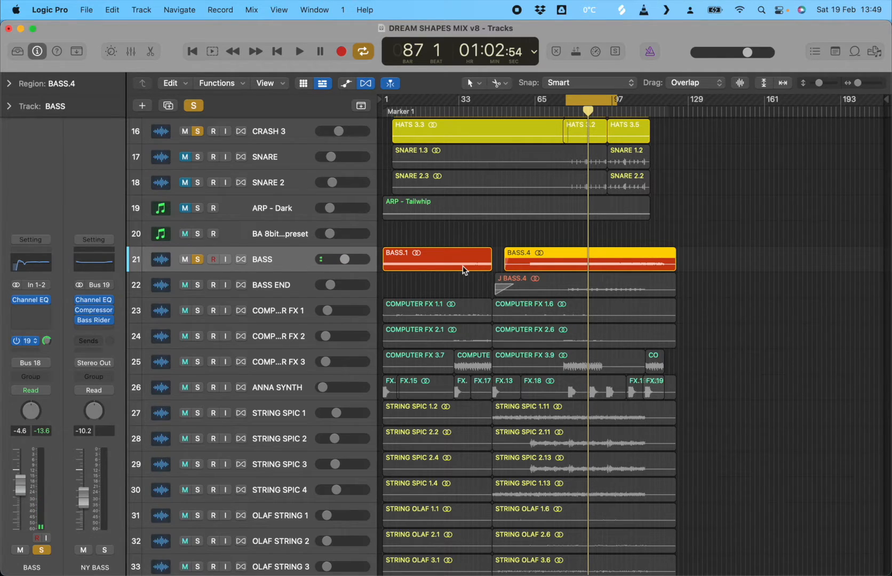
# Solo the BASS END track, play it with the bass and drums, and set its volume to -17.6 dB with playback stopped
pyautogui.click(264, 284)
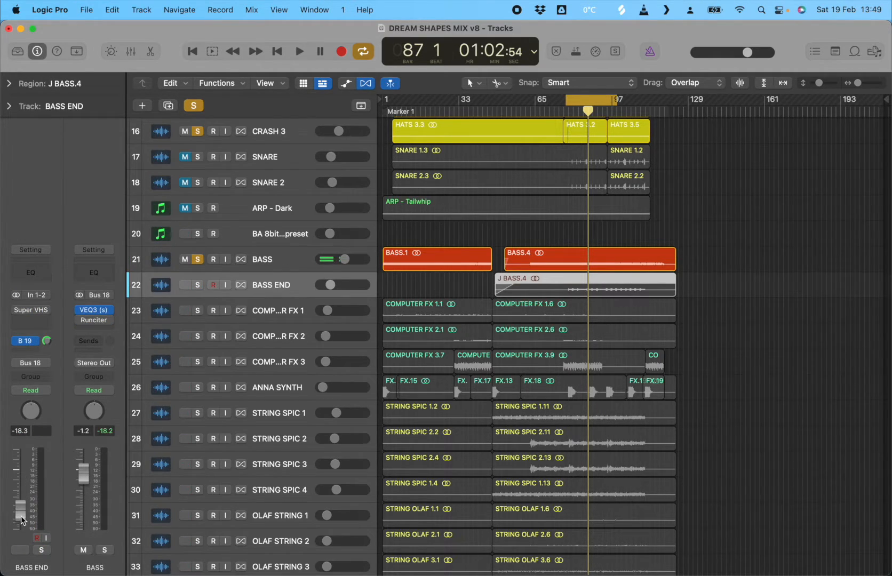
pyautogui.click(41, 550)
pyautogui.press('space')
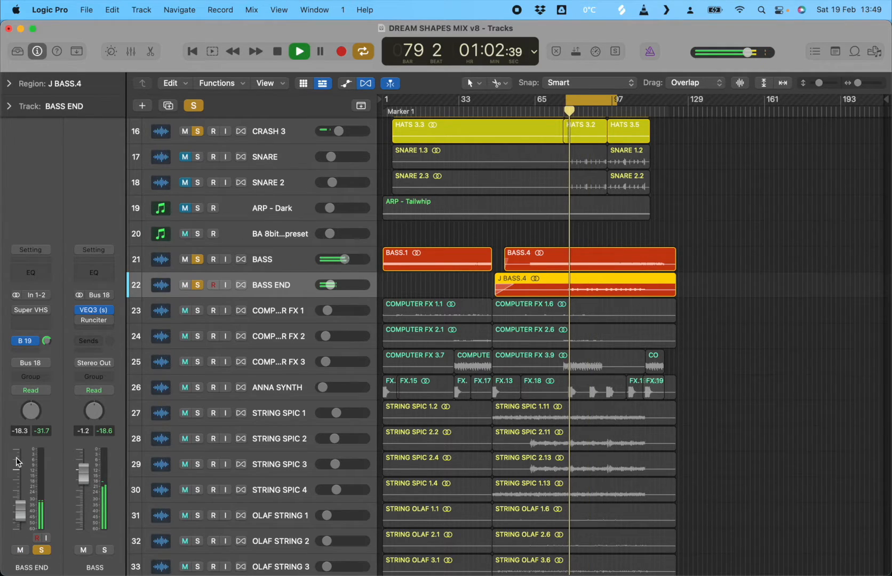
pyautogui.moveTo(14, 520); pyautogui.dragTo(31, 362)
pyautogui.moveTo(20, 449); pyautogui.dragTo(20, 508)
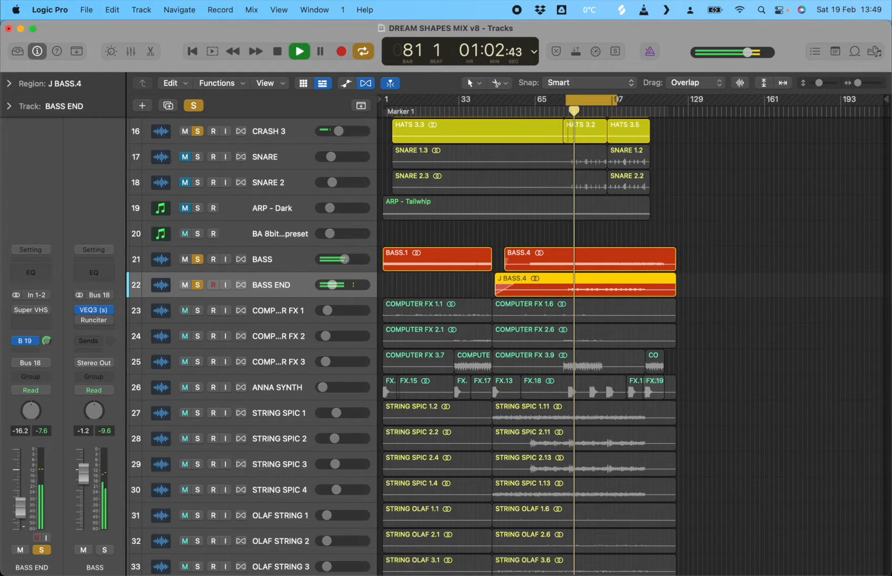
pyautogui.press('space')
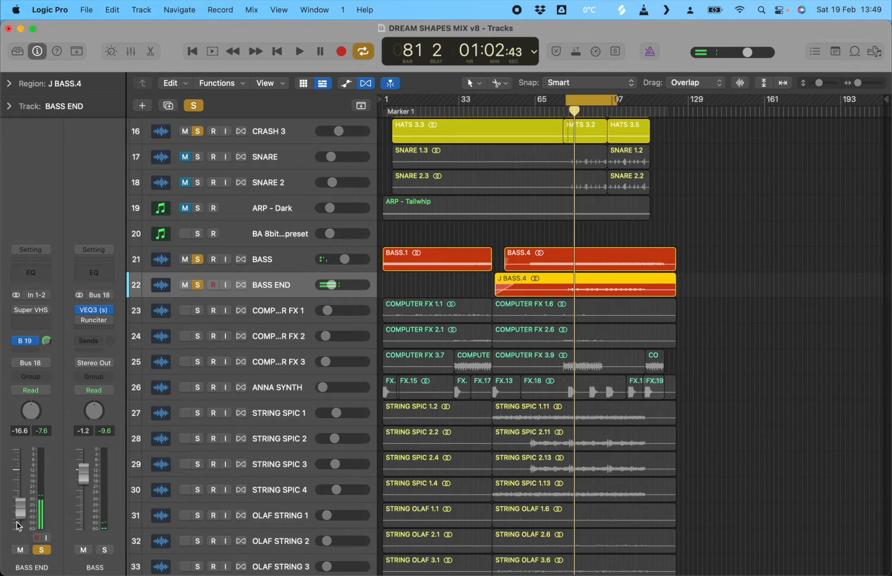
pyautogui.moveTo(19, 517); pyautogui.dragTo(18, 519)
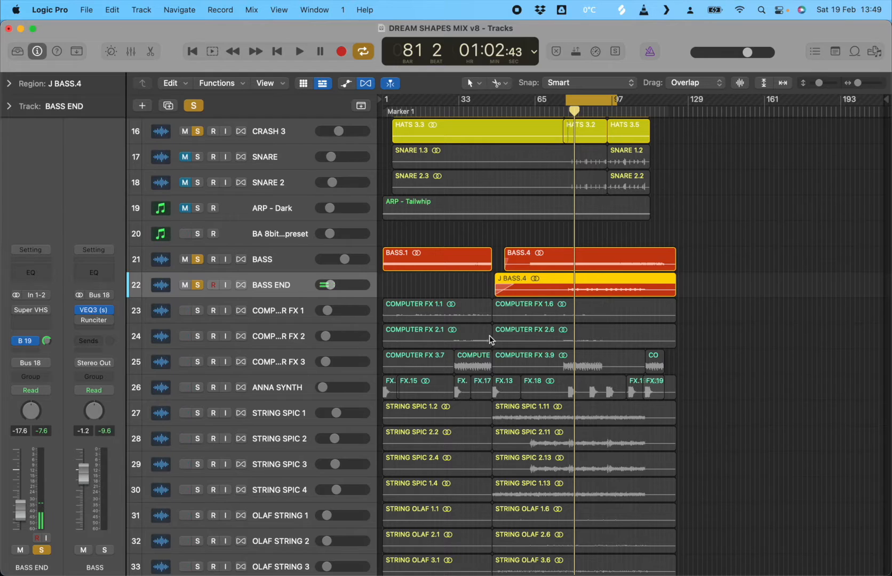
# Solo the STRING SPIC 1, 2, 3 and 4 tracks and play them with the drums and bass
pyautogui.scroll(-1, 507, 330)
pyautogui.scroll(7, 507, 331)
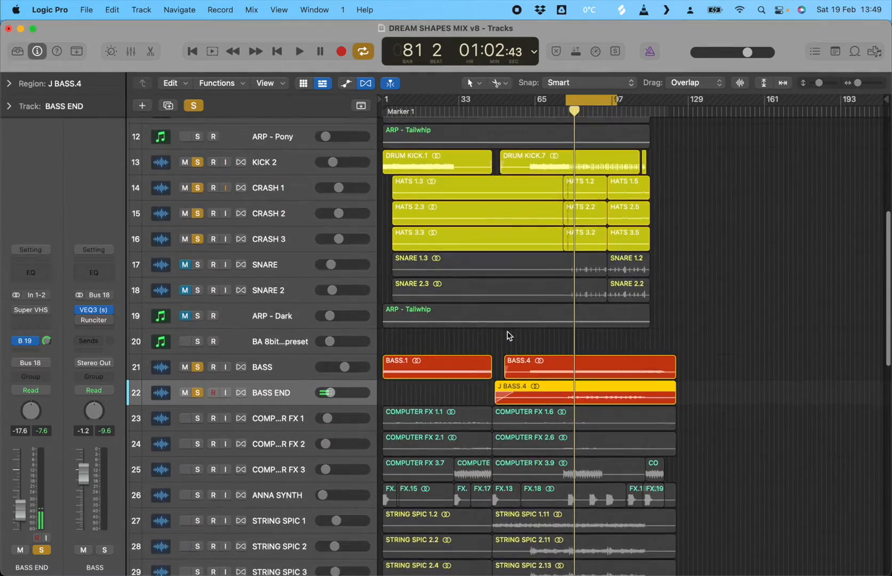
pyautogui.scroll(8, 507, 335)
pyautogui.scroll(-9, 509, 336)
pyautogui.scroll(9, 509, 337)
pyautogui.scroll(-20, 510, 337)
pyautogui.scroll(4, 508, 337)
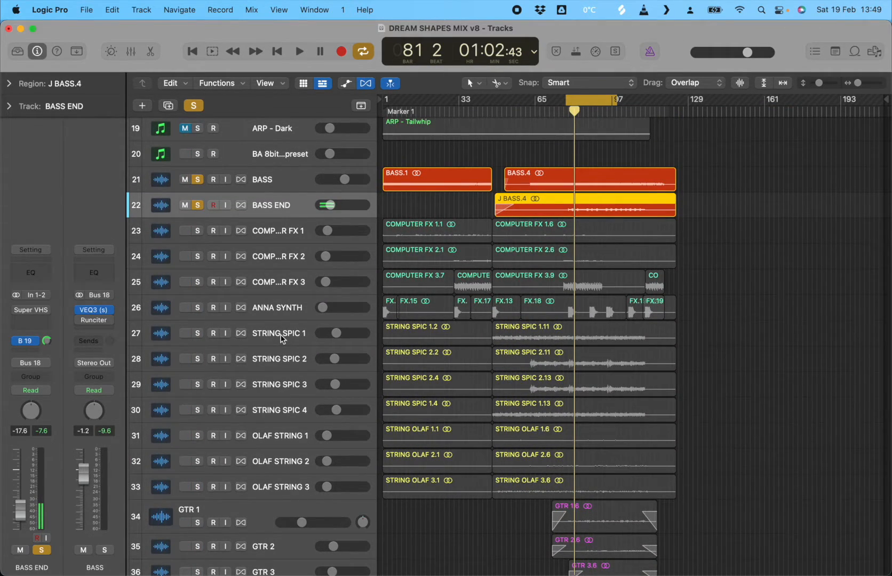
pyautogui.click(198, 333)
pyautogui.click(197, 358)
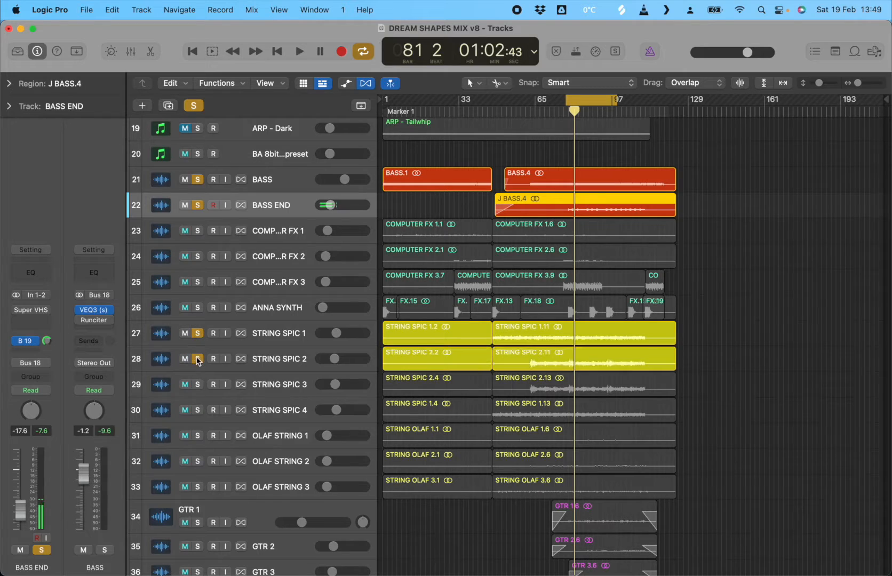
pyautogui.click(197, 384)
pyautogui.click(197, 410)
pyautogui.press('space')
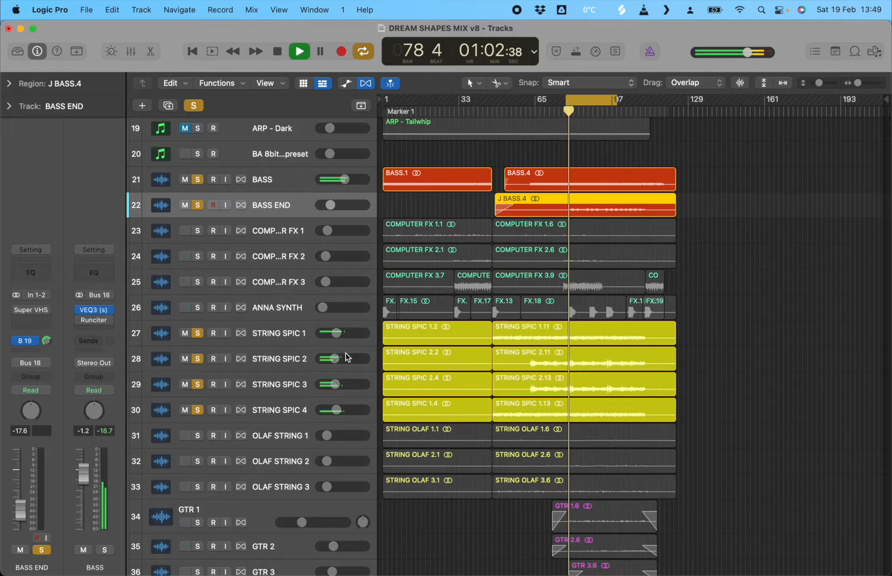
# Check the channel strips of STRING SPIC 1 and STRING SPIC 2 during playback, and stop playback
pyautogui.click(269, 339)
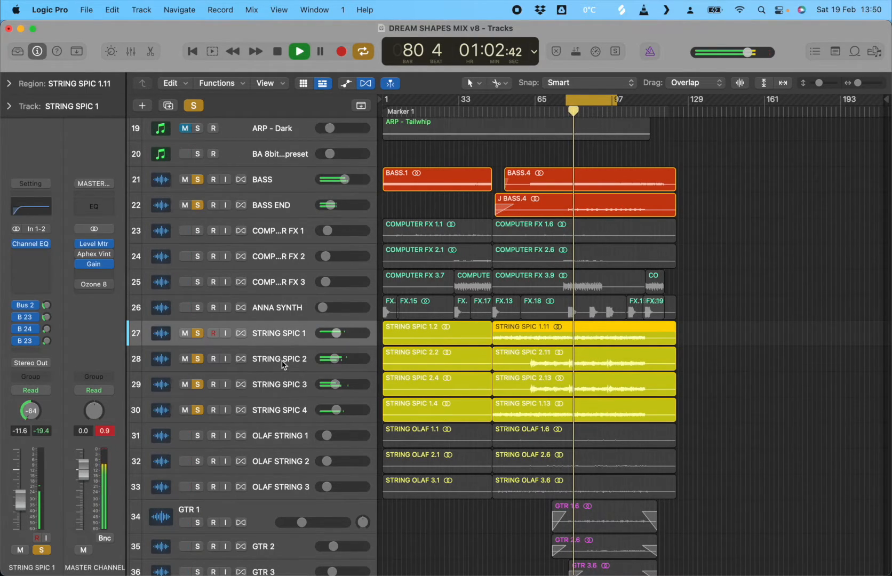
pyautogui.click(280, 359)
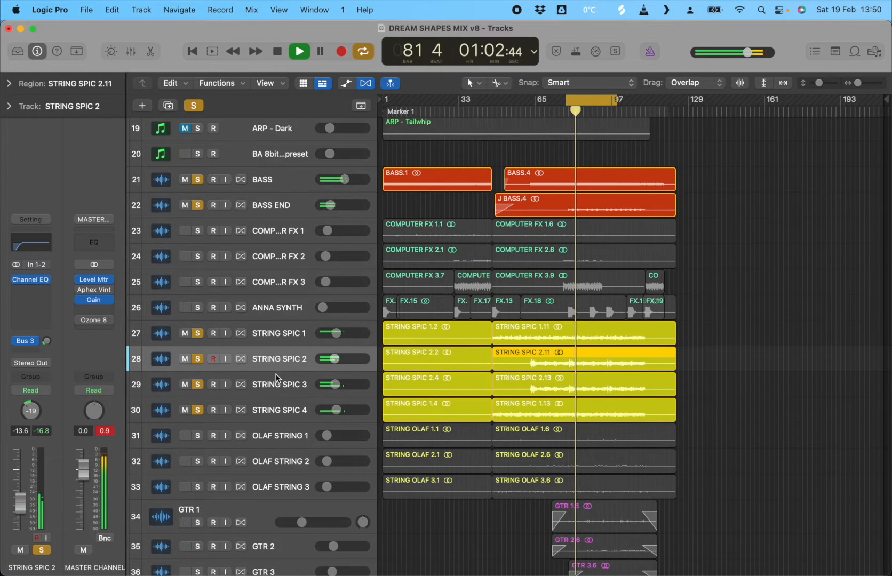
pyautogui.press('space')
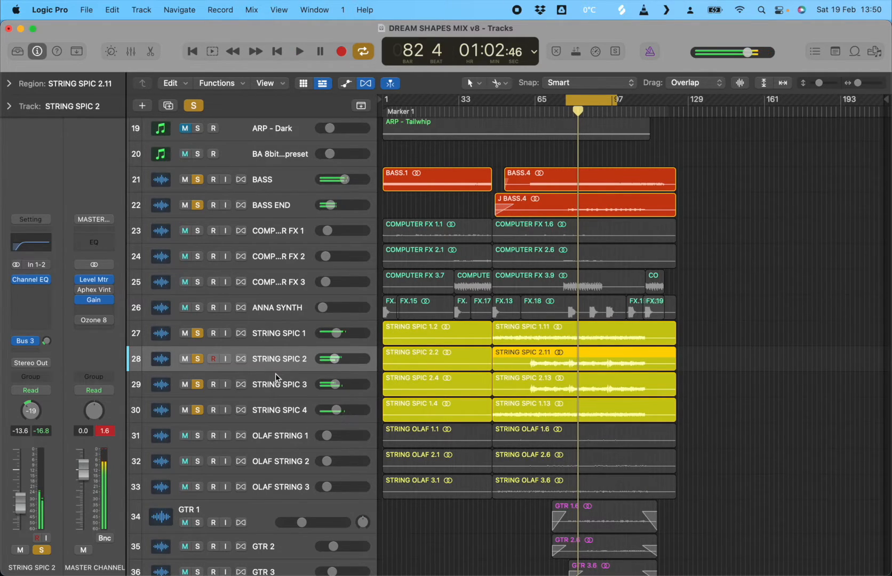
# Compare the panning of STRING SPIC 1 and STRING SPIC 4, and move STRING SPIC 4 directly below STRING SPIC 1
pyautogui.click(268, 332)
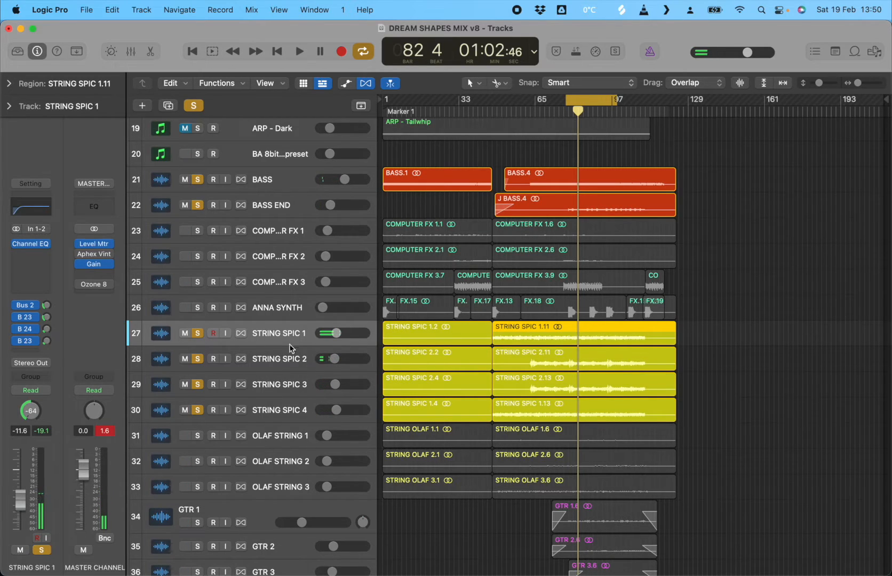
pyautogui.click(276, 410)
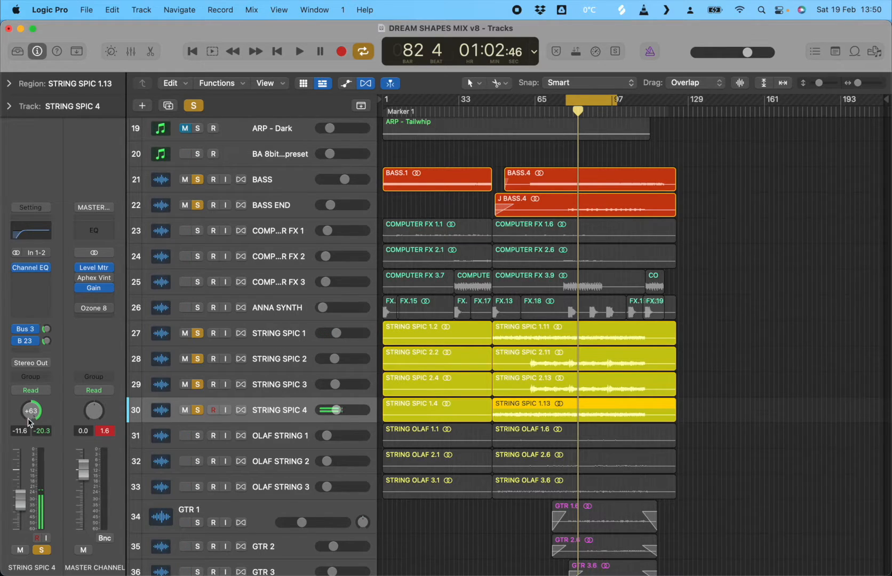
pyautogui.moveTo(275, 411); pyautogui.dragTo(294, 406)
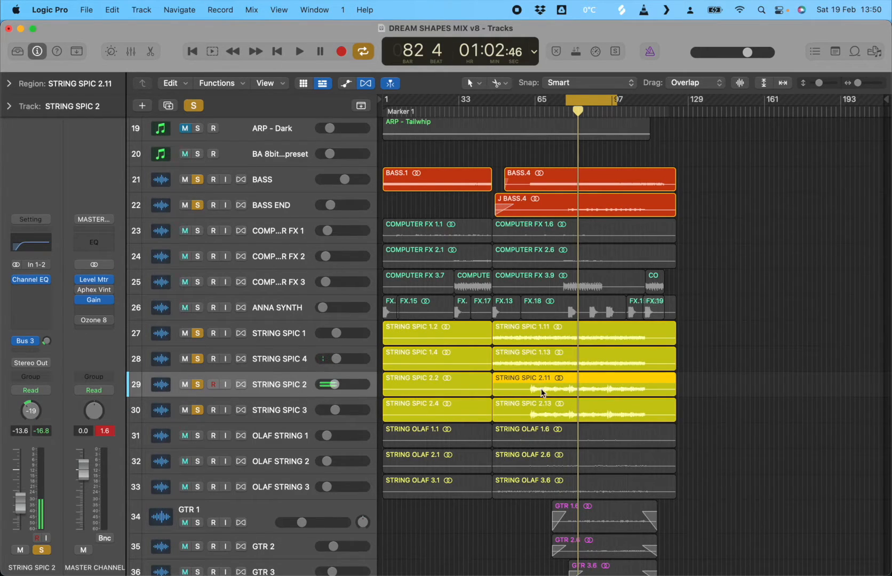
# Compare the pan positions of the STRING SPIC 1 and 4 pair and the STRING SPIC 2 and 3 pair
pyautogui.click(288, 360)
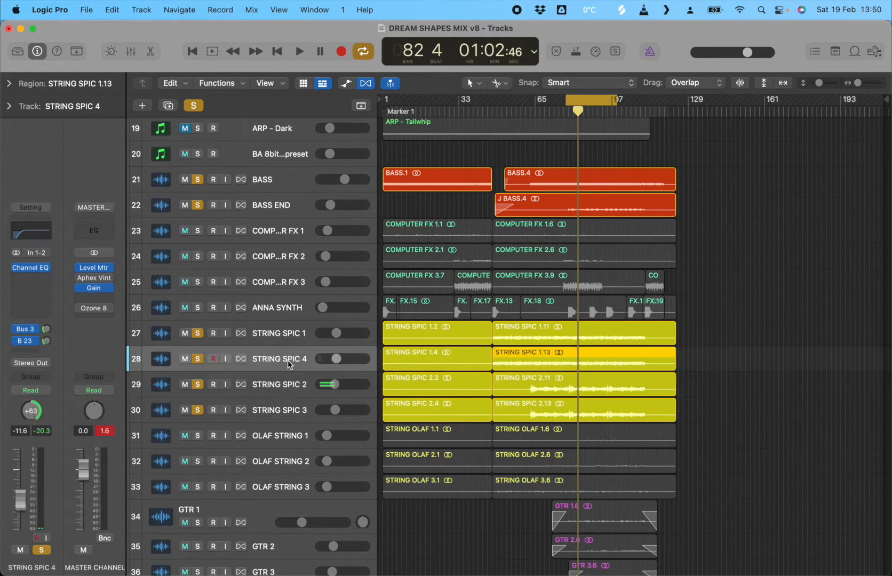
pyautogui.click(283, 342)
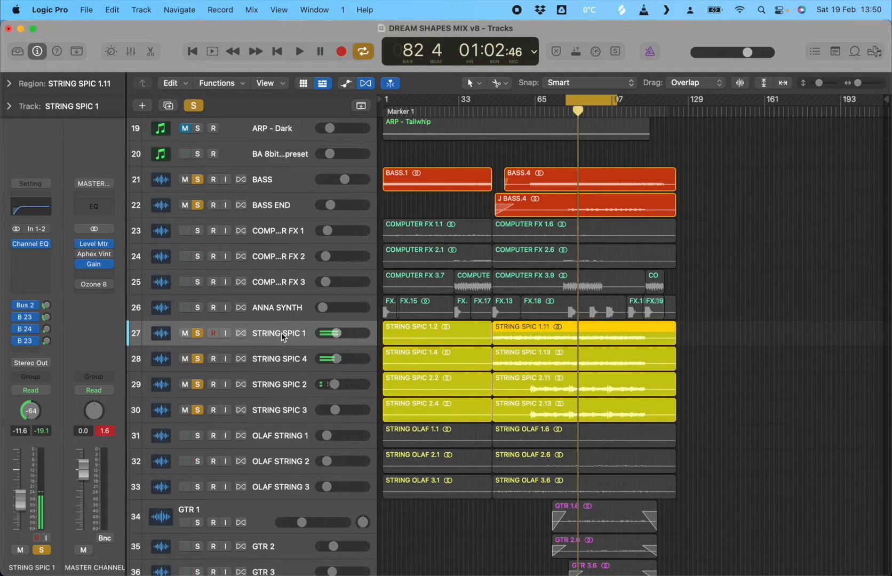
pyautogui.click(281, 359)
pyautogui.click(271, 392)
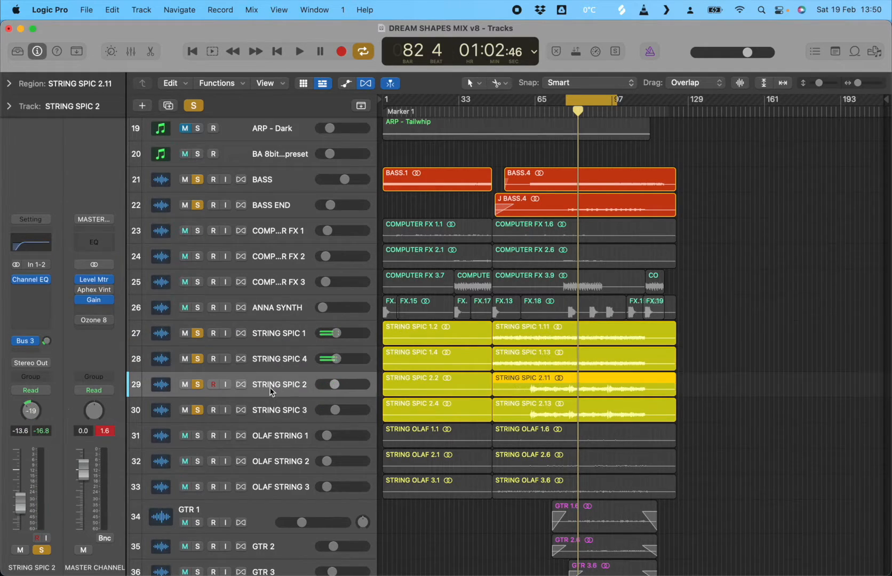
pyautogui.click(277, 409)
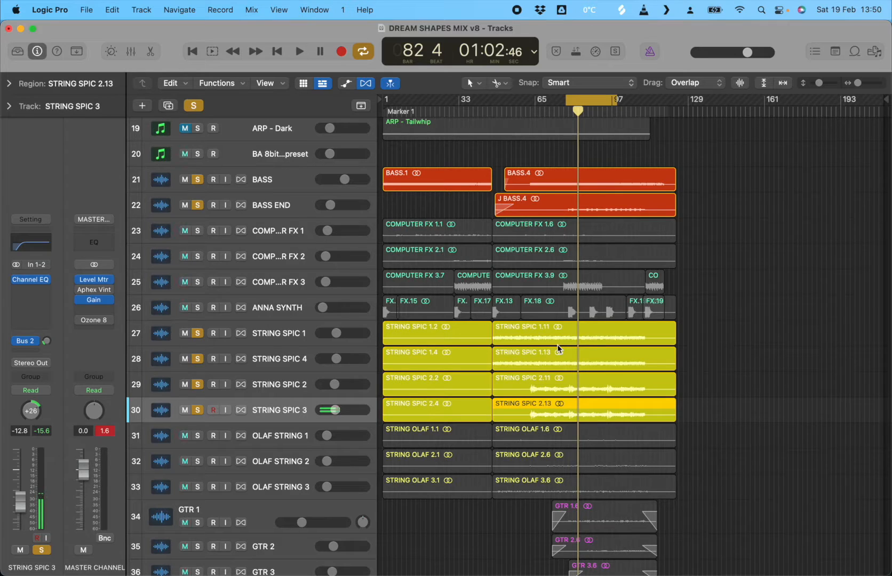
# Play the soloed strings with the drums and bass while looking through the tracks below, and stop playback
pyautogui.press('space')
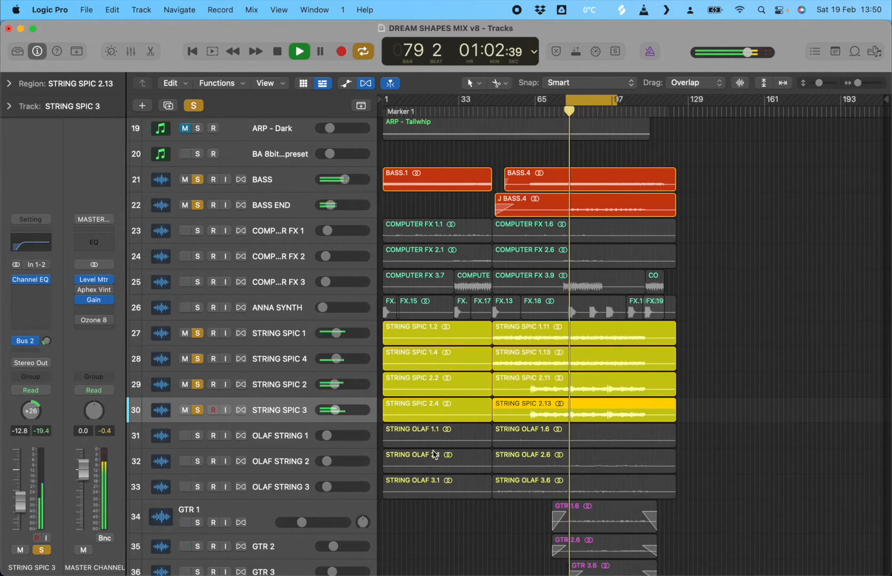
pyautogui.scroll(-5, 435, 453)
pyautogui.scroll(-10, 435, 454)
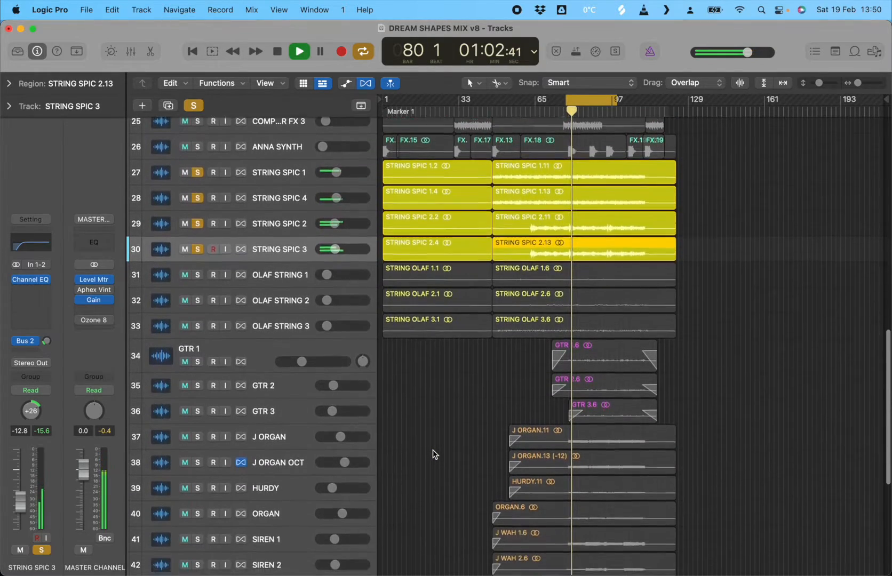
pyautogui.scroll(4, 434, 454)
pyautogui.scroll(-2, 435, 454)
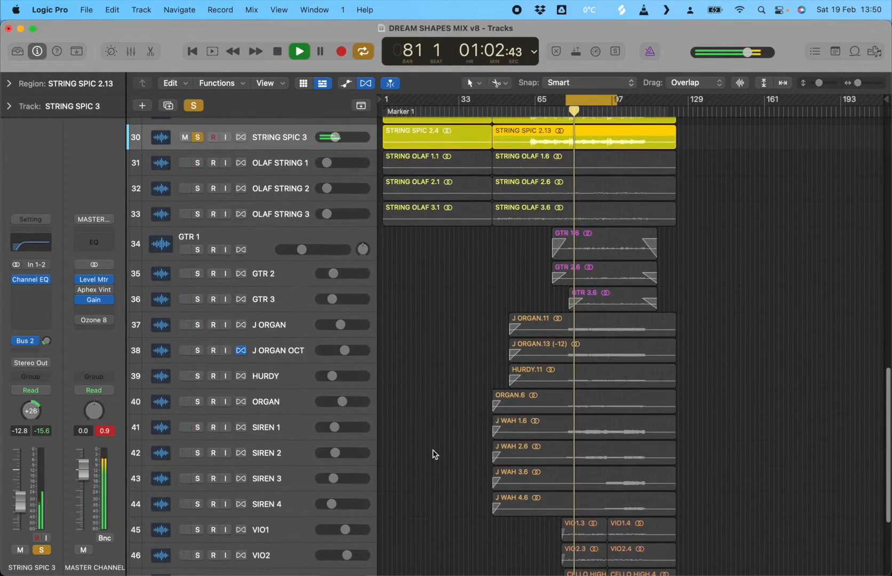
pyautogui.press('space')
# Solo the GTR 1, GTR 2 and GTR 3 tracks and play them with the other soloed tracks, stopping after a short listen
pyautogui.click(253, 241)
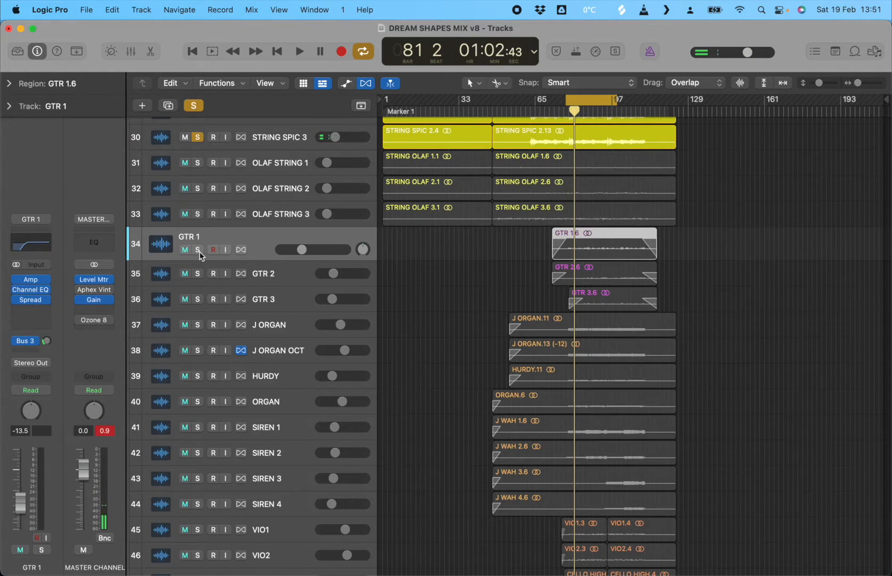
pyautogui.moveTo(197, 251); pyautogui.dragTo(197, 300)
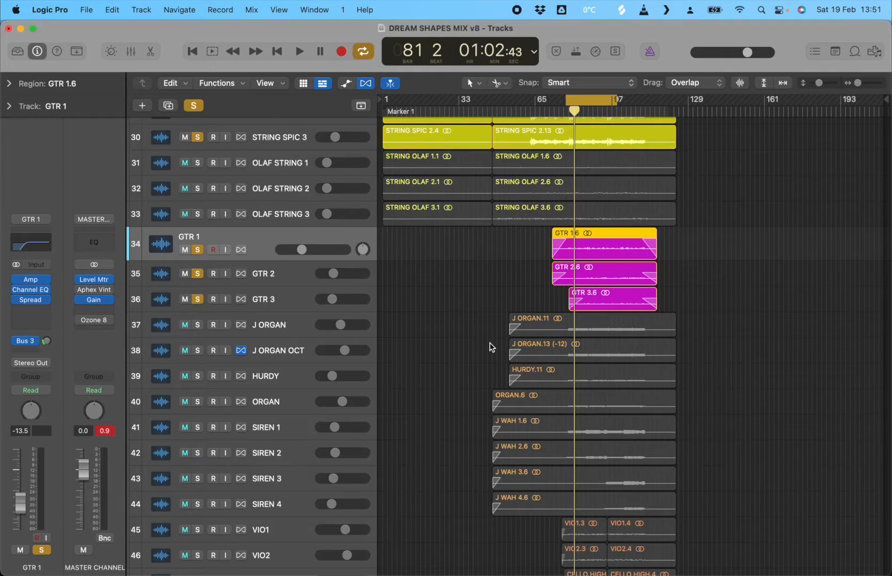
pyautogui.press('space')
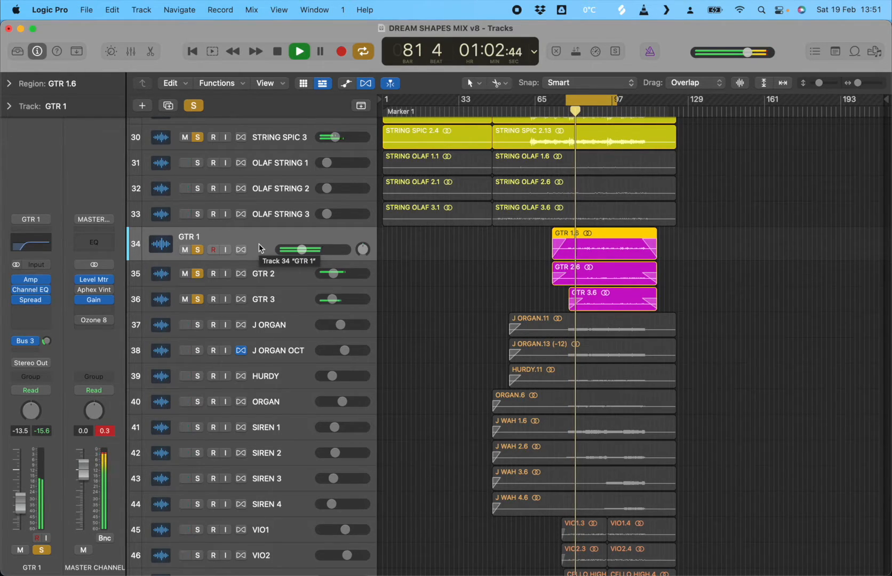
pyautogui.press('space')
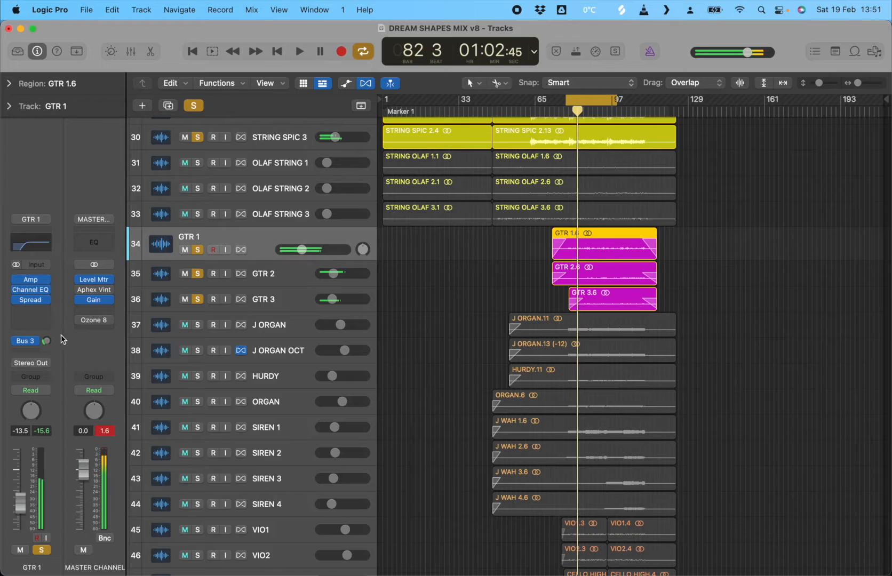
# Examine the Amp Designer settings on the GTR 1 track and on the GTR 2 track
pyautogui.click(30, 280)
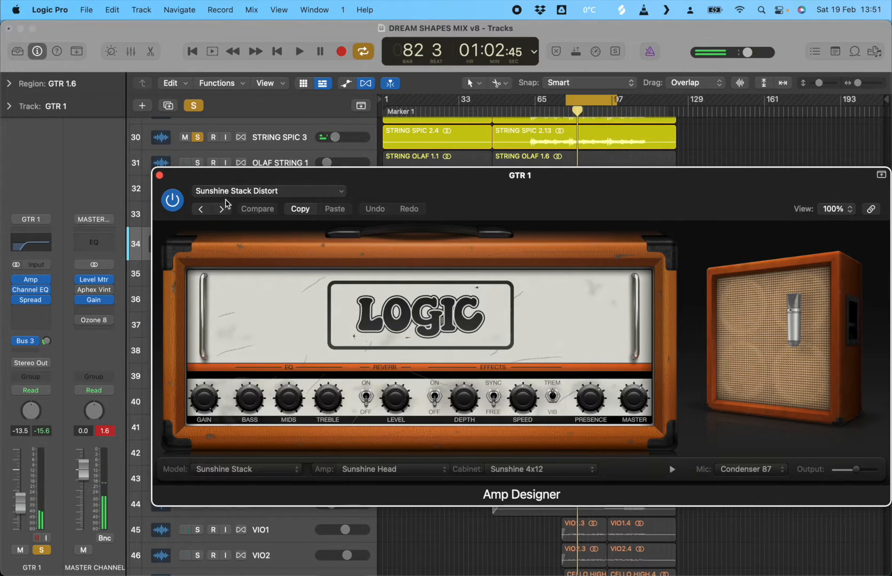
pyautogui.click(159, 175)
pyautogui.click(316, 276)
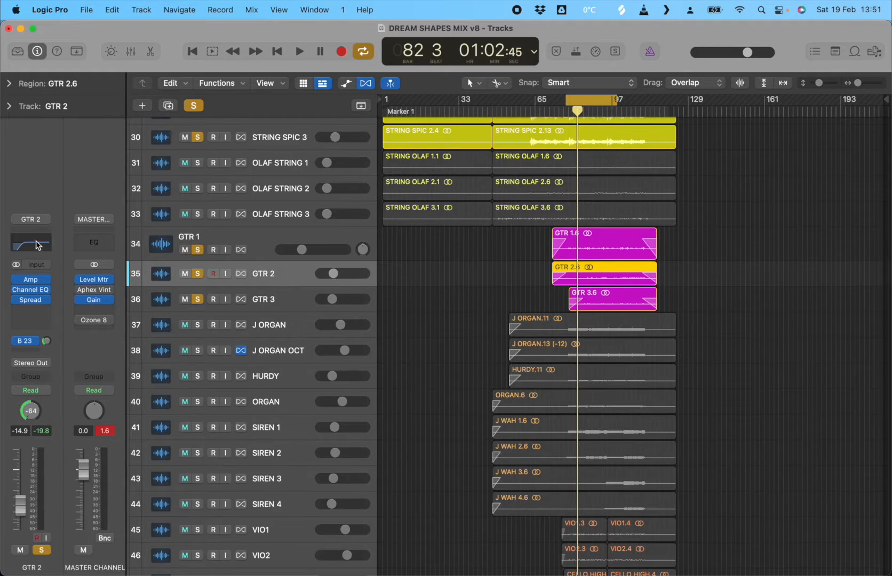
pyautogui.click(31, 281)
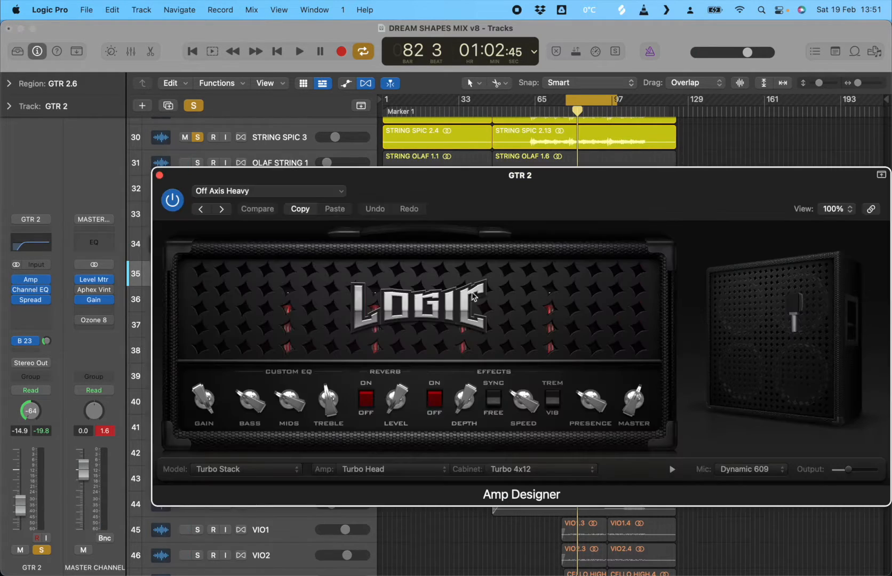
# Examine the Amp Designer settings on the GTR 3 track
pyautogui.click(159, 176)
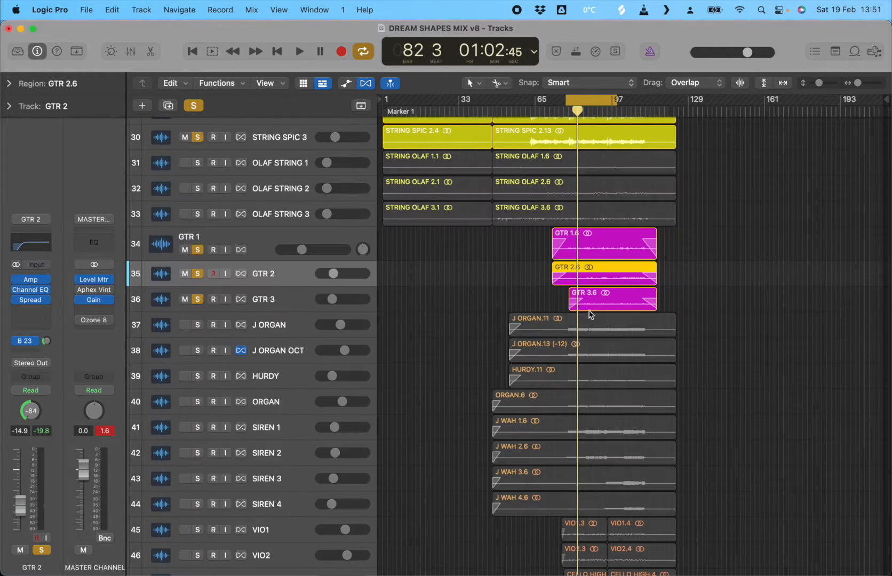
pyautogui.click(292, 301)
pyautogui.click(31, 270)
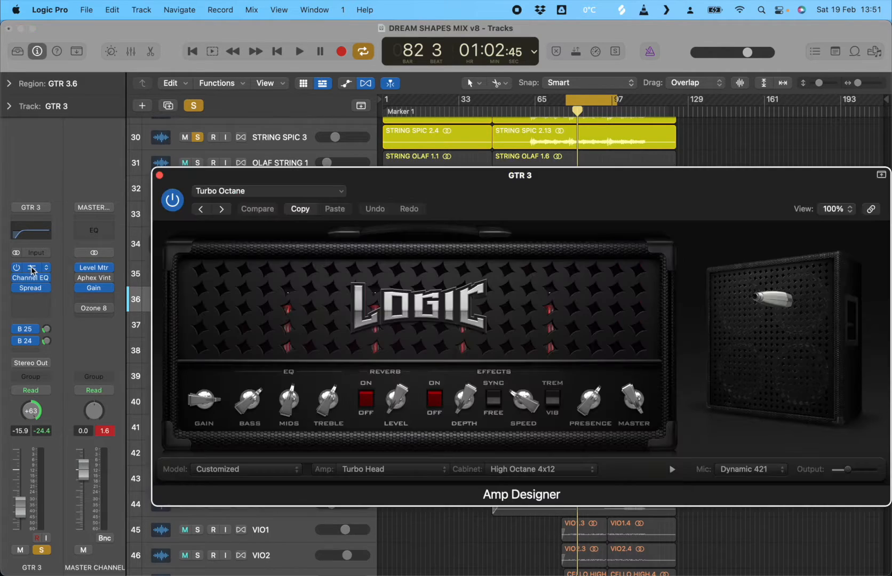
pyautogui.click(159, 175)
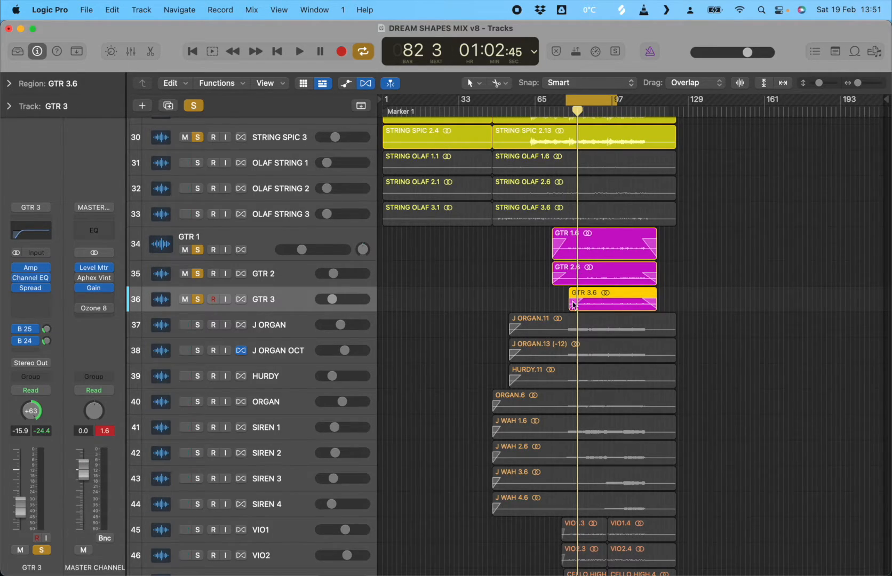
# Compare the pan positions of the GTR 2, GTR 3 and GTR 1 tracks
pyautogui.click(266, 280)
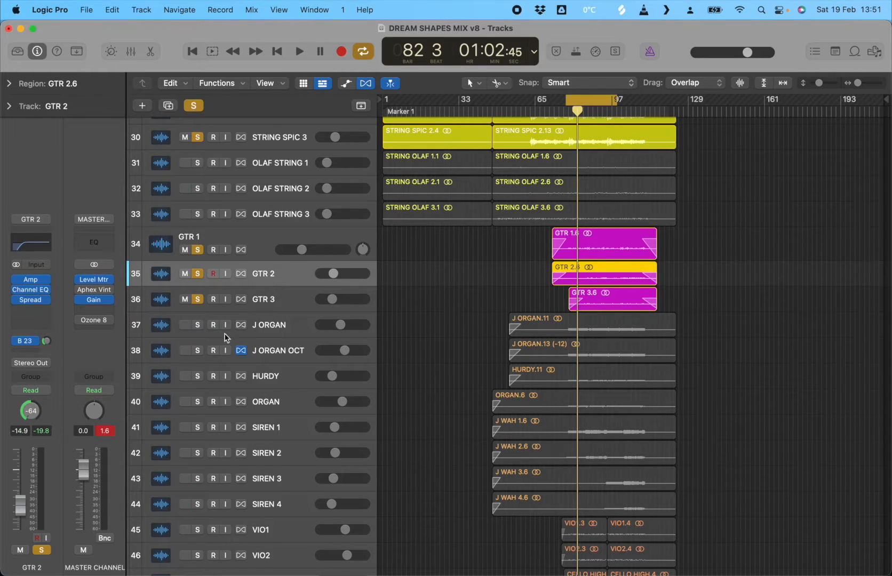
pyautogui.click(272, 297)
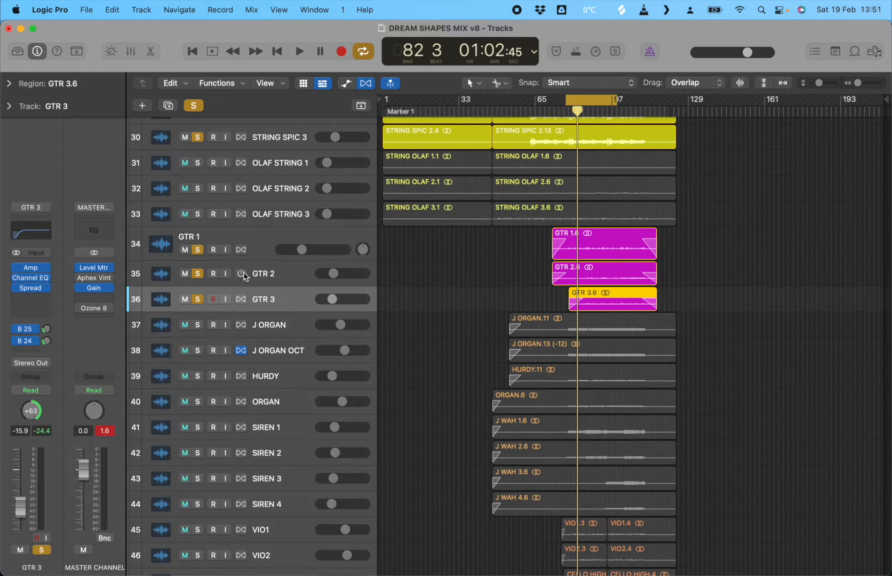
pyautogui.click(268, 280)
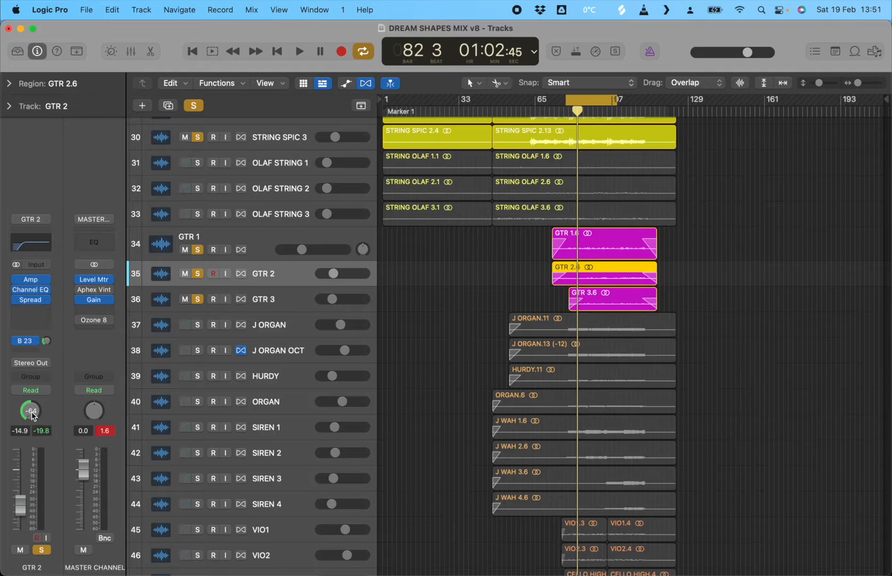
pyautogui.click(258, 249)
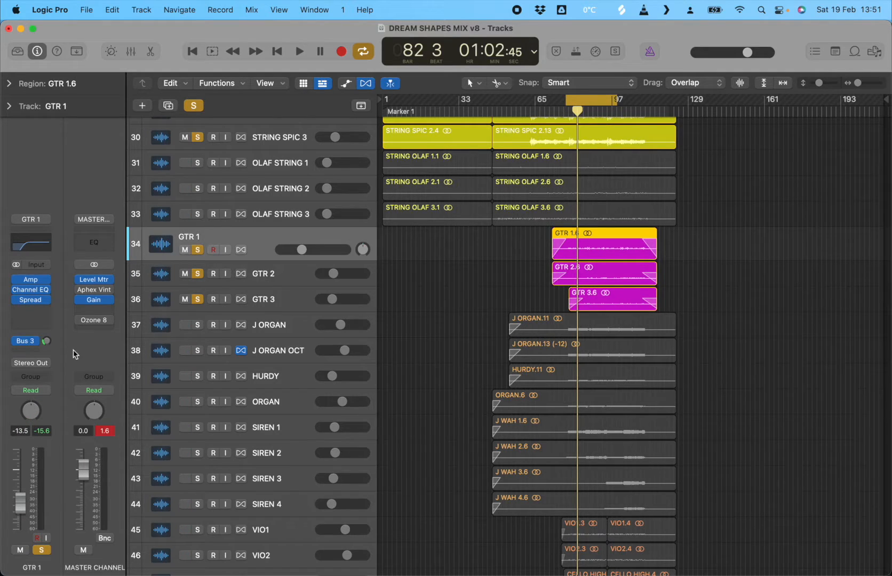
# Examine the low-cut filter in the Channel EQ on the GTR 1 track and on the GTR 2 track
pyautogui.click(34, 291)
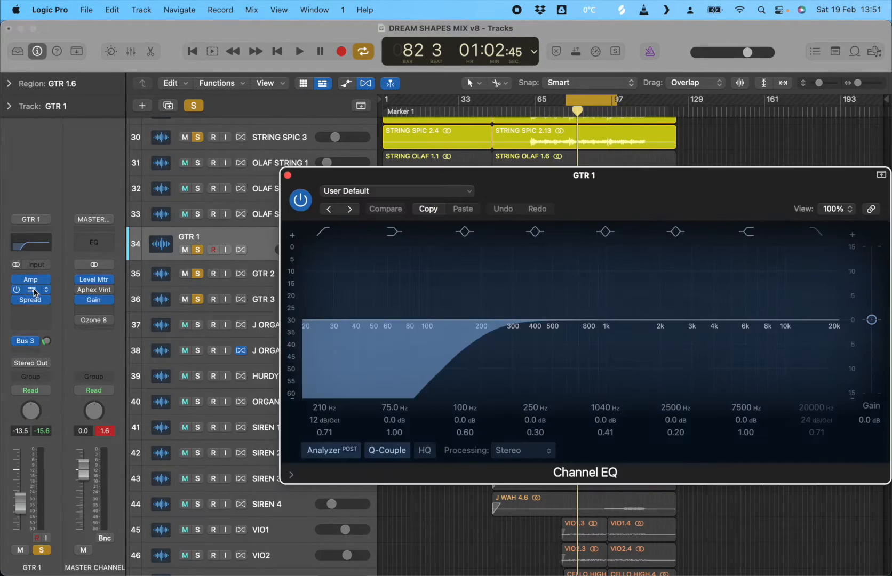
pyautogui.click(288, 176)
pyautogui.click(272, 271)
pyautogui.click(25, 249)
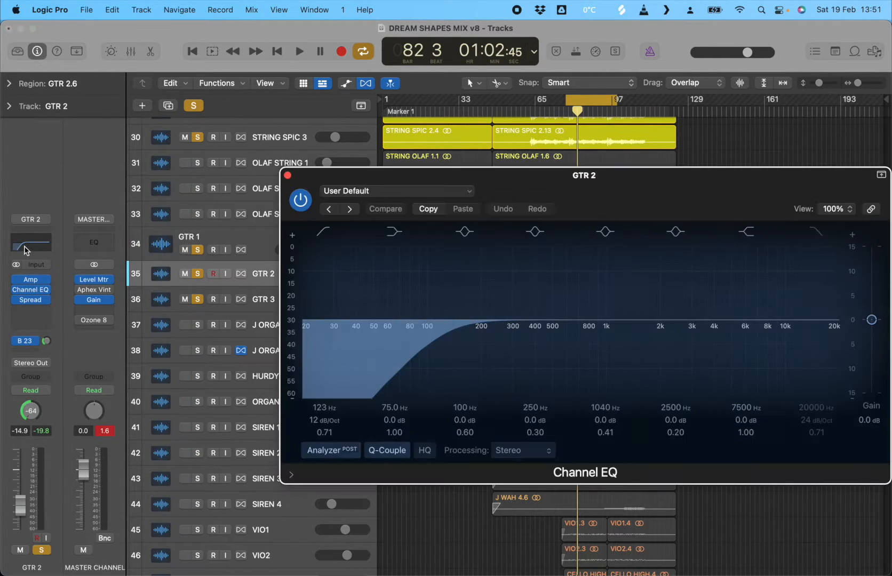
pyautogui.click(287, 175)
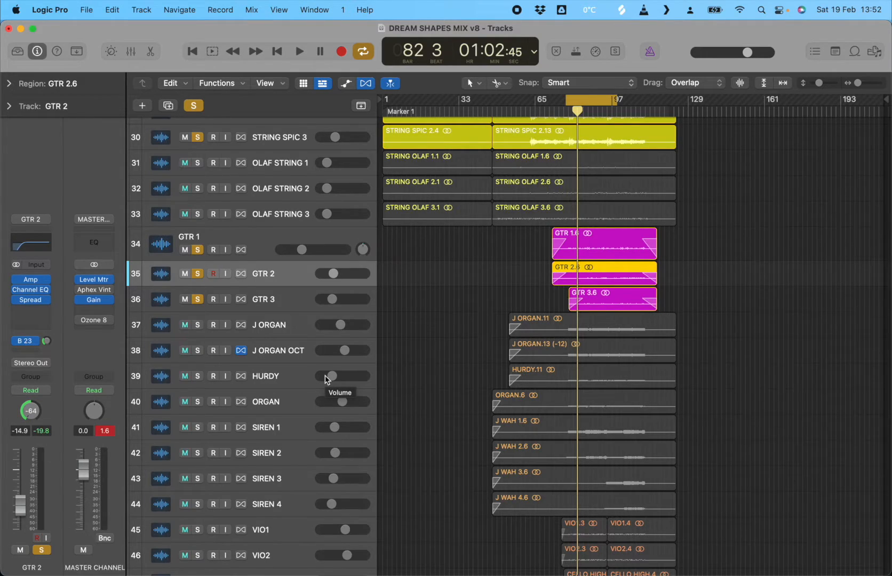
pyautogui.scroll(8, 338, 287)
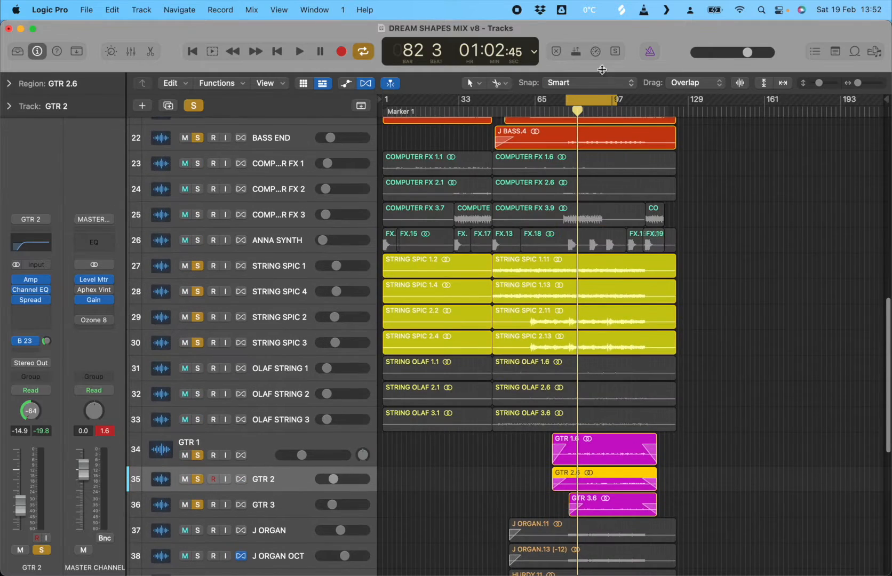
pyautogui.scroll(2, 575, 155)
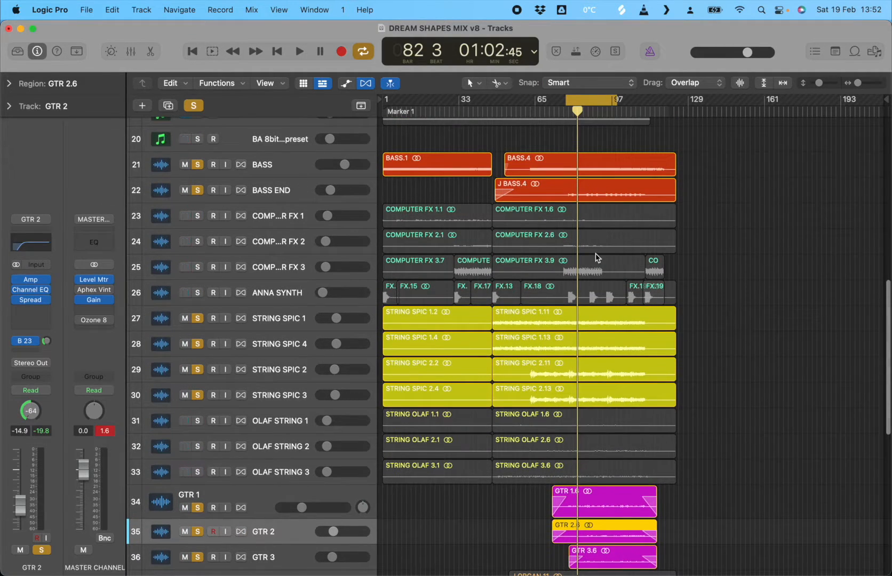
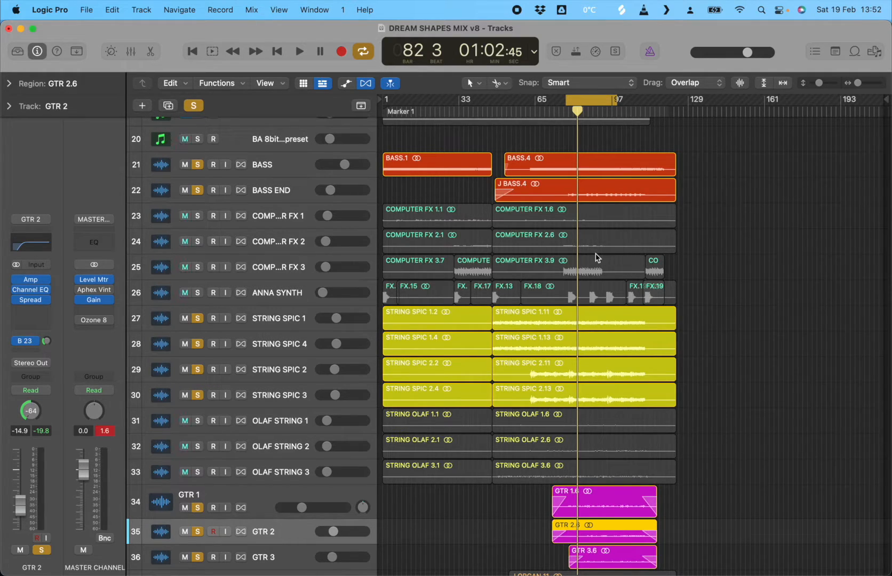
# Solo the J ORGAN track, play it with the other soloed tracks and raise its volume to 6.0 dB
pyautogui.scroll(-5, 619, 347)
pyautogui.scroll(-4, 619, 347)
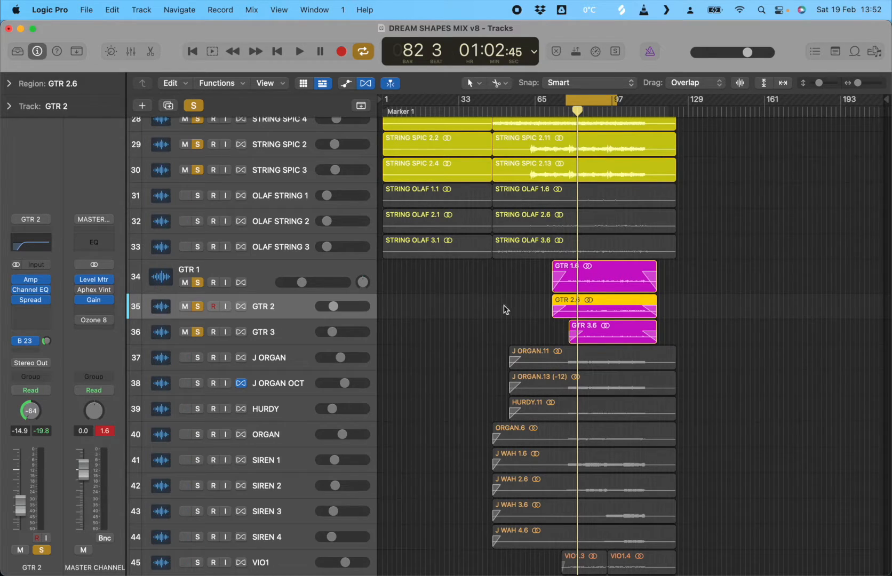
pyautogui.scroll(-3, 499, 325)
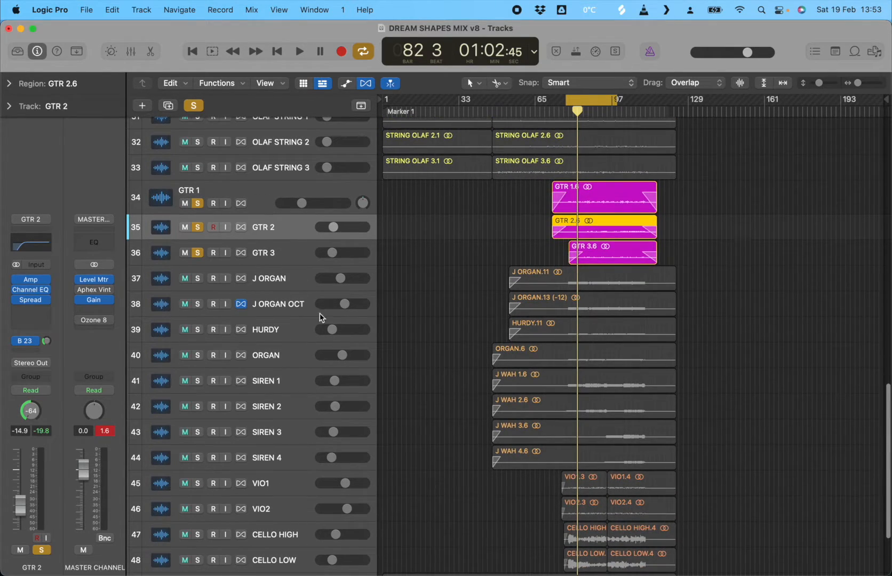
pyautogui.click(197, 278)
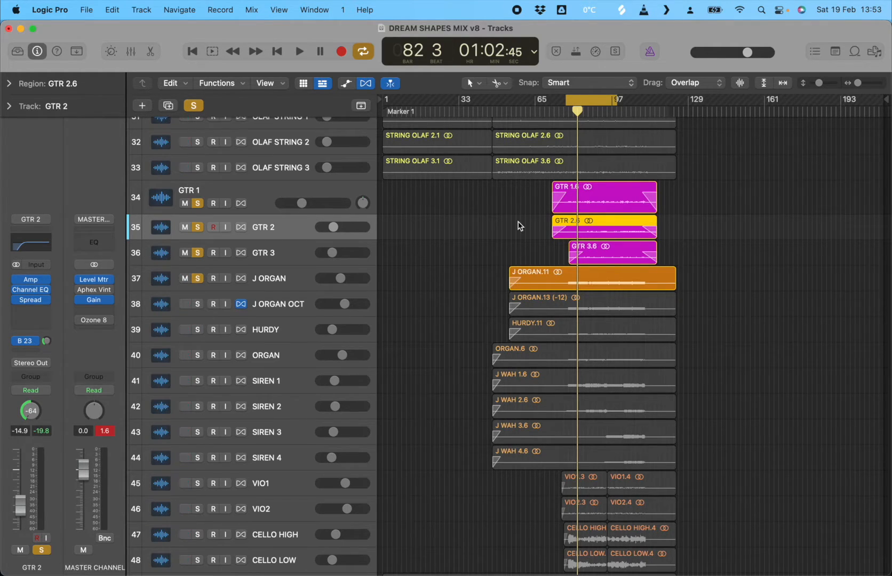
pyautogui.press('space')
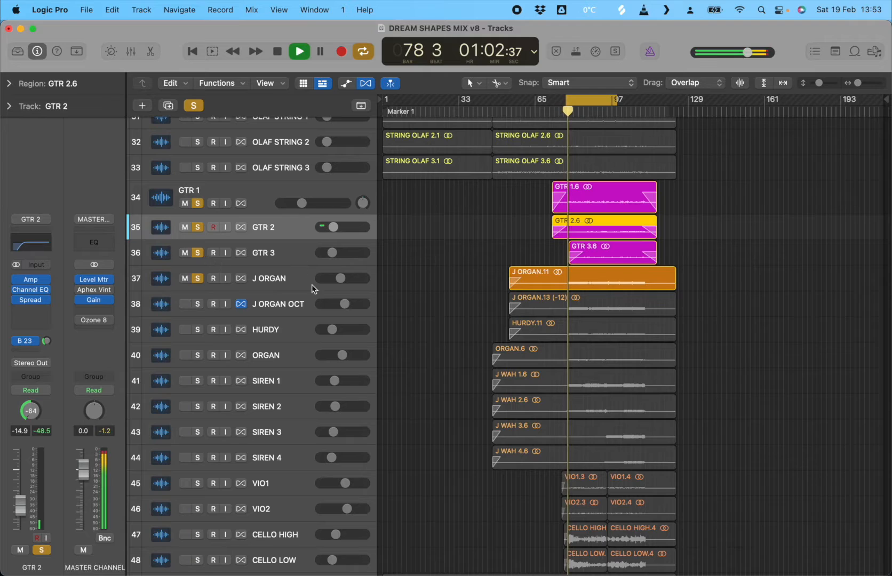
pyautogui.click(283, 284)
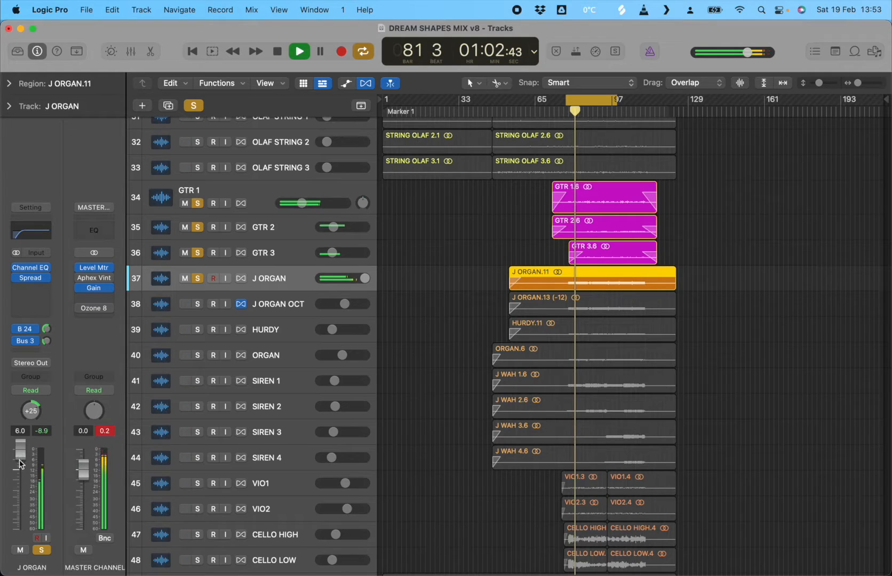
# Solo the J ORGAN OCT track with its volume raised to 6.0 dB, and stop playback after a short listen
pyautogui.click(198, 305)
pyautogui.click(275, 304)
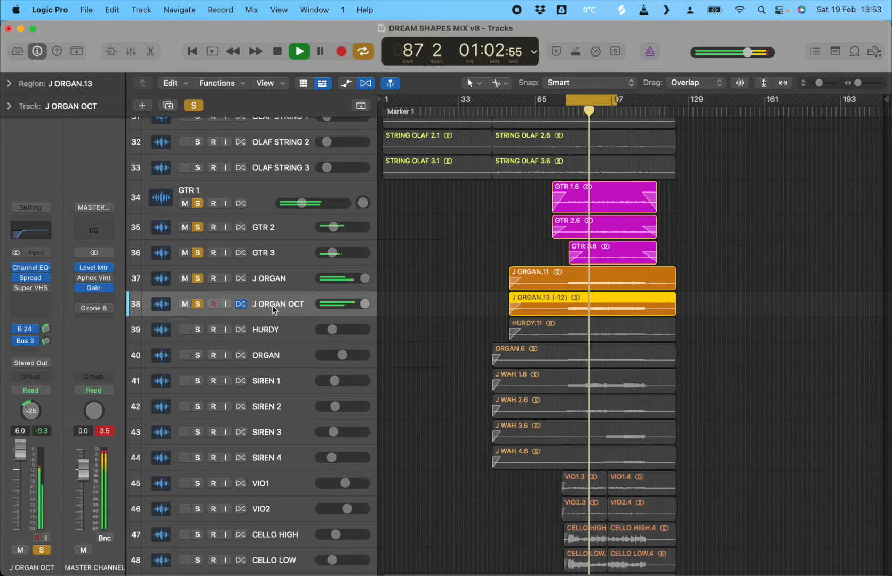
pyautogui.press('space')
# Lower the J ORGAN OCT volume and bring the J ORGAN volume down to -2.4 dB
pyautogui.moveTo(14, 469); pyautogui.dragTo(14, 480)
pyautogui.click(260, 286)
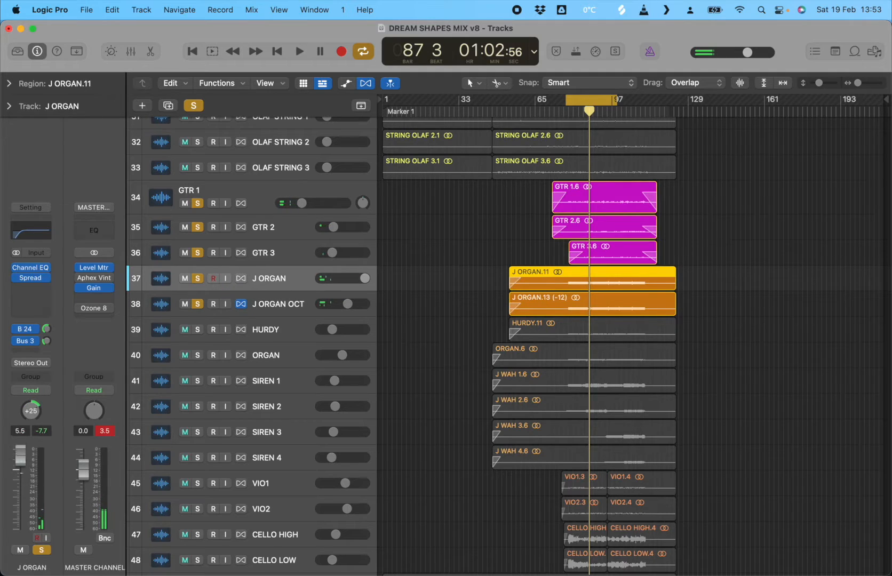
pyautogui.moveTo(20, 475); pyautogui.dragTo(20, 478)
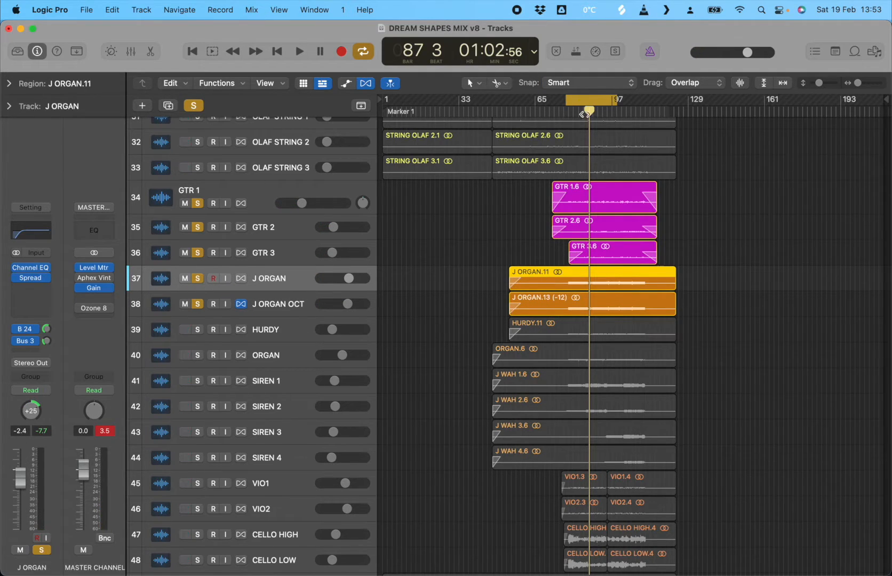
# Move the playhead back to bar 75, set the J ORGAN volume to -4.2 dB and briefly replay the soloed tracks
pyautogui.moveTo(570, 109); pyautogui.dragTo(558, 110)
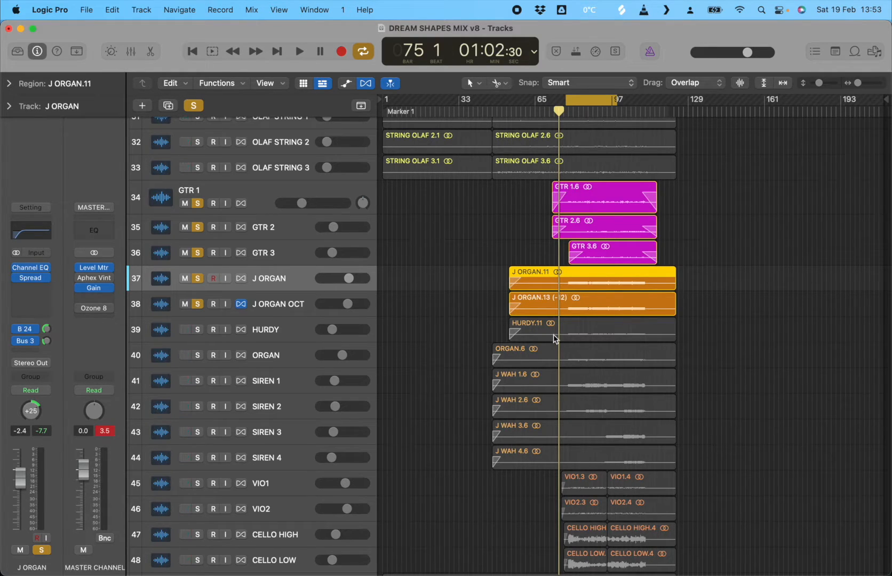
pyautogui.moveTo(21, 508); pyautogui.dragTo(20, 514)
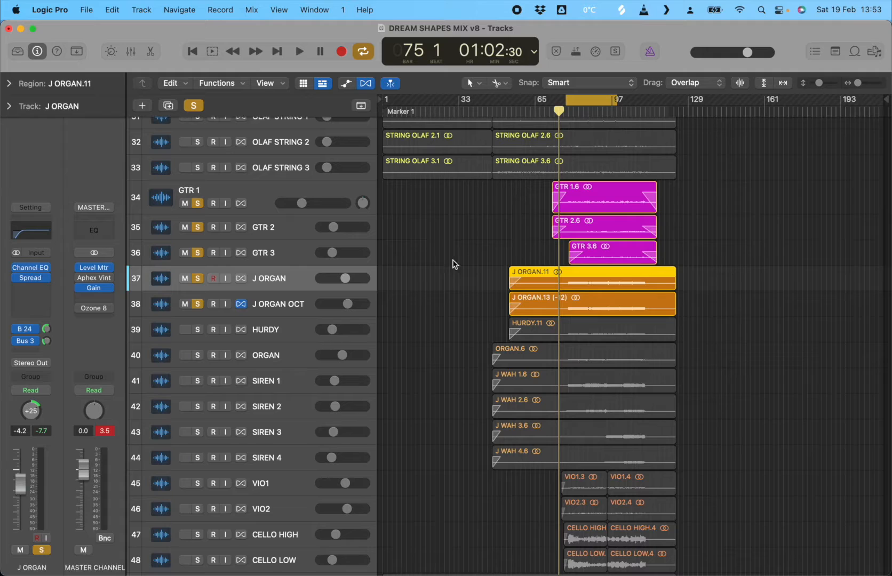
pyautogui.press('space')
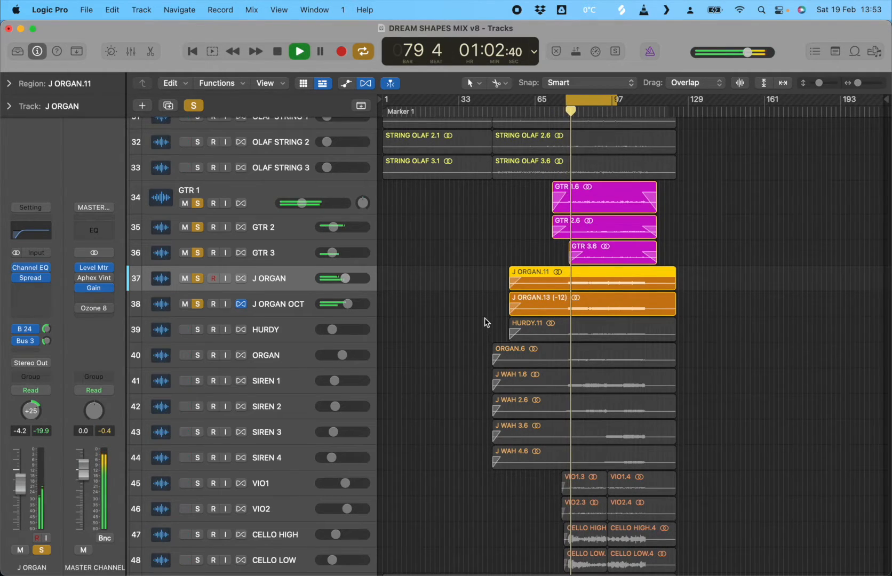
pyautogui.press('space')
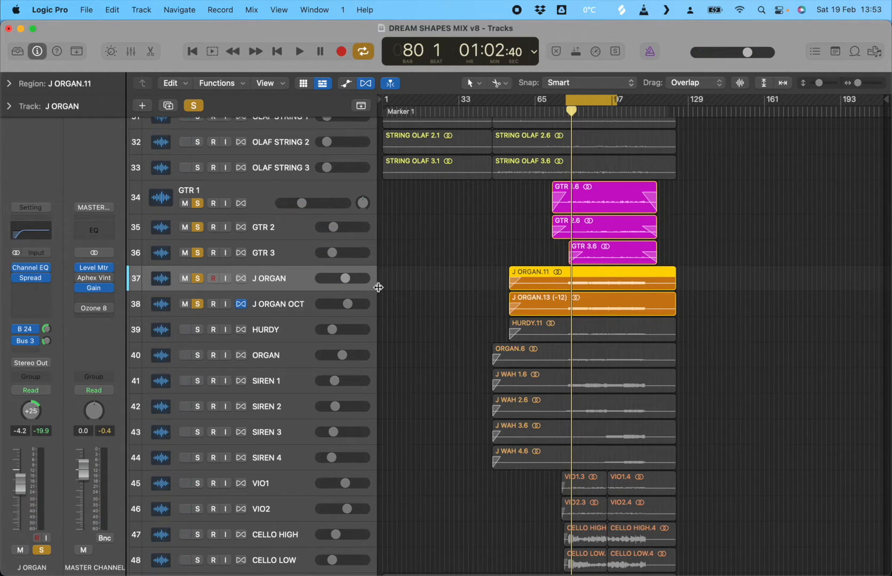
# Play the soloed guitars and organs to compare the mix with the master channel's Gain plug-in bypassed and active
pyautogui.click(79, 288)
pyautogui.press('space')
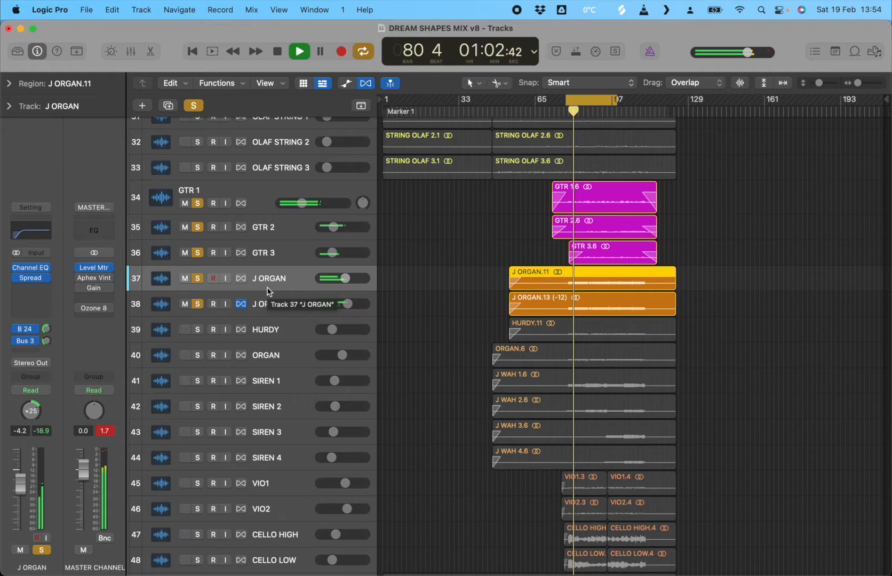
pyautogui.moveTo(79, 288)
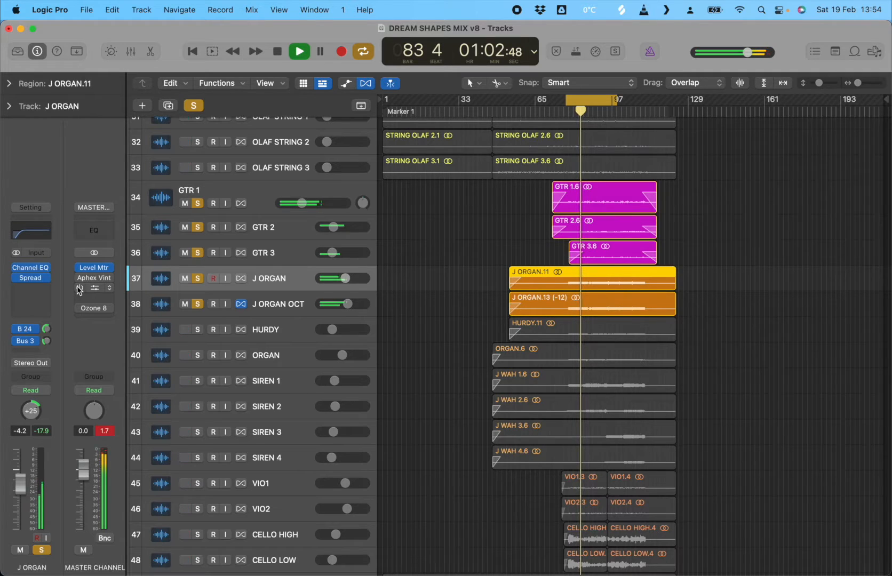
pyautogui.press('space')
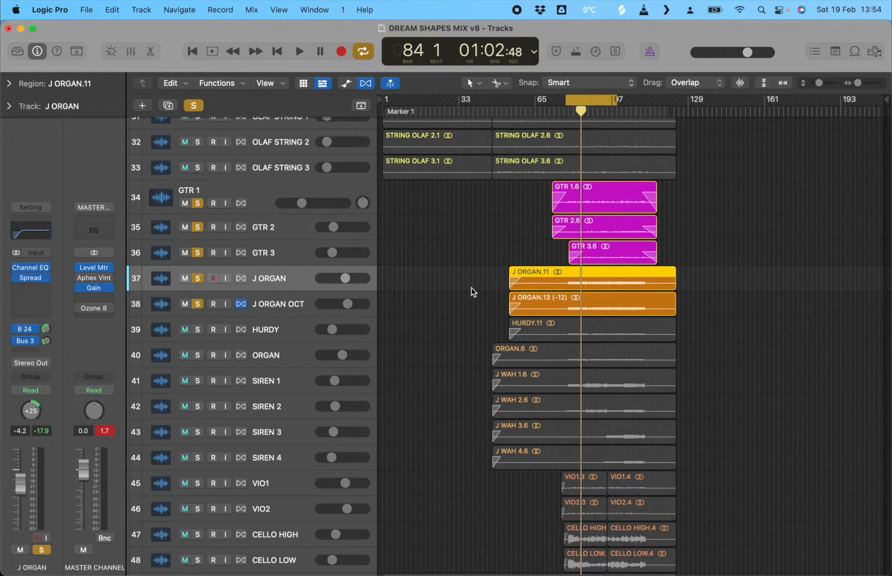
# Select the HURDY track and make it the only soloed track, clearing the guitar and organ solos
pyautogui.scroll(-1, 517, 295)
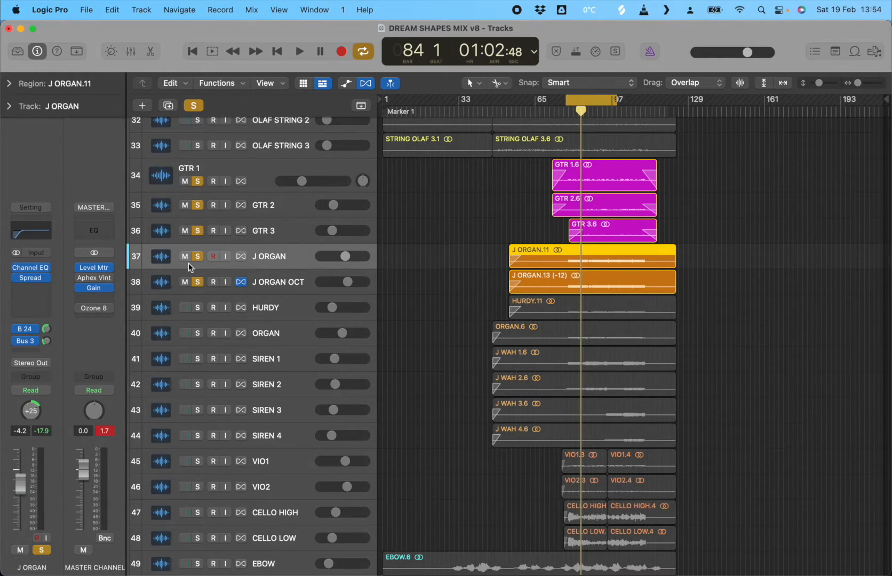
pyautogui.scroll(-3, 305, 341)
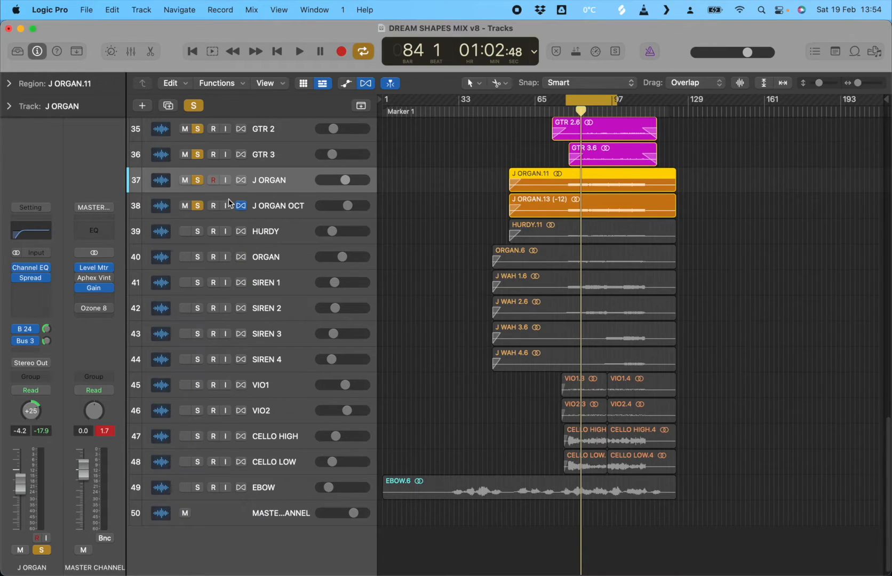
pyautogui.click(198, 232)
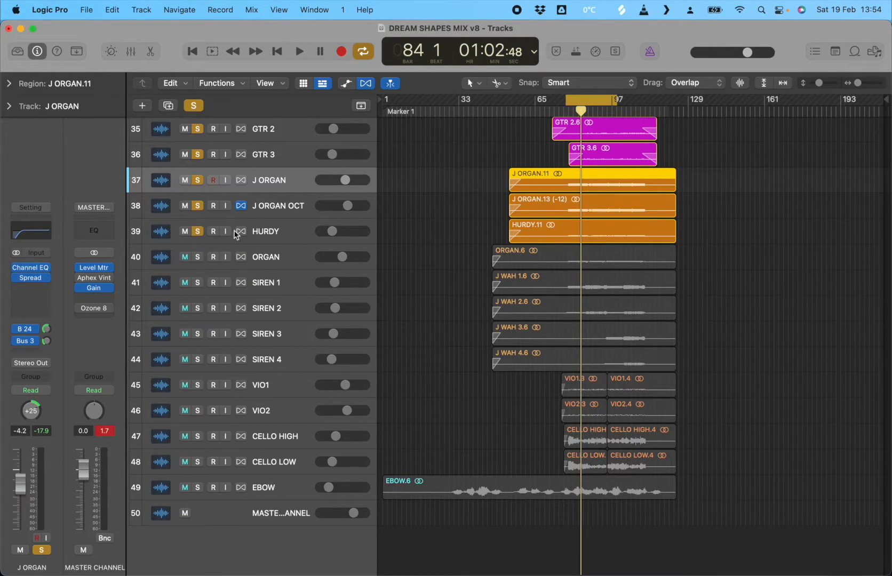
pyautogui.click(276, 239)
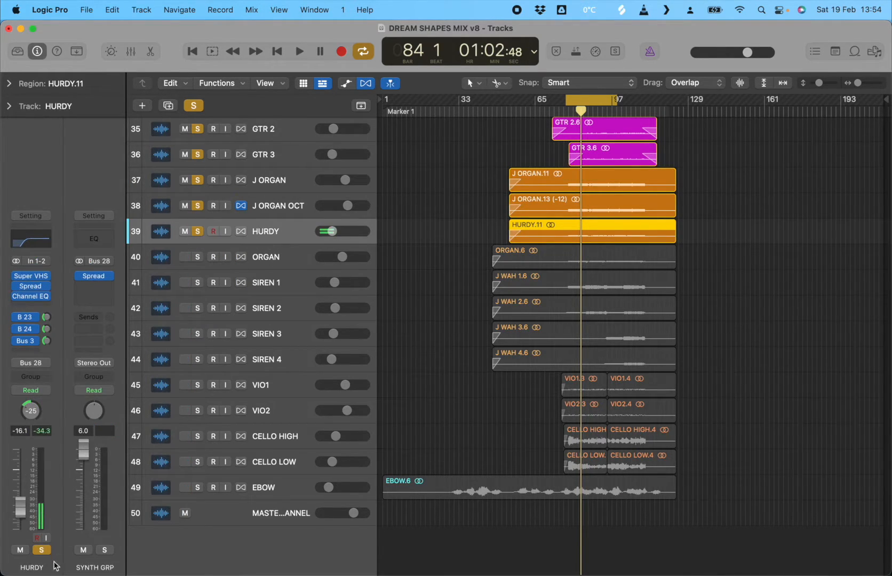
pyautogui.click(195, 106)
pyautogui.click(198, 231)
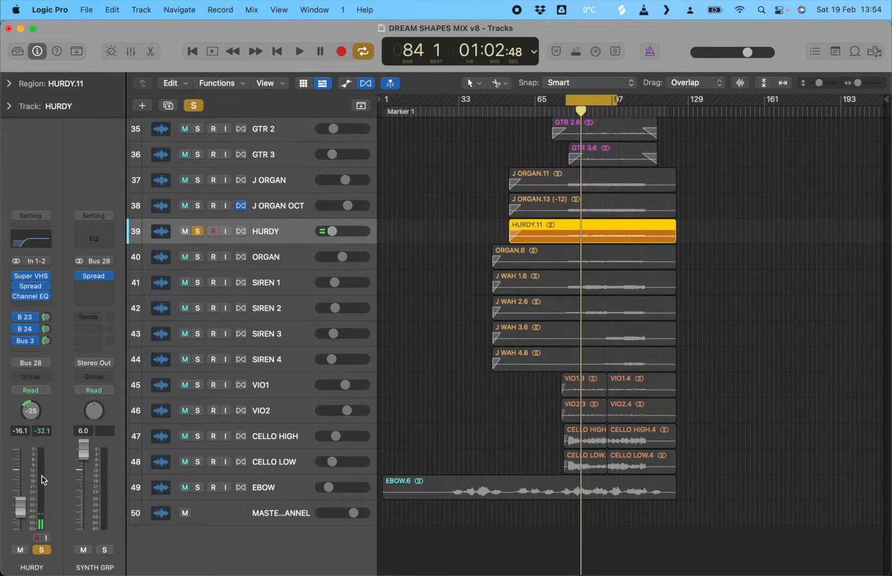
# Audition the soloed HURDY track and set its volume to 1.4 dB
pyautogui.press('space')
pyautogui.moveTo(19, 507); pyautogui.dragTo(16, 384)
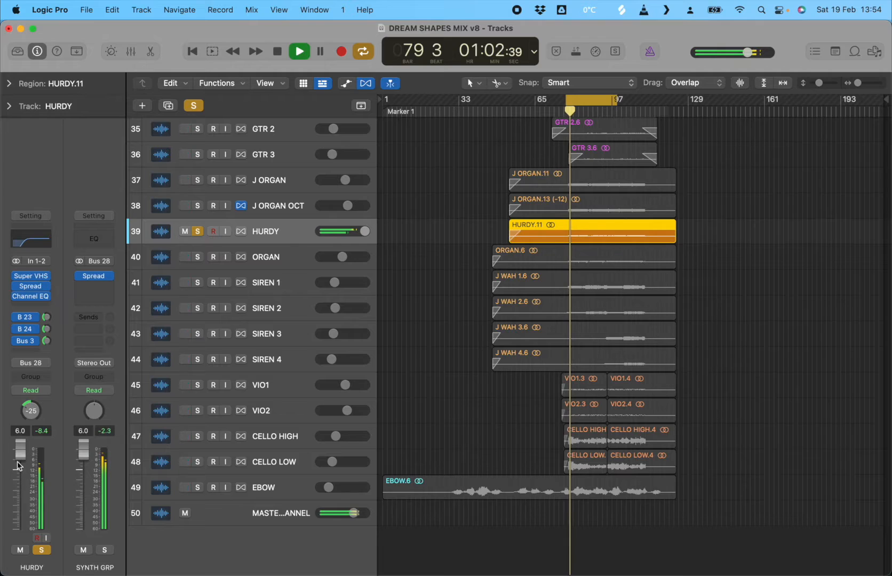
pyautogui.moveTo(20, 449); pyautogui.dragTo(21, 465)
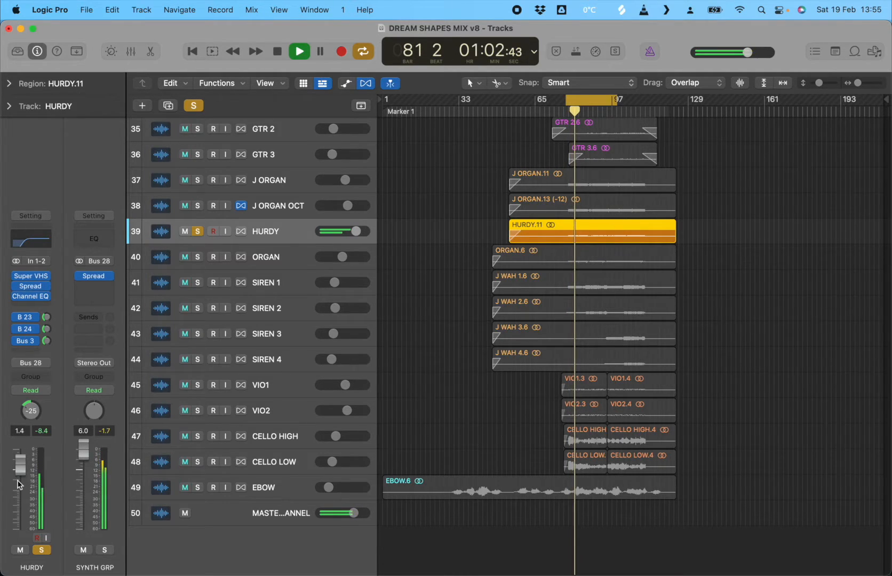
pyautogui.press('space')
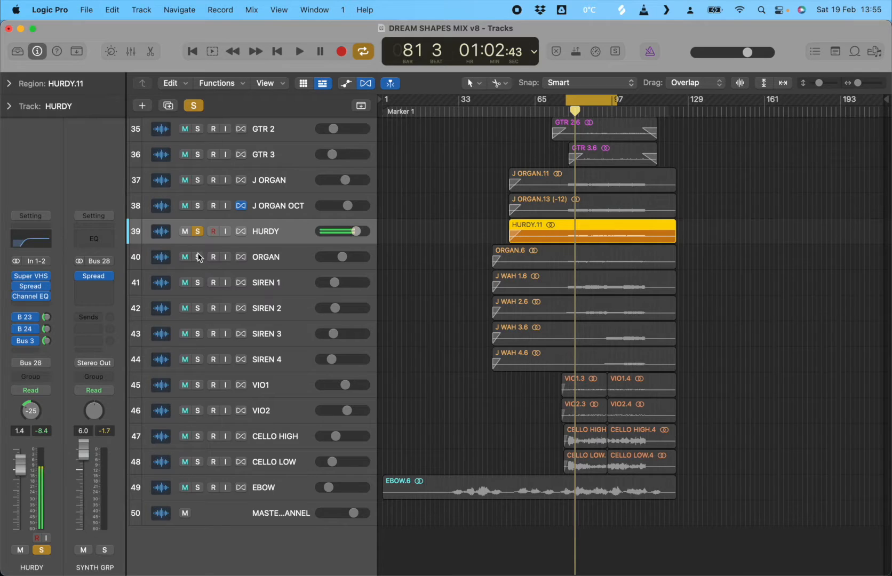
# During playback, solo ORGAN, J ORGAN OCT and J ORGAN, and remove the solo from HURDY
pyautogui.press('space')
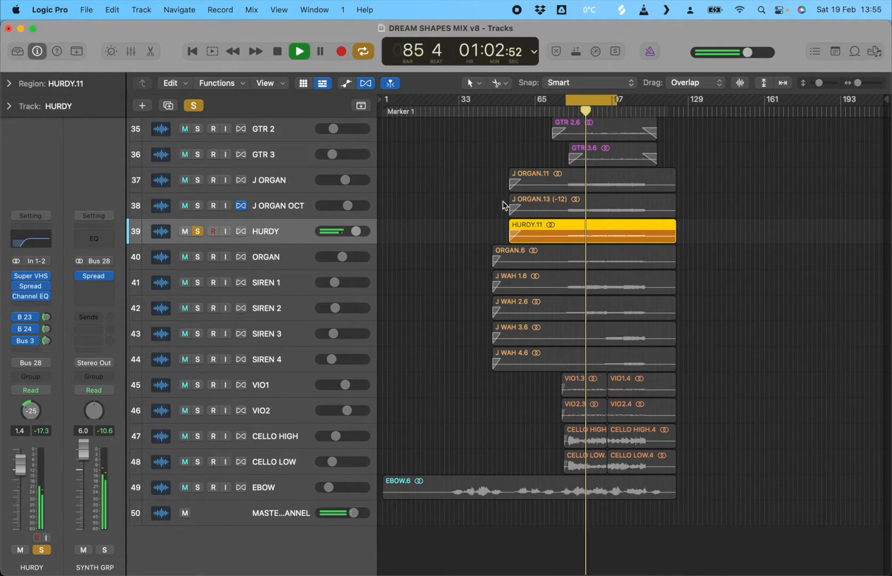
pyautogui.click(198, 257)
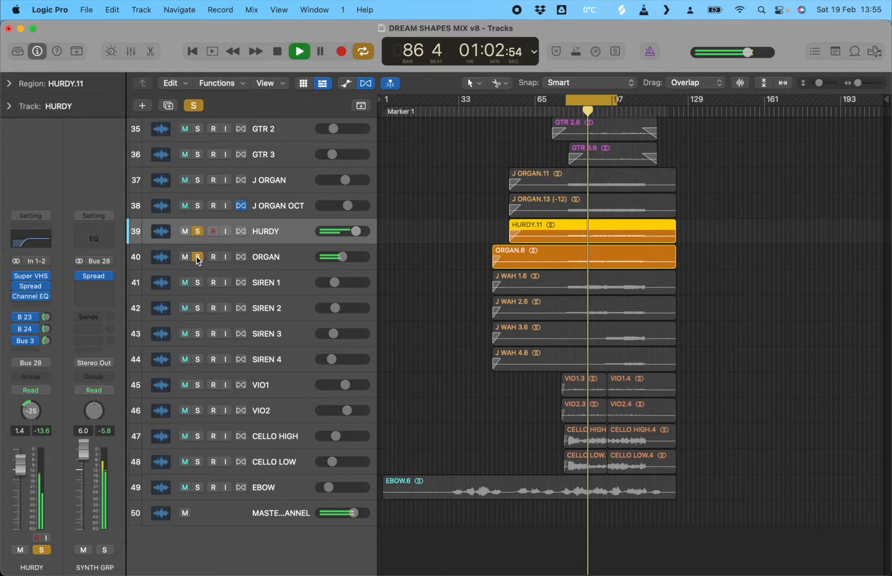
pyautogui.click(197, 206)
pyautogui.click(197, 180)
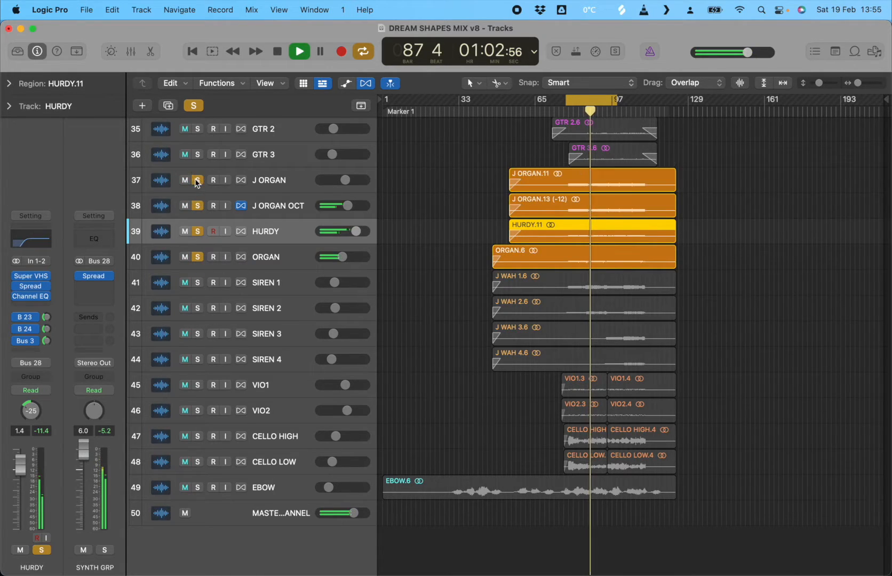
pyautogui.click(197, 231)
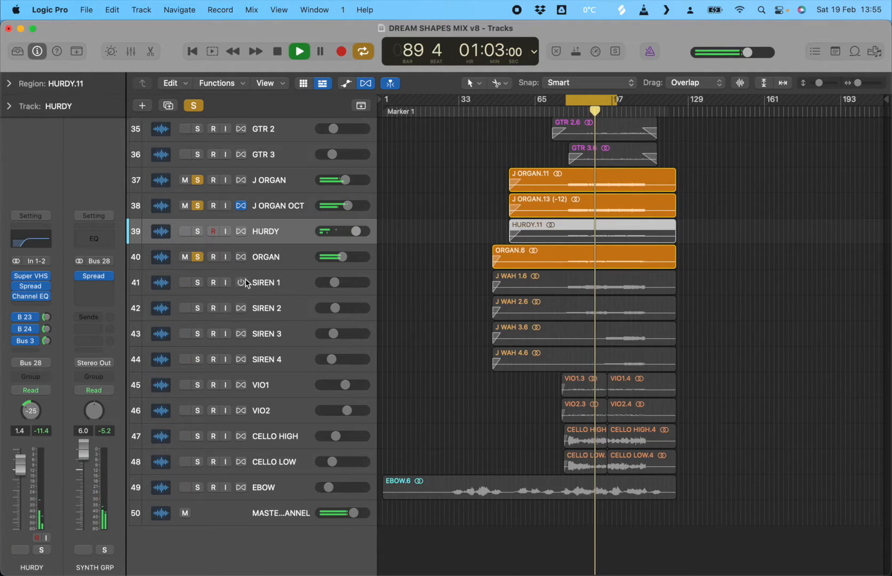
# Leave only ORGAN soloed and set its volume to 0.1 dB
pyautogui.click(197, 206)
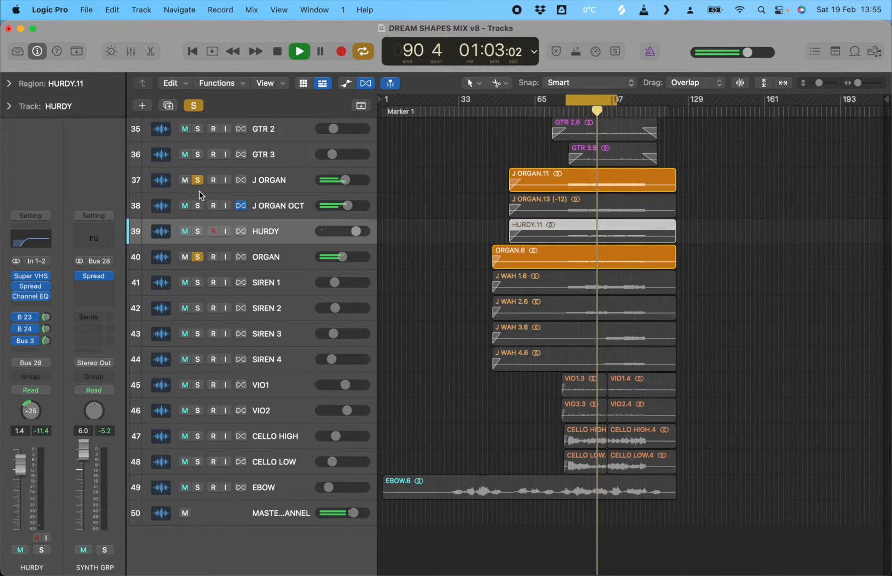
pyautogui.click(198, 180)
pyautogui.click(267, 257)
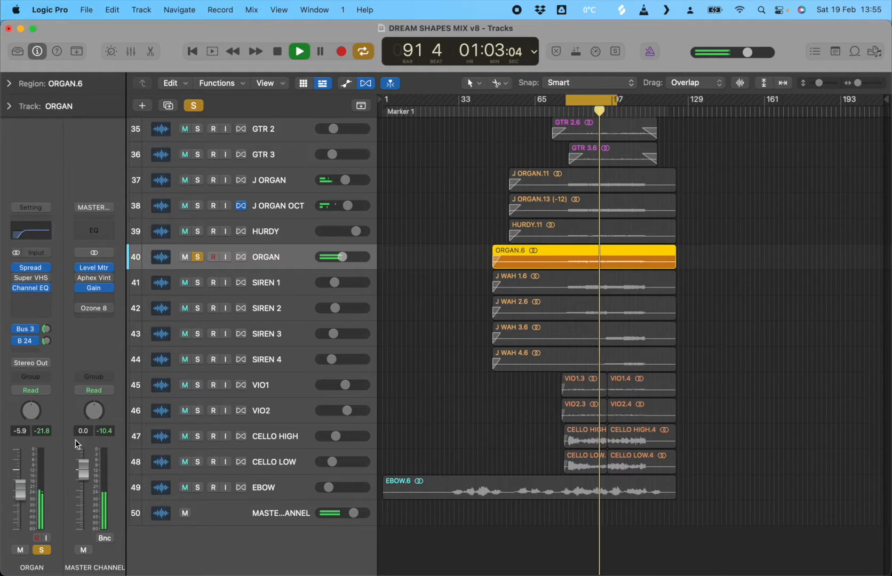
pyautogui.moveTo(21, 489); pyautogui.dragTo(21, 461)
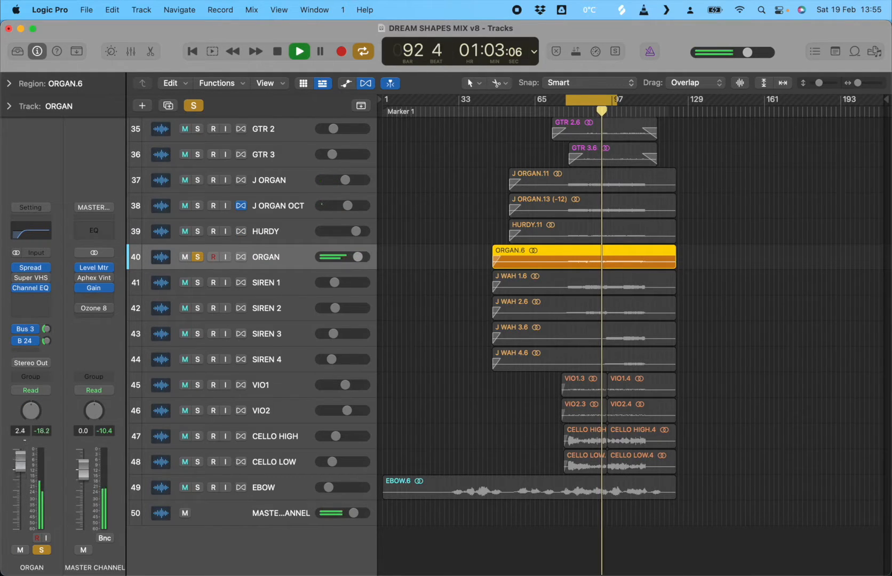
pyautogui.moveTo(20, 461); pyautogui.dragTo(21, 467)
# Mute HURDY, leave J ORGAN as the only soloed track and set its volume to 1.9 dB
pyautogui.moveTo(198, 180); pyautogui.dragTo(197, 231)
pyautogui.click(198, 231)
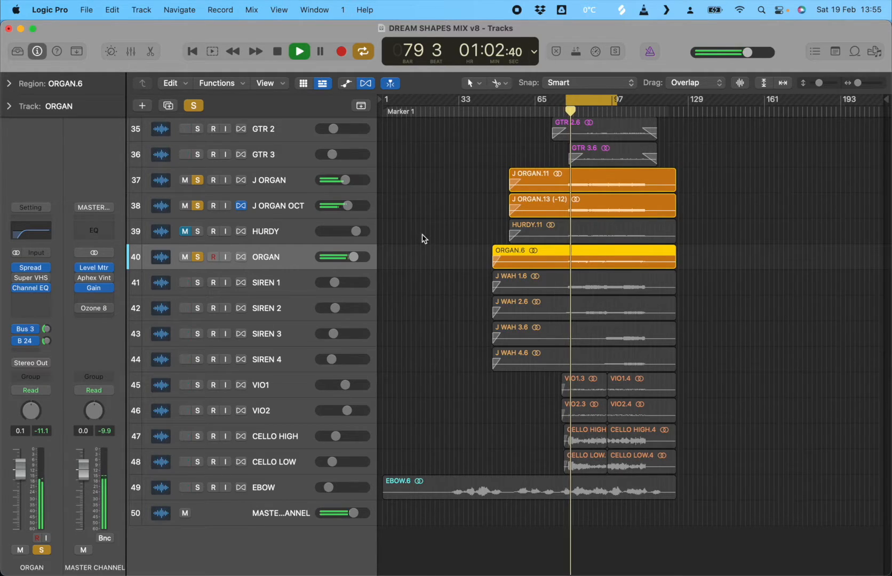
pyautogui.click(277, 180)
pyautogui.click(197, 205)
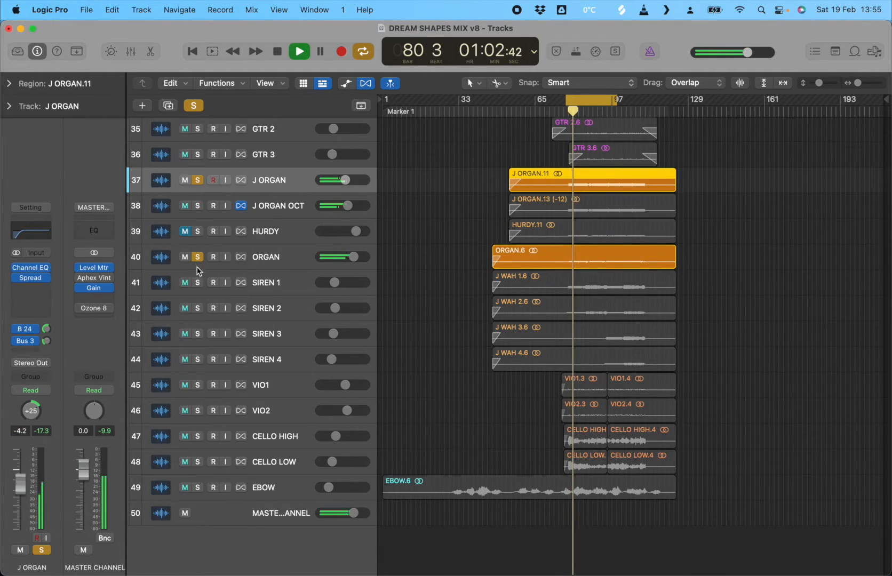
pyautogui.click(198, 258)
pyautogui.moveTo(20, 483); pyautogui.dragTo(20, 463)
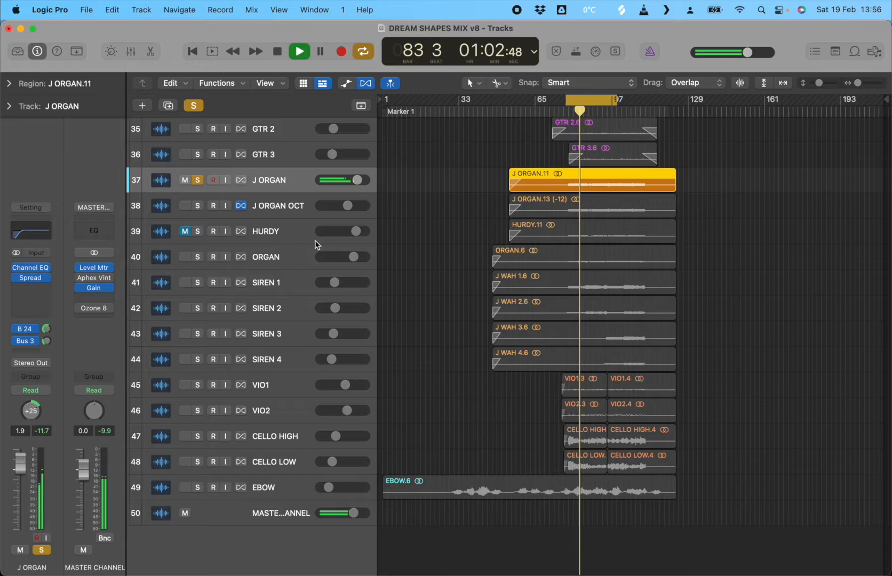
# Solo ORGAN and J ORGAN OCT alongside J ORGAN to hear the three together, and stop playback
pyautogui.click(185, 257)
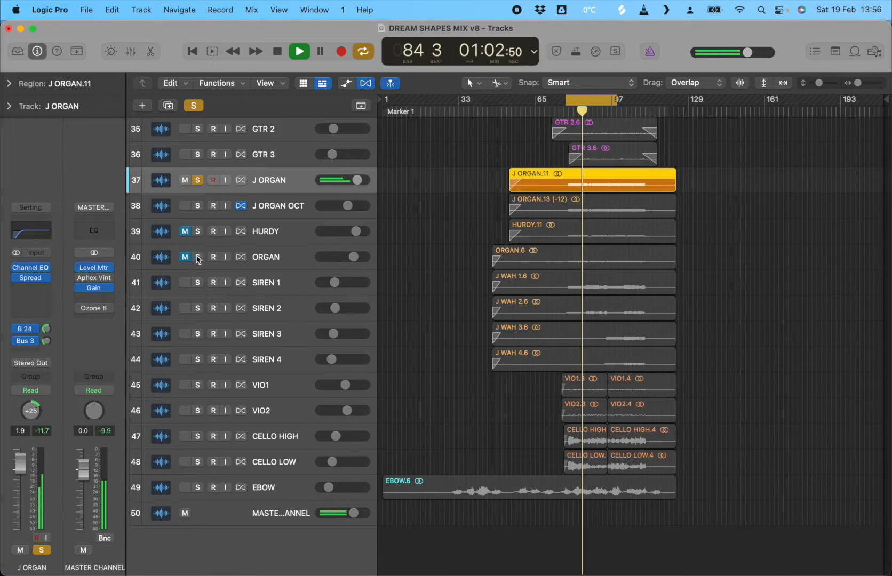
pyautogui.click(197, 257)
pyautogui.click(185, 256)
pyautogui.click(198, 205)
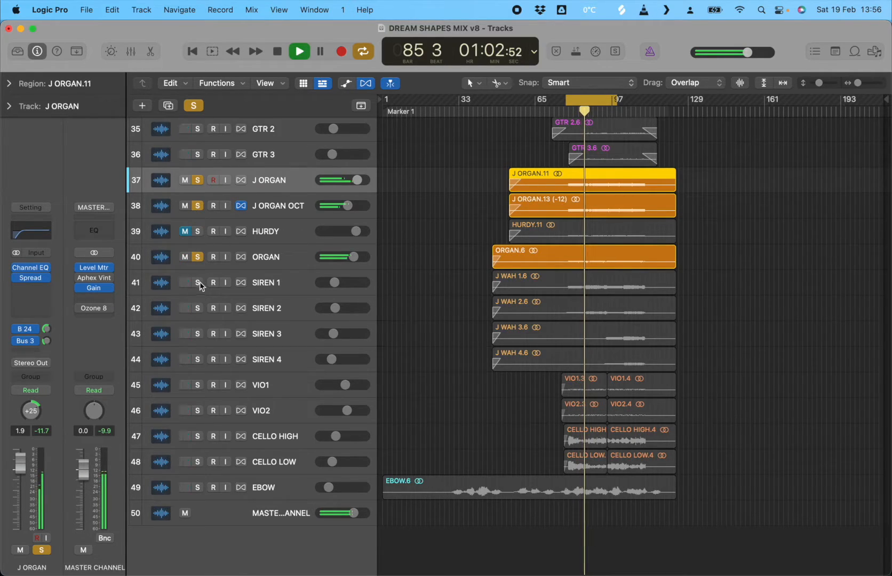
pyautogui.press('space')
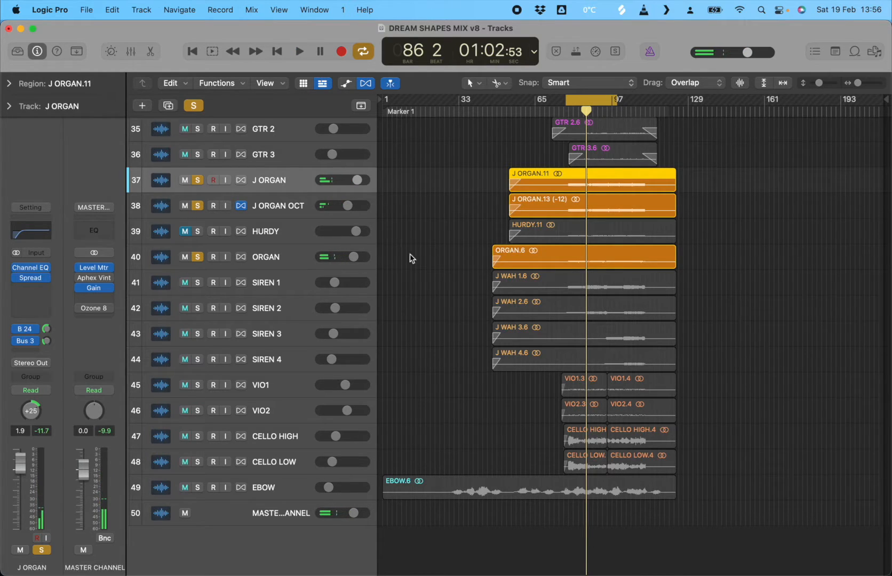
# Solo the SIREN 1 to SIREN 4 tracks and remove the solo from ORGAN, J ORGAN OCT and J ORGAN
pyautogui.scroll(-1, 304, 269)
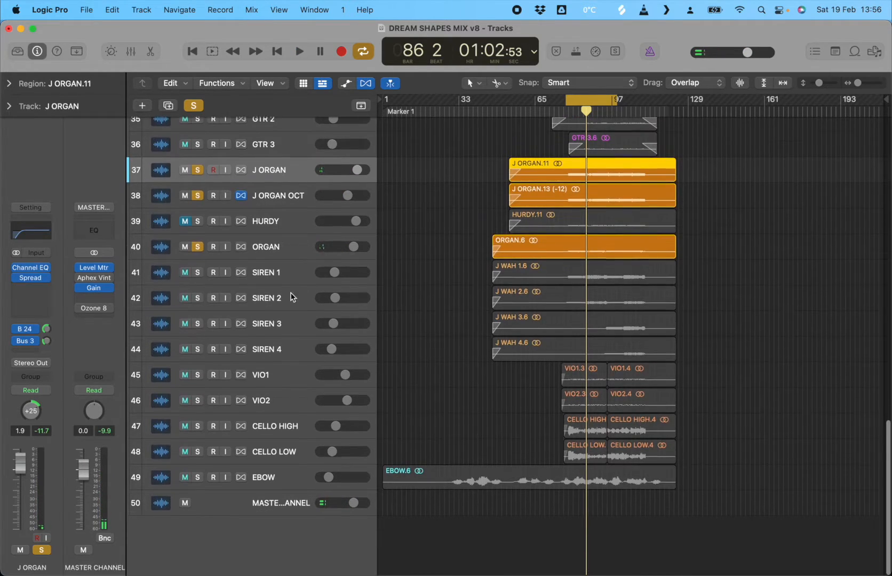
pyautogui.click(197, 273)
pyautogui.click(198, 299)
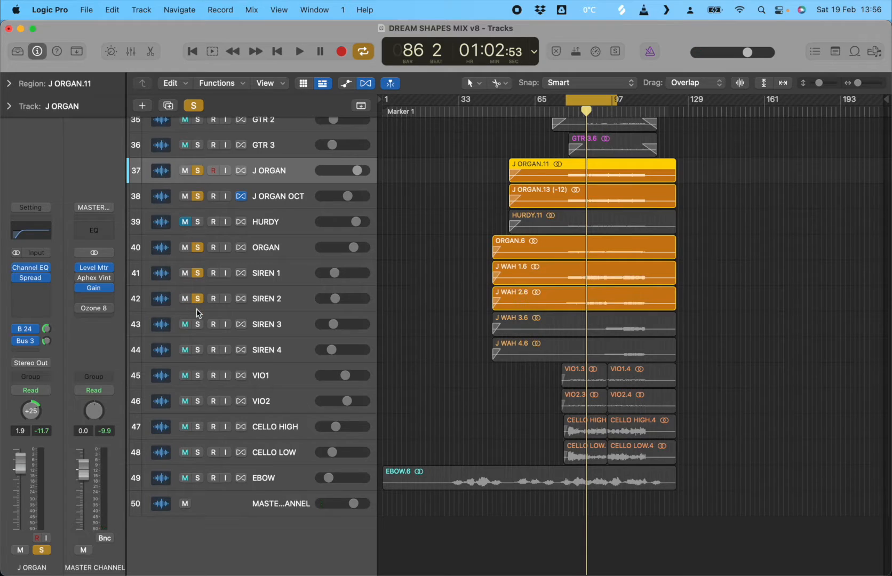
pyautogui.click(198, 247)
pyautogui.click(198, 196)
pyautogui.click(197, 170)
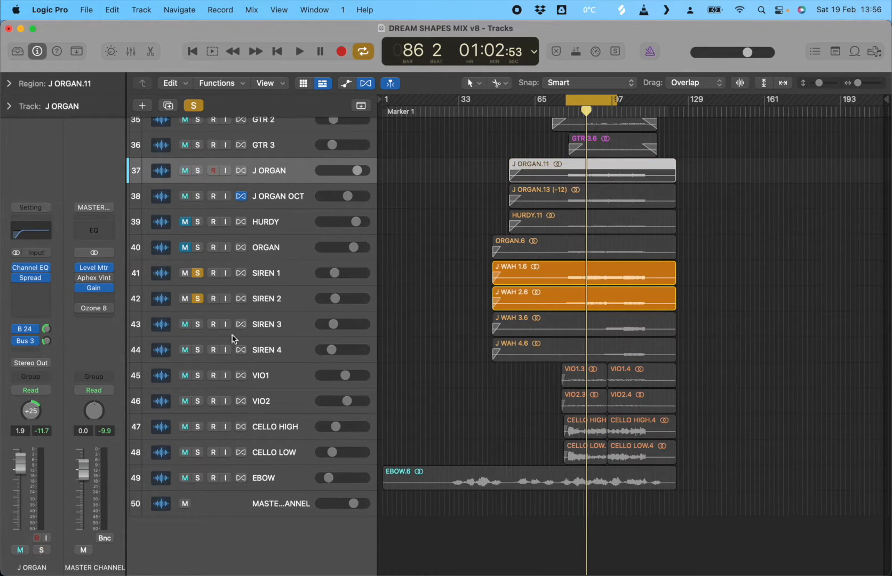
pyautogui.click(197, 324)
pyautogui.click(198, 350)
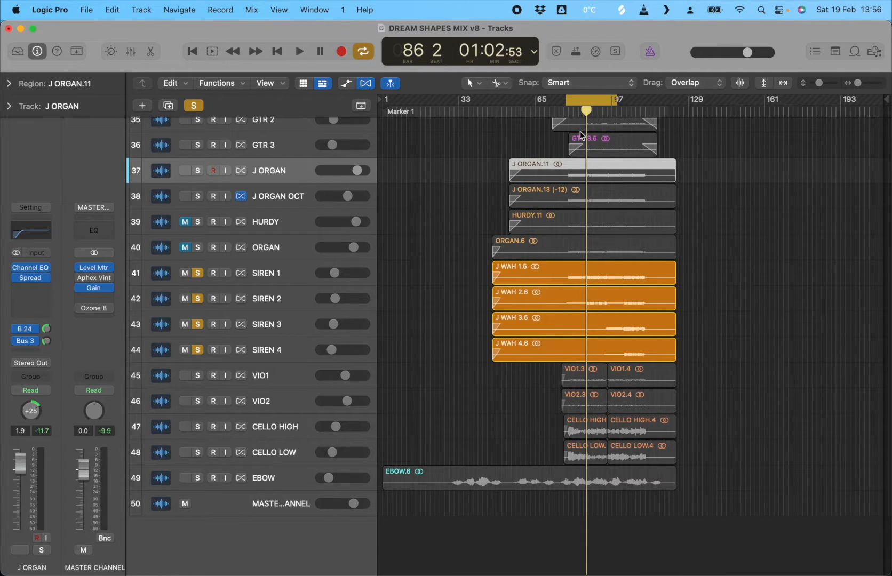
# Play the soloed siren tracks and check the channel strips of SIREN 1, SIREN 2 and SIREN 3
pyautogui.press('space')
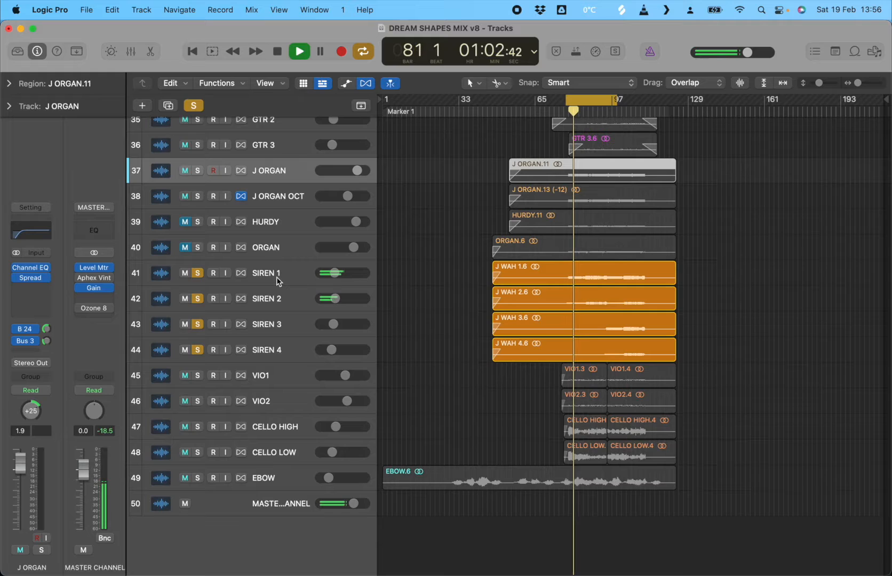
pyautogui.click(262, 275)
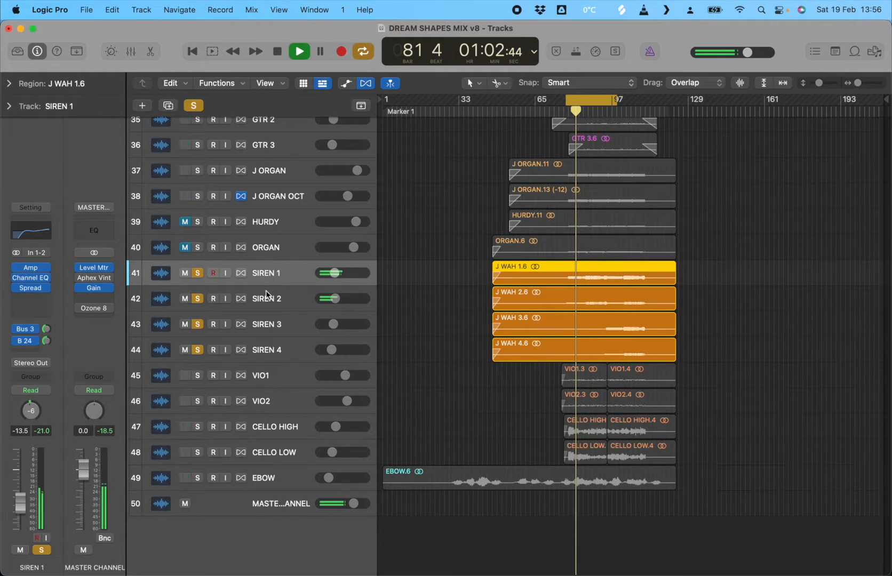
pyautogui.press('space')
pyautogui.click(267, 299)
pyautogui.click(269, 333)
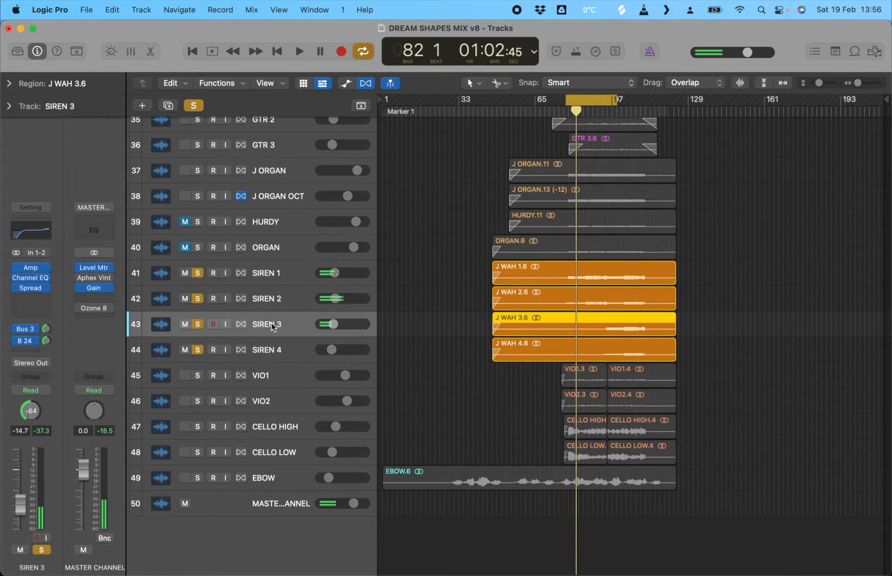
# Play the soloed sirens, set SIREN 1's volume to -4.2 dB and raise the volumes of SIREN 2, SIREN 3 and SIREN 4
pyautogui.click(267, 273)
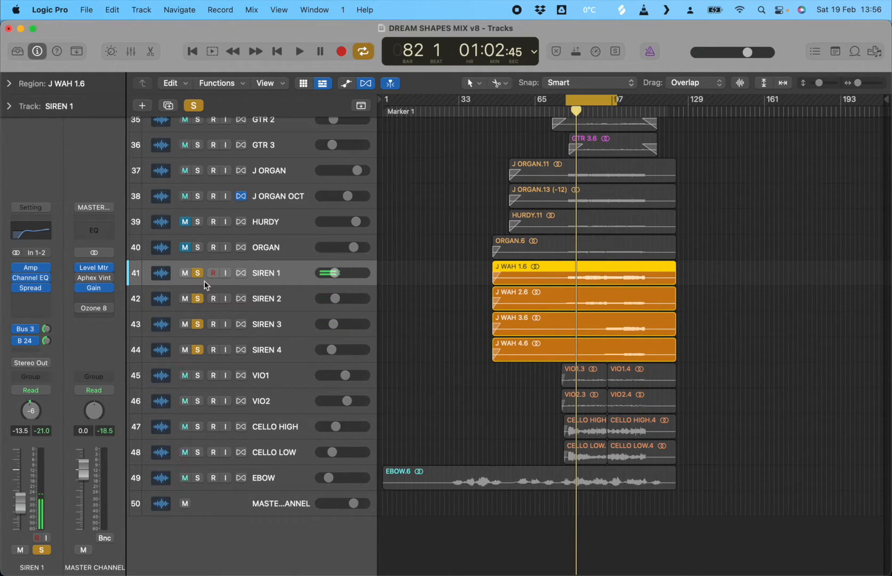
pyautogui.press('space')
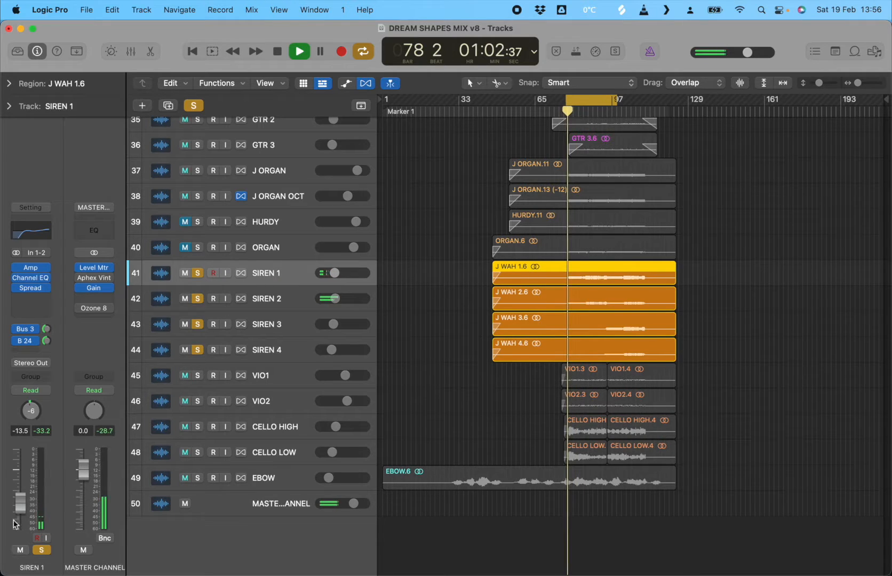
pyautogui.click(291, 298)
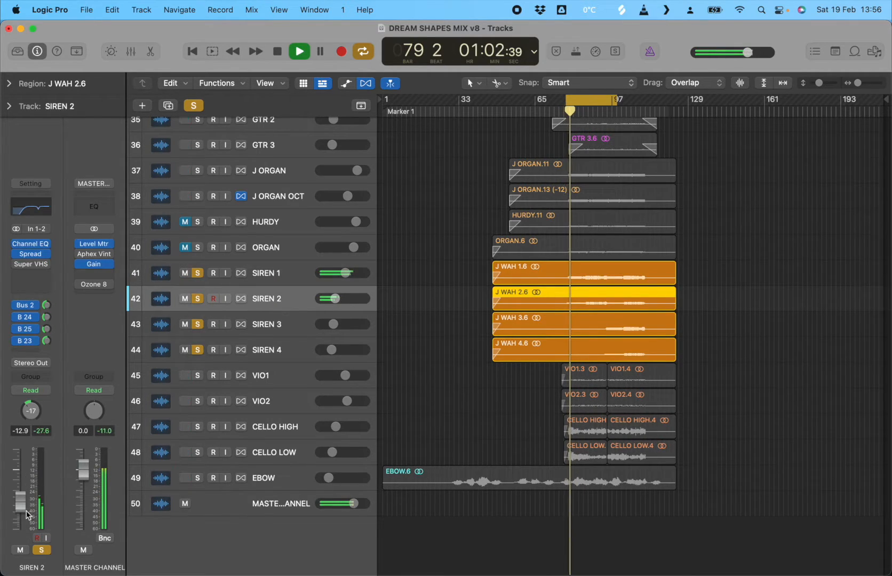
pyautogui.press('Down')
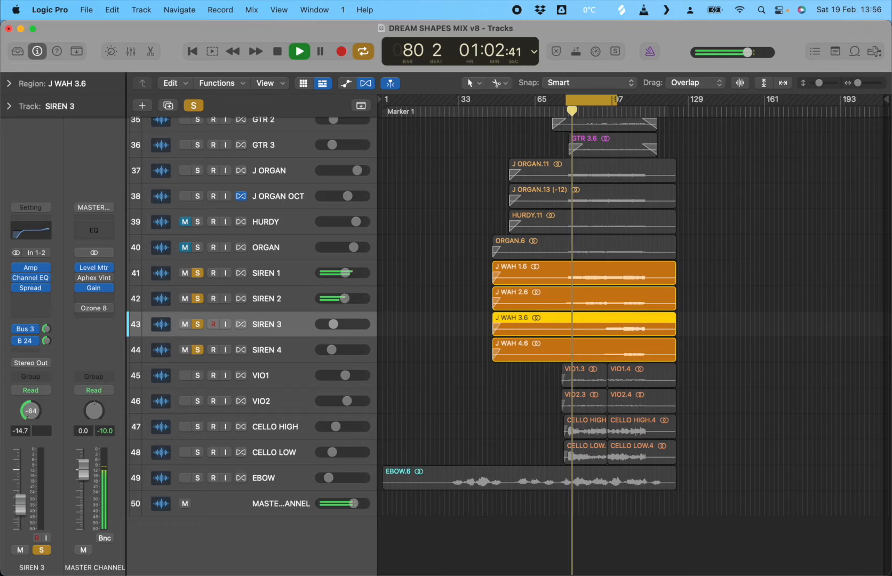
pyautogui.click(279, 350)
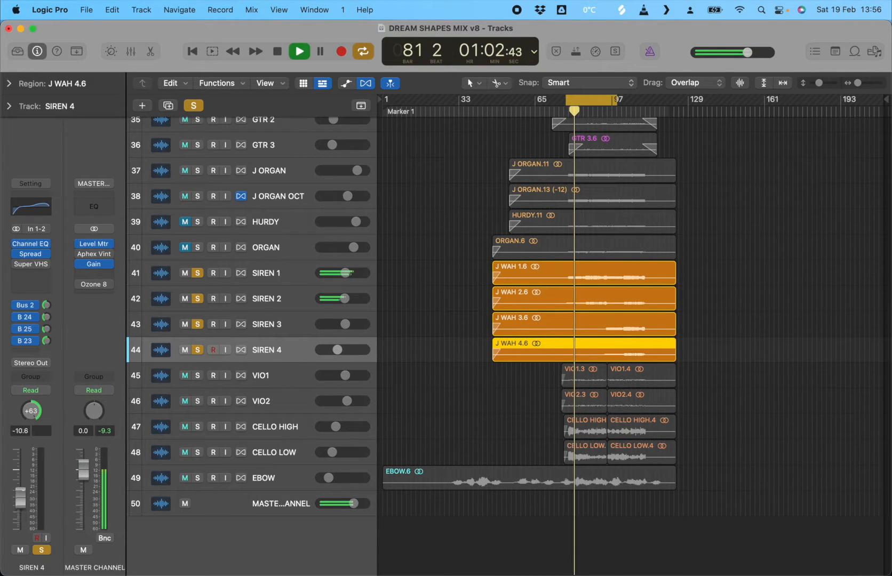
# Inspect the settings of SIREN 1's Amp Designer and Channel EQ plug-ins during playback, and close both
pyautogui.click(248, 274)
pyautogui.click(31, 268)
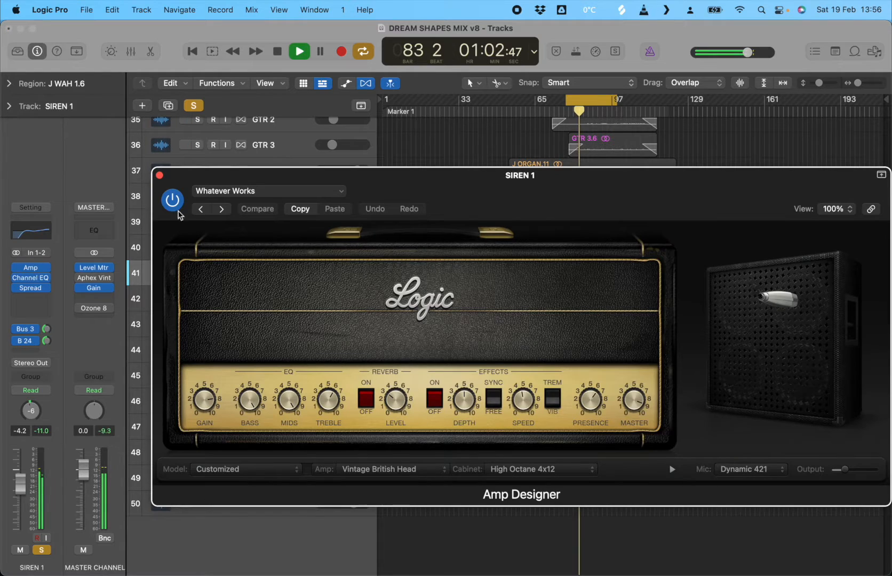
pyautogui.click(159, 175)
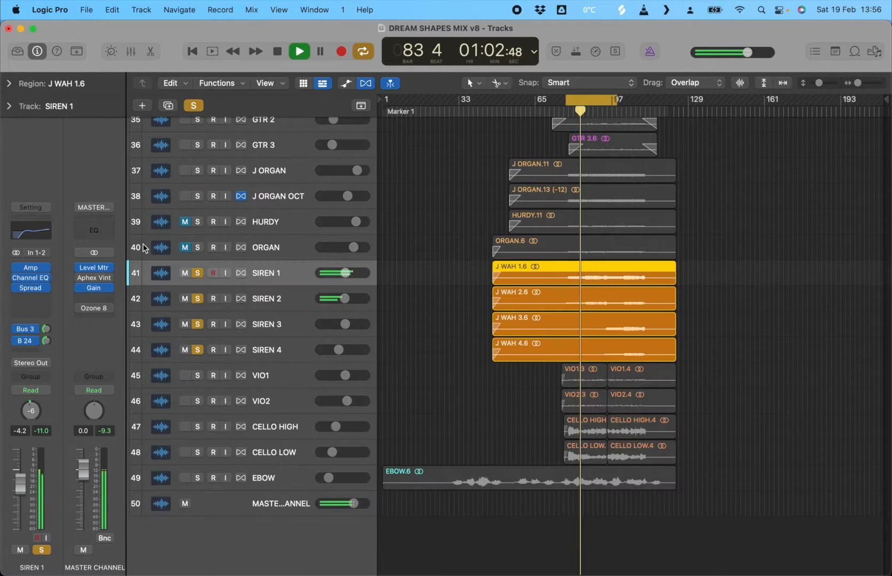
pyautogui.click(31, 281)
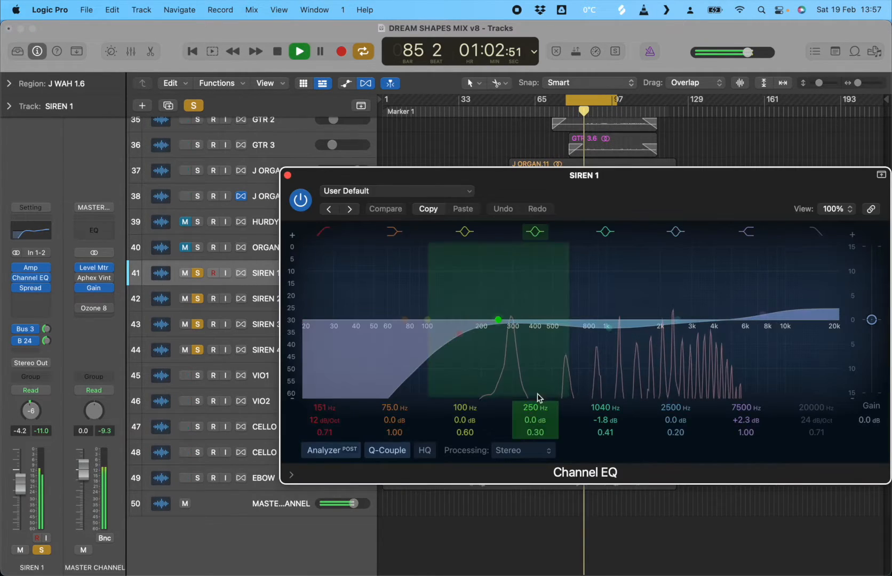
pyautogui.click(287, 175)
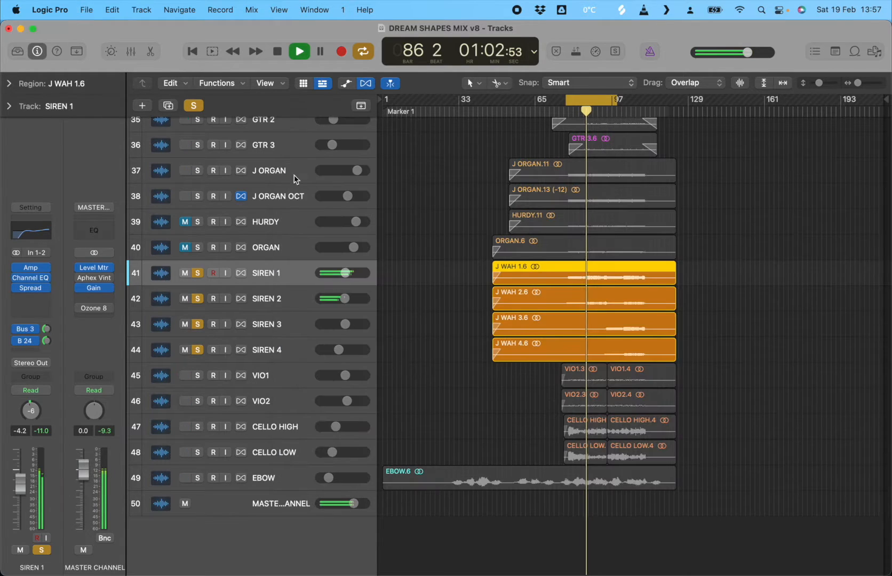
# Browse the presets of SIREN 1's Stereo Spread and audition Light LF & HF Spread
pyautogui.click(31, 289)
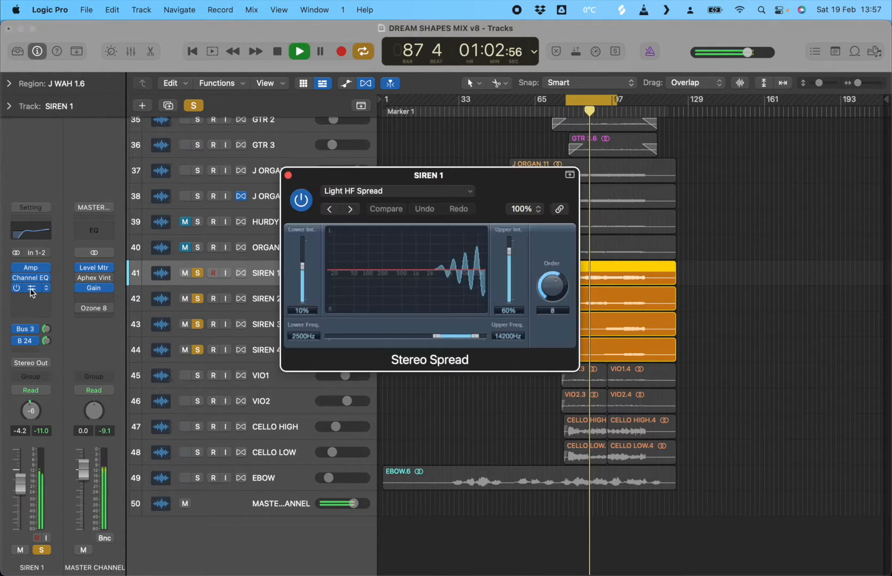
pyautogui.click(360, 192)
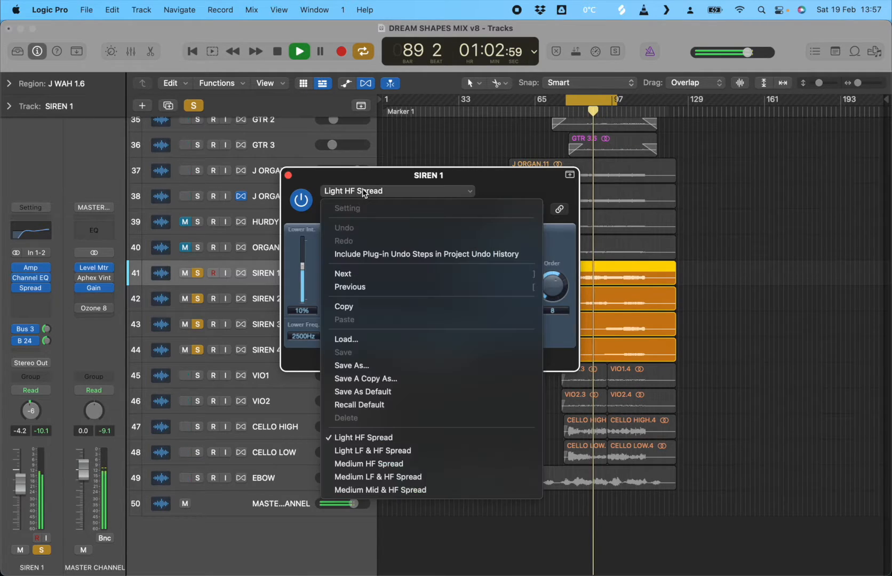
pyautogui.click(324, 184)
pyautogui.click(288, 175)
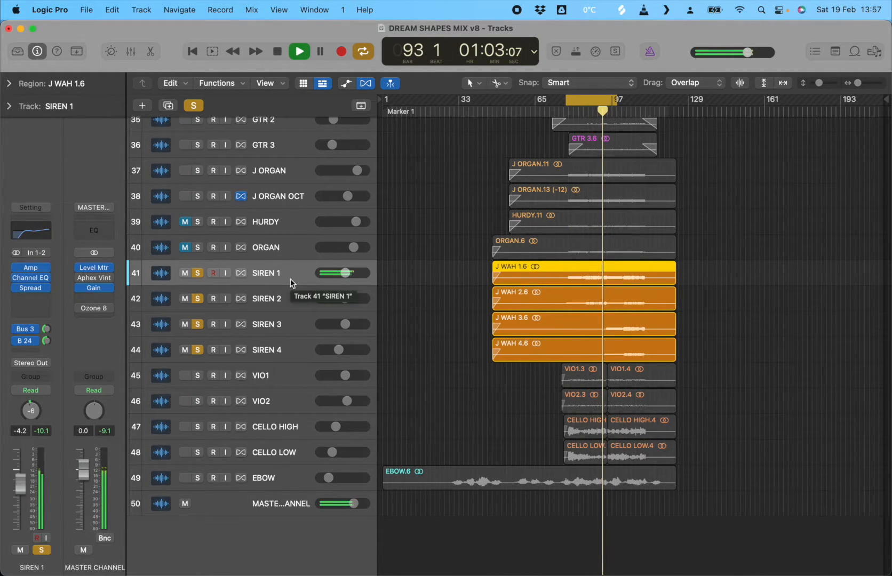
pyautogui.click(31, 288)
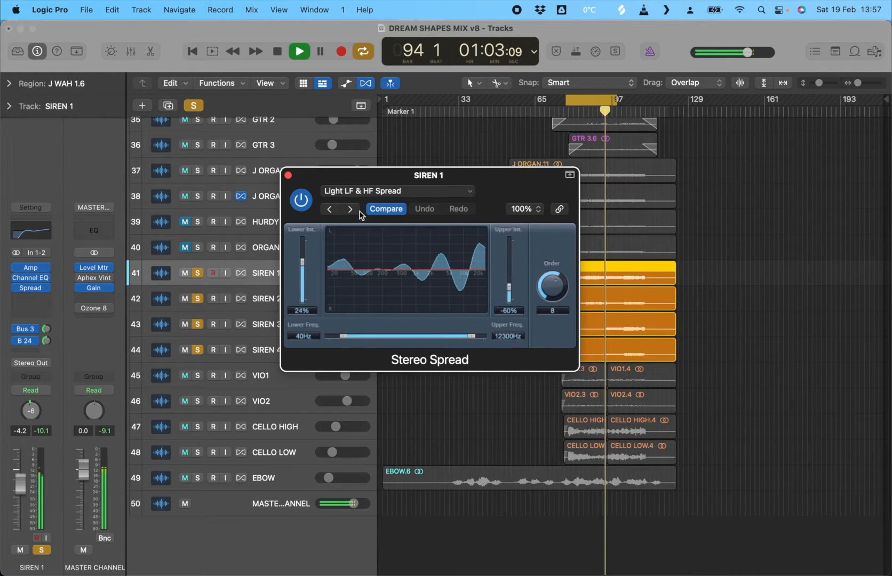
pyautogui.click(351, 209)
pyautogui.click(330, 211)
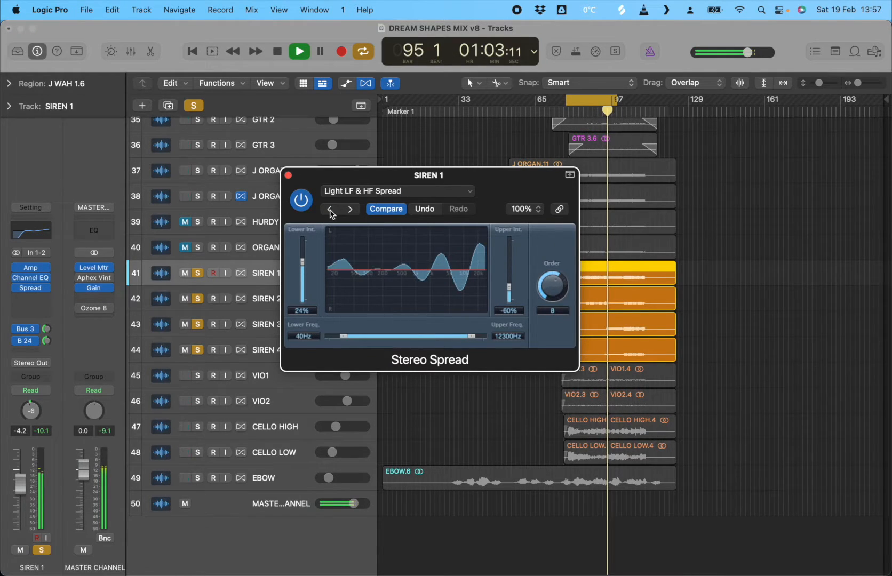
pyautogui.click(288, 174)
# Bypass the master channel's Gain plug-in and switch SIREN 1's Stereo Spread to the Medium LF & HF Spread preset
pyautogui.click(80, 288)
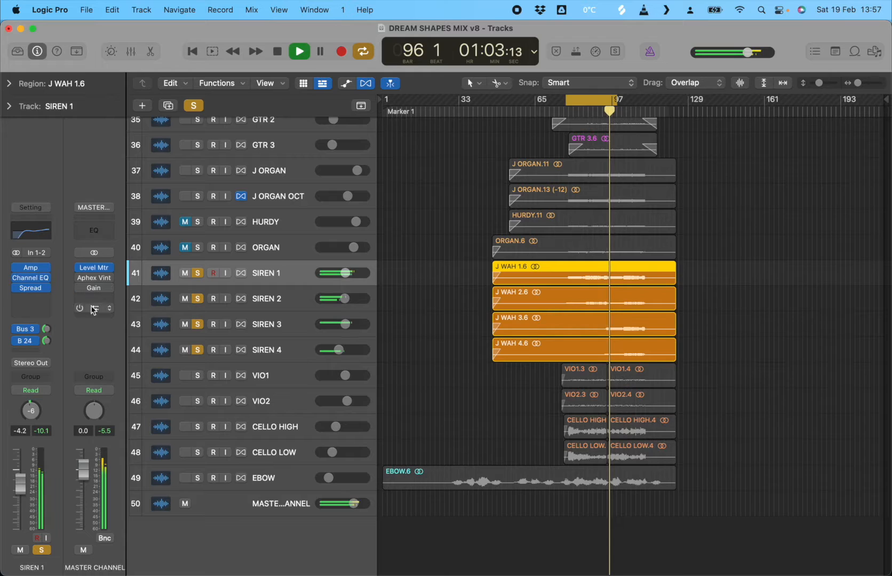
pyautogui.click(30, 288)
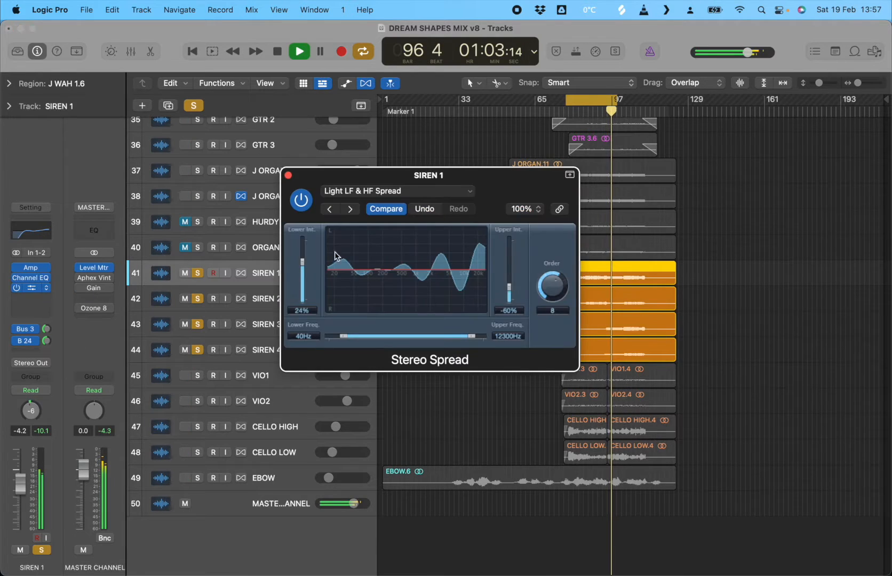
pyautogui.click(351, 210)
pyautogui.click(351, 209)
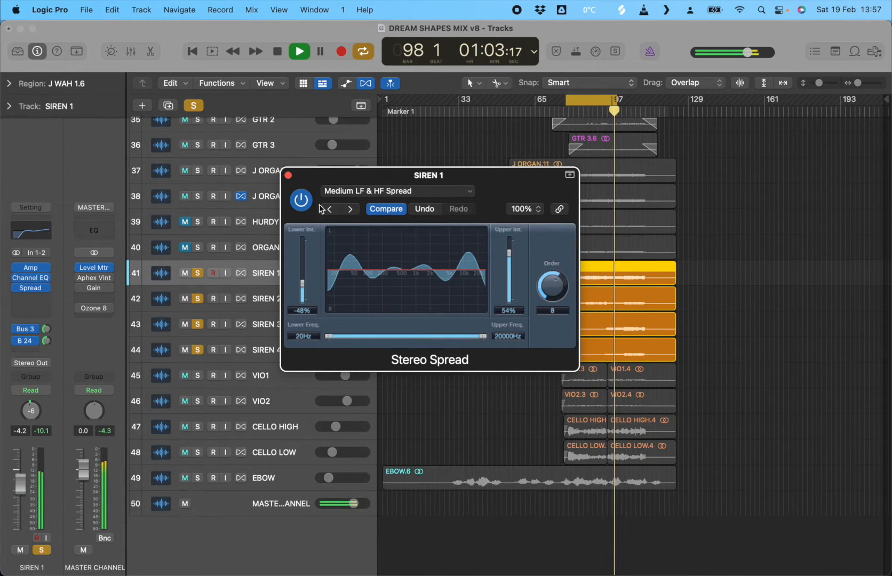
pyautogui.click(288, 175)
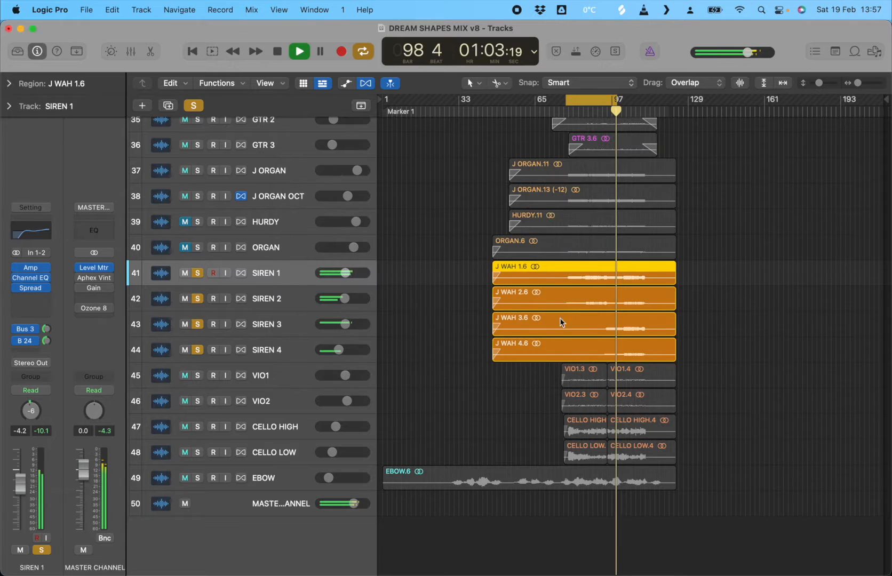
# Add ORGAN, J ORGAN OCT and J ORGAN to the soloed siren tracks
pyautogui.click(197, 248)
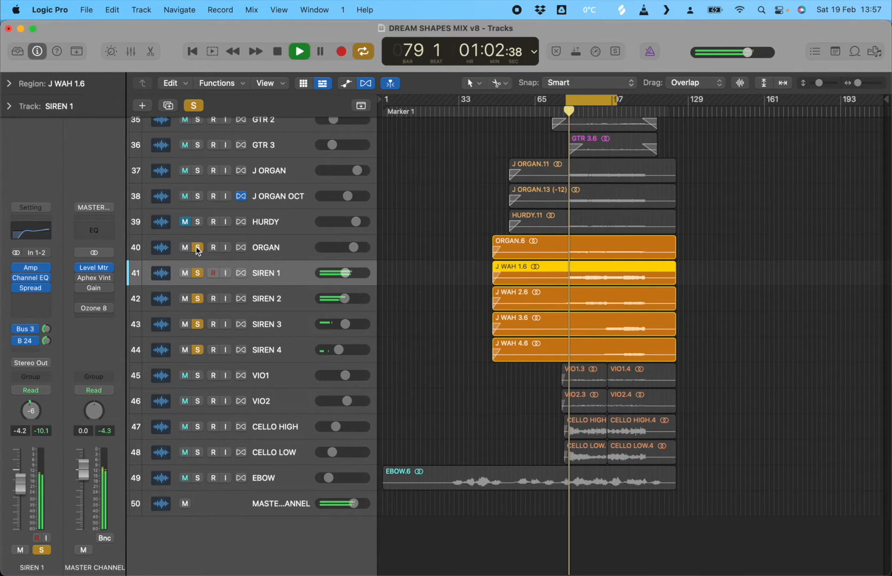
pyautogui.click(197, 196)
pyautogui.click(198, 171)
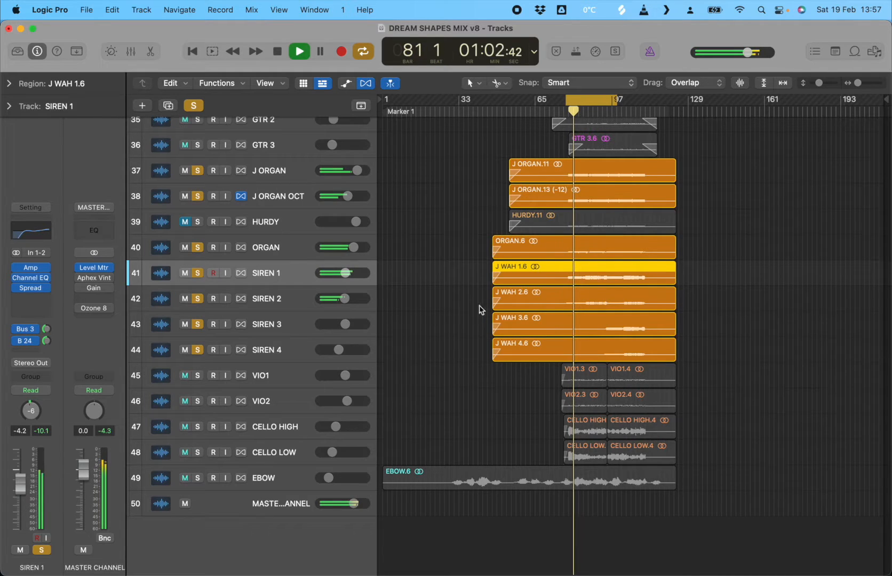
# Solo GTR 1, GTR 2 and GTR 3 along with the organs and sirens
pyautogui.scroll(1, 435, 315)
pyautogui.scroll(3, 435, 316)
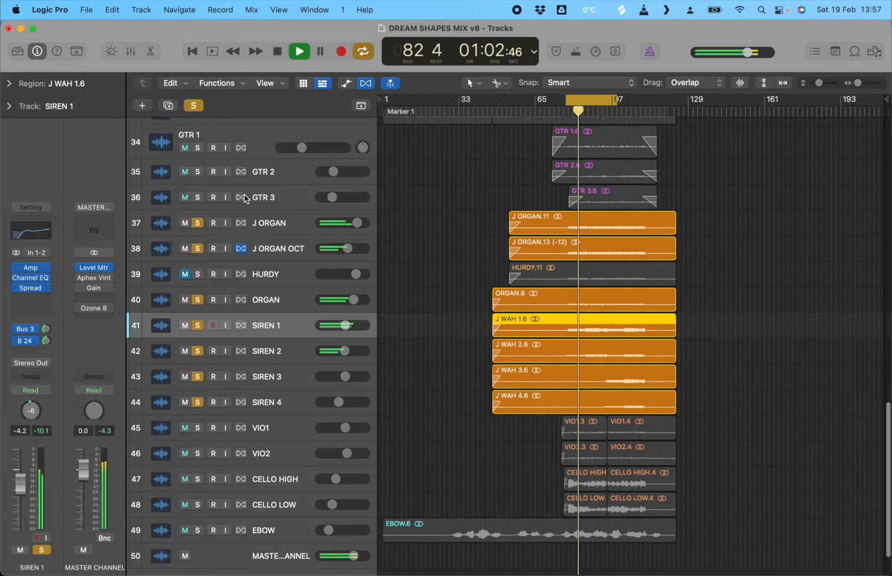
pyautogui.scroll(5, 245, 199)
pyautogui.moveTo(198, 264); pyautogui.dragTo(198, 216)
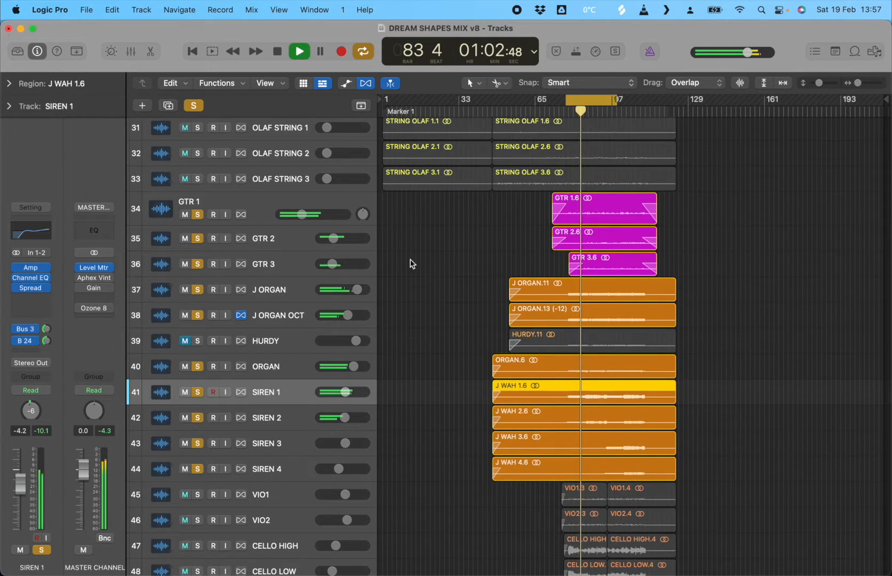
pyautogui.scroll(-2, 415, 342)
pyautogui.scroll(-4, 415, 342)
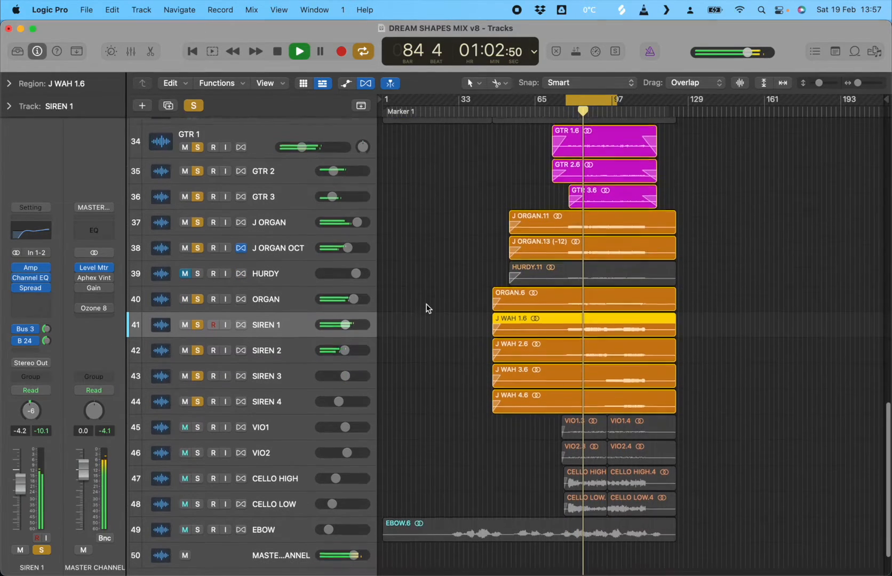
pyautogui.scroll(-2, 431, 330)
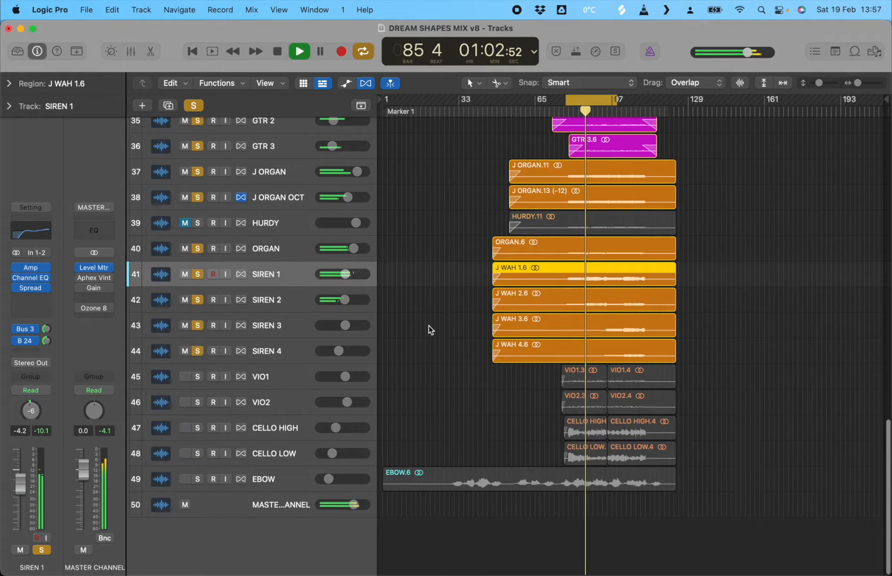
pyautogui.scroll(1, 431, 330)
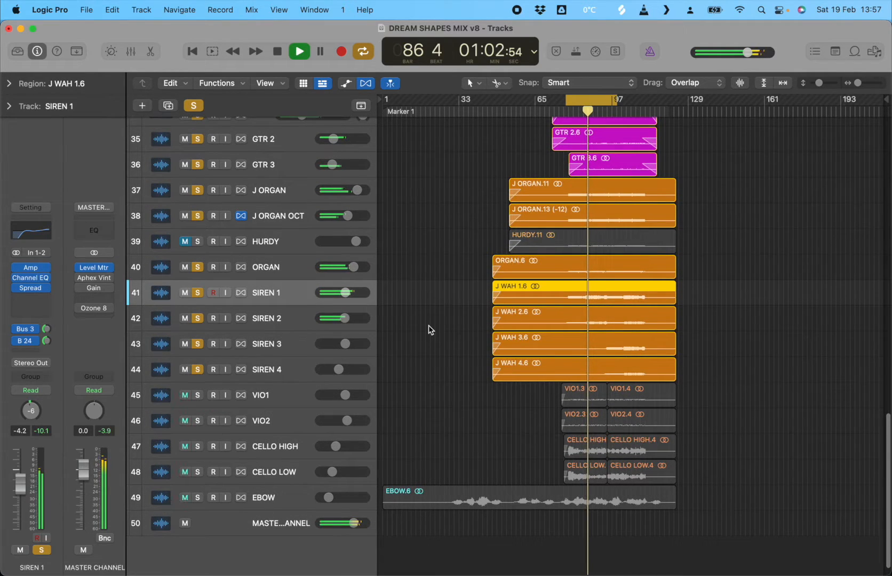
pyautogui.scroll(-1, 431, 330)
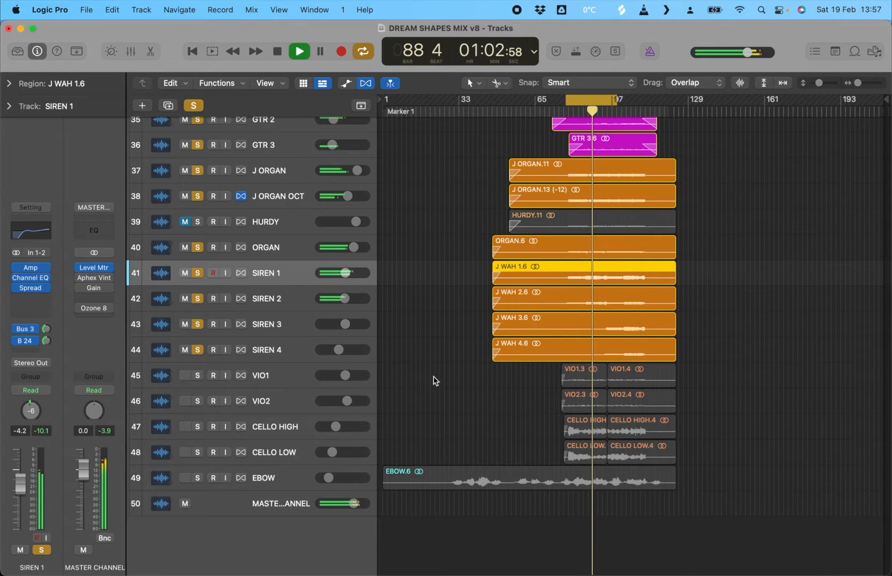
# Solo the drum tracks 1 to 9, from the first SNARE B down to the second CYMB B
pyautogui.scroll(8, 414, 243)
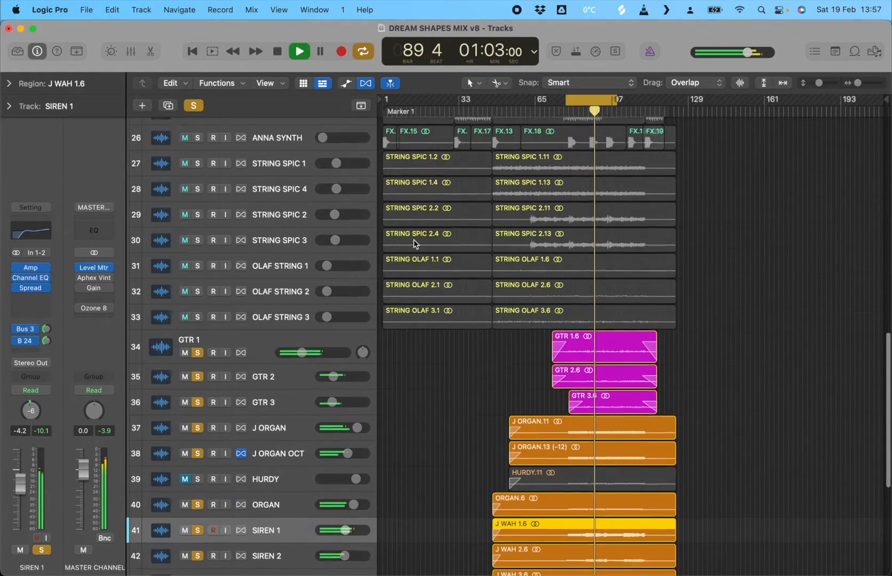
pyautogui.scroll(4, 413, 242)
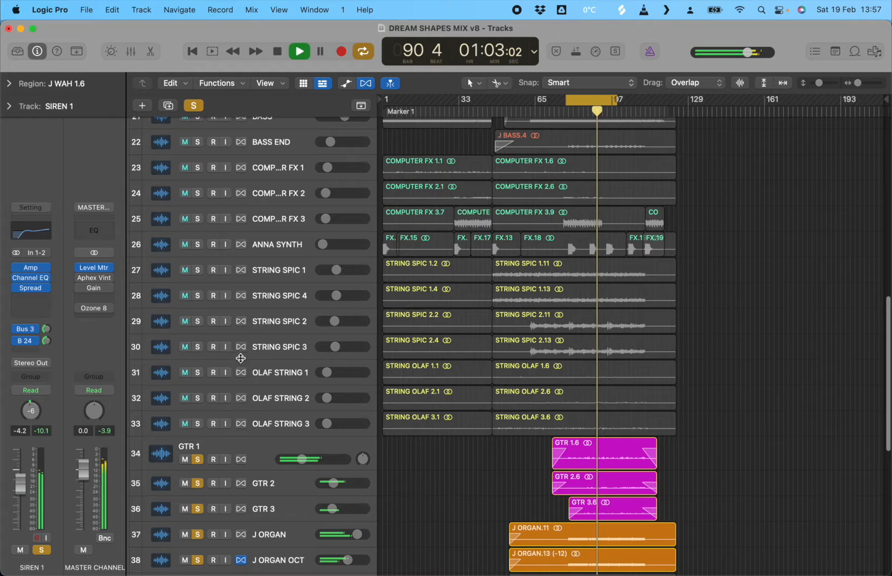
pyautogui.scroll(18, 240, 357)
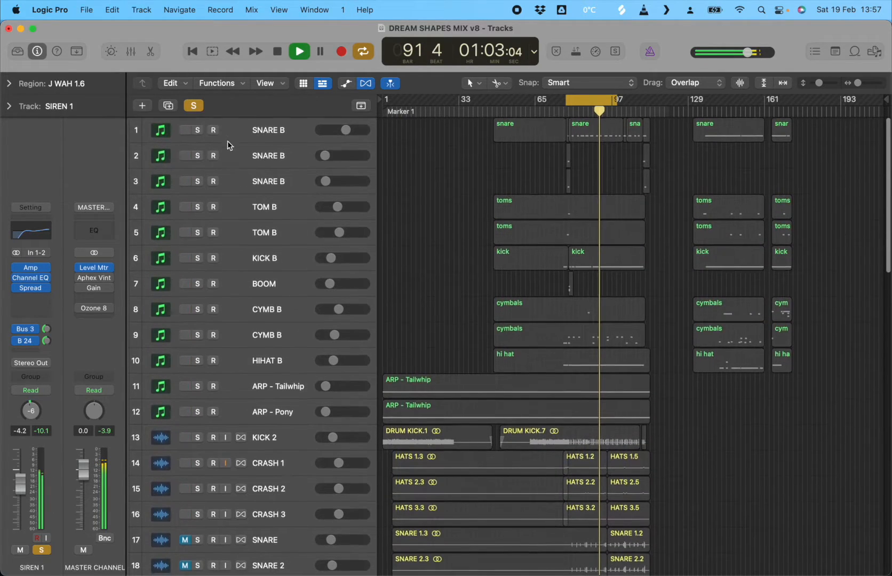
pyautogui.click(197, 335)
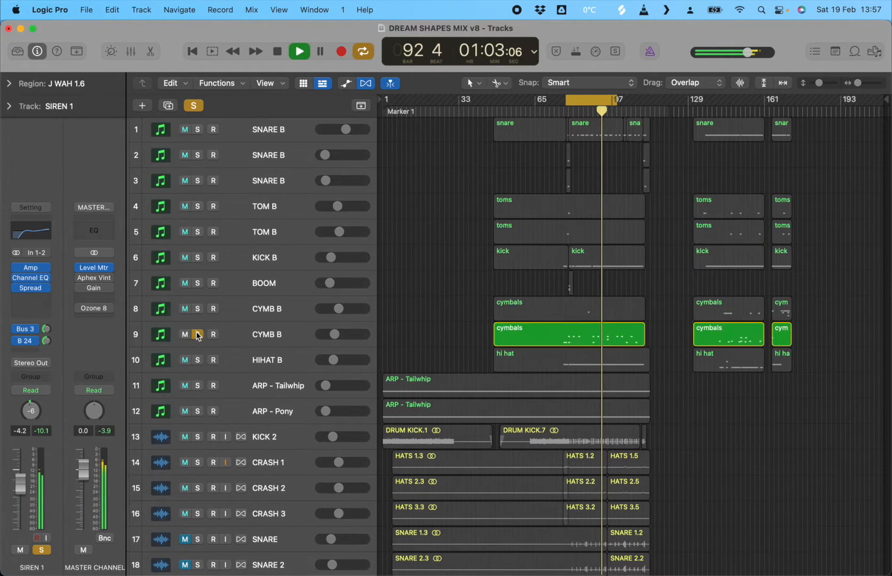
pyautogui.moveTo(197, 334); pyautogui.dragTo(197, 129)
# Solo HIHAT B, KICK 2 and CRASH 1 to CRASH 3 as well
pyautogui.scroll(-5, 219, 356)
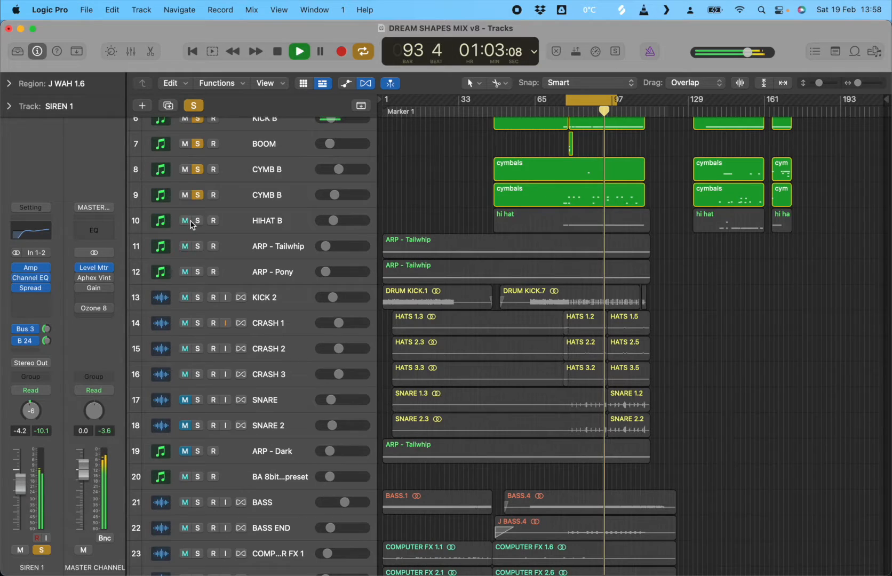
pyautogui.click(198, 220)
pyautogui.moveTo(197, 297); pyautogui.dragTo(198, 377)
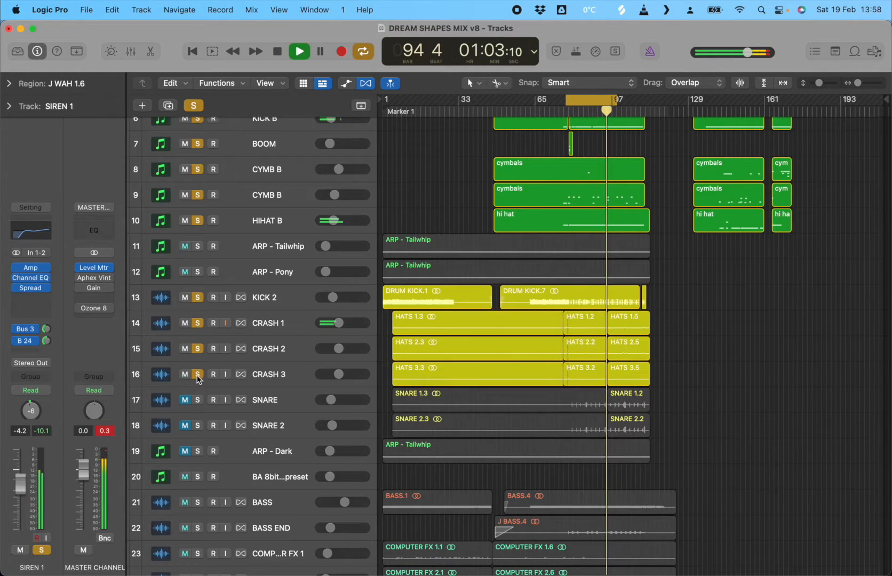
# Add the BASS and BASS END tracks to the solo group and return to the guitar and organ tracks
pyautogui.scroll(-4, 222, 394)
pyautogui.scroll(-3, 196, 357)
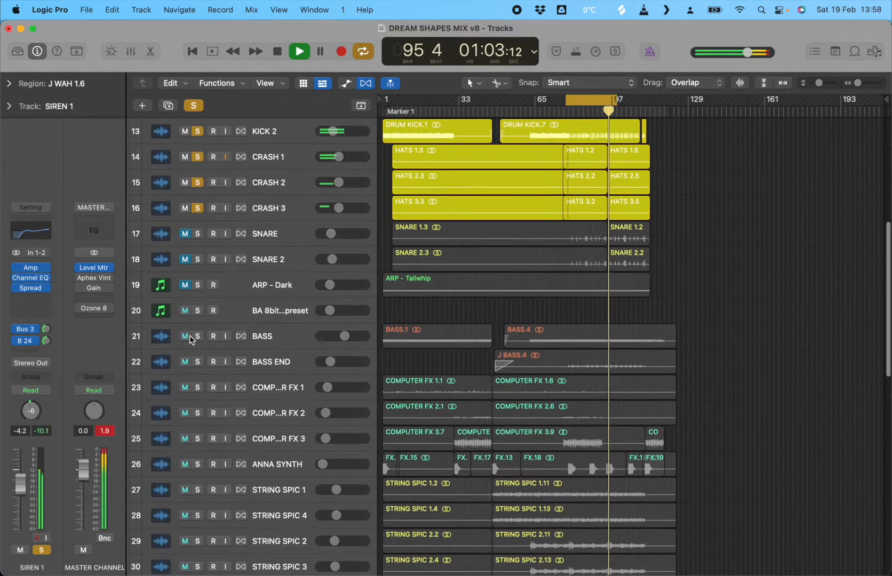
pyautogui.click(198, 337)
pyautogui.click(199, 366)
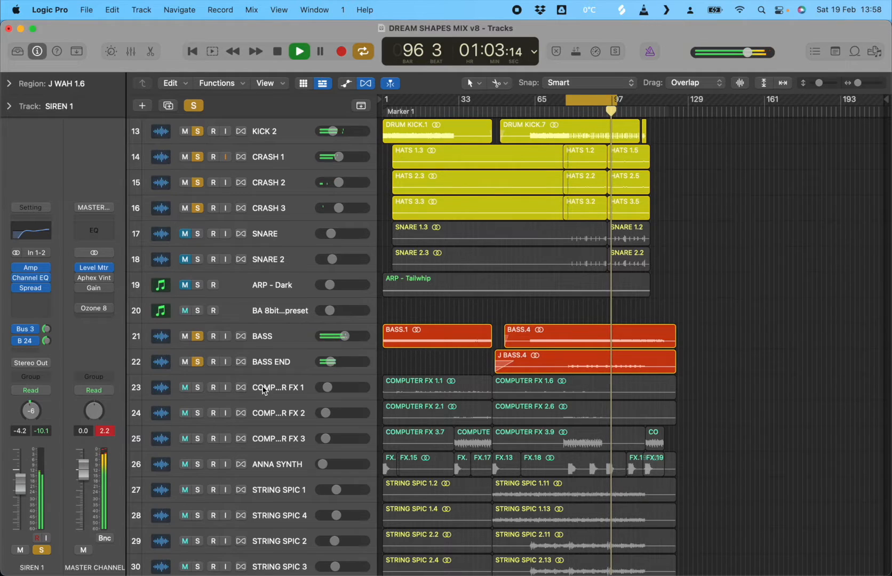
pyautogui.scroll(-5, 388, 377)
pyautogui.scroll(-7, 545, 422)
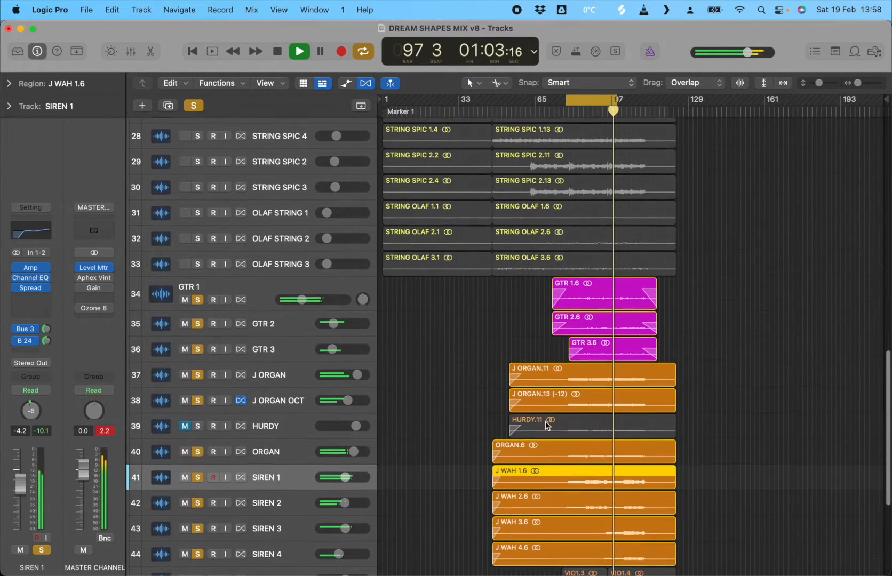
# Stop playback and examine the Channel EQ curve on the BASS track
pyautogui.scroll(-3, 545, 421)
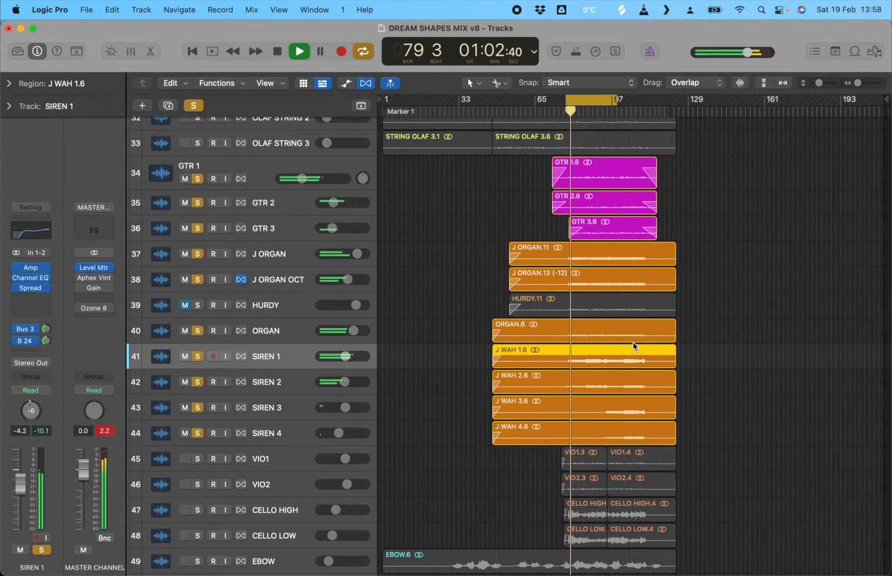
pyautogui.press('space')
pyautogui.scroll(-3, 597, 396)
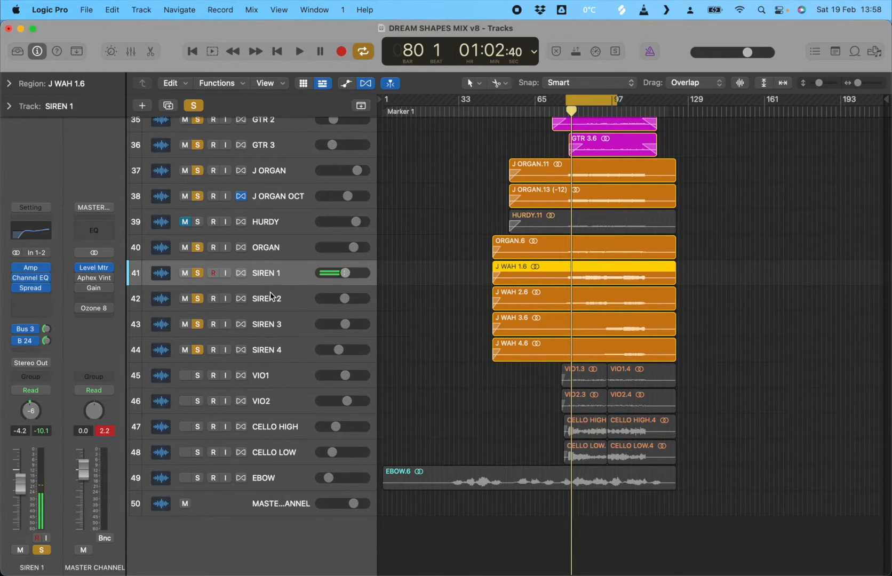
pyautogui.scroll(10, 384, 199)
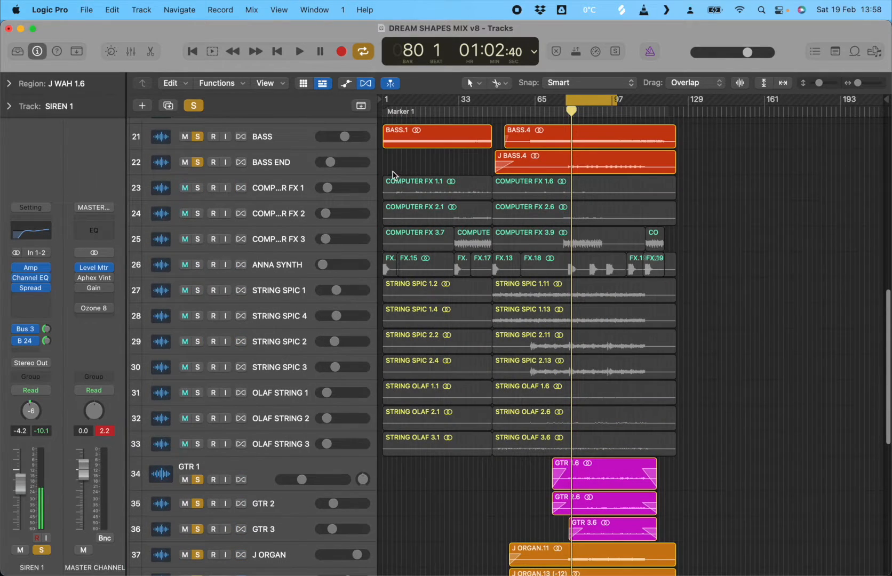
pyautogui.scroll(1, 393, 172)
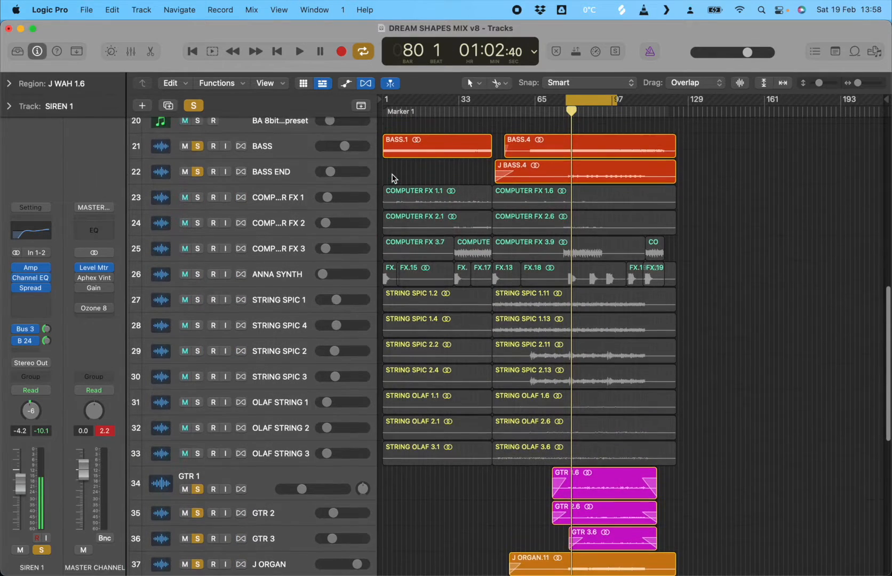
pyautogui.click(262, 150)
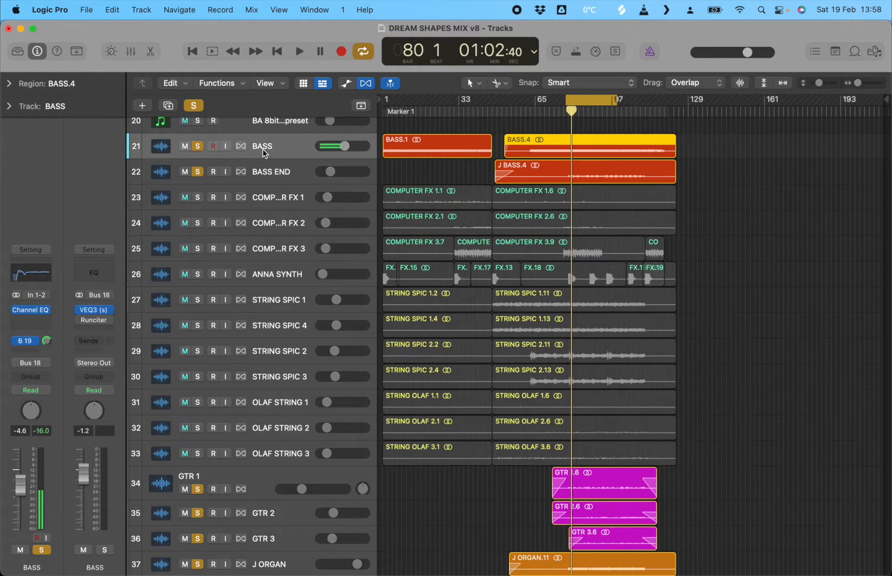
pyautogui.click(39, 275)
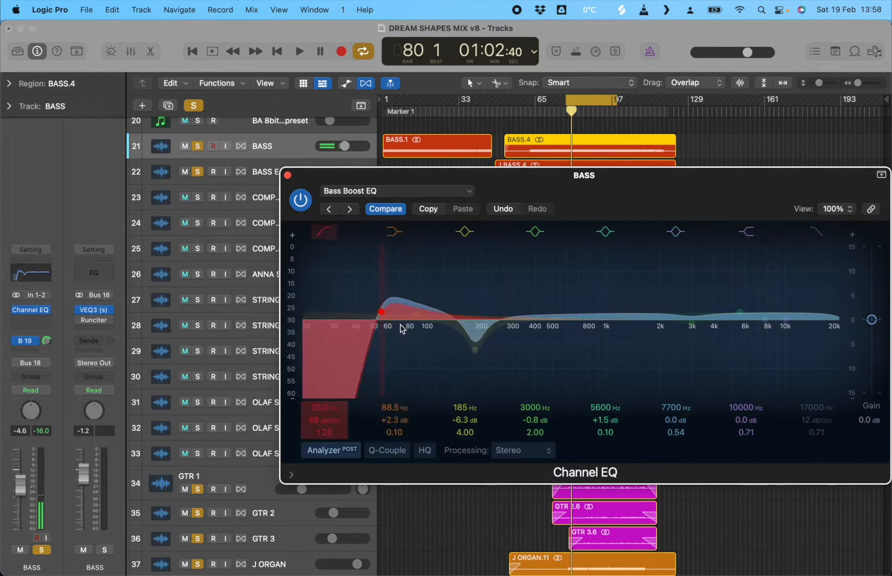
pyautogui.click(288, 175)
# Solo VIO1, VIO2, CELLO HIGH and CELLO LOW on their own, clearing all the other solos
pyautogui.scroll(-10, 384, 226)
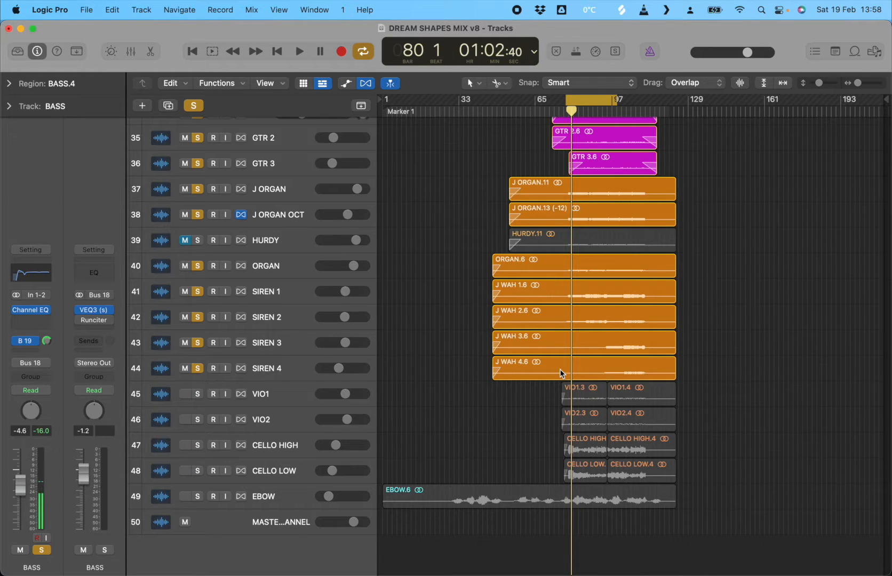
pyautogui.scroll(-1, 559, 368)
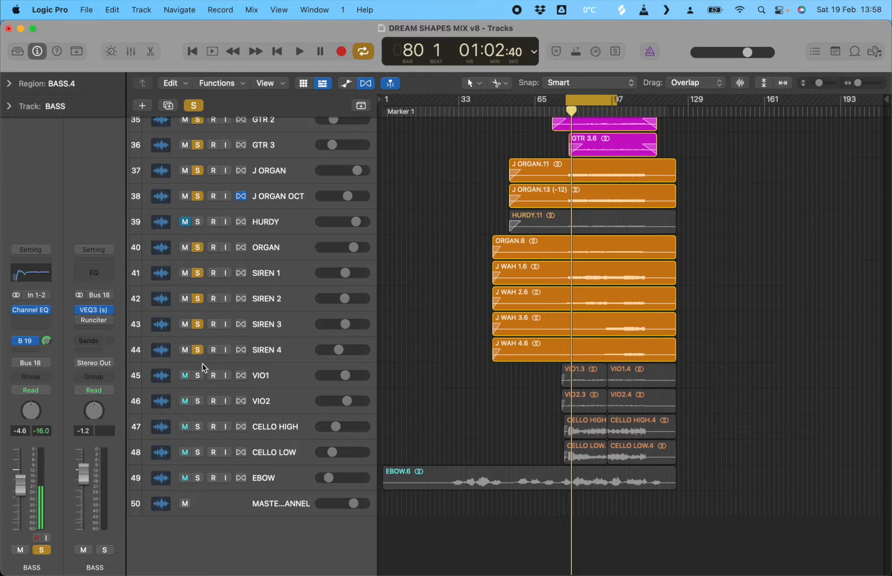
pyautogui.moveTo(197, 374); pyautogui.dragTo(196, 475)
pyautogui.click(196, 474)
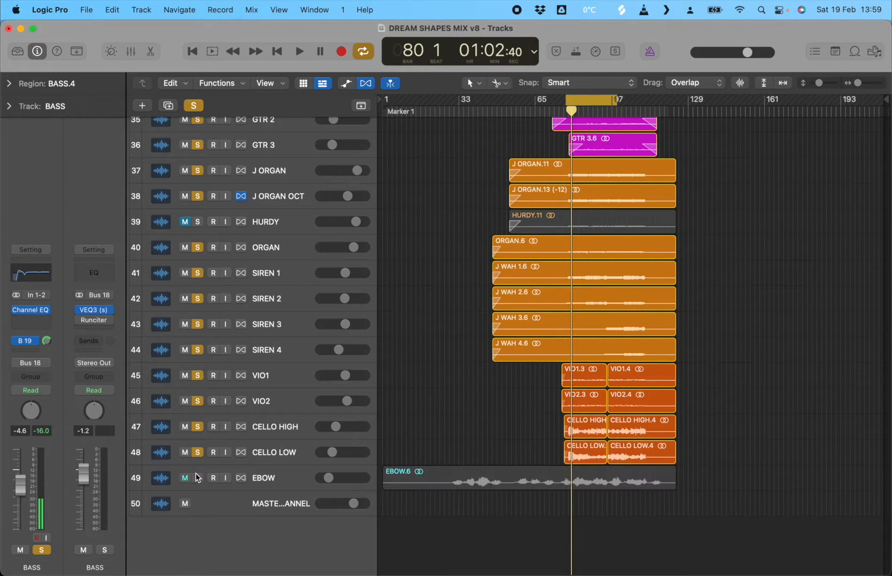
pyautogui.click(192, 104)
pyautogui.moveTo(195, 458); pyautogui.dragTo(197, 365)
pyautogui.click(195, 352)
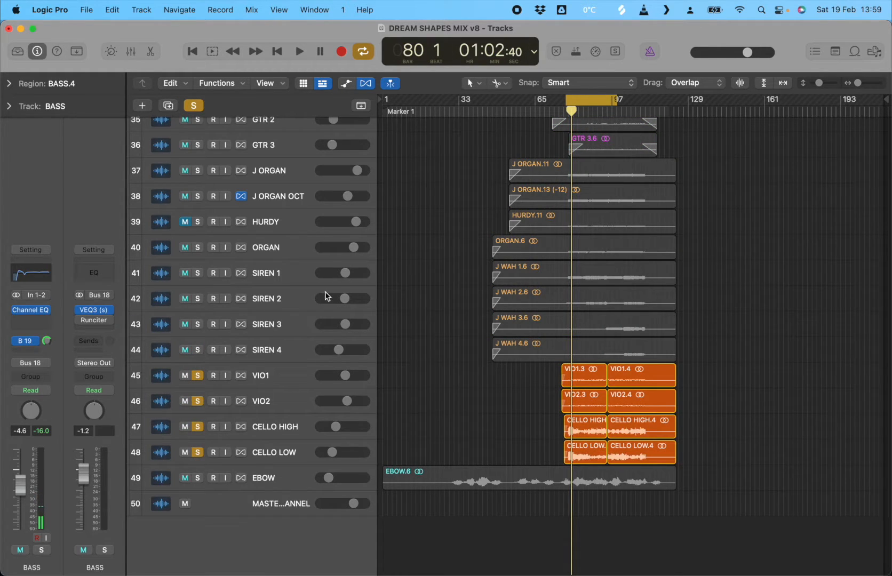
# Play the soloed strings and examine the Channel EQ on VIO1
pyautogui.press('space')
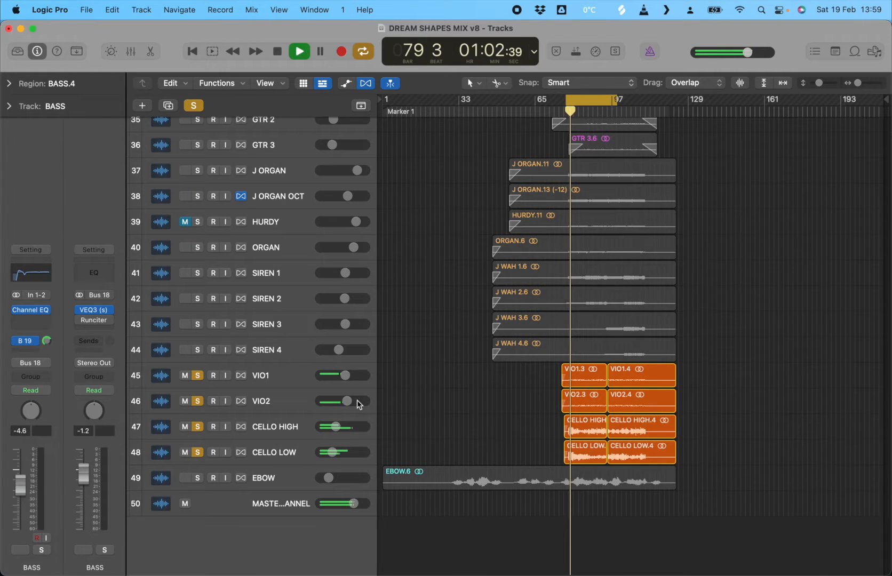
pyautogui.click(261, 379)
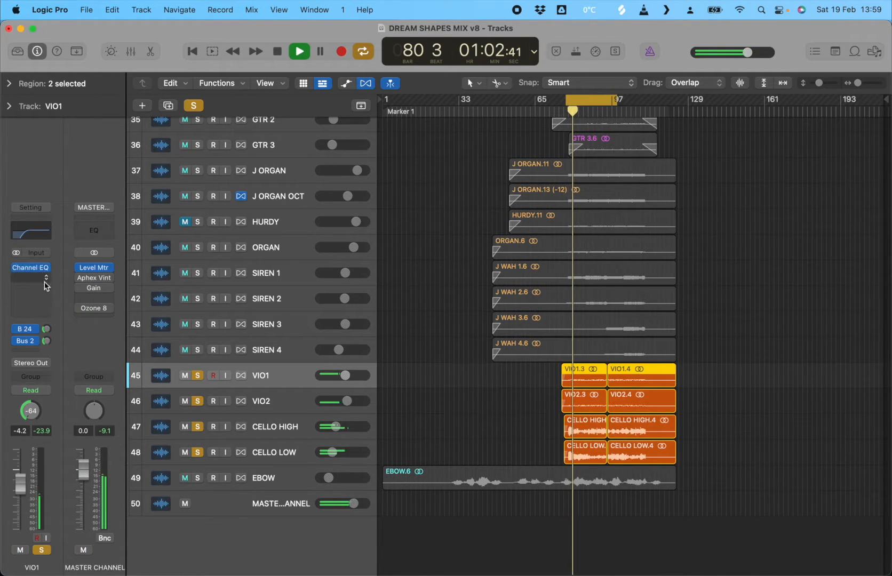
pyautogui.click(31, 268)
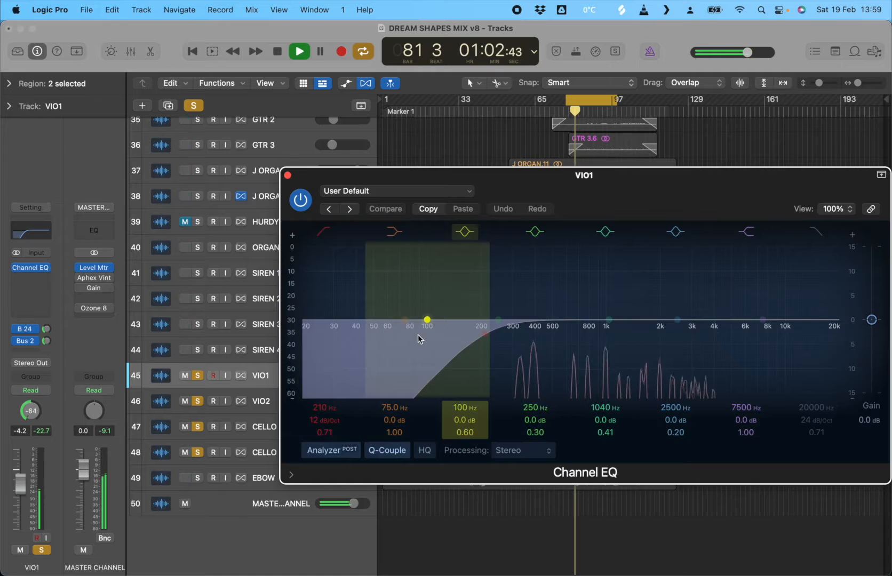
pyautogui.click(287, 175)
# Compare the pan and send settings of VIO2, CELLO HIGH, CELLO LOW and VIO1 during playback
pyautogui.click(275, 404)
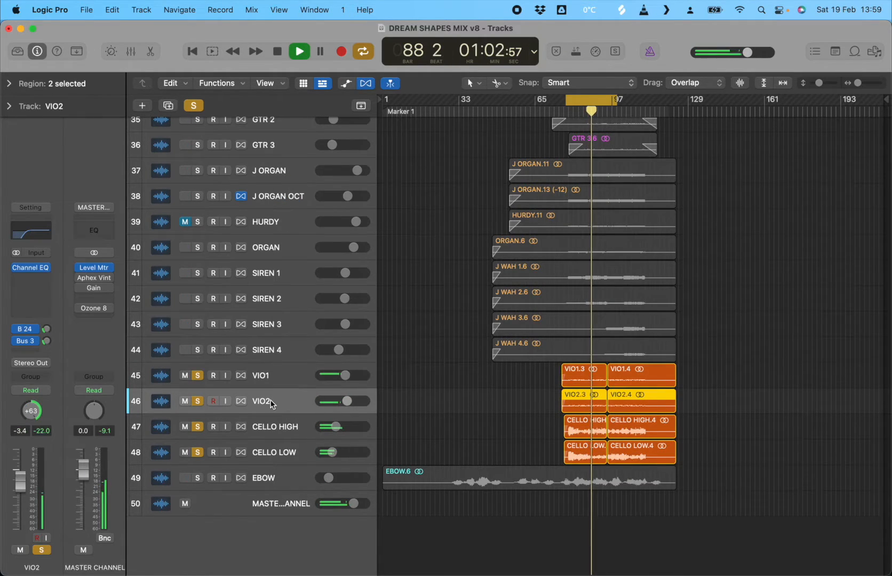
pyautogui.click(243, 426)
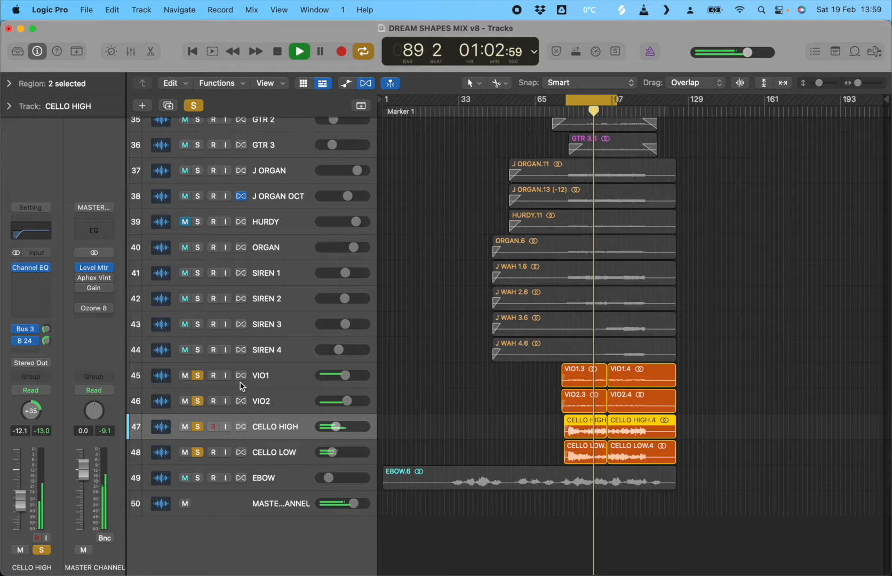
pyautogui.click(277, 455)
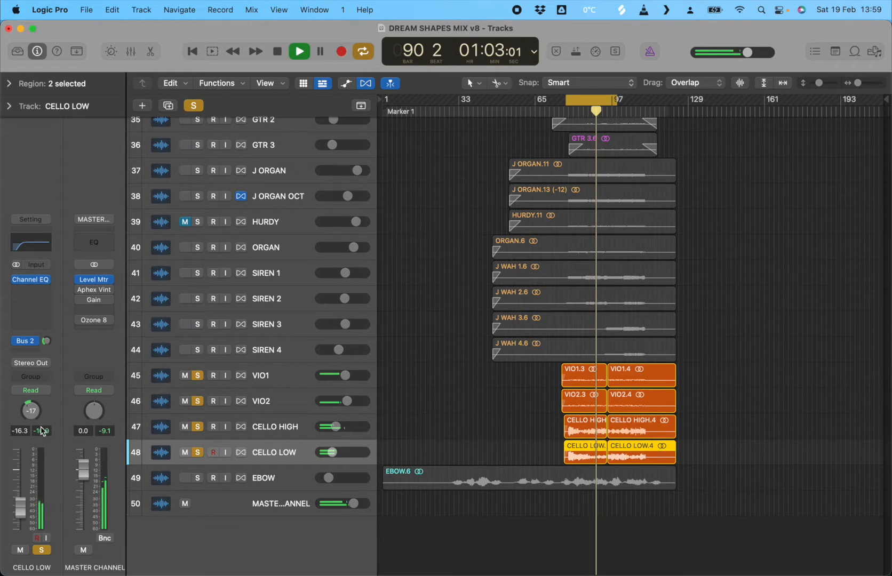
pyautogui.click(276, 426)
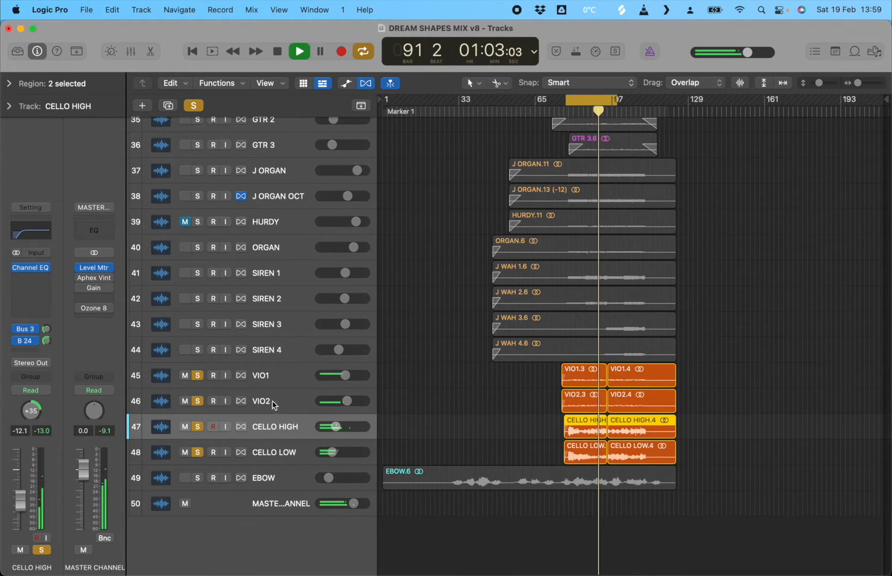
pyautogui.click(271, 401)
pyautogui.click(268, 379)
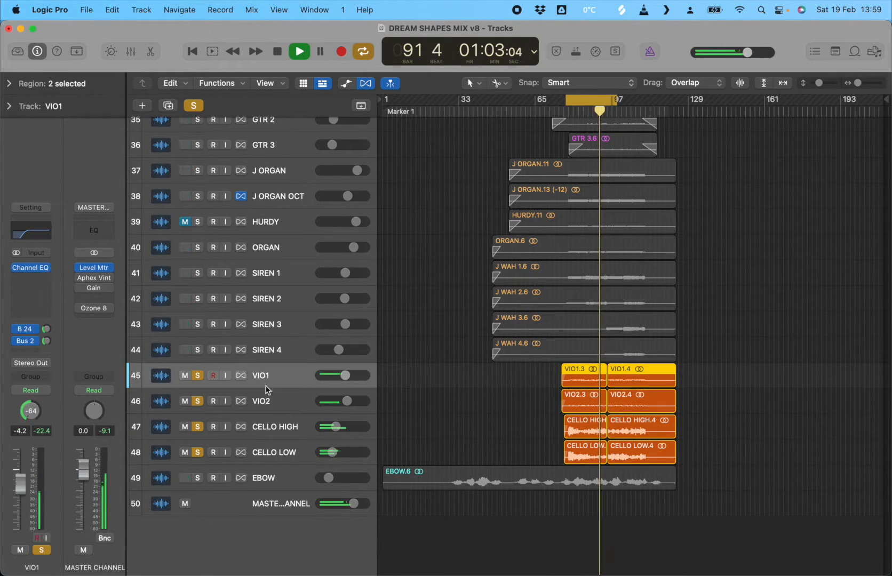
pyautogui.click(80, 280)
pyautogui.click(83, 154)
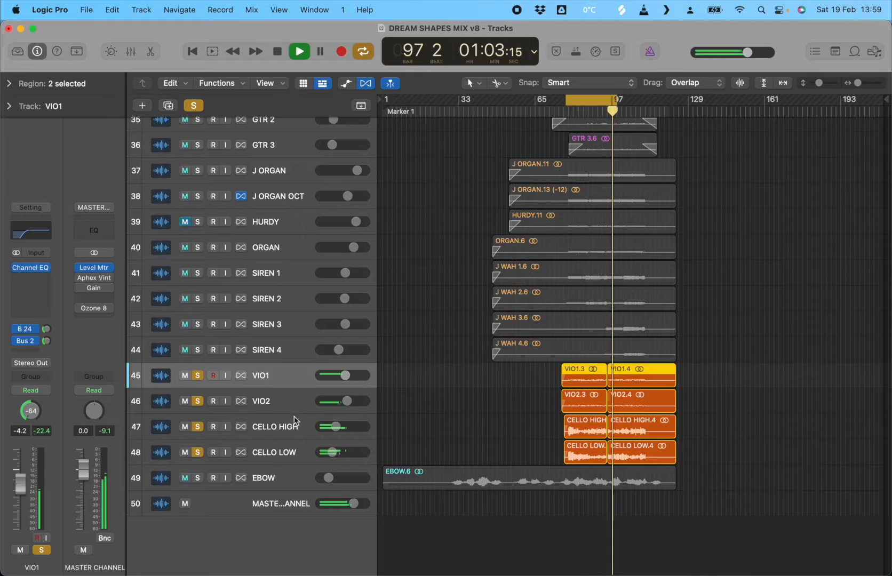
# Stop playback and review the sends on VIO2, CELLO HIGH and CELLO LOW one after another
pyautogui.press('space')
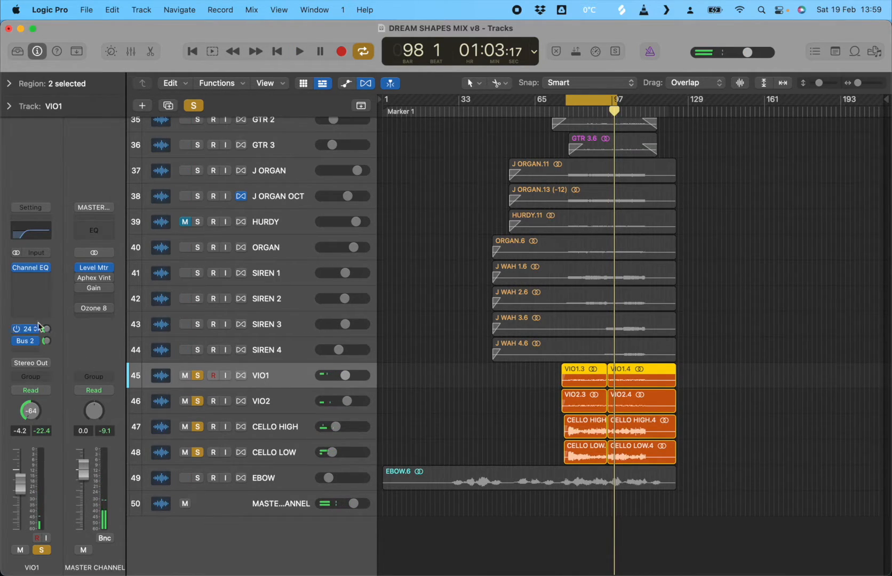
pyautogui.click(269, 410)
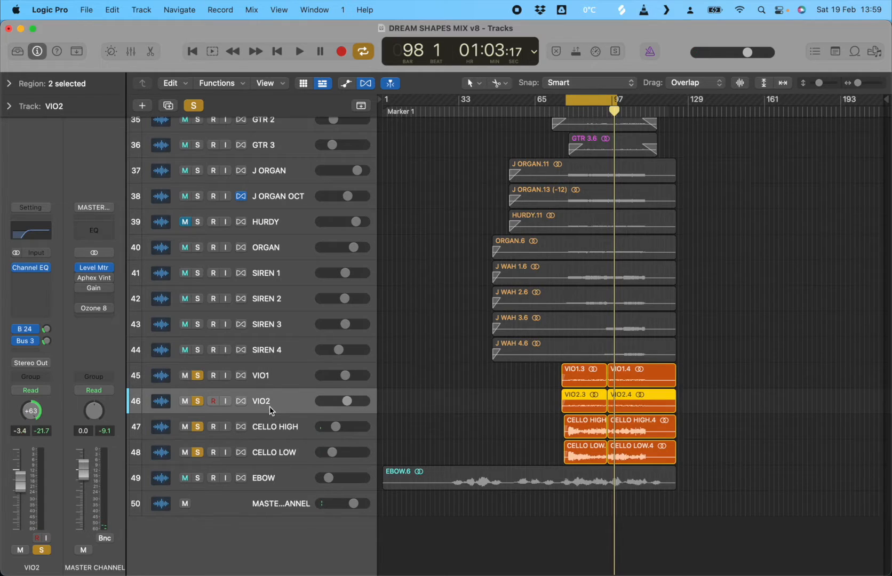
pyautogui.click(274, 431)
pyautogui.click(275, 455)
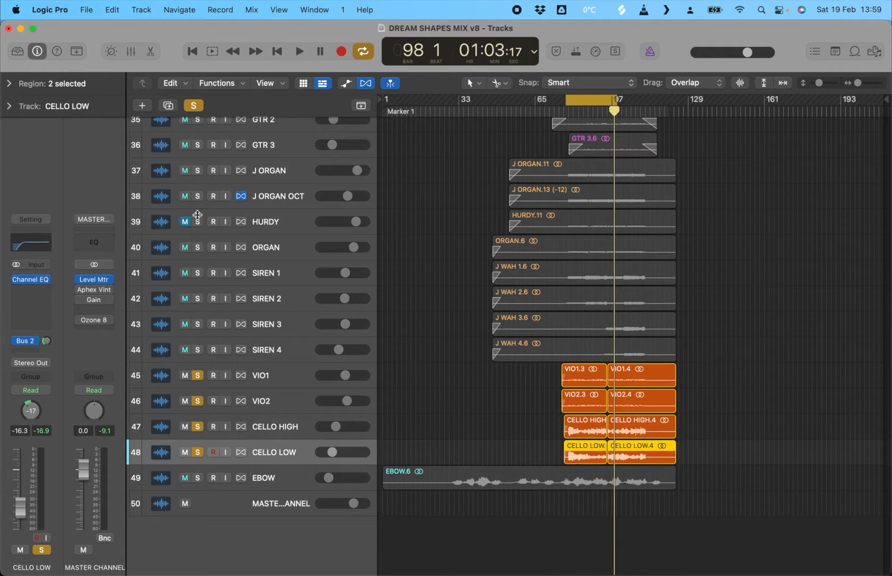
# Show the mixer and examine the string tracks' bus sends alongside the reverb and delay return channels
pyautogui.click(131, 51)
pyautogui.hscroll(-10, 683, 369)
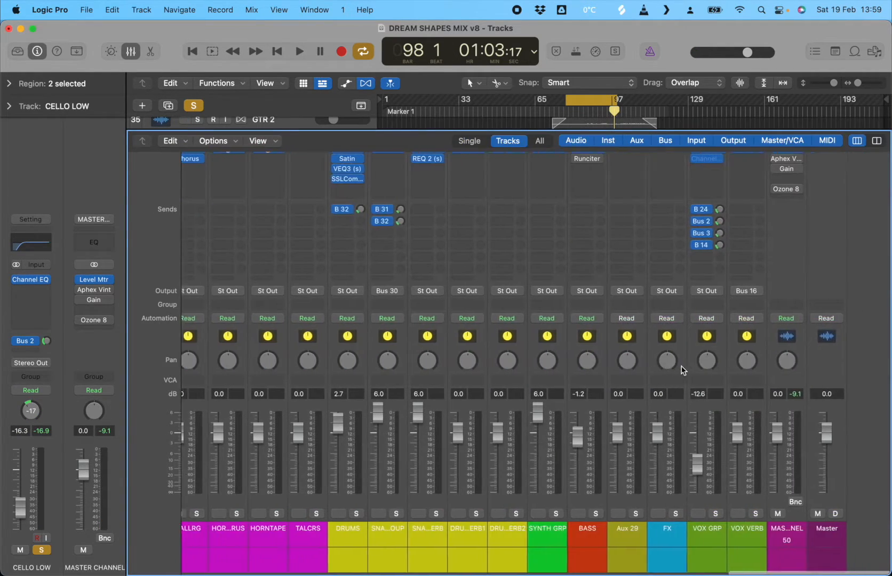
pyautogui.hscroll(-5, 332, 494)
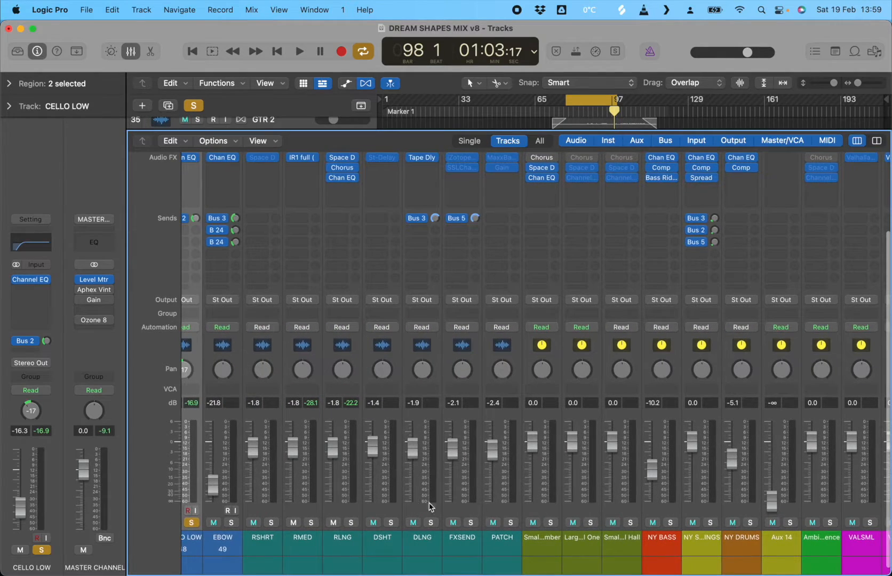
pyautogui.hscroll(-2, 304, 471)
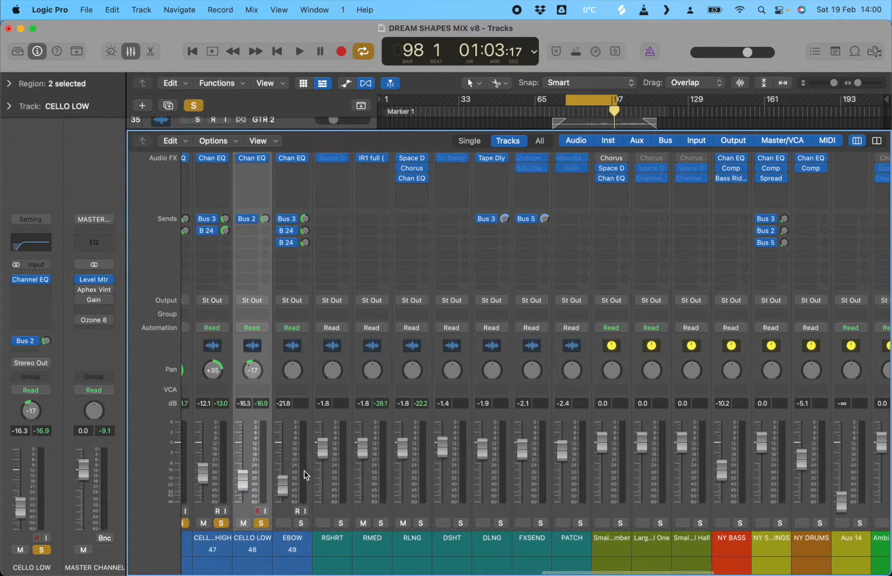
pyautogui.hscroll(-5, 267, 337)
pyautogui.hscroll(3, 261, 338)
pyautogui.scroll(2, 354, 288)
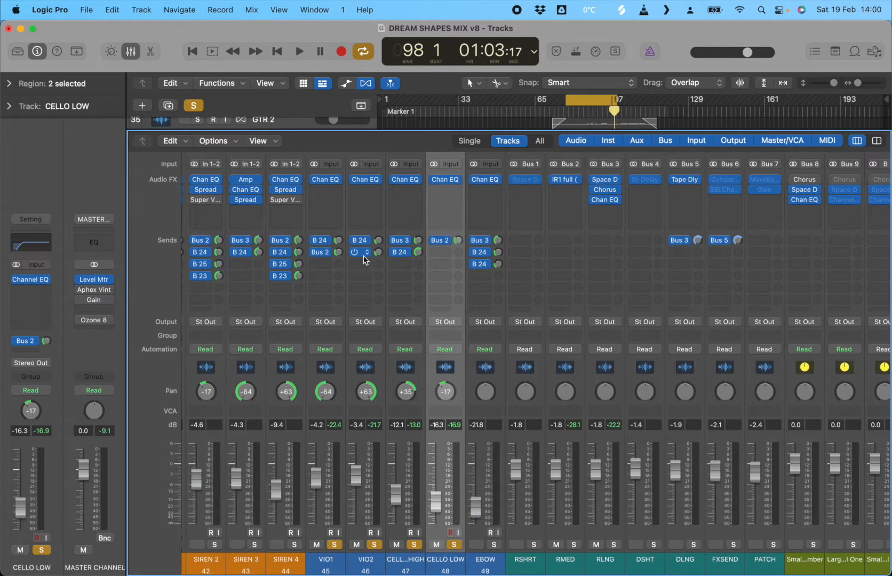
pyautogui.scroll(-2, 409, 280)
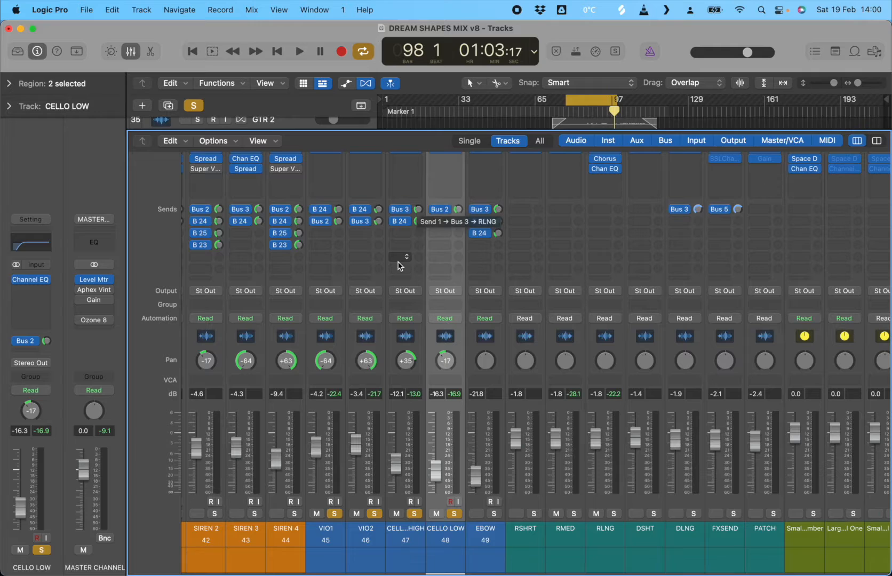
# Play the soloed strings briefly from the cycle start, stop playback and hide the mixer
pyautogui.press('space')
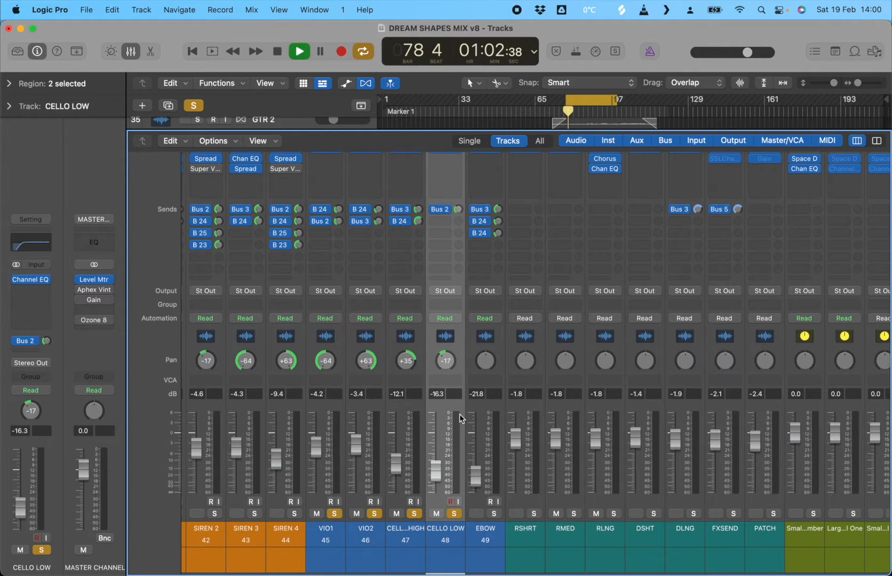
pyautogui.press('space')
pyautogui.press('space')
pyautogui.press('space')
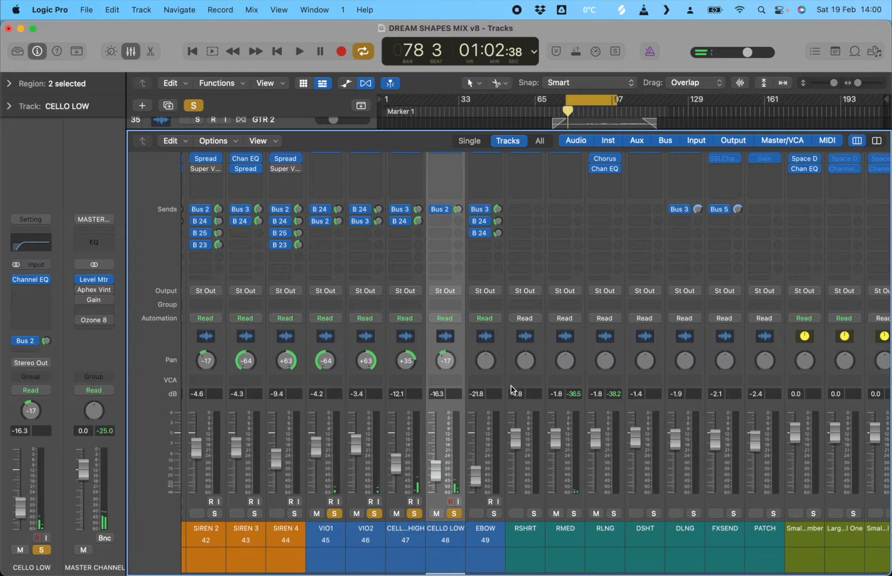
pyautogui.click(130, 51)
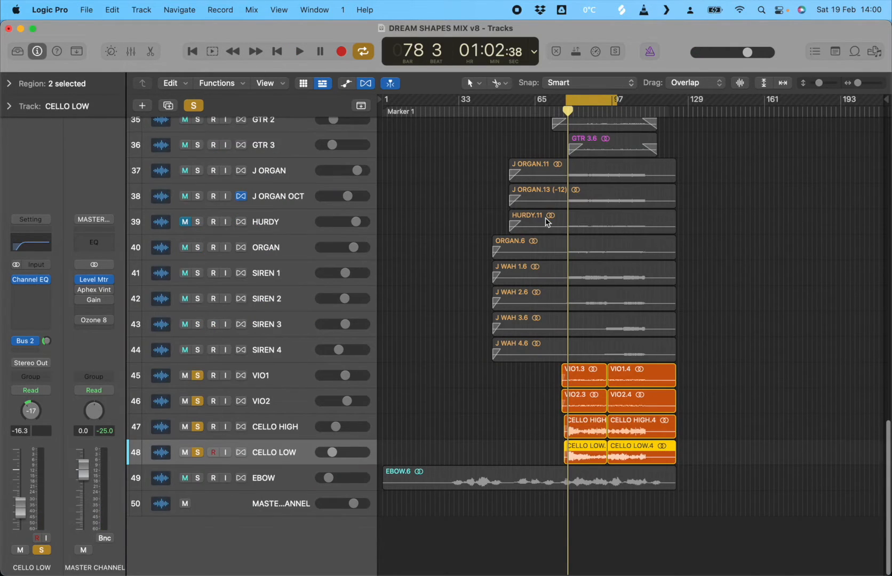
# Play the soloed strings from around bar 97 with cycle mode turned off
pyautogui.press('space')
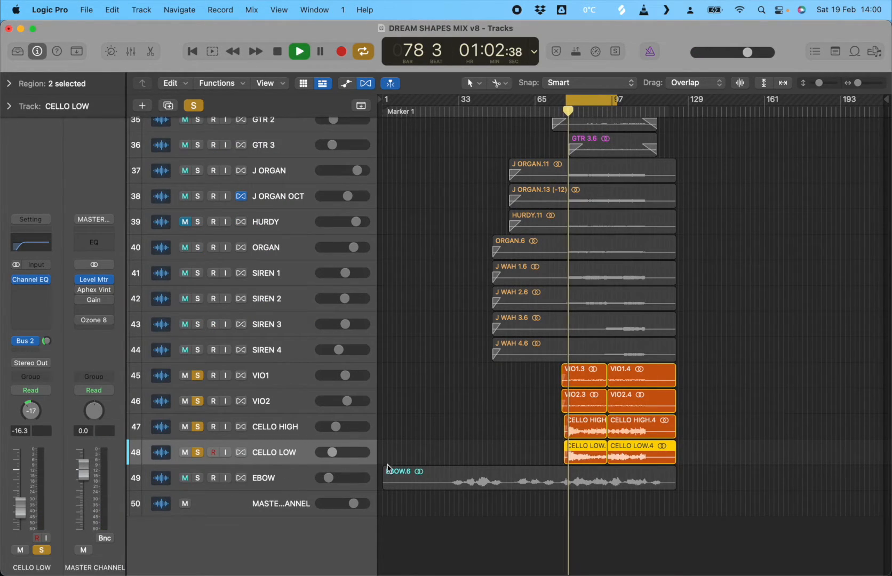
pyautogui.click(612, 111)
pyautogui.click(606, 99)
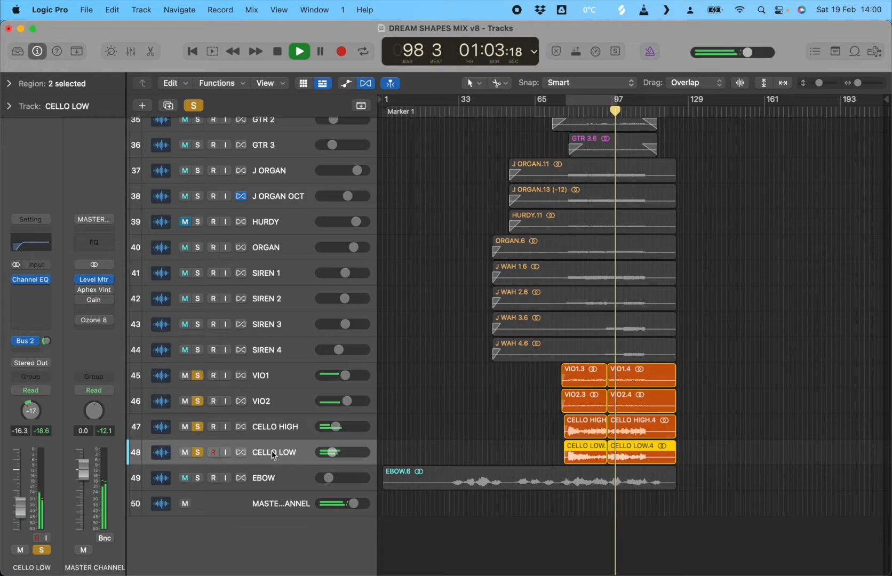
# Pan CELLO LOW to -22 and set the CELLO HIGH volume to -10.0 dB
pyautogui.moveTo(36, 410); pyautogui.dragTo(35, 414)
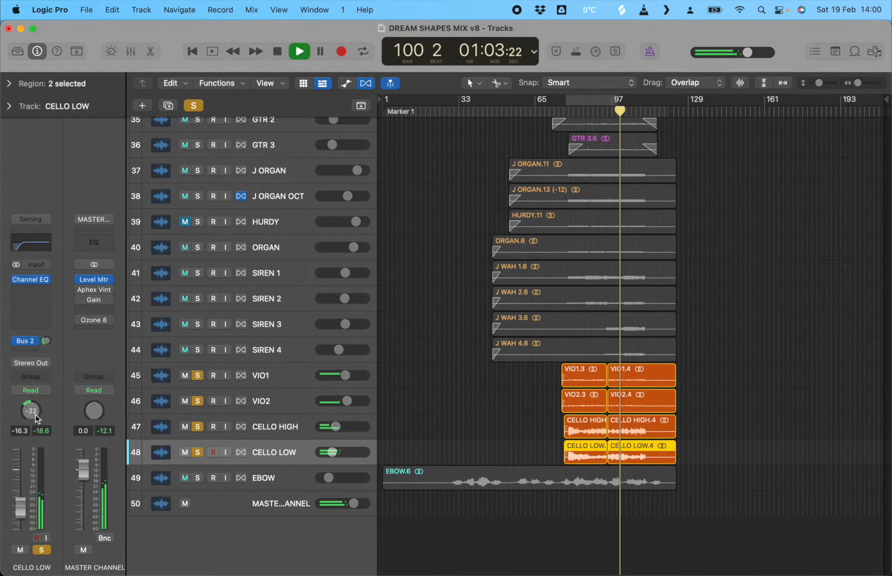
pyautogui.click(274, 427)
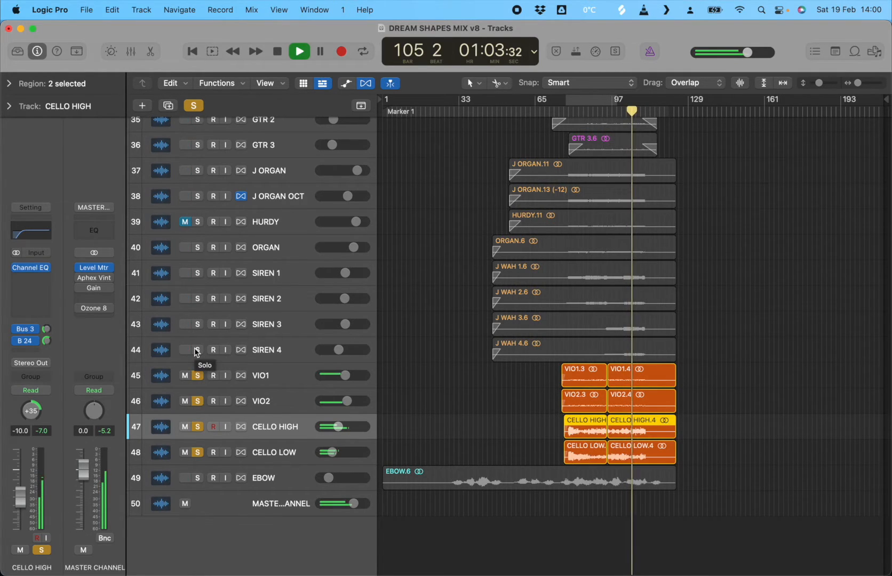
# Add GTR 1–3, J ORGAN, J ORGAN OCT, ORGAN and SIREN 1–4 to the soloed strings during playback, leaving HURDY unsoloed
pyautogui.moveTo(196, 350); pyautogui.dragTo(198, 196)
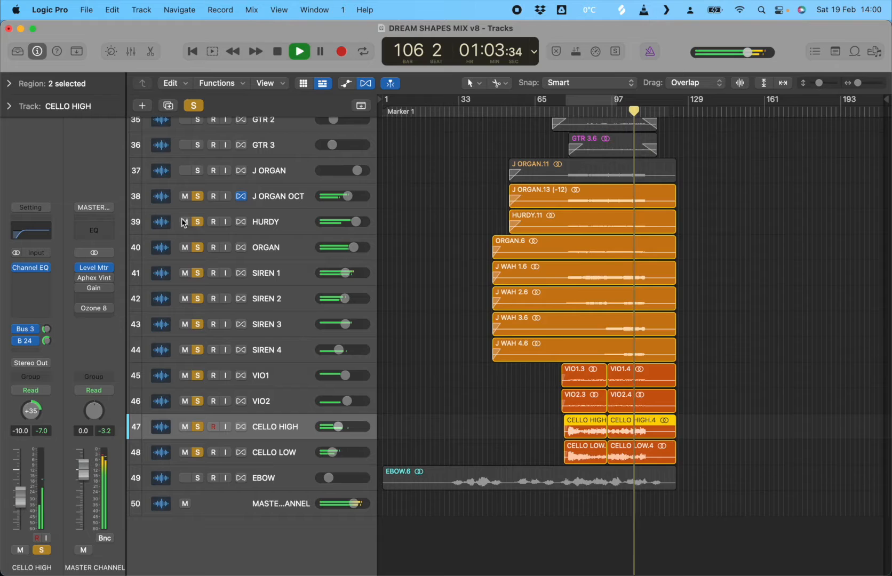
pyautogui.click(197, 222)
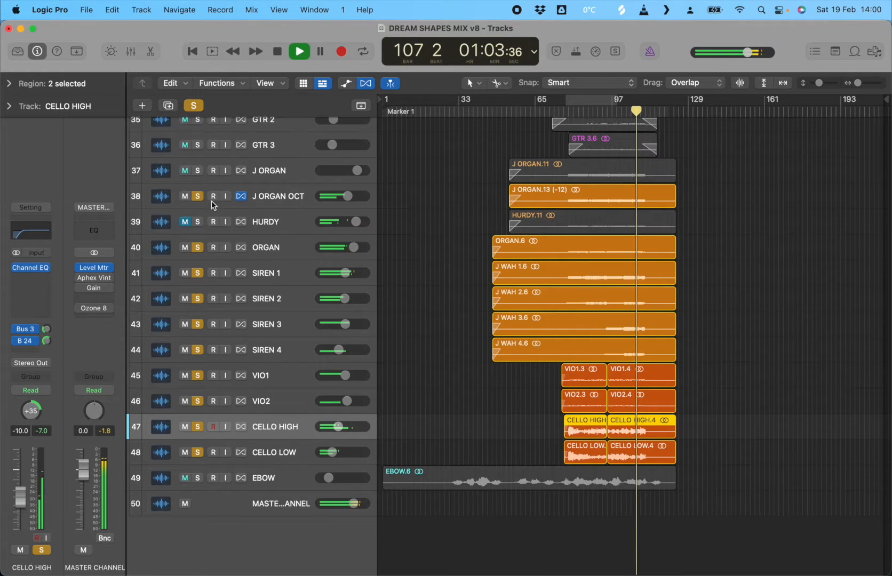
pyautogui.scroll(5, 211, 200)
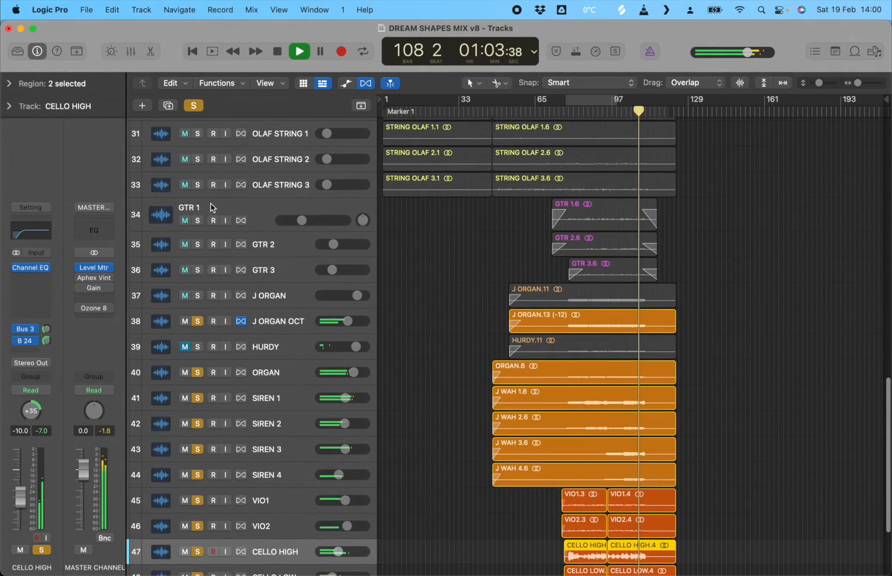
pyautogui.scroll(1, 212, 207)
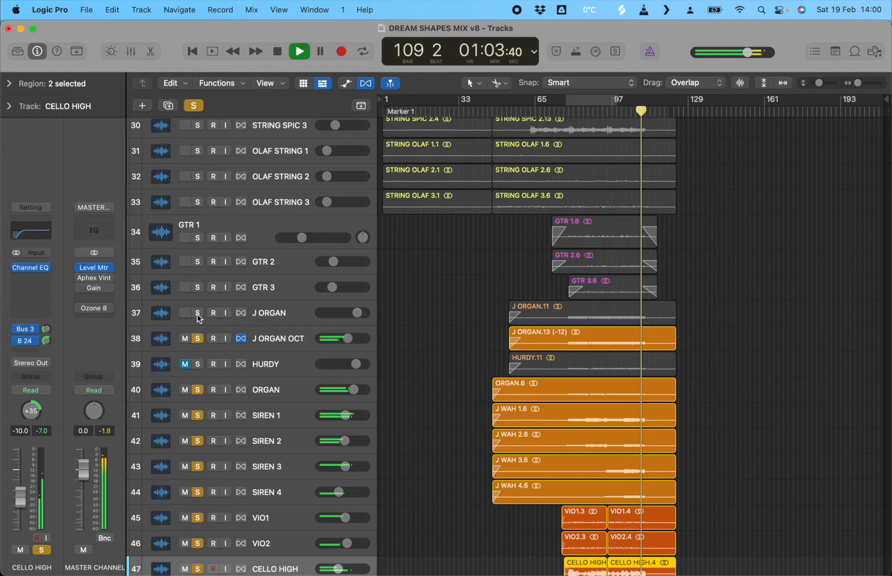
pyautogui.moveTo(198, 317); pyautogui.dragTo(197, 237)
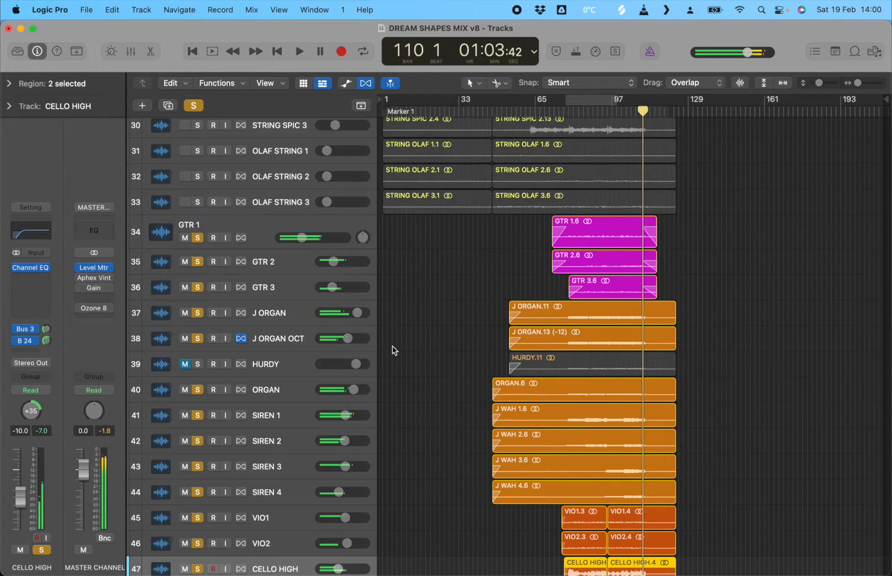
# Clear all track solos and move the playhead to bar 65
pyautogui.scroll(-5, 805, 457)
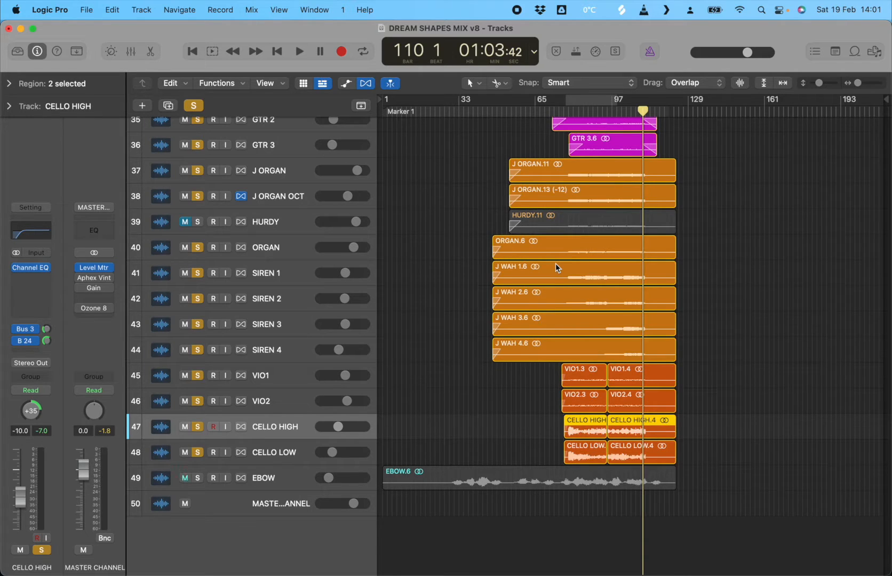
pyautogui.scroll(10, 565, 278)
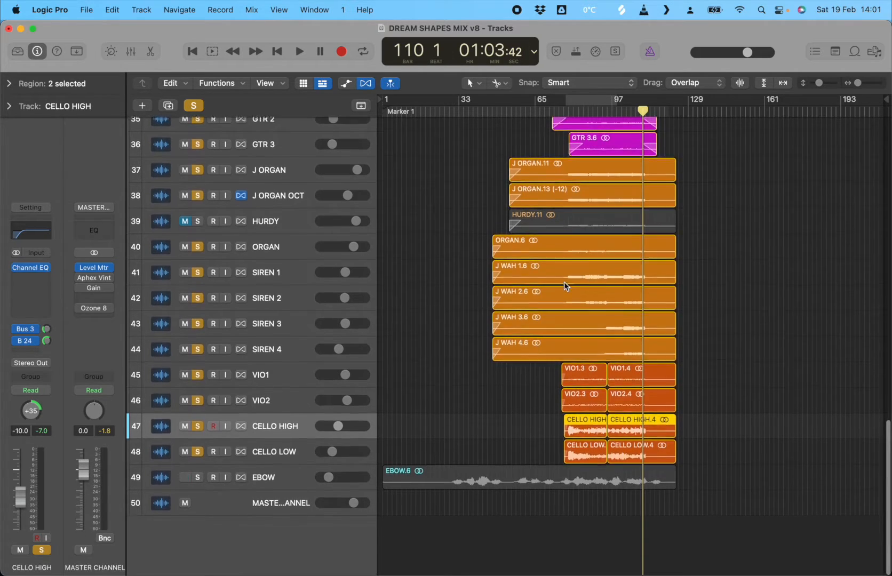
pyautogui.scroll(10, 567, 215)
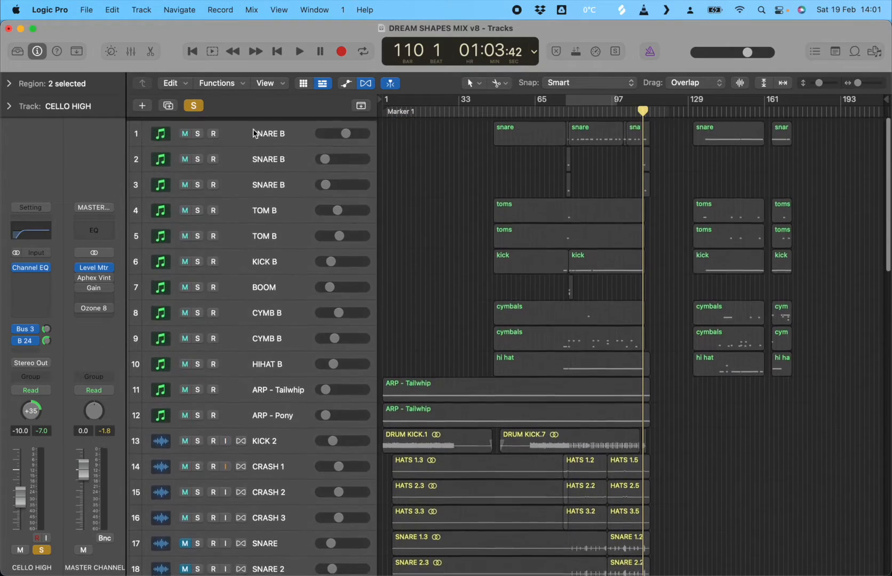
pyautogui.click(193, 105)
pyautogui.scroll(-3, 523, 406)
pyautogui.scroll(-15, 522, 405)
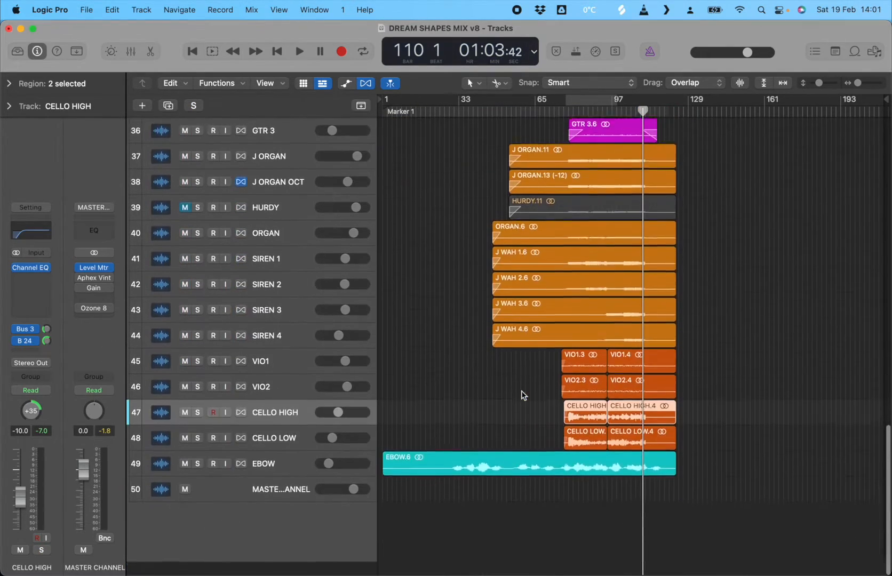
pyautogui.click(534, 111)
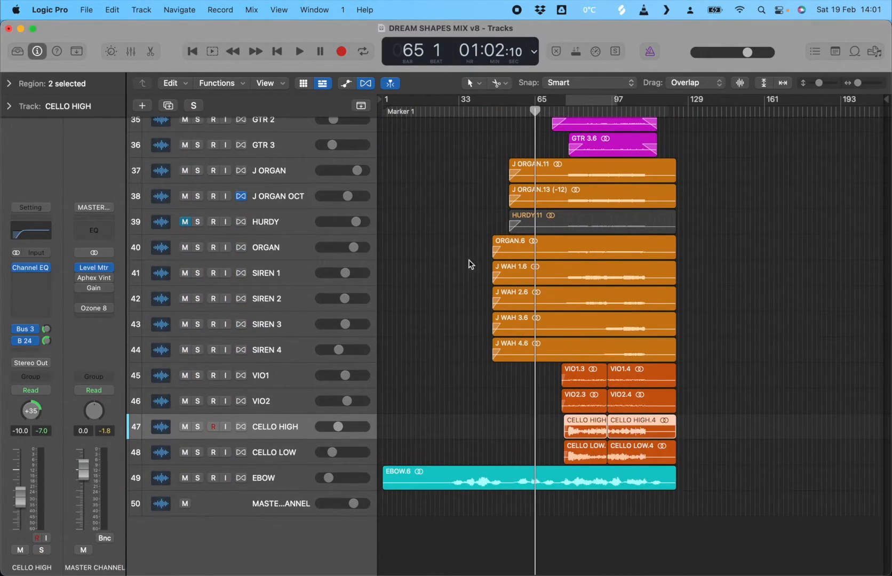
# Play the EBOW track in solo from bar 65, set its volume to -8.6 dB and take it out of solo
pyautogui.click(197, 477)
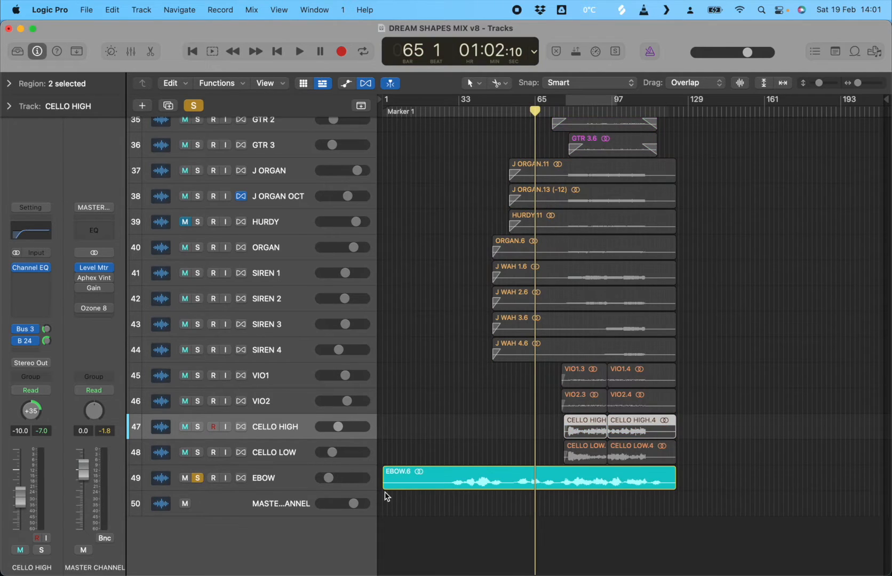
pyautogui.click(295, 478)
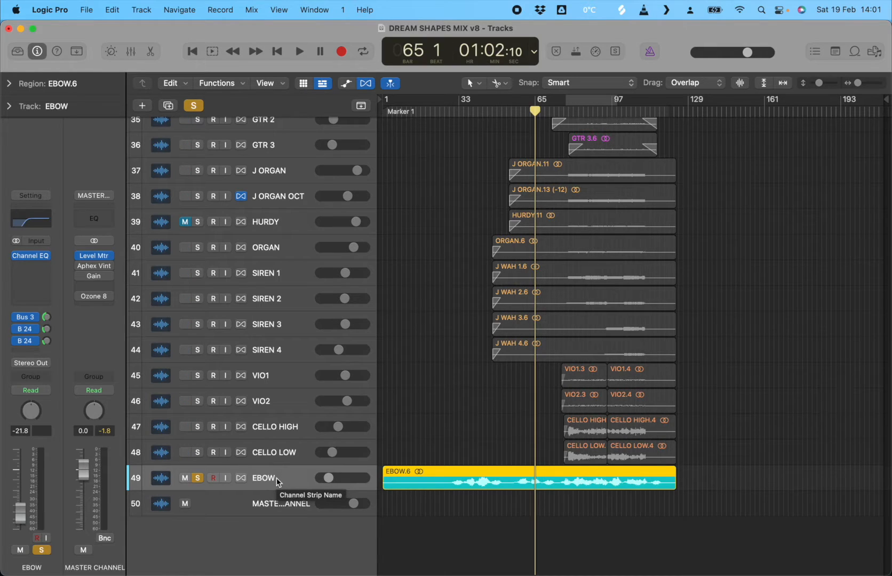
pyautogui.press('space')
pyautogui.moveTo(326, 478)
pyautogui.moveTo(327, 478); pyautogui.dragTo(340, 478)
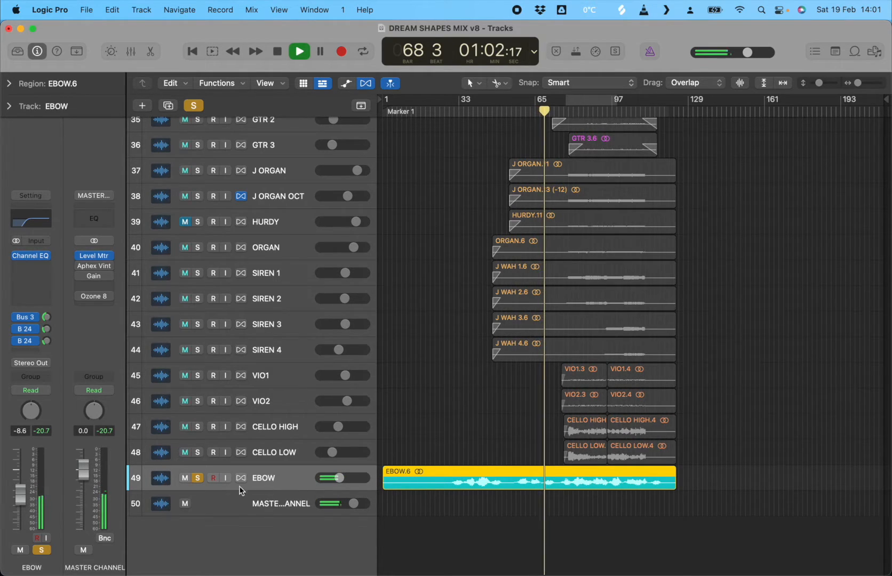
pyautogui.click(197, 477)
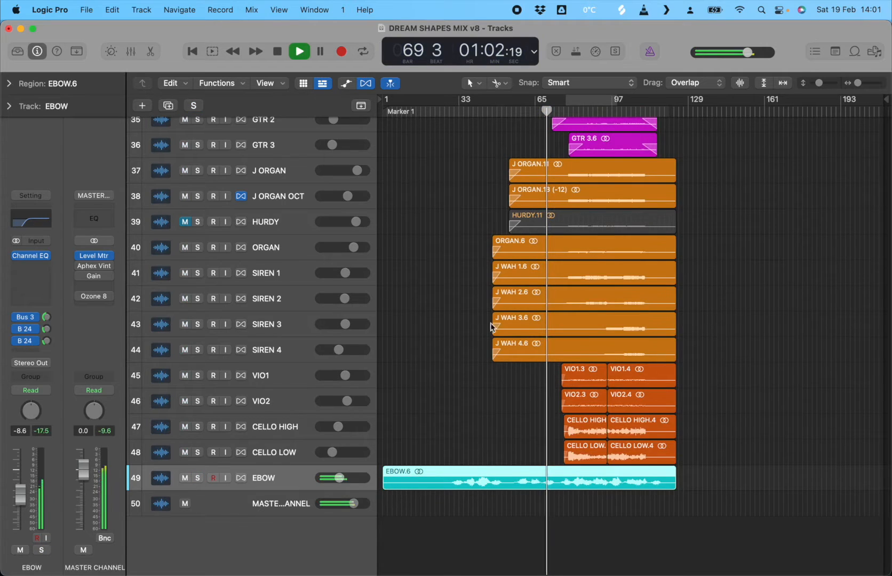
# Stop playback, look over the full track list and play the whole arrangement from bar 1
pyautogui.scroll(15, 461, 328)
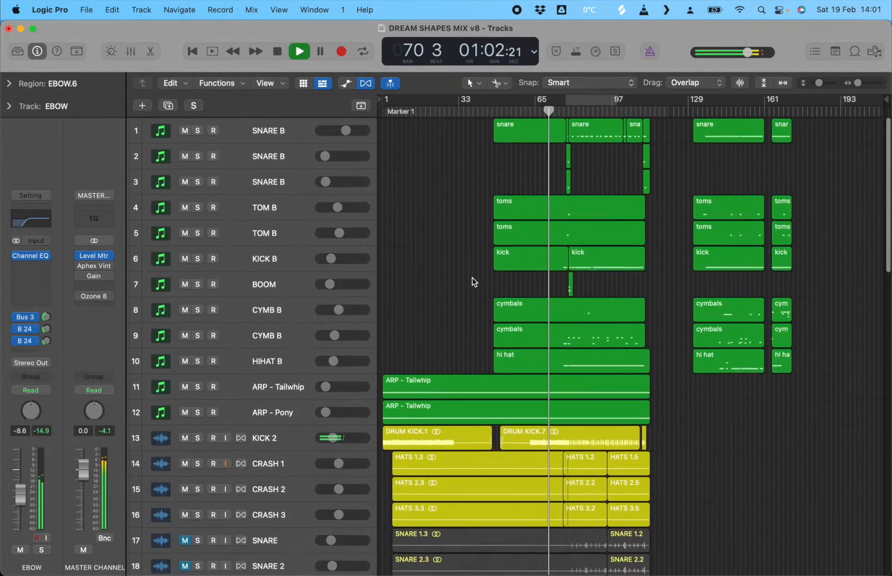
pyautogui.scroll(-4, 472, 282)
pyautogui.press('space')
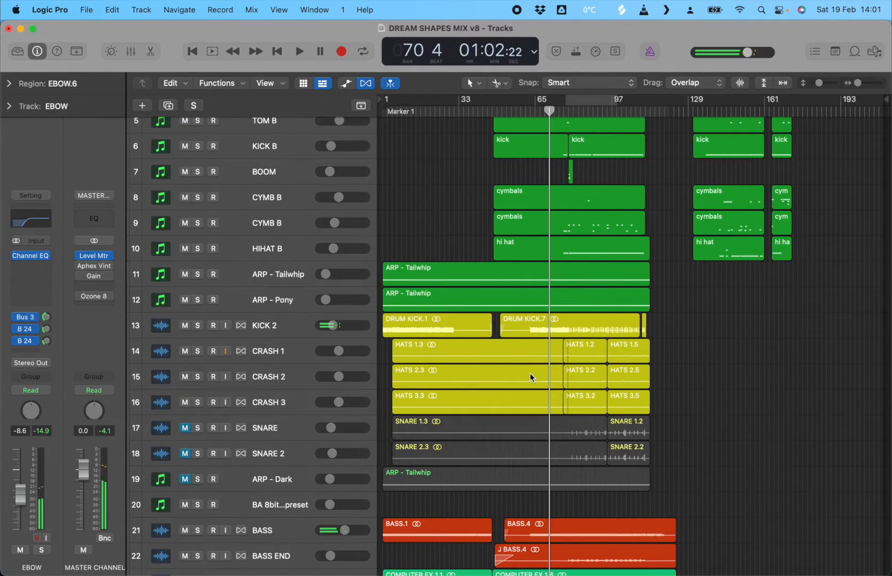
pyautogui.scroll(-20, 529, 373)
pyautogui.scroll(15, 530, 373)
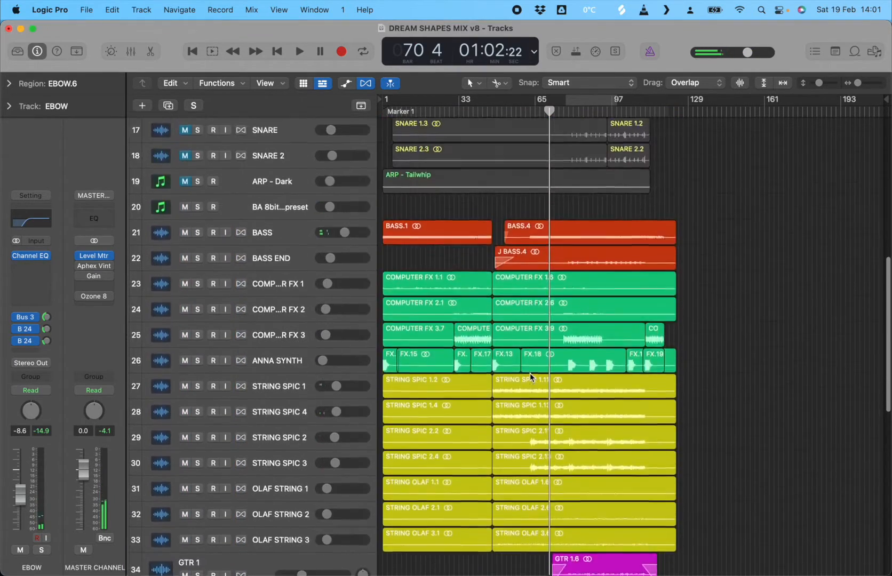
pyautogui.scroll(10, 530, 373)
pyautogui.click(532, 108)
pyautogui.click(387, 109)
pyautogui.press('space')
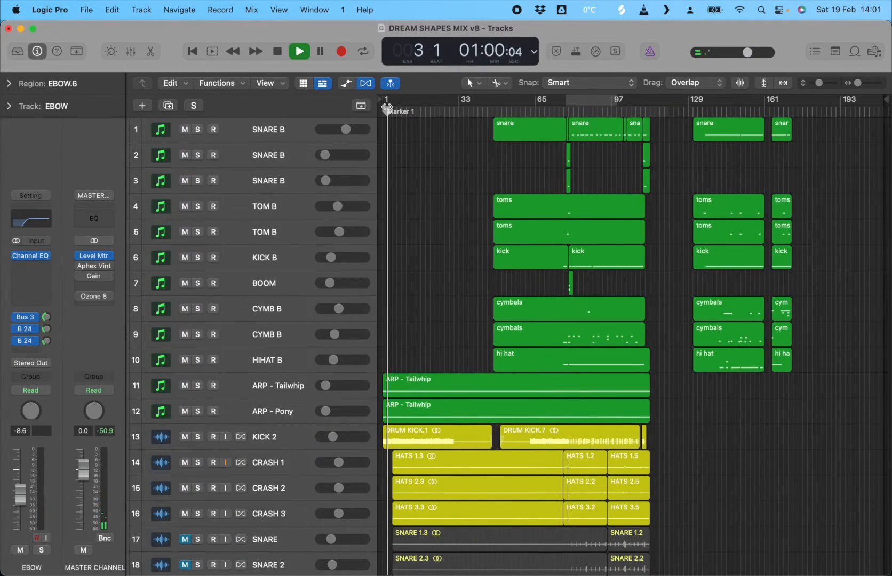
pyautogui.moveTo(388, 110); pyautogui.dragTo(358, 111)
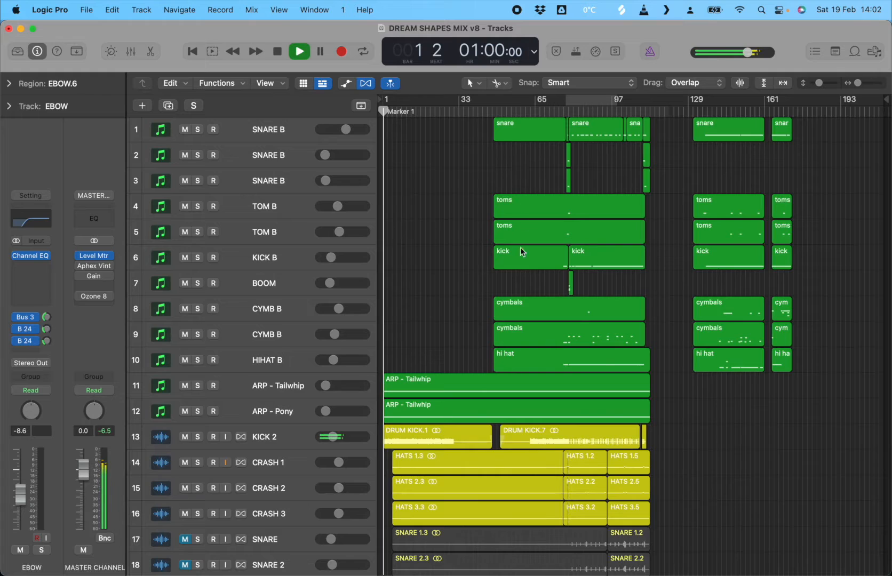
# Show the mixer from the BASS track, examine the drum, bass and synth channels' levels, inserts and sends, and hide it
pyautogui.scroll(-5, 522, 261)
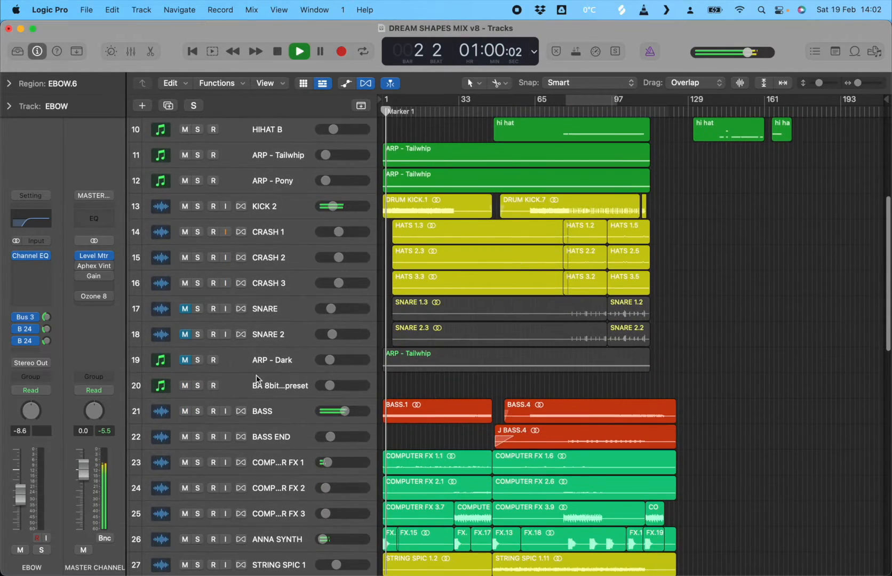
pyautogui.click(267, 411)
pyautogui.press('x')
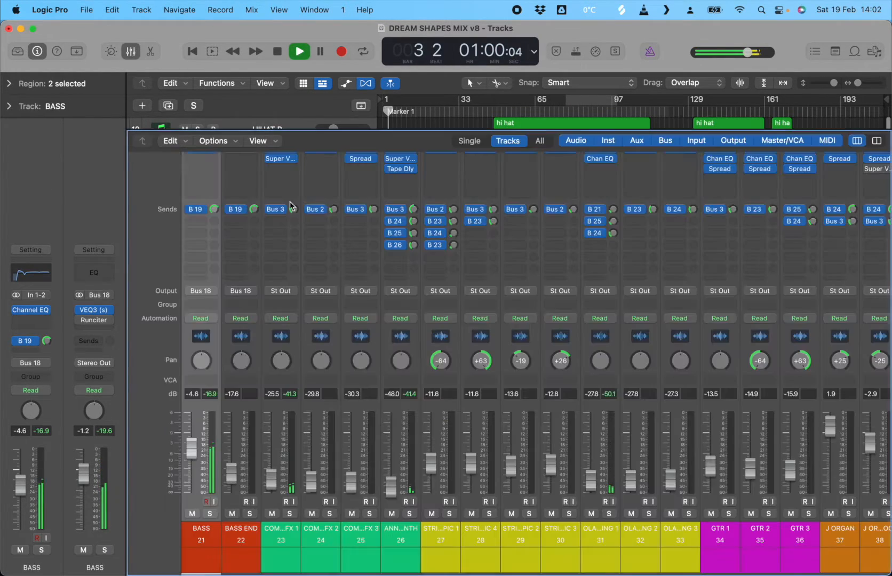
pyautogui.hscroll(-3, 134, 445)
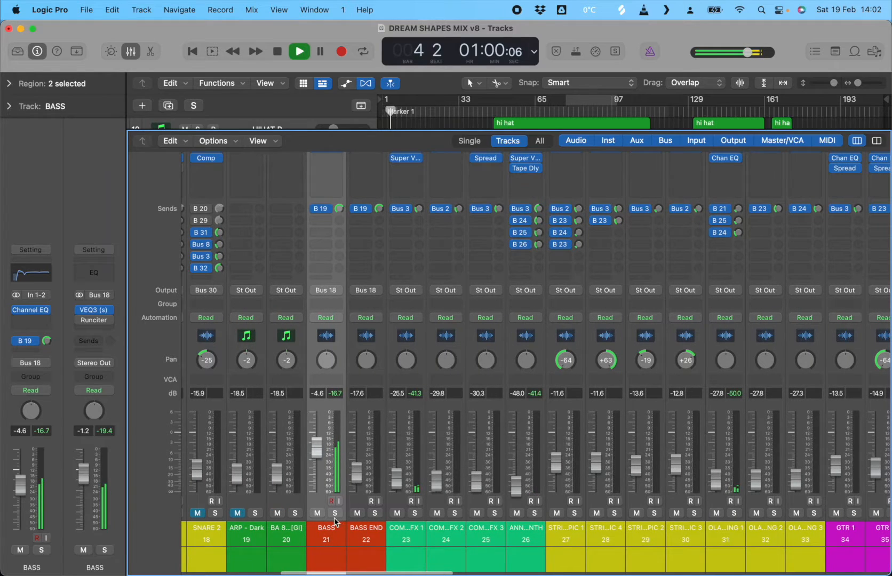
pyautogui.hscroll(-10, 334, 518)
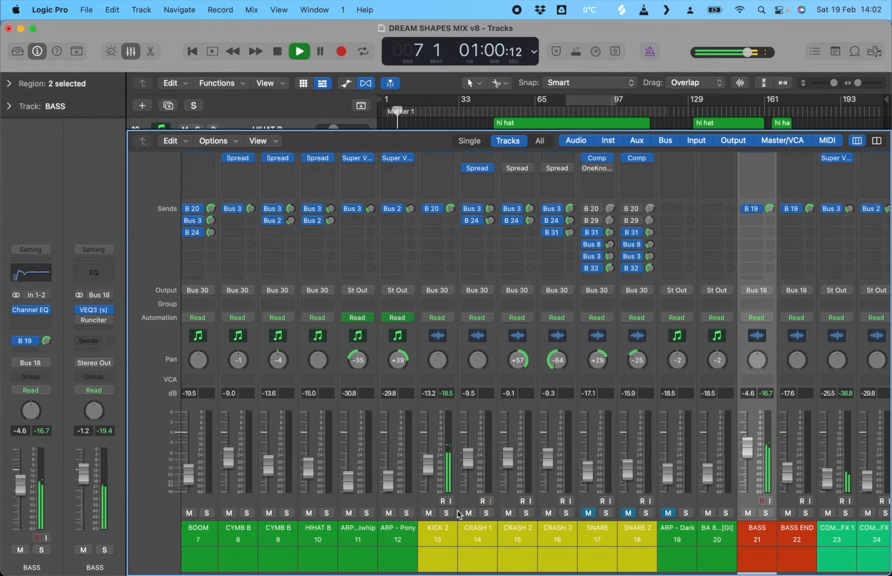
pyautogui.hscroll(2, 464, 509)
pyautogui.hscroll(6, 550, 521)
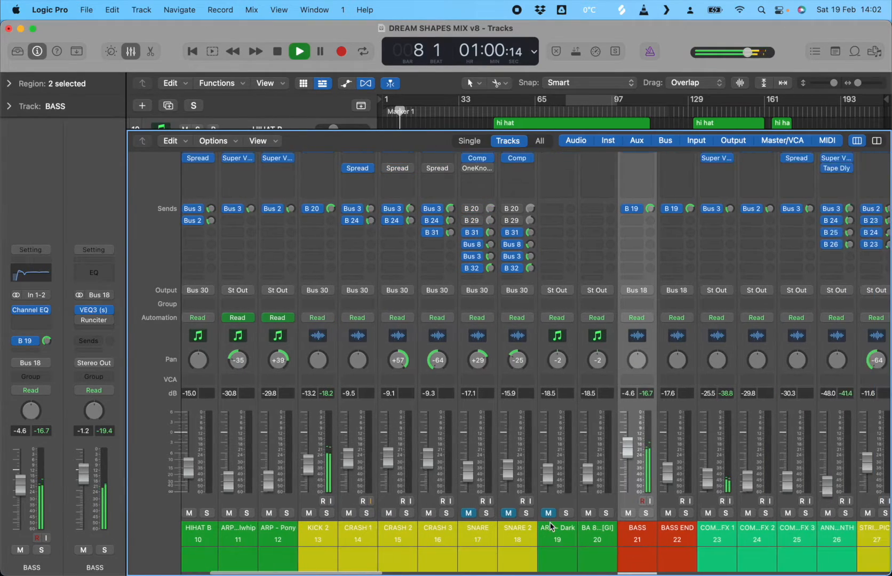
pyautogui.scroll(4, 428, 487)
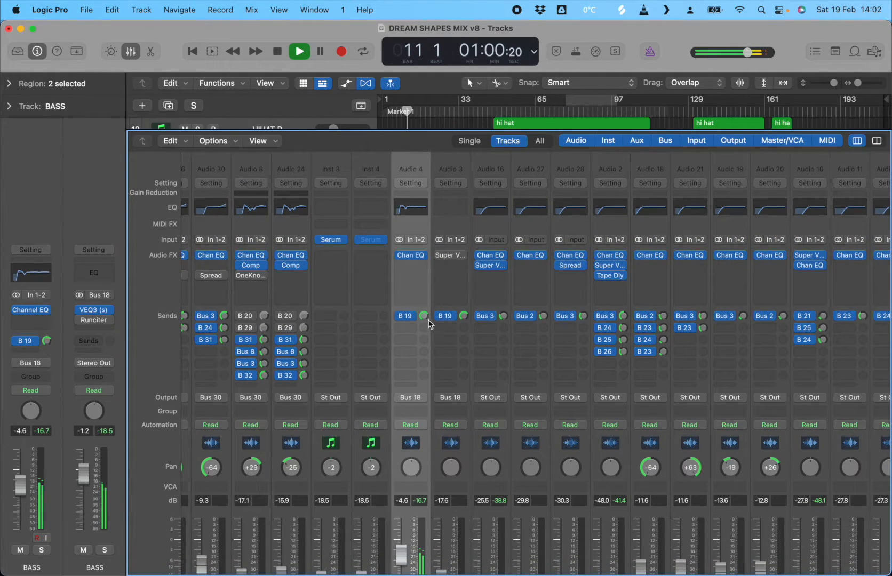
pyautogui.scroll(-4, 422, 386)
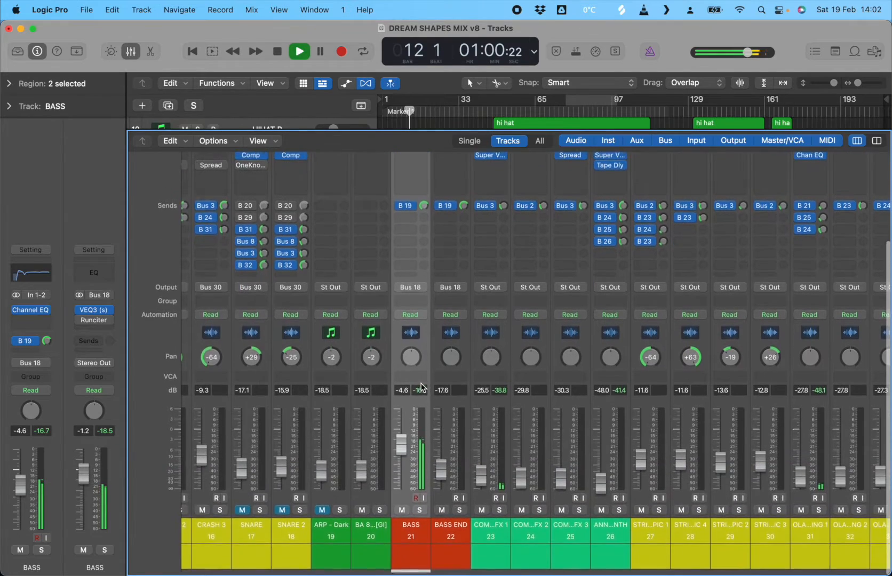
pyautogui.hscroll(2, 421, 387)
pyautogui.click(134, 52)
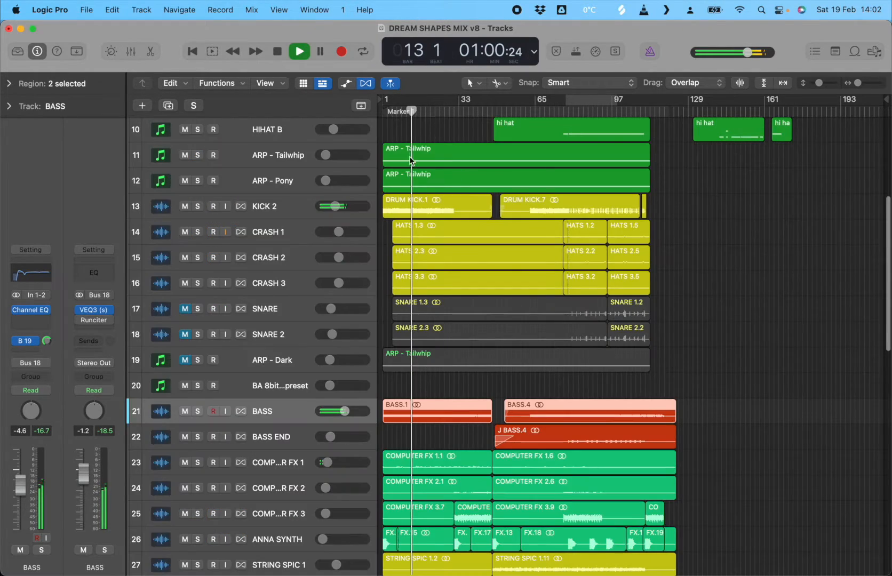
# Continue playback from around bar 31 and select the ANNA SYNTH track to review its effects and sends
pyautogui.scroll(2, 421, 142)
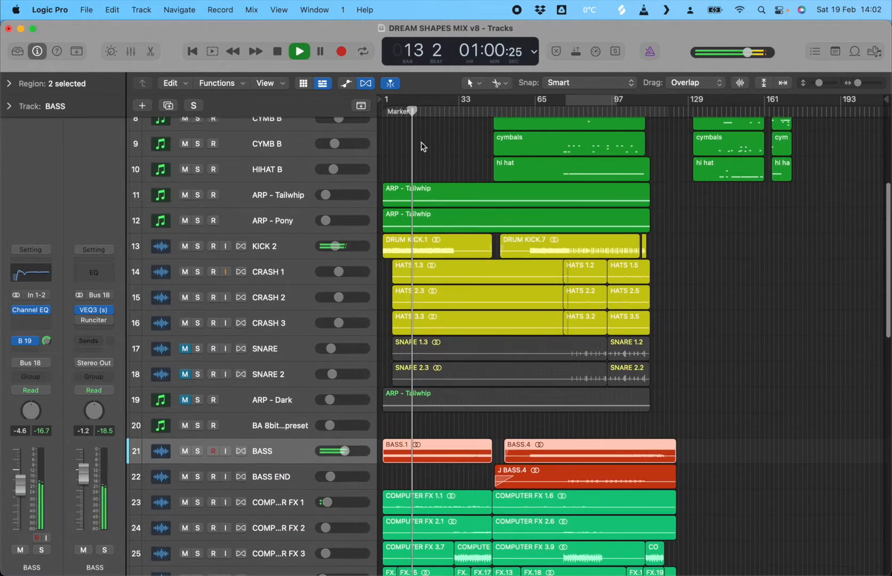
pyautogui.click(492, 116)
pyautogui.scroll(1, 495, 148)
pyautogui.scroll(-6, 496, 148)
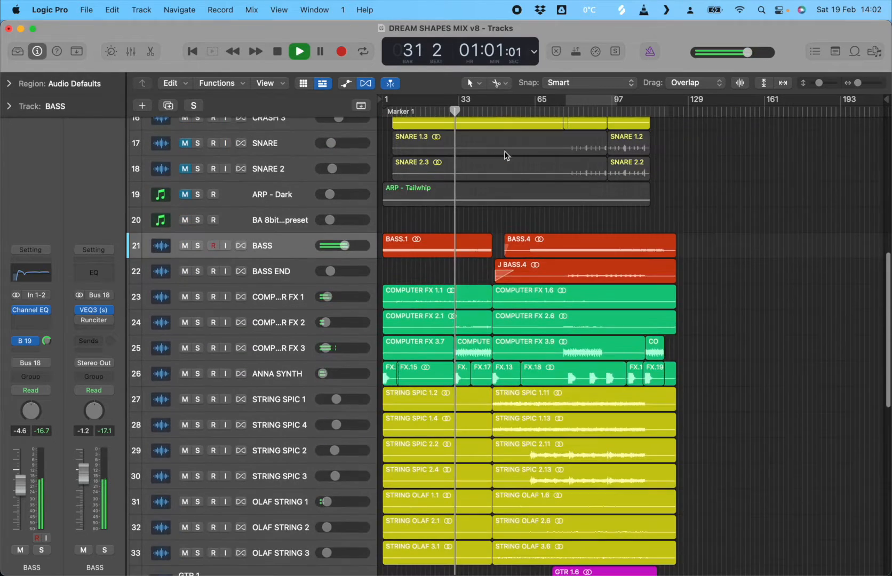
pyautogui.scroll(-2, 430, 450)
pyautogui.scroll(-1, 429, 441)
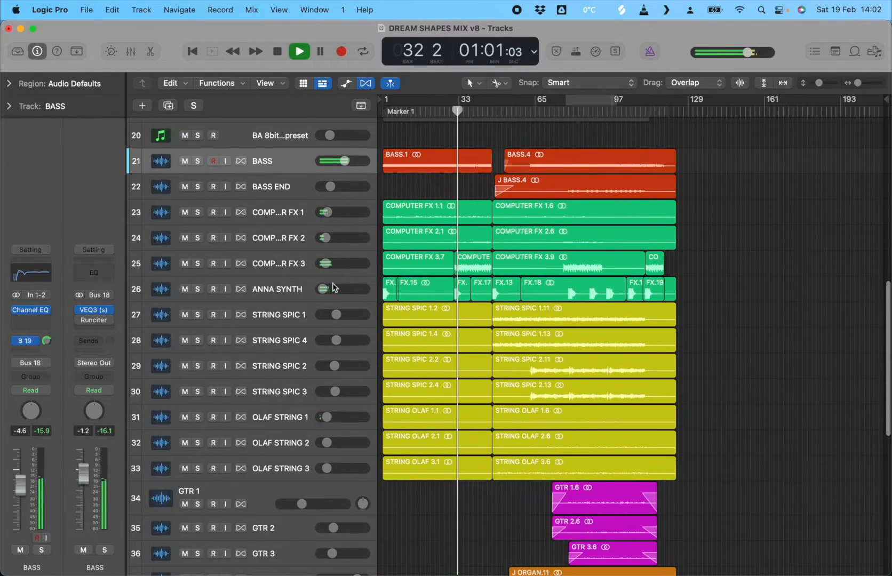
pyautogui.click(286, 293)
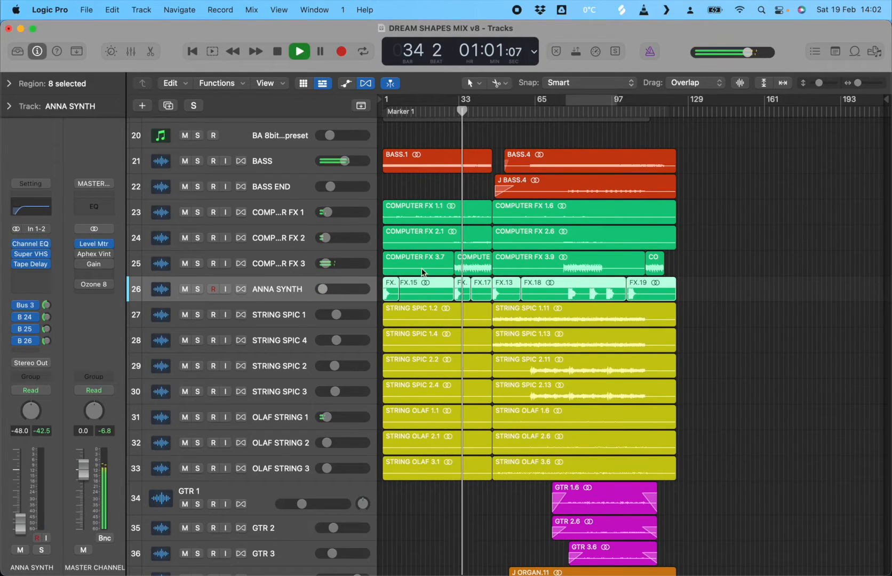
# Select the COMPUTER FX 1 track, inspect its Super VHS plug-in and close the plug-in window
pyautogui.moveTo(279, 210)
pyautogui.mouseDown()
pyautogui.moveTo(280, 263)
pyautogui.moveTo(272, 211)
pyautogui.mouseUp()
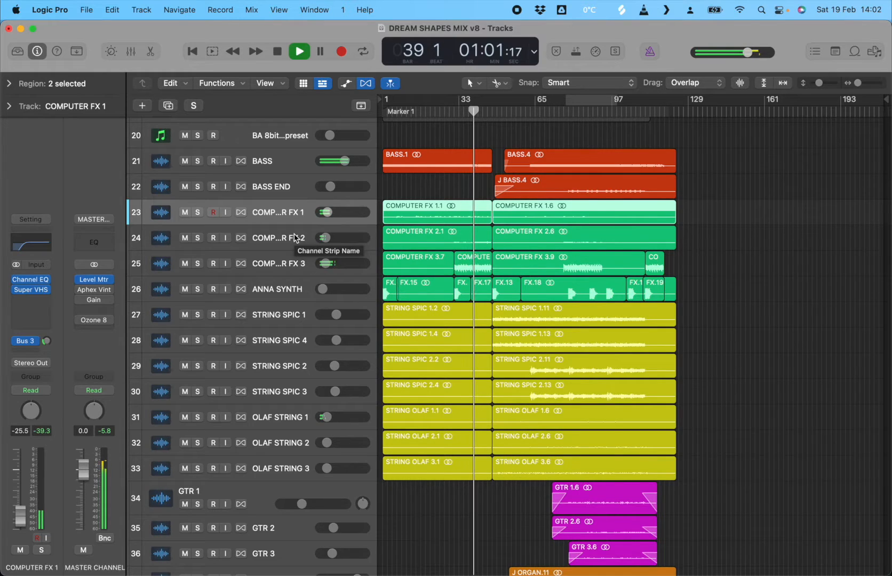
pyautogui.click(32, 290)
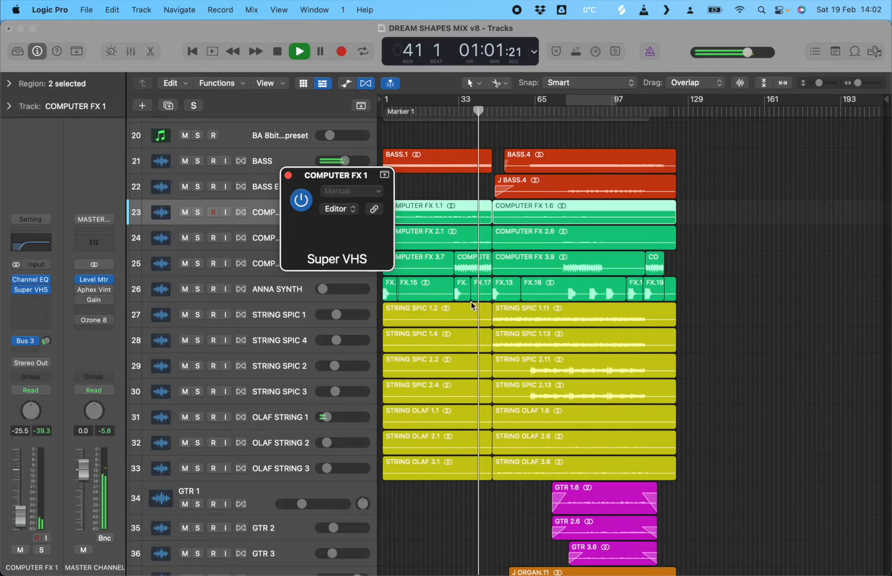
pyautogui.click(288, 176)
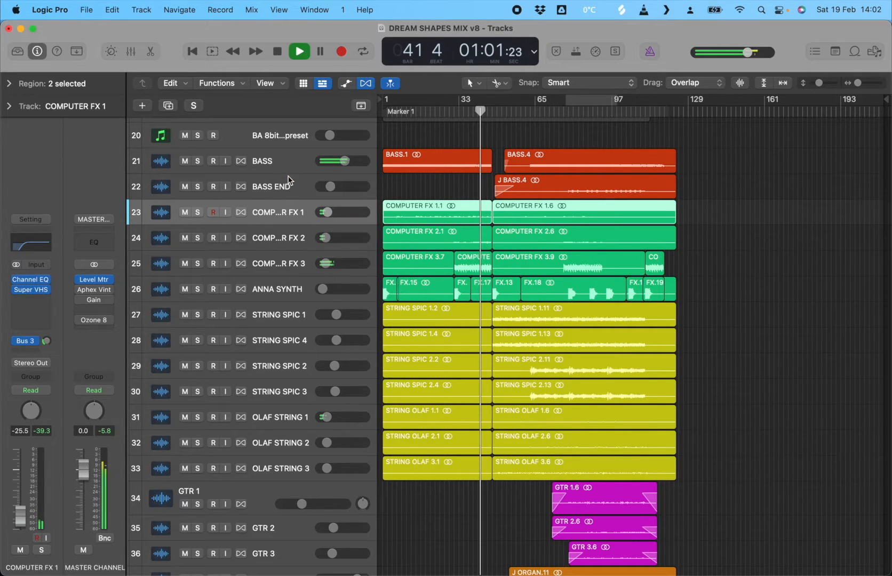
pyautogui.click(31, 290)
pyautogui.click(288, 176)
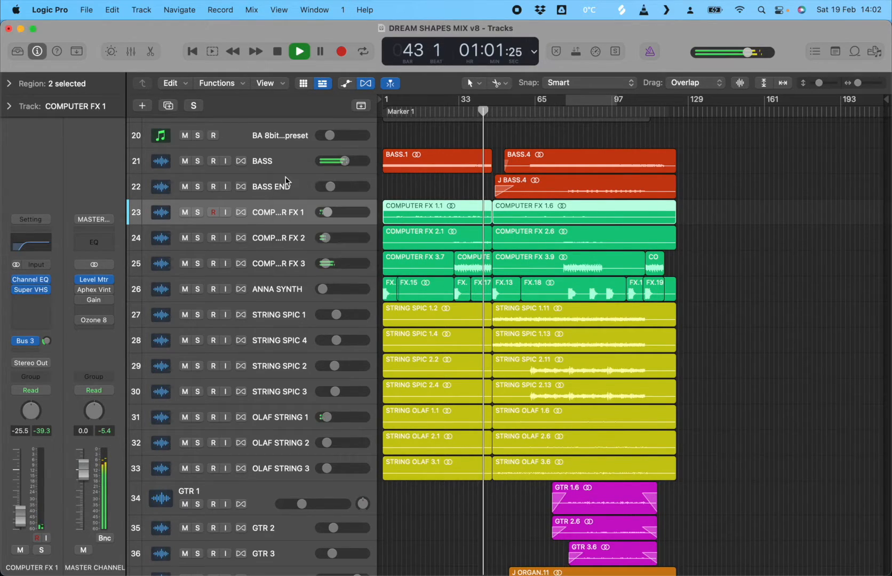
# Stop playback, compare the COMPUTER FX 1, 2 and 3 channel strips, and check the Super VHS plug-in on COMPUTER FX 1
pyautogui.press('space')
pyautogui.click(280, 244)
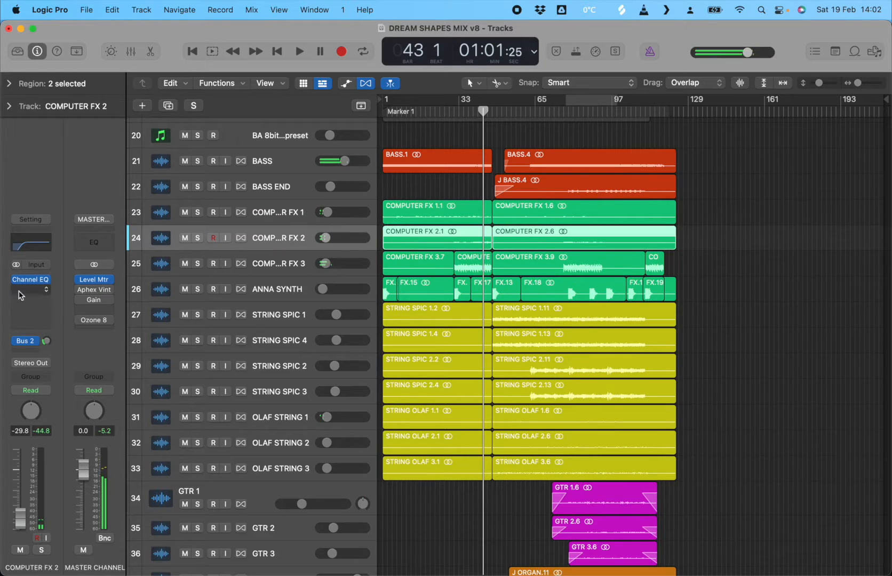
pyautogui.click(270, 261)
pyautogui.click(272, 238)
pyautogui.click(283, 213)
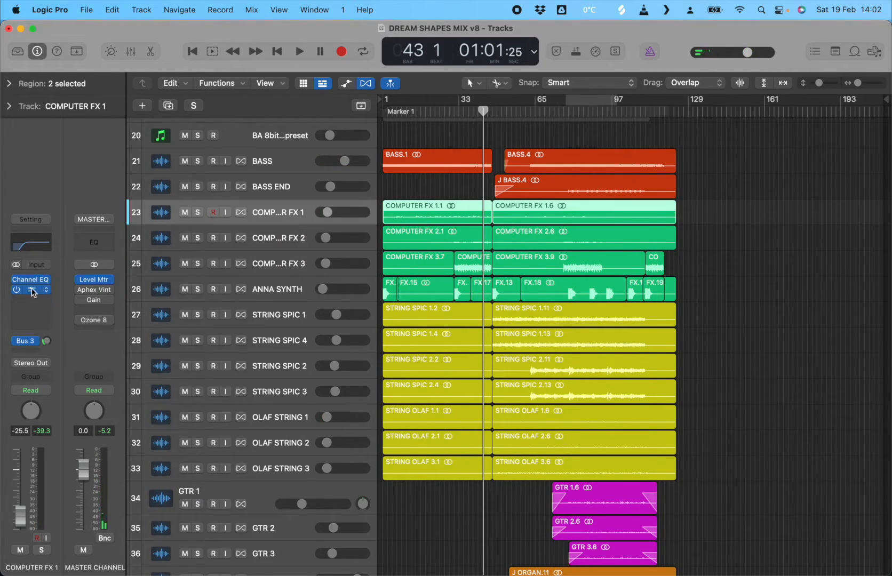
pyautogui.click(31, 290)
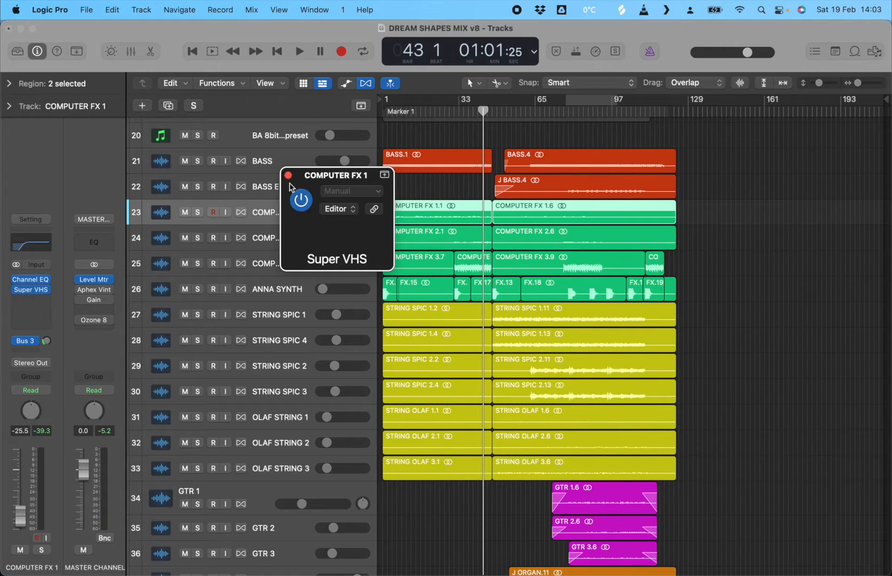
pyautogui.click(288, 175)
# Reload the Super VHS plug-in in the second insert slot of COMPUTER FX 1 and close its window
pyautogui.click(47, 290)
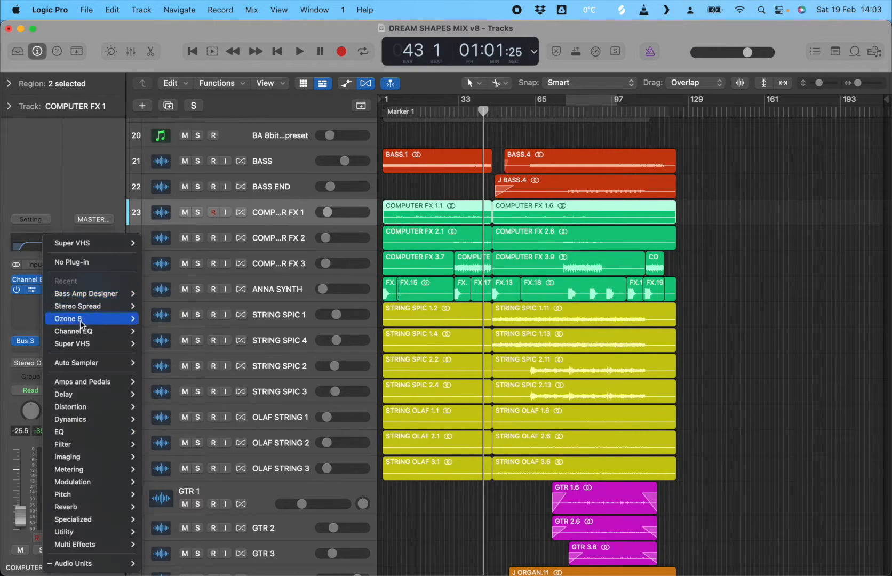
pyautogui.moveTo(109, 295)
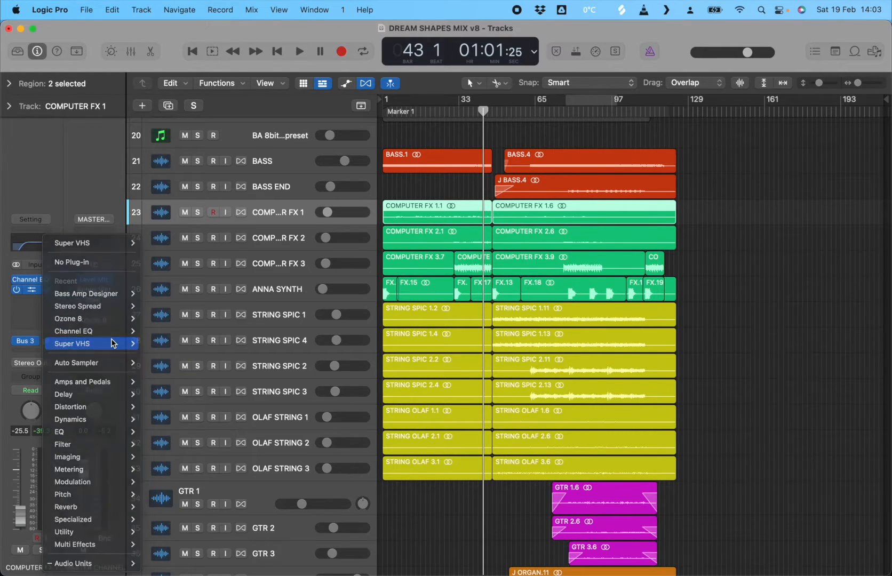
pyautogui.click(112, 344)
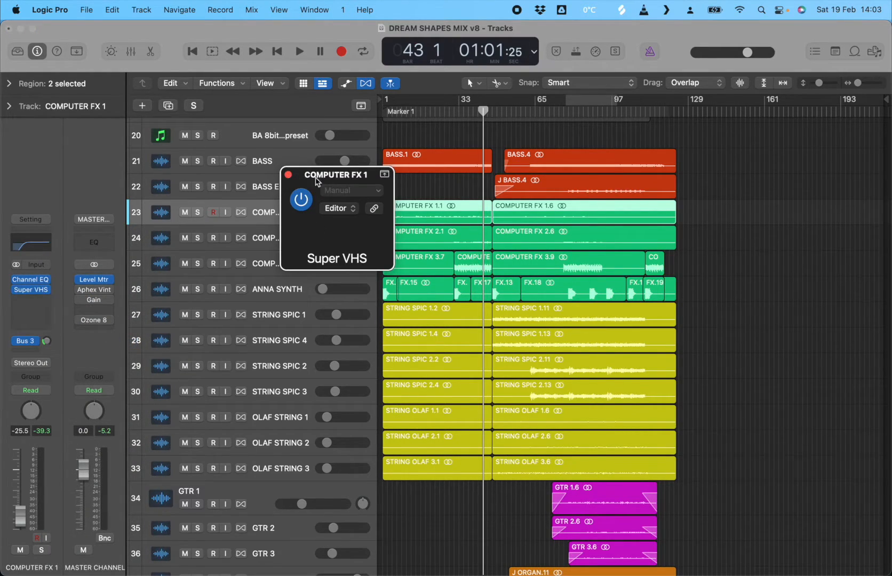
pyautogui.click(288, 175)
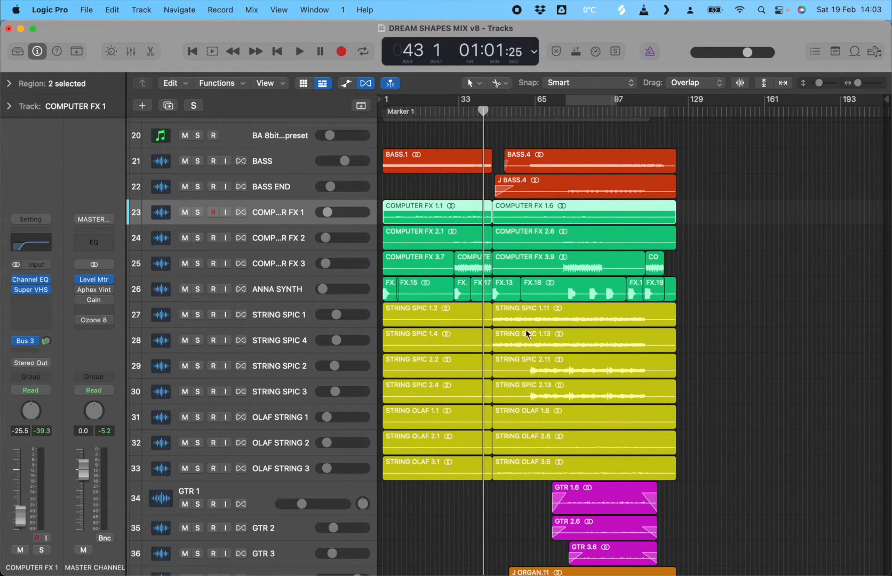
# Resume playback, look over the track list, show the mixer and examine the string, guitar, organ, siren and EBOW channels' levels and sends
pyautogui.press('space')
pyautogui.scroll(15, 502, 223)
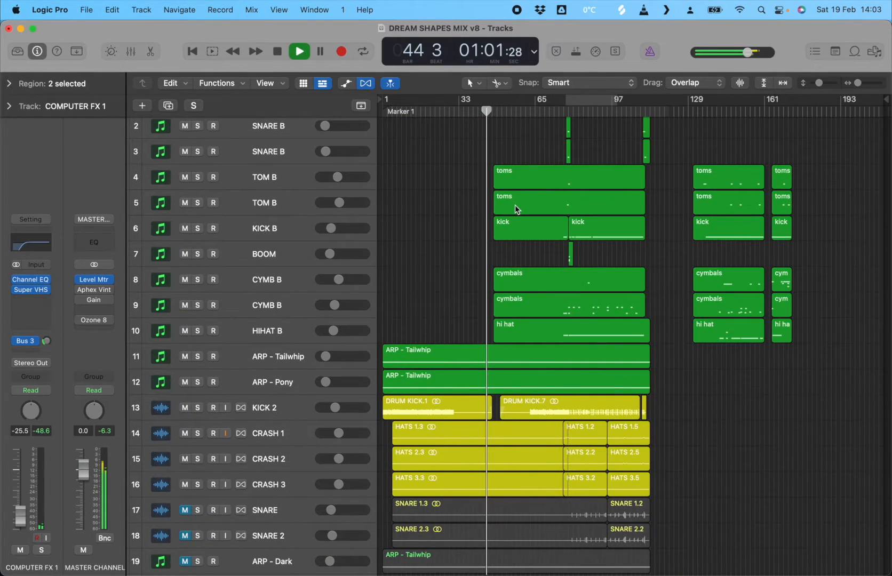
pyautogui.scroll(-1, 447, 393)
pyautogui.scroll(-20, 445, 389)
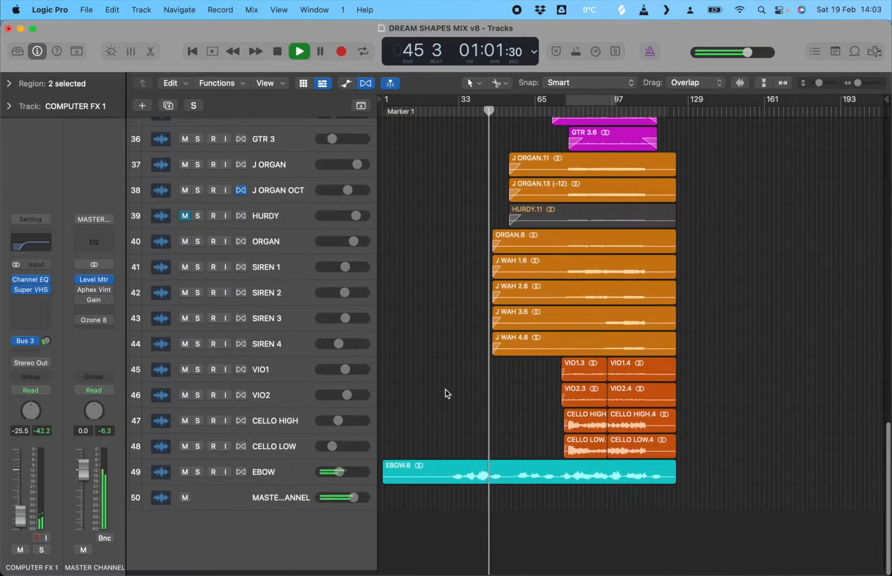
pyautogui.click(131, 51)
pyautogui.hscroll(5, 562, 402)
pyautogui.hscroll(10, 562, 403)
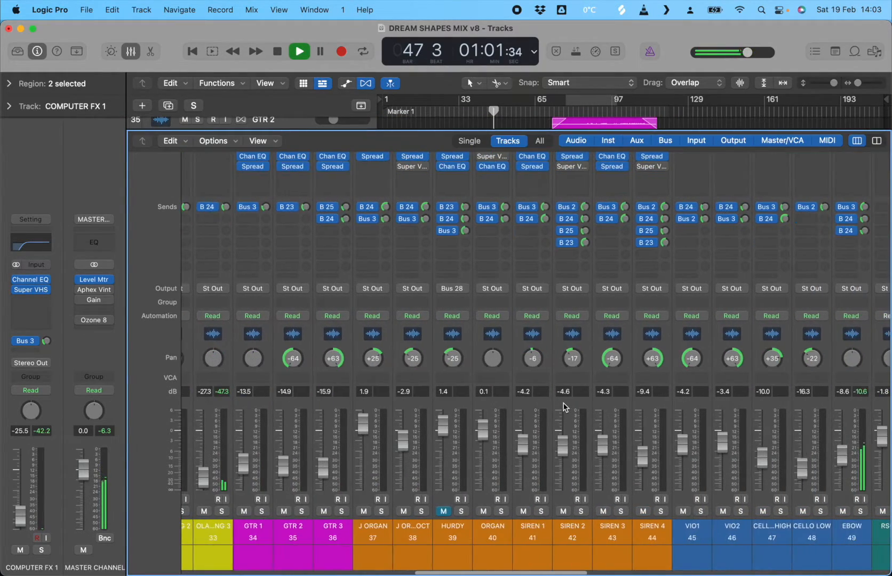
pyautogui.hscroll(-6, 571, 460)
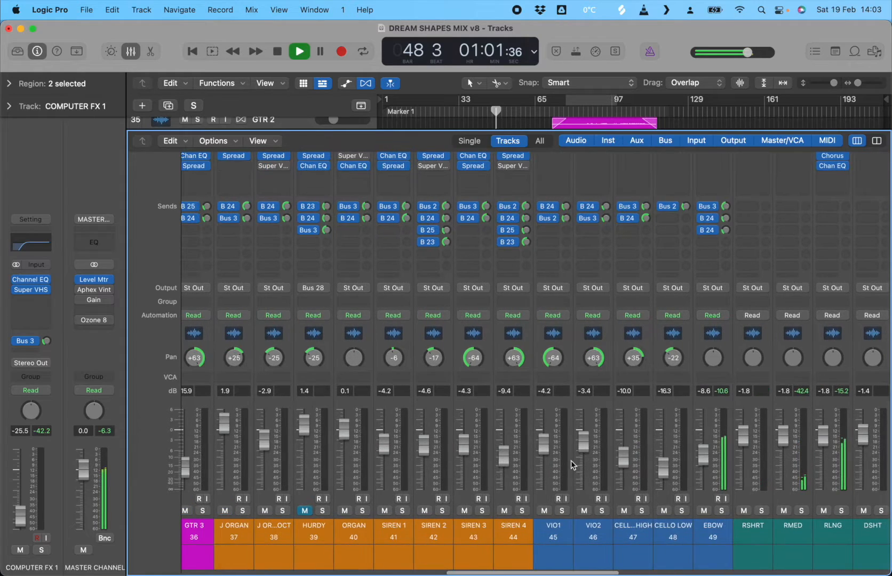
pyautogui.hscroll(-6, 570, 464)
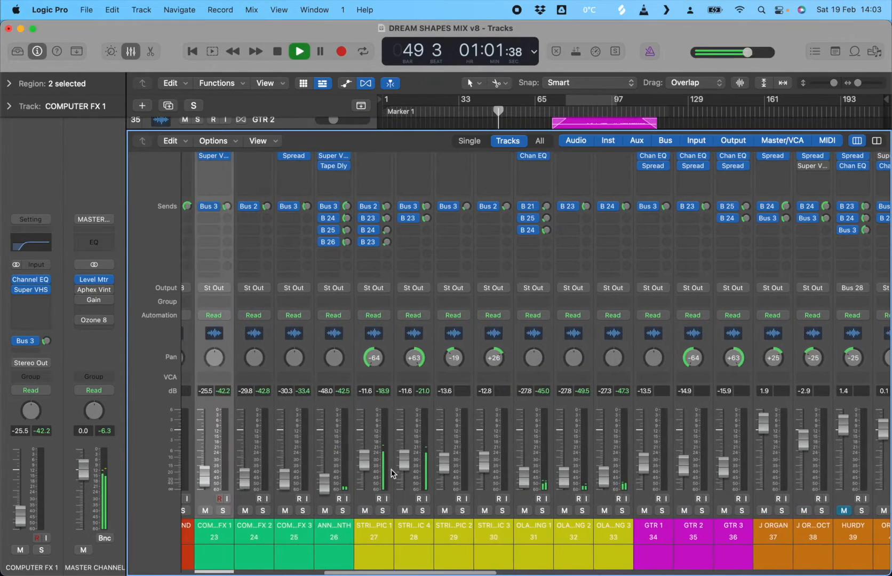
# Raise OLAF STRING 1 to -17.2 dB, OLAF STRING 2 to -22.0 dB and OLAF STRING 3 to -21.0 dB, and hide the mixer
pyautogui.click(594, 530)
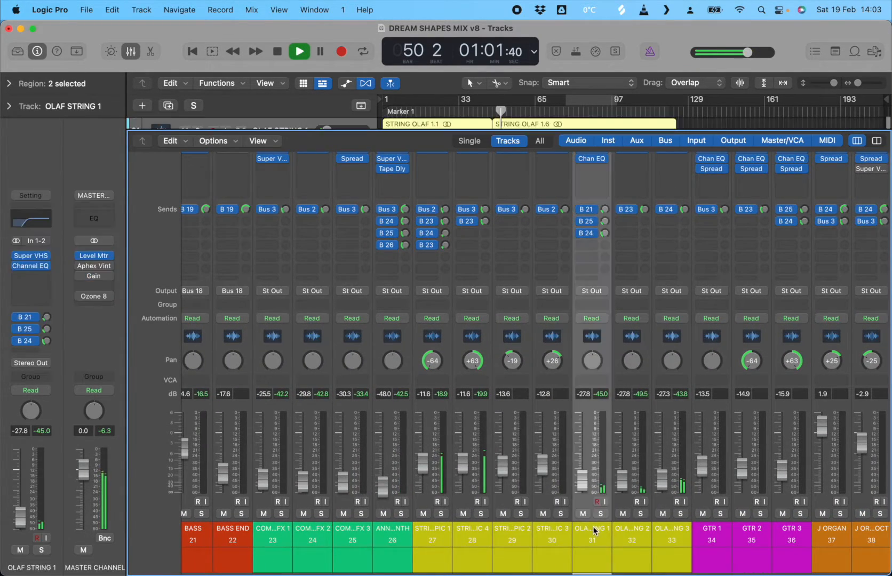
pyautogui.click(628, 531)
pyautogui.click(673, 532)
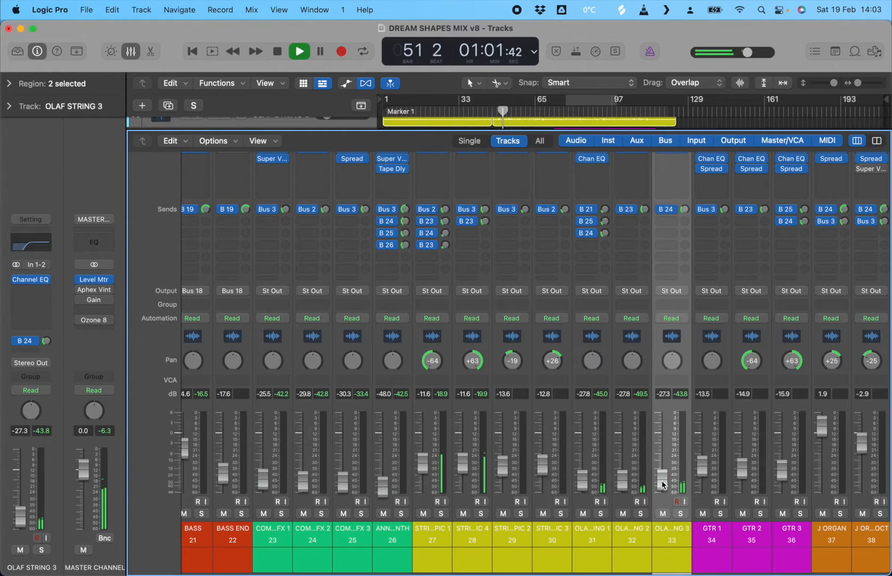
pyautogui.moveTo(661, 445); pyautogui.dragTo(661, 418)
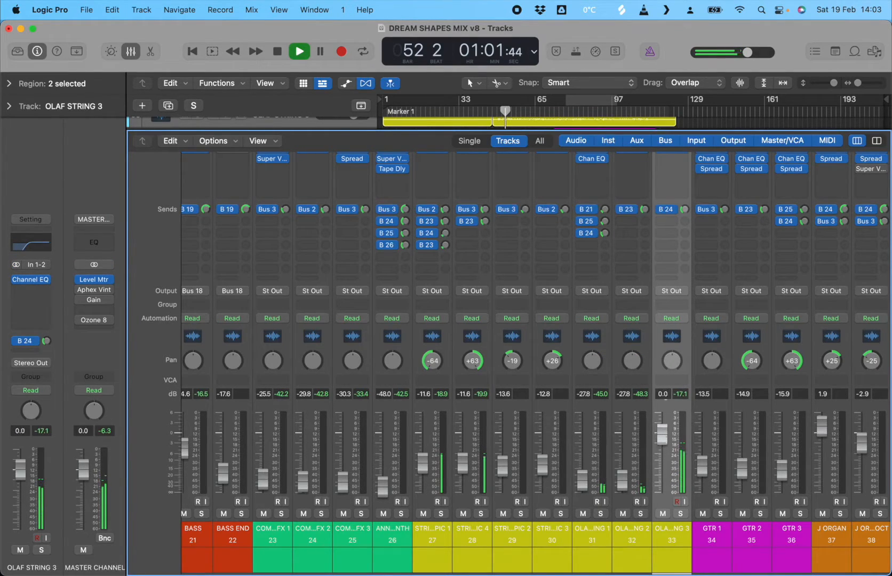
pyautogui.moveTo(619, 483); pyautogui.dragTo(621, 439)
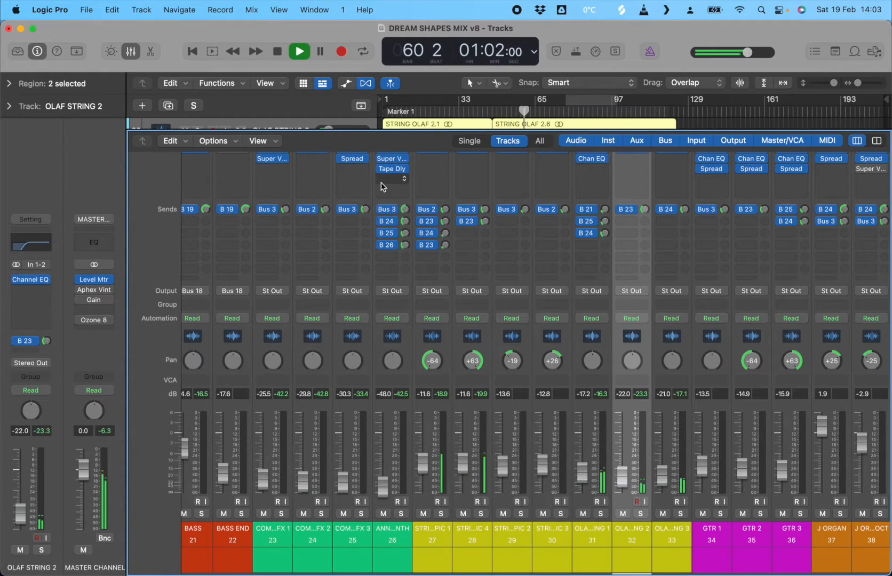
pyautogui.click(131, 52)
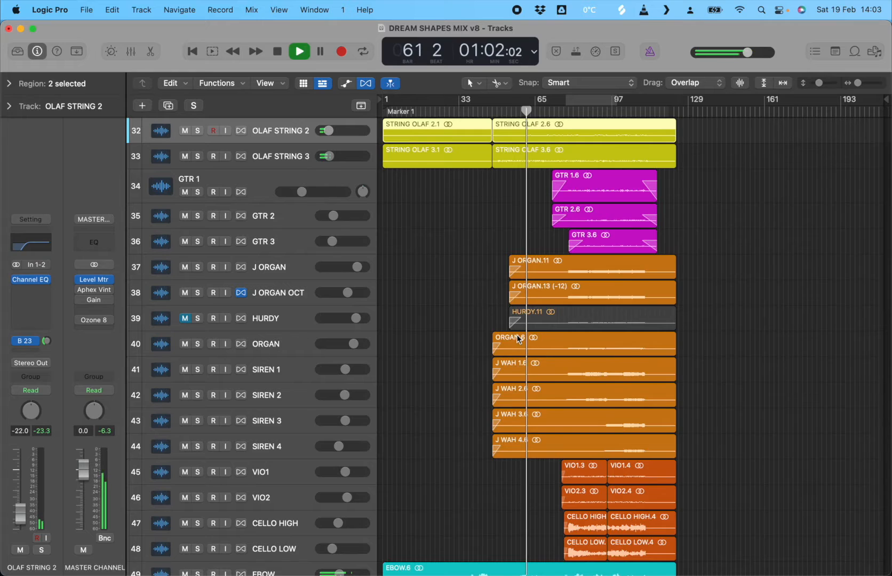
# Raise the STRING SPIC 2 channel to -12.2 dB in the mixer, check the neighbouring channels and hide the mixer
pyautogui.scroll(1, 518, 336)
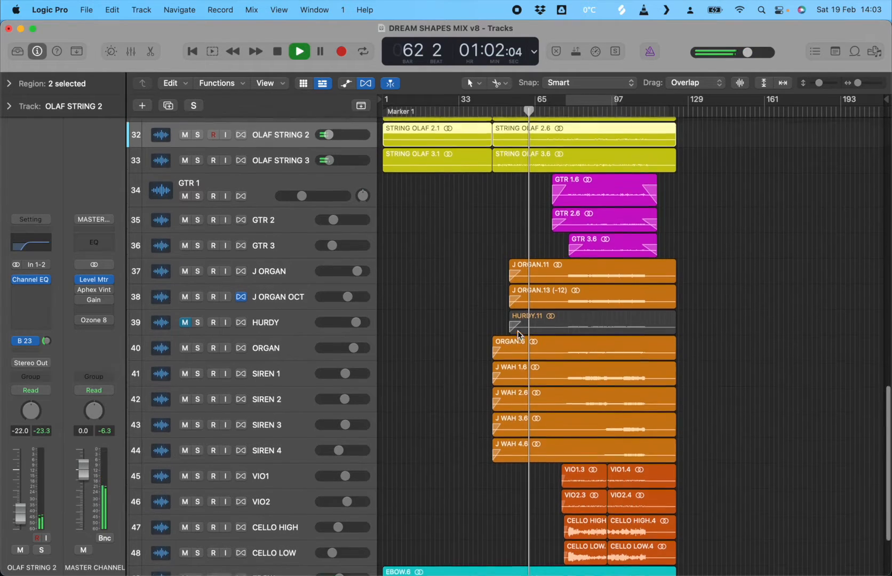
pyautogui.scroll(8, 515, 336)
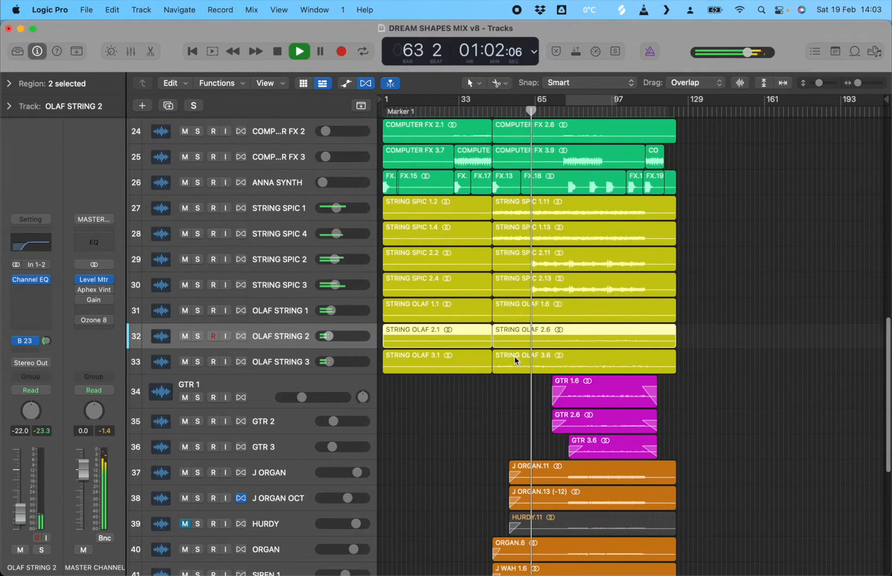
pyautogui.click(269, 256)
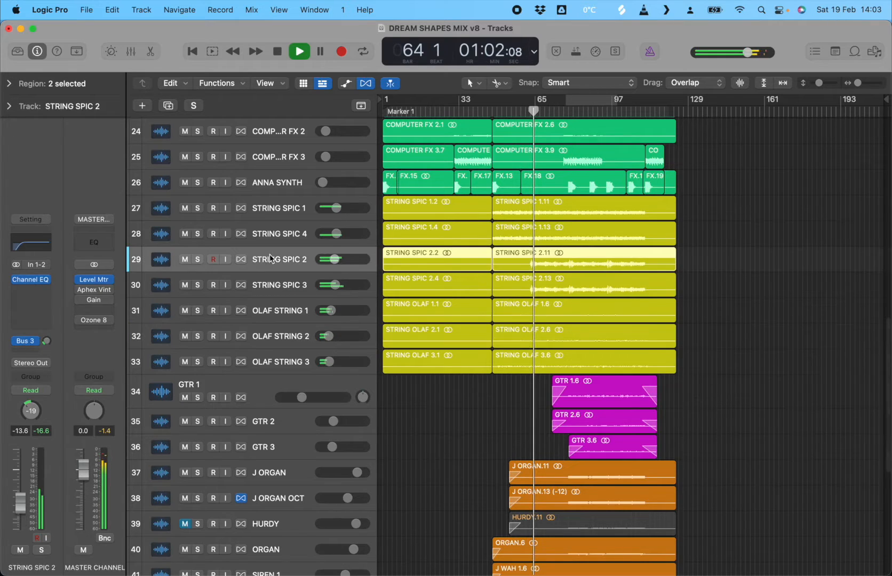
pyautogui.click(133, 53)
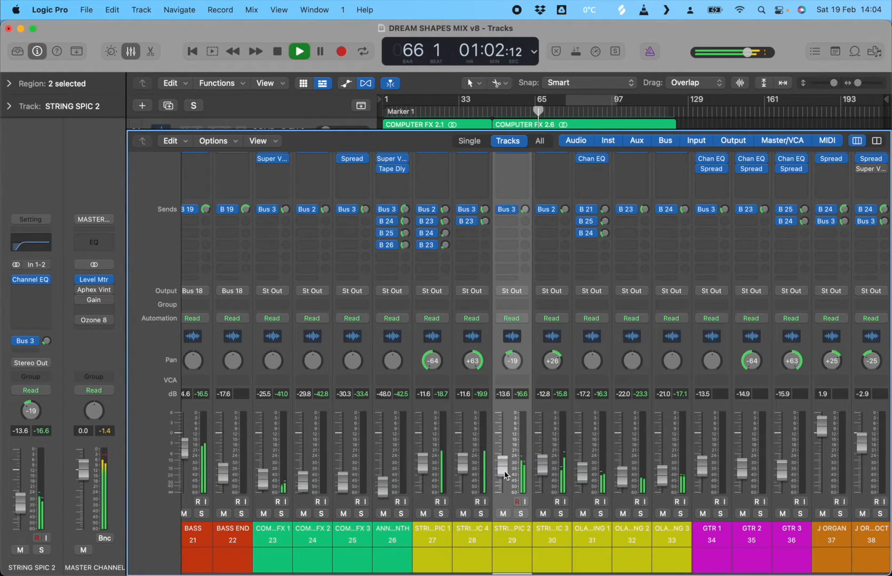
pyautogui.moveTo(502, 467); pyautogui.dragTo(503, 465)
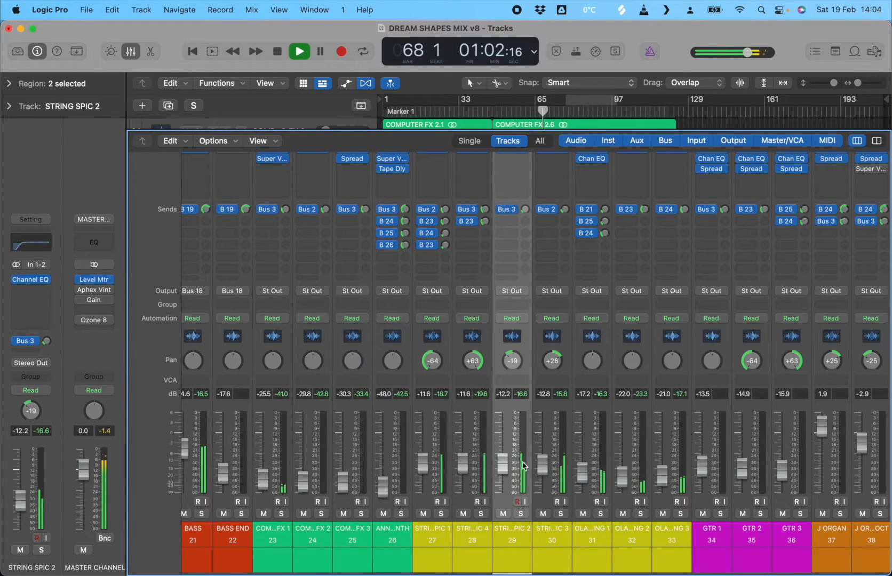
pyautogui.hscroll(10, 486, 480)
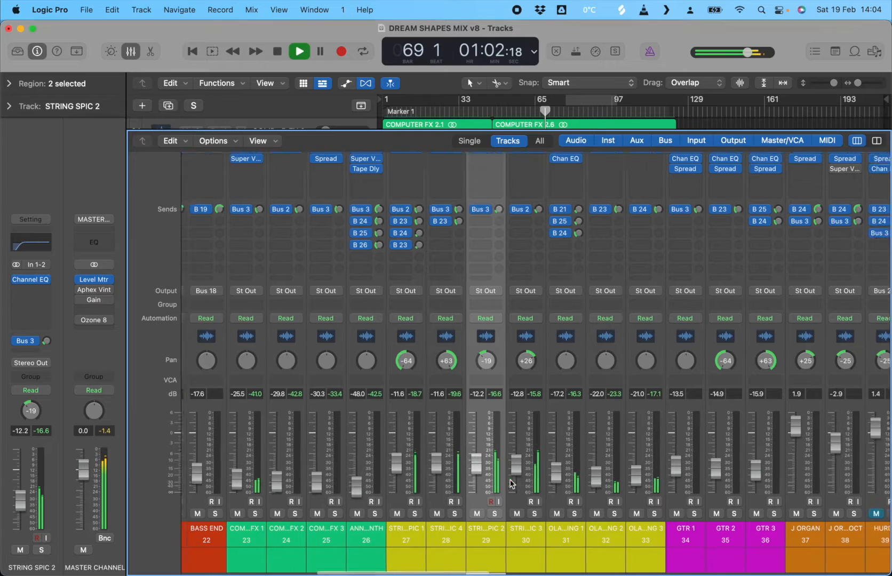
pyautogui.hscroll(-10, 312, 475)
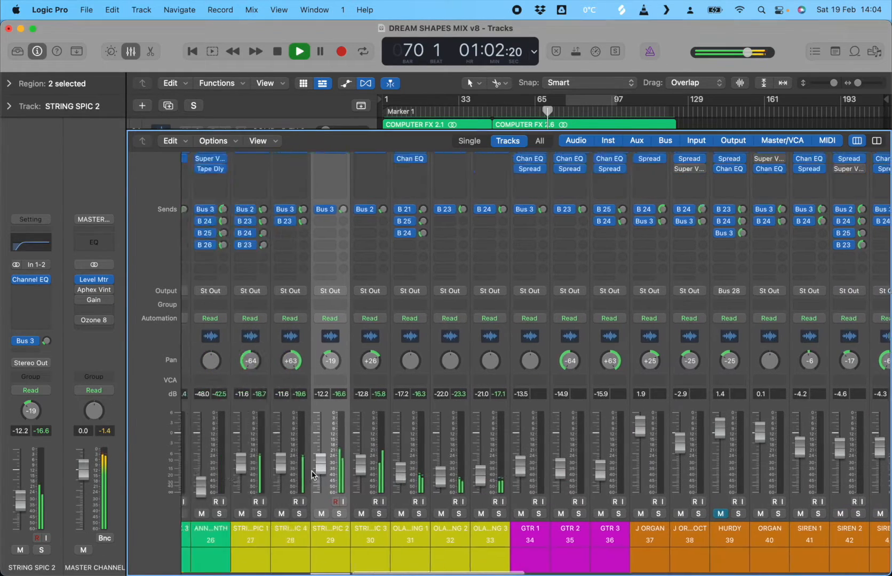
pyautogui.click(130, 52)
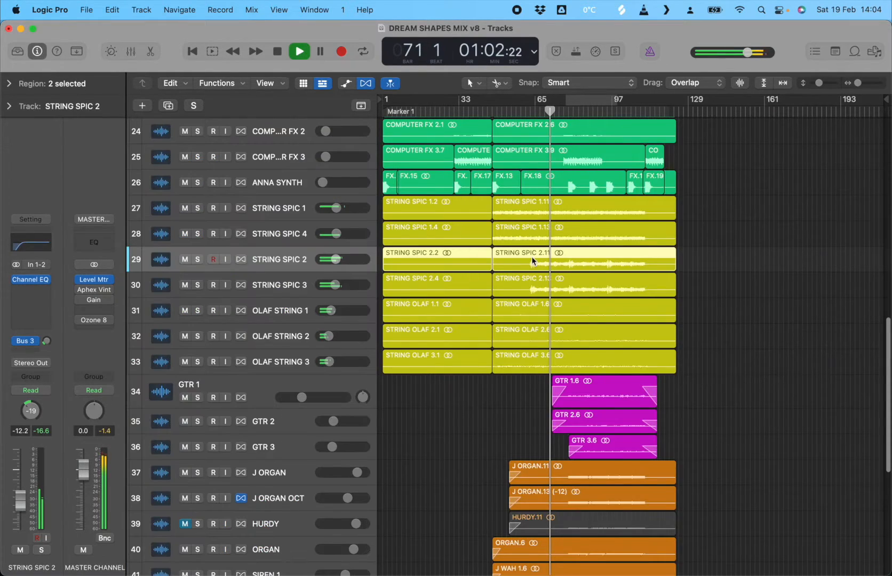
# Stop playback around bar 72 and look over the arrangement from the drum tracks to the guitars and organs
pyautogui.scroll(15, 530, 255)
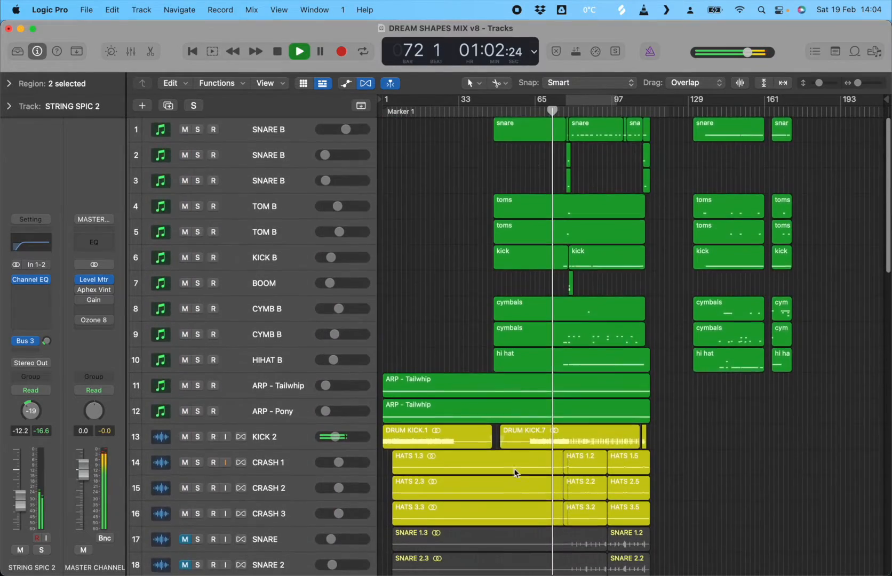
pyautogui.press('space')
pyautogui.scroll(-20, 517, 475)
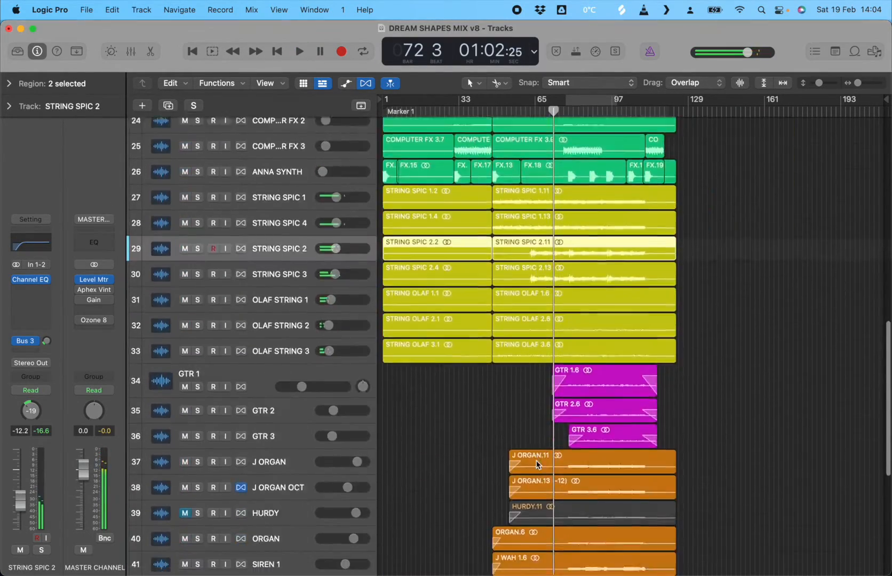
pyautogui.scroll(20, 504, 295)
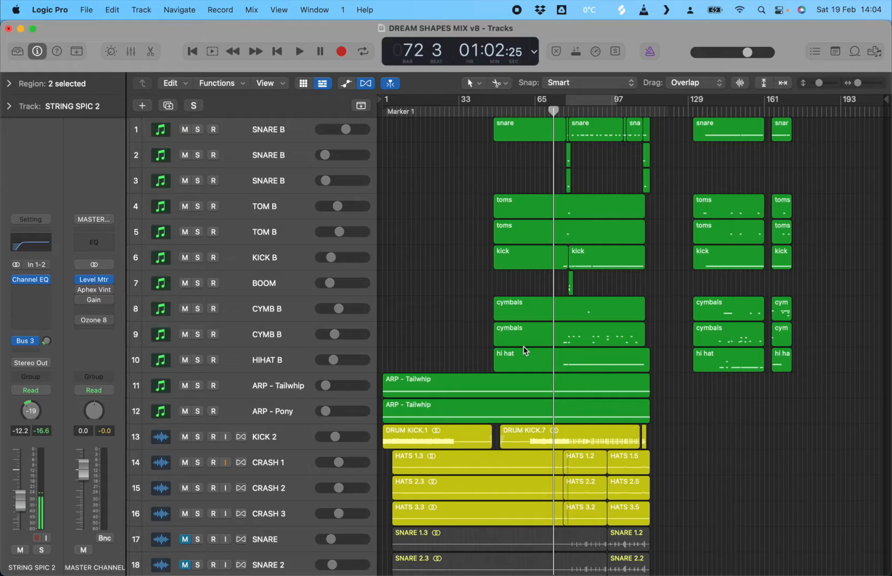
pyautogui.scroll(-10, 523, 346)
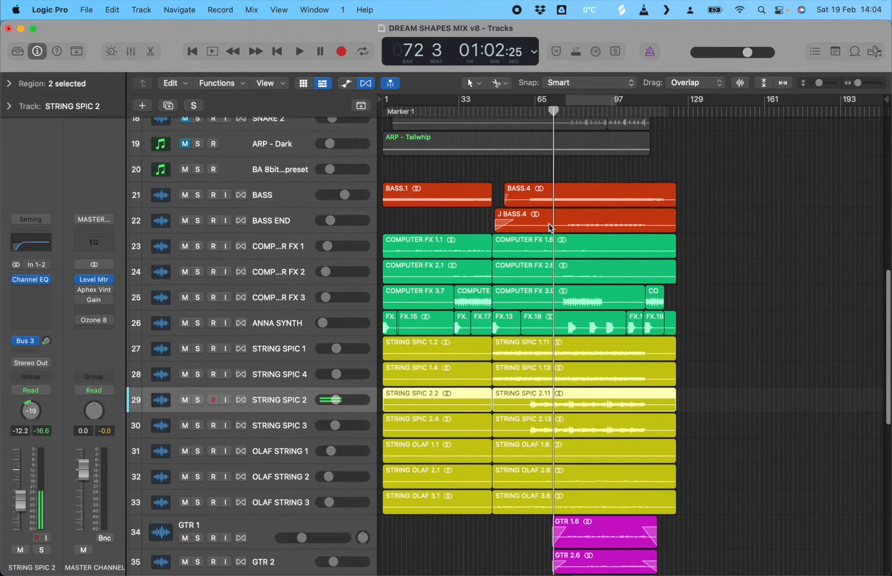
# Select the BASS track, inspect the VEQ3 plug-in on its output bus and close the plug-in window
pyautogui.click(302, 202)
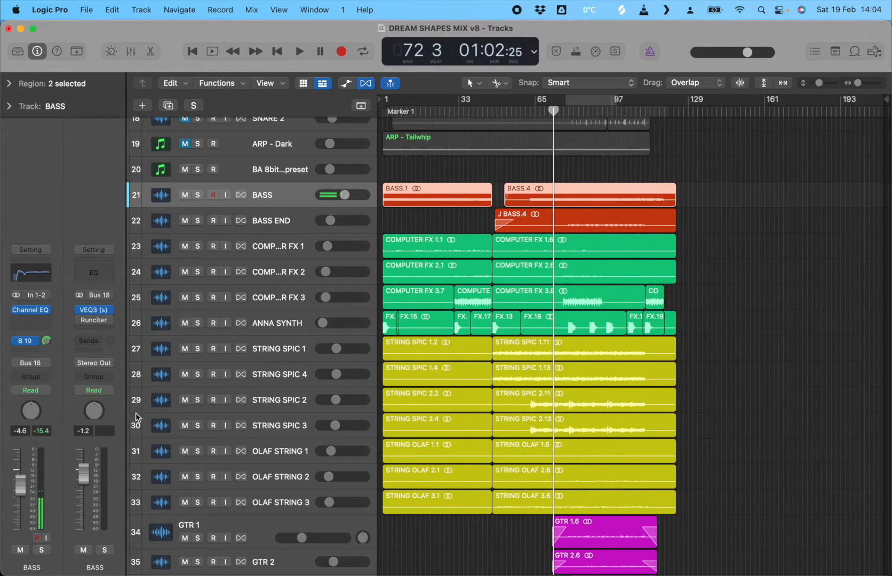
pyautogui.click(96, 315)
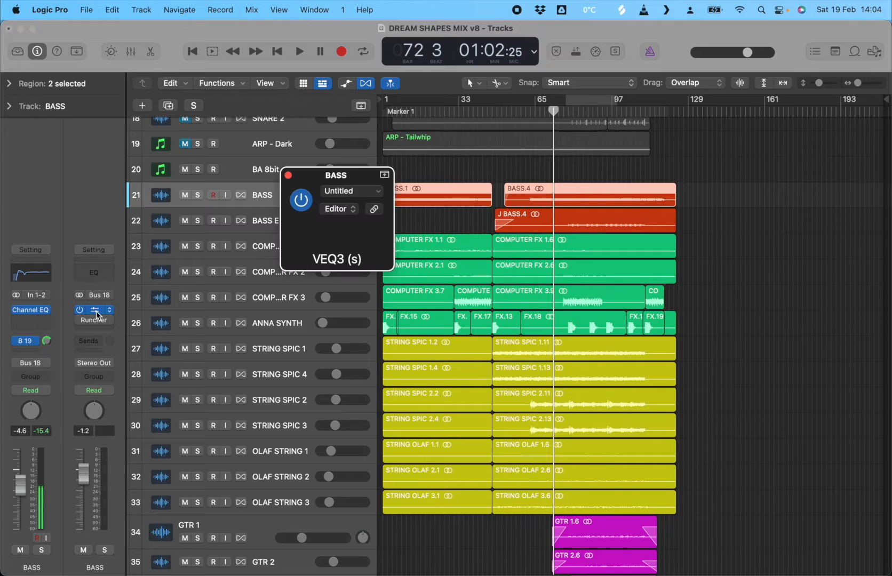
pyautogui.click(286, 178)
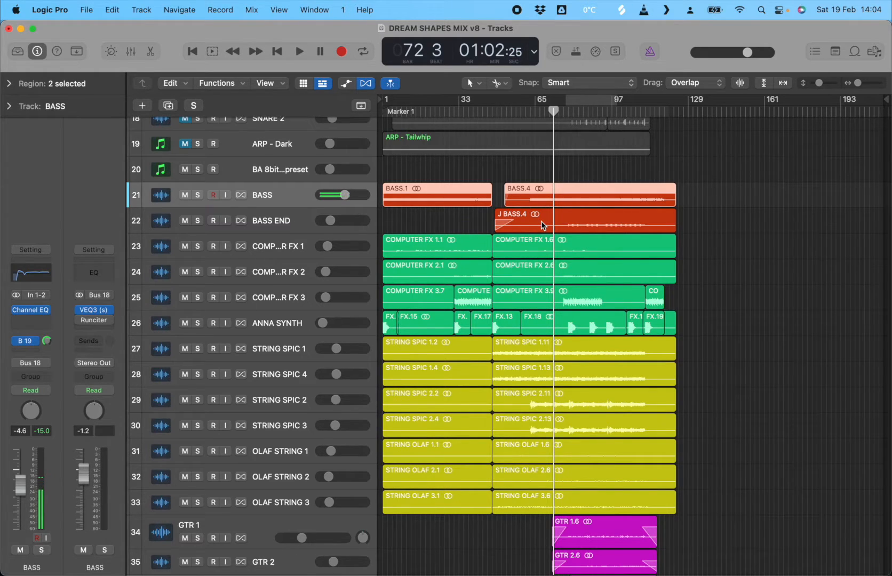
# Resume playback from bar 72 and select the STRING SPIC 1 track to review its EQ, sends and panning
pyautogui.press('space')
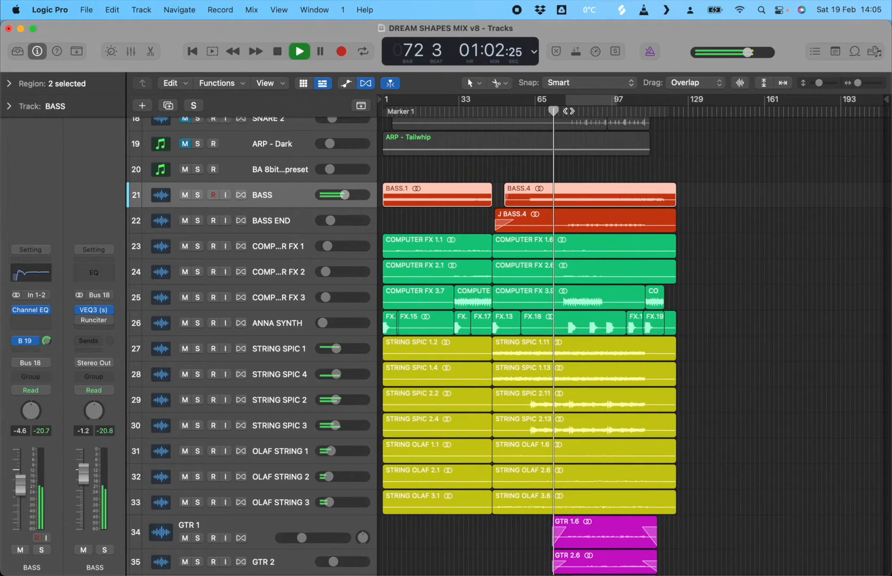
pyautogui.scroll(-1, 523, 396)
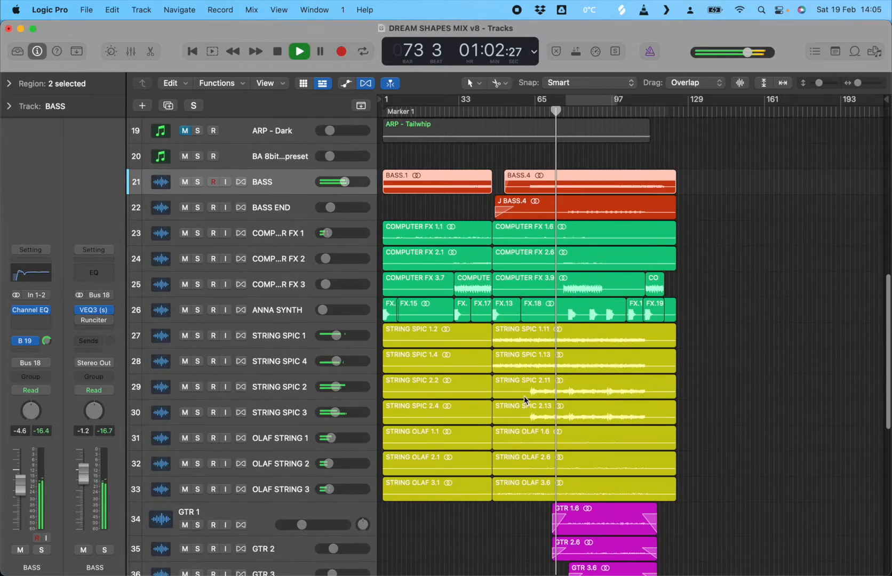
pyautogui.click(288, 336)
pyautogui.scroll(-3, 298, 393)
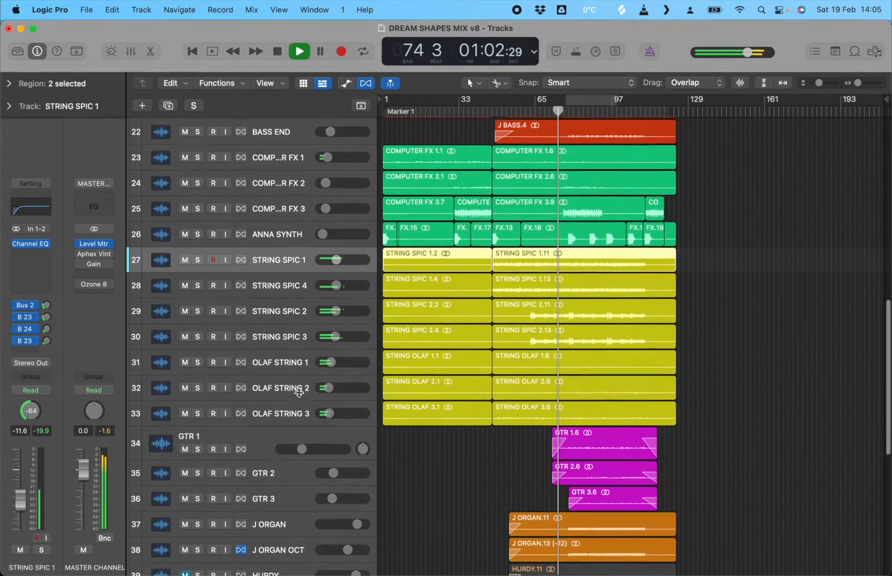
# Follow the string, guitar and organ tracks during playback and stop around bar 78
pyautogui.scroll(-2, 544, 453)
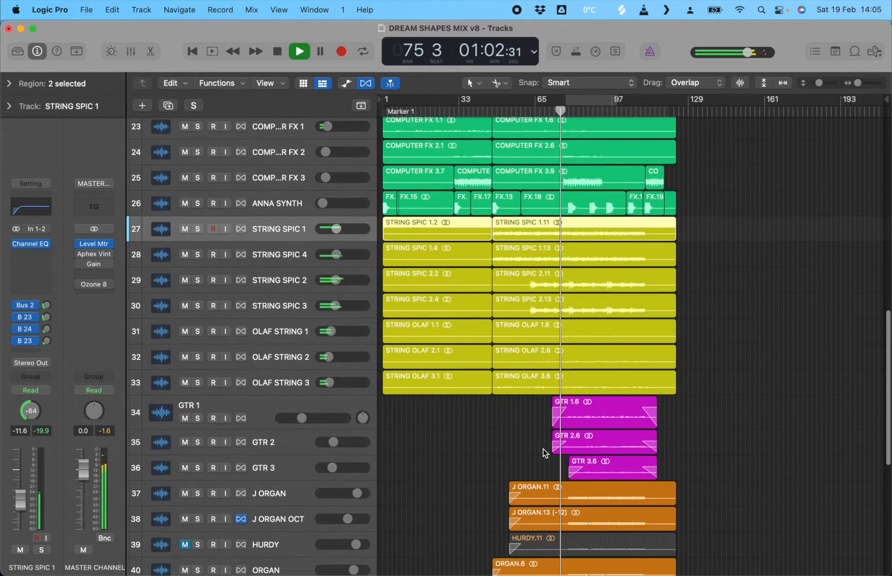
pyautogui.scroll(-2, 543, 453)
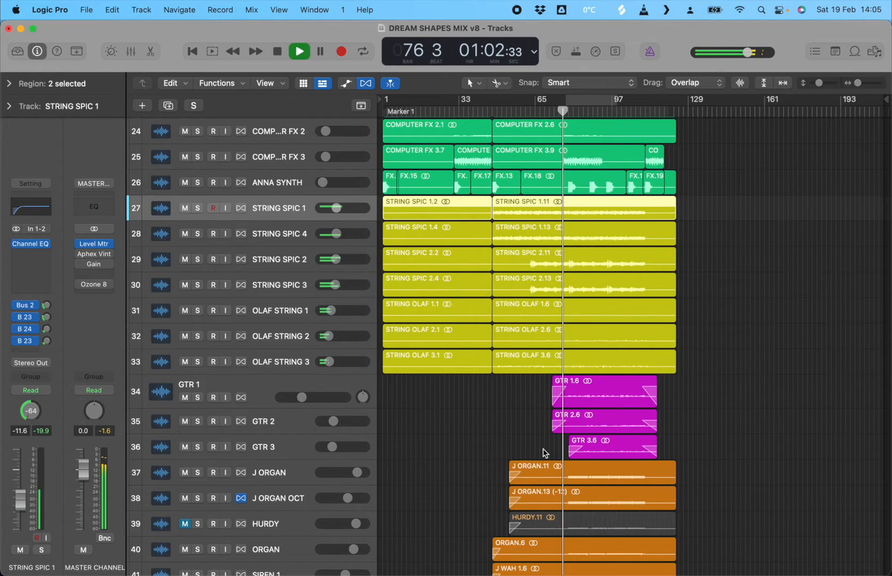
pyautogui.scroll(-3, 544, 453)
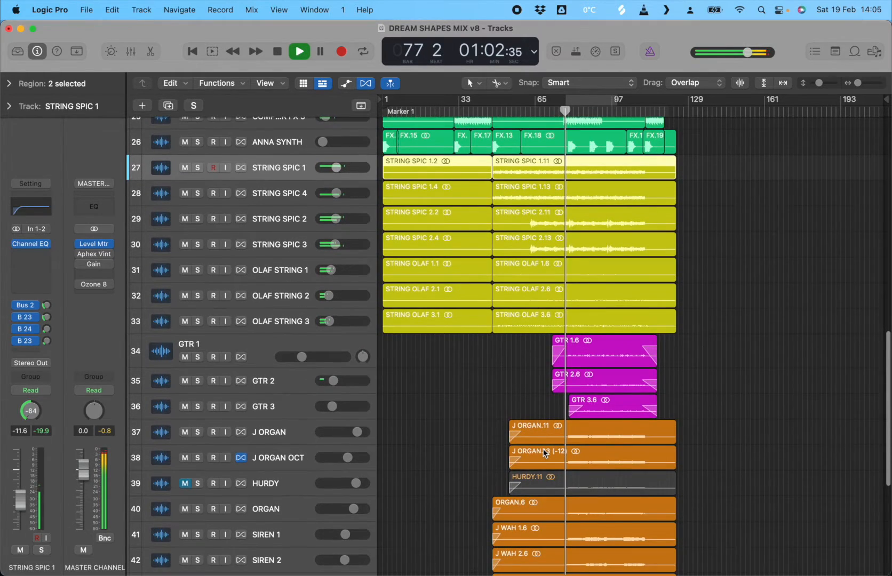
pyautogui.press('space')
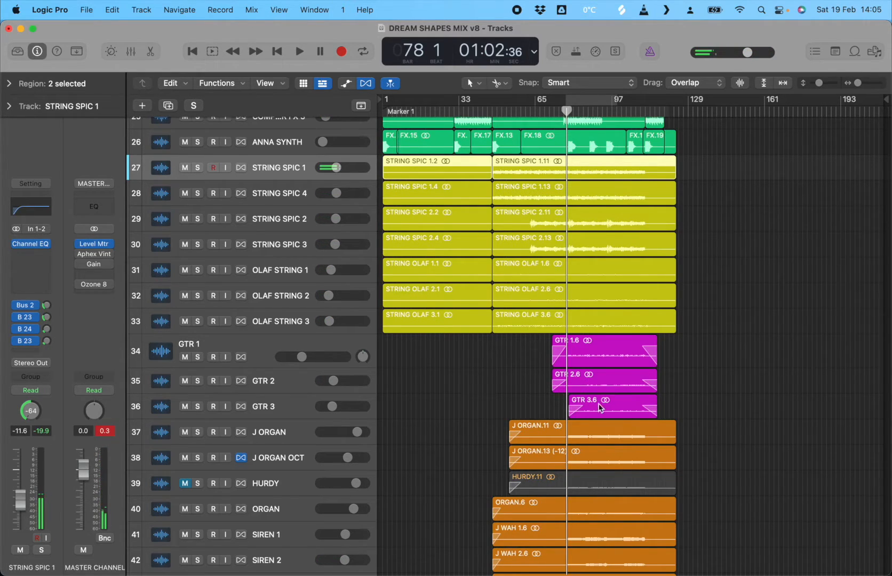
# Look over the stopped arrangement from the guitars down to EBOW and back to the drums and bass
pyautogui.scroll(-10, 565, 368)
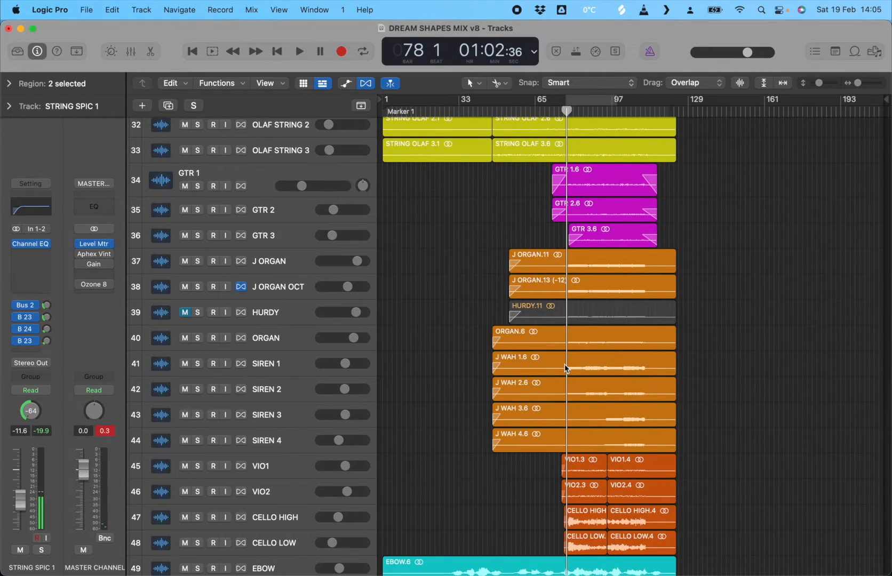
pyautogui.scroll(-5, 566, 368)
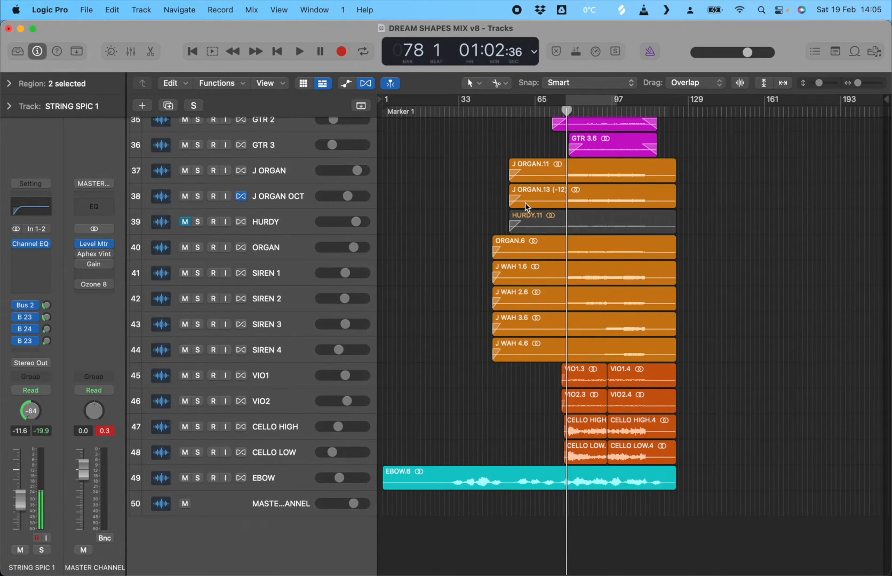
pyautogui.scroll(1, 525, 202)
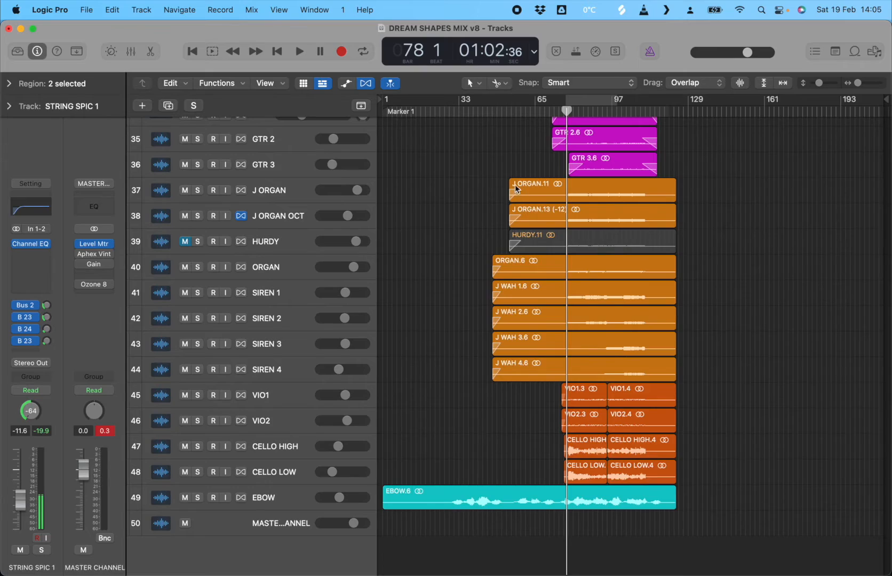
pyautogui.scroll(20, 525, 202)
pyautogui.scroll(-6, 663, 459)
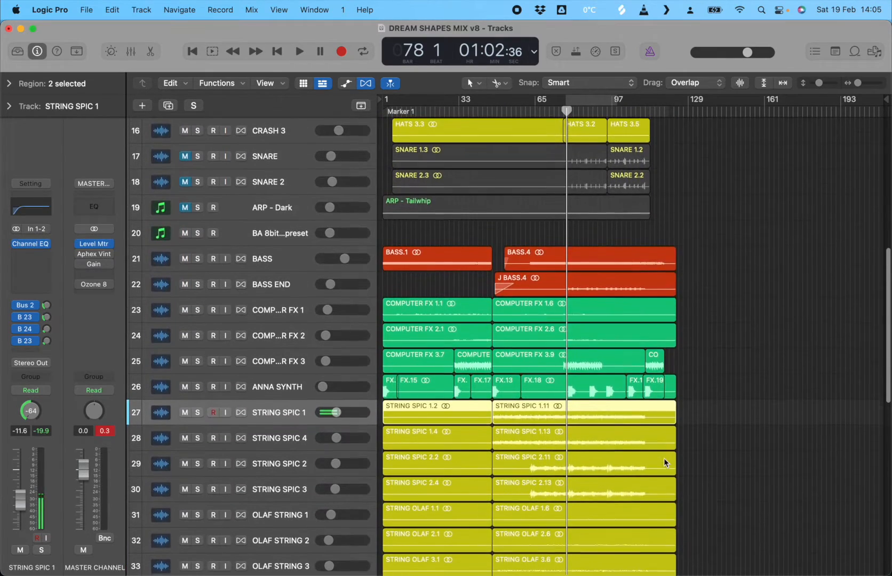
# Play the mix briefly from bar 70 with the string and guitar tracks in view, and stop it
pyautogui.scroll(-11, 664, 458)
pyautogui.press('space')
pyautogui.click(547, 112)
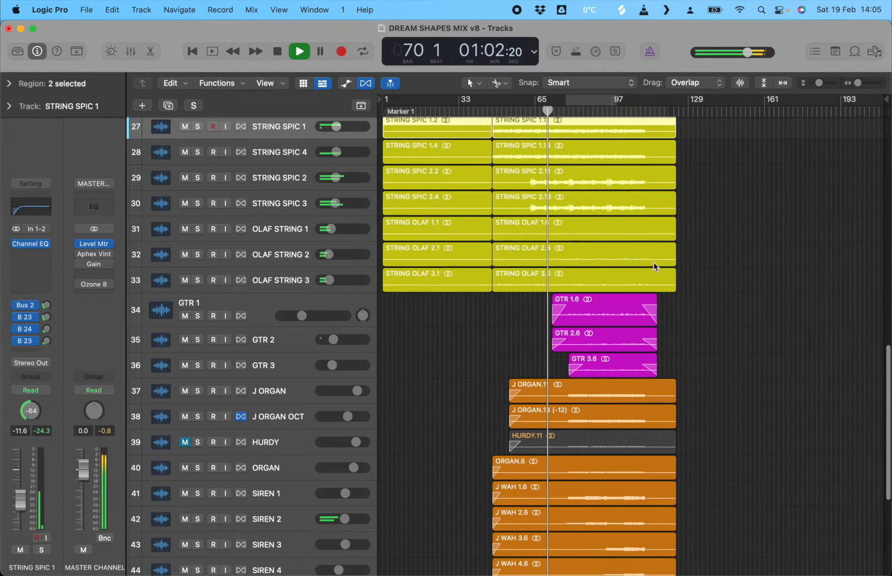
pyautogui.press('space')
# Enable Ozone 8 and the Aphex Vintage Exciter on the master channel, view each plug-in and close its window
pyautogui.moveTo(88, 286)
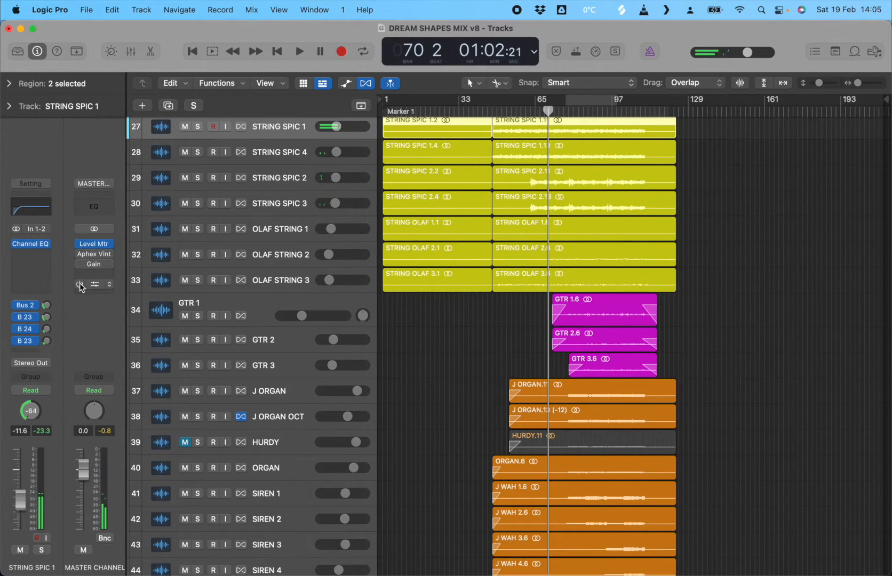
pyautogui.click(96, 286)
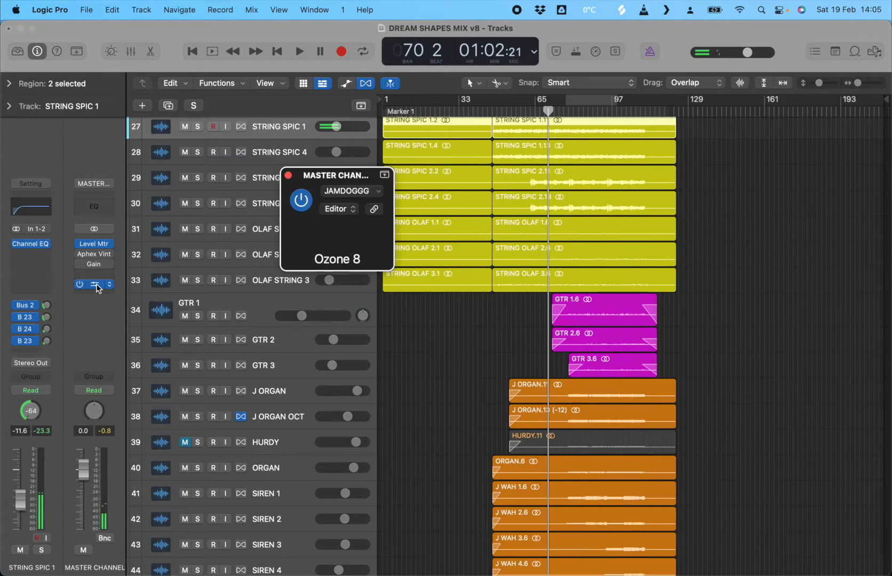
pyautogui.click(288, 176)
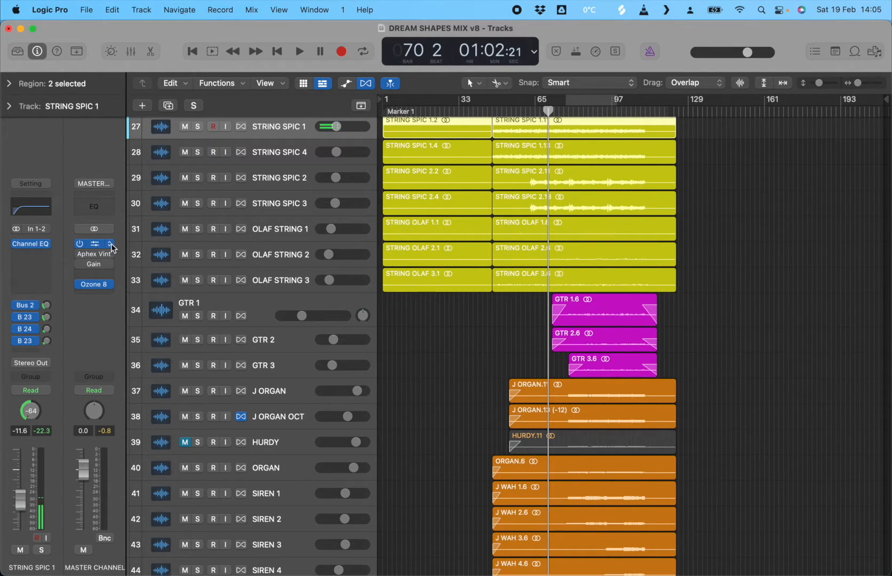
pyautogui.click(80, 255)
pyautogui.click(94, 253)
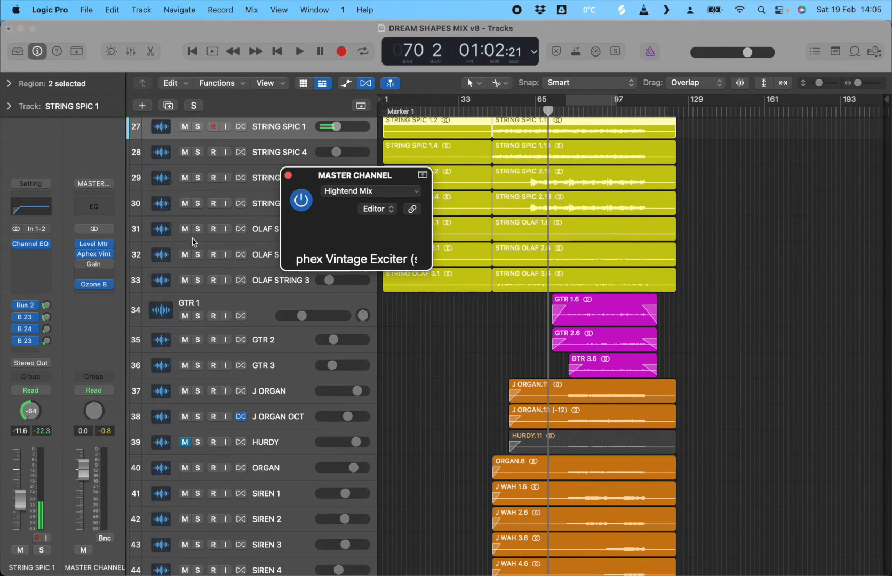
pyautogui.click(288, 175)
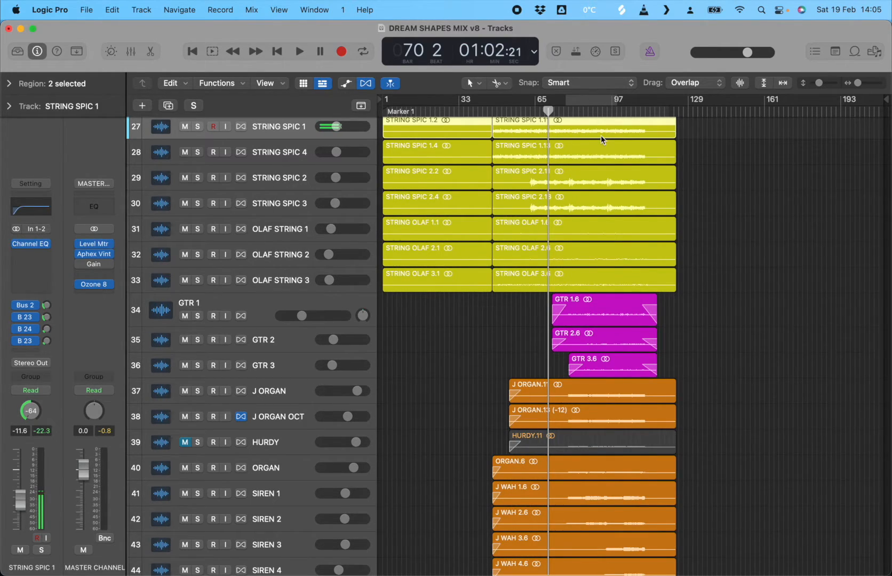
# Look over the tracks and set a cycle range from bar 1 to about bar 115
pyautogui.scroll(-5, 625, 476)
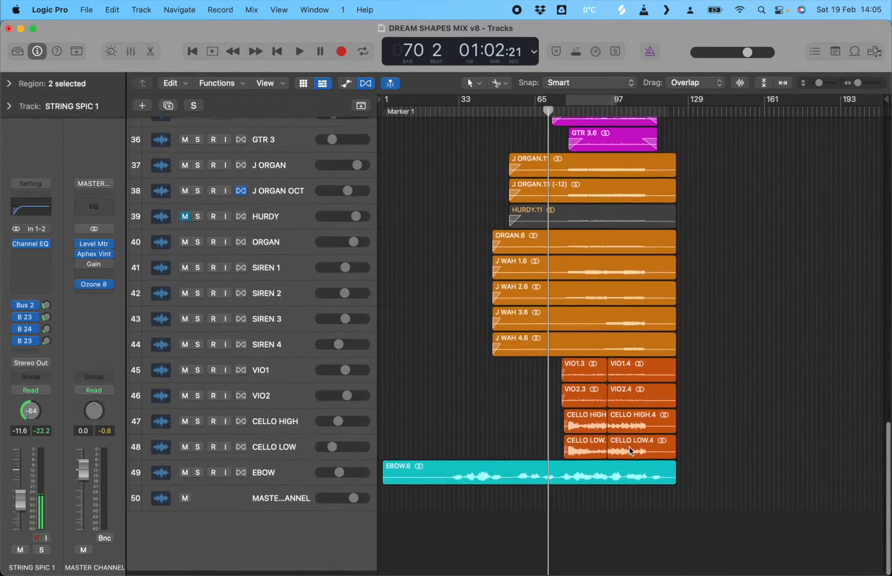
pyautogui.scroll(10, 630, 446)
pyautogui.scroll(10, 629, 440)
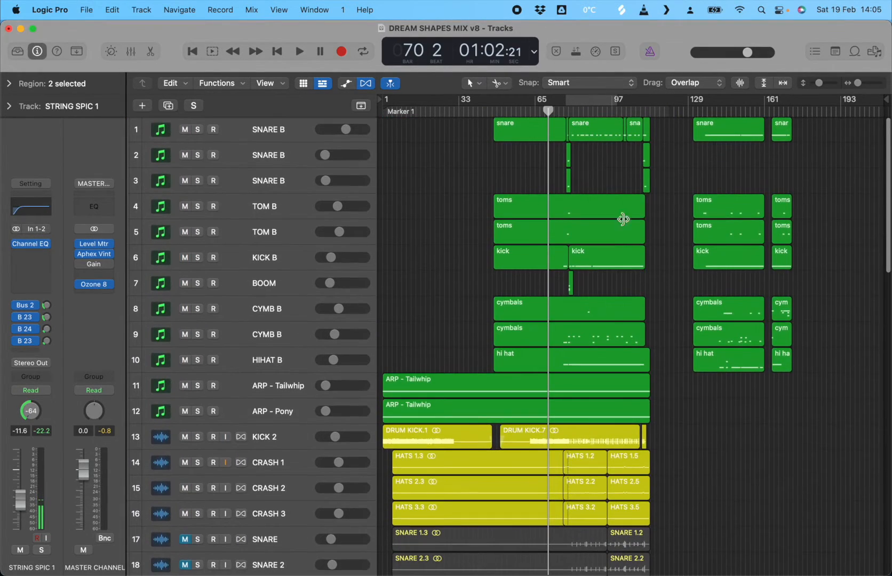
pyautogui.moveTo(415, 104); pyautogui.dragTo(643, 103)
pyautogui.moveTo(582, 101); pyautogui.dragTo(508, 101)
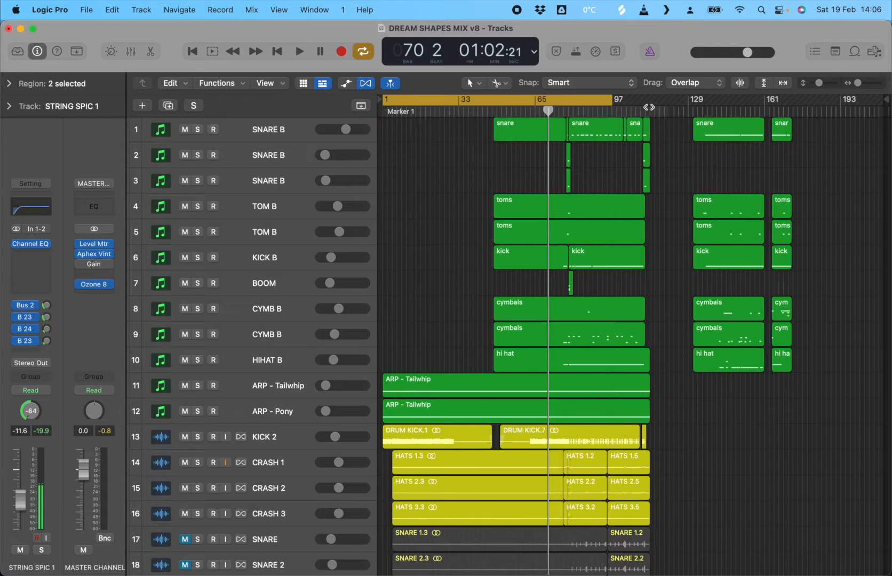
pyautogui.moveTo(609, 102); pyautogui.dragTo(655, 102)
# Show the automation lanes, examine the EQ frequency curves on the two ARP tracks and hide automation again
pyautogui.press('a')
pyautogui.scroll(-10, 419, 263)
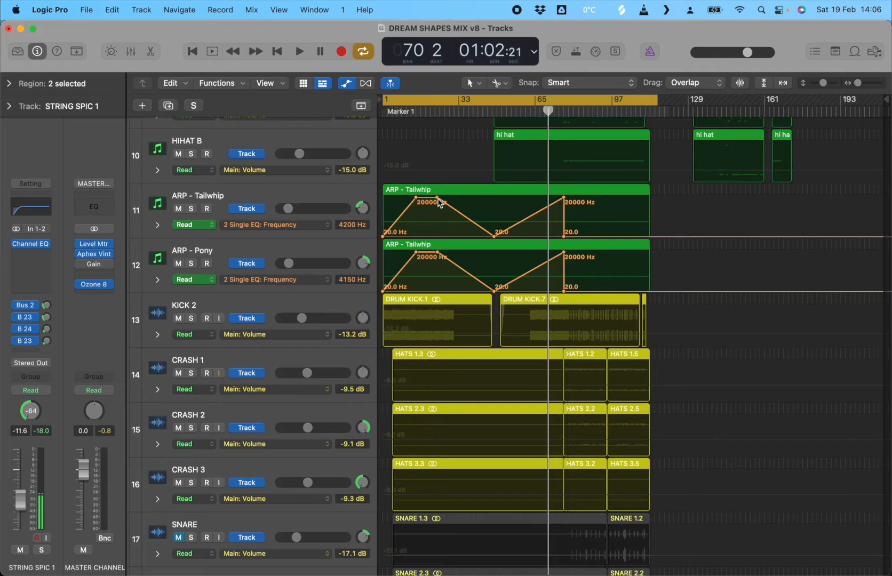
pyautogui.press('a')
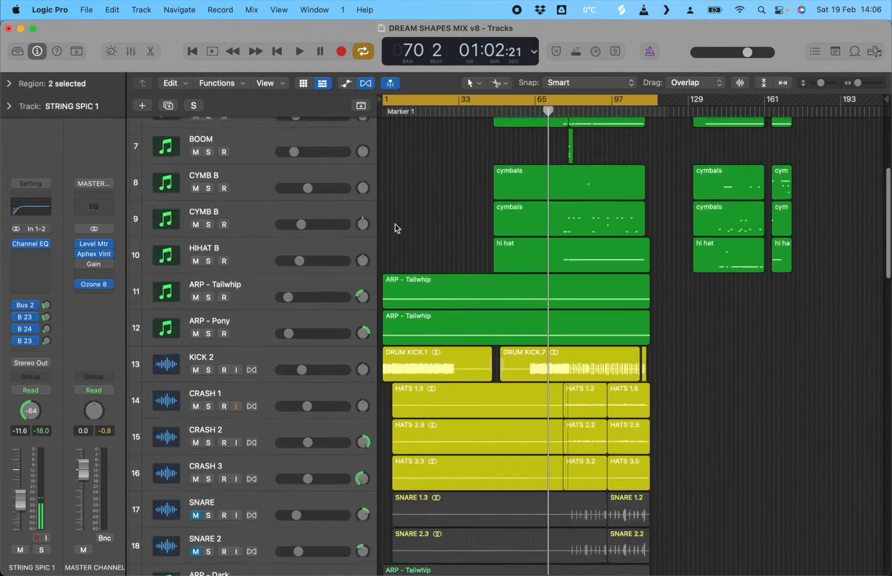
# Restore the compact track height and raise the STRING SPIC 1 volume to -6.6 dB
pyautogui.press('super+Up')
pyautogui.moveTo(20, 501); pyautogui.dragTo(19, 495)
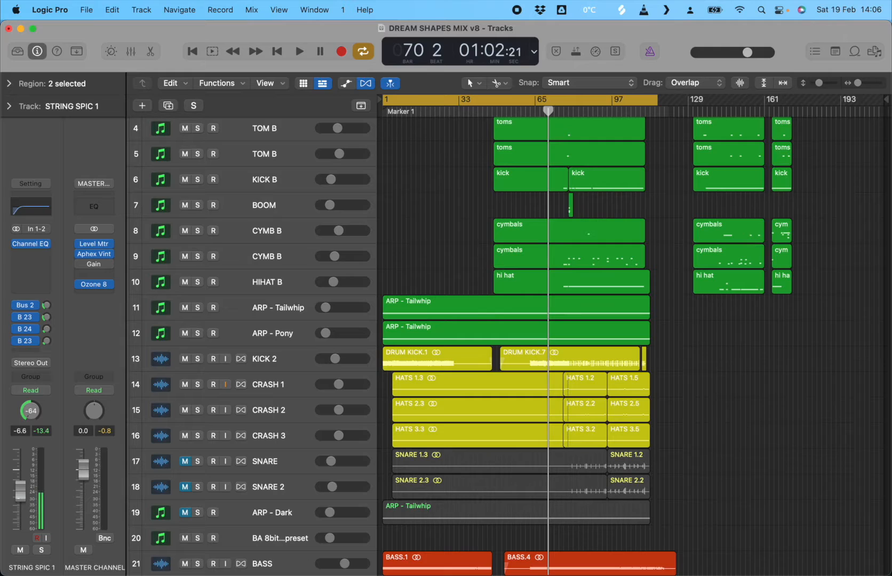
pyautogui.moveTo(20, 491)
pyautogui.mouseDown()
pyautogui.moveTo(20, 479)
pyautogui.moveTo(19, 502)
pyautogui.mouseUp()
# Examine the whole arrangement from the bass and strings to the cellos, and back up to the drums and ARP tracks
pyautogui.scroll(-15, 558, 287)
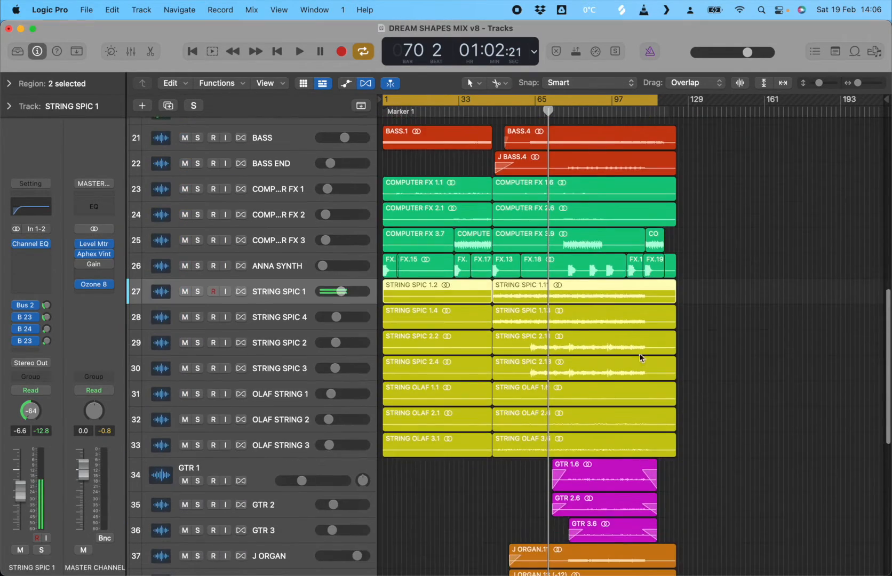
pyautogui.scroll(-12, 615, 546)
pyautogui.scroll(14, 609, 501)
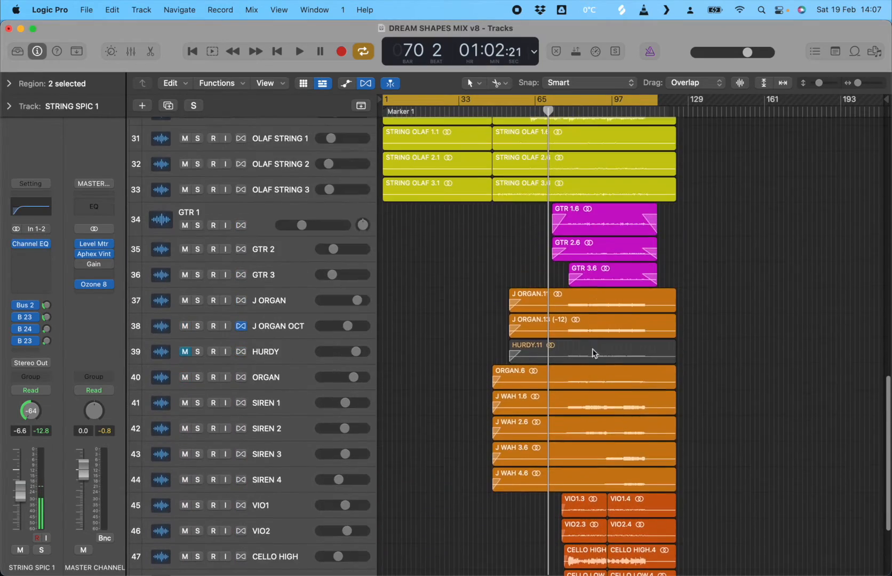
pyautogui.scroll(15, 594, 275)
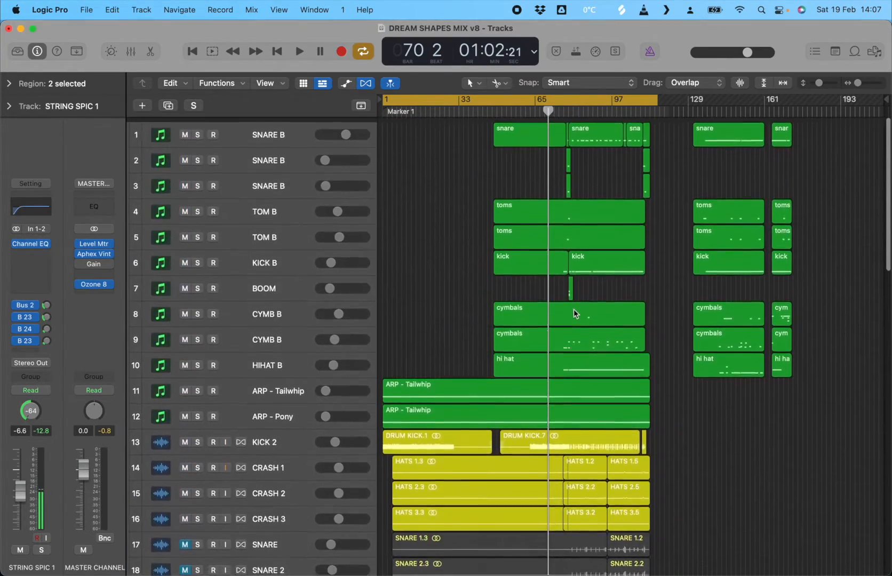
pyautogui.scroll(-14, 584, 416)
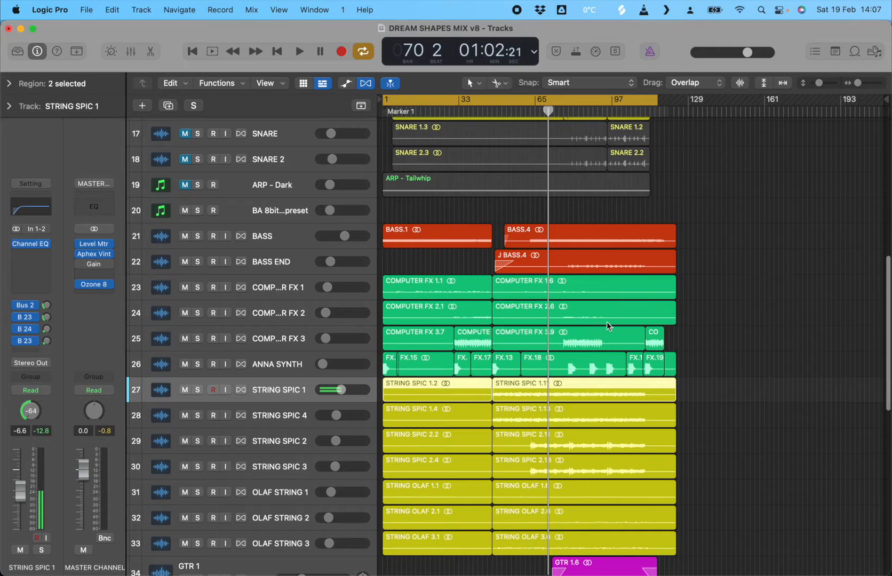
pyautogui.scroll(7, 397, 262)
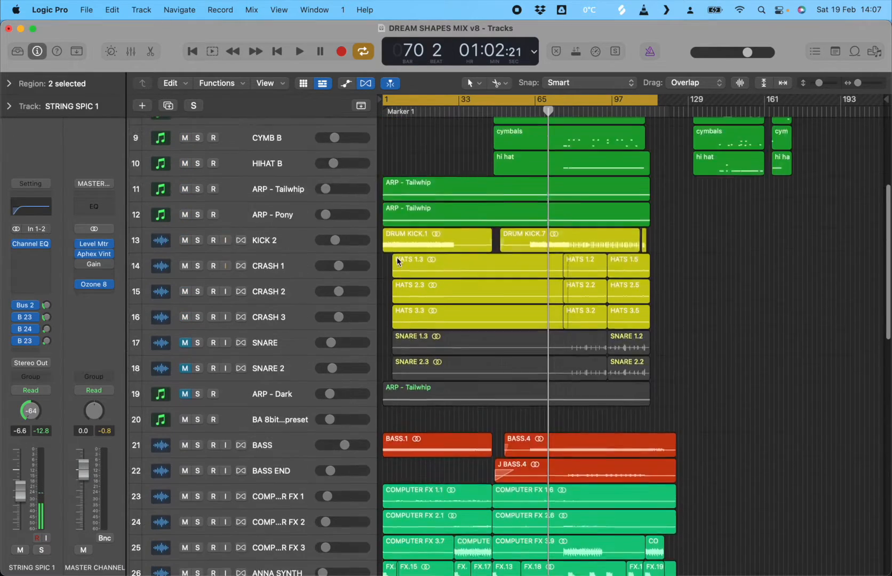
pyautogui.scroll(2, 397, 261)
# Turn cycle mode off and play the mix briefly from bar 64, stopping after a few bars
pyautogui.press('Return')
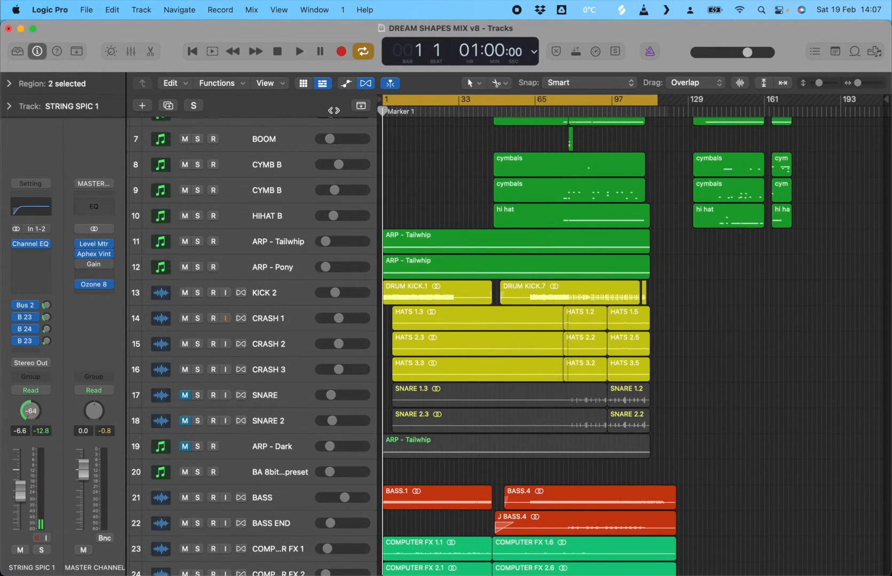
pyautogui.scroll(-3, 349, 376)
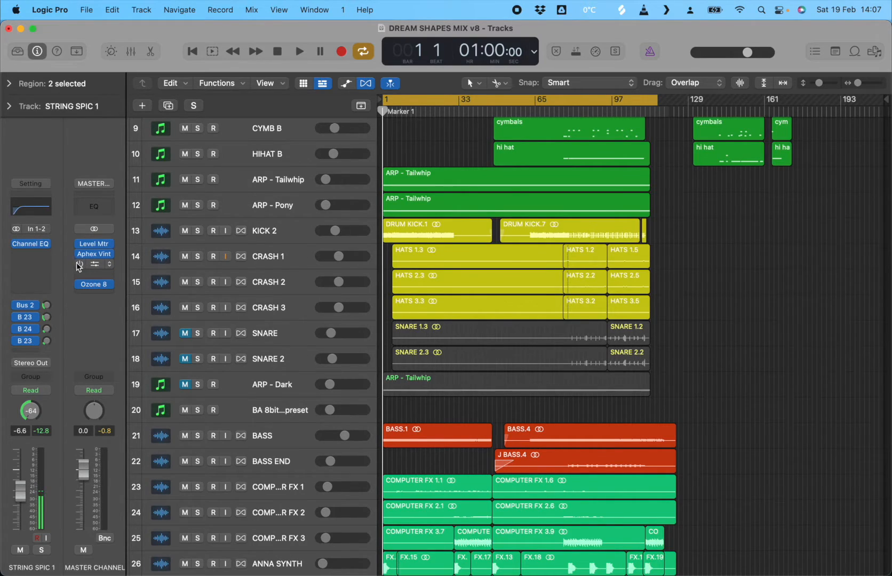
pyautogui.click(526, 107)
pyautogui.click(533, 110)
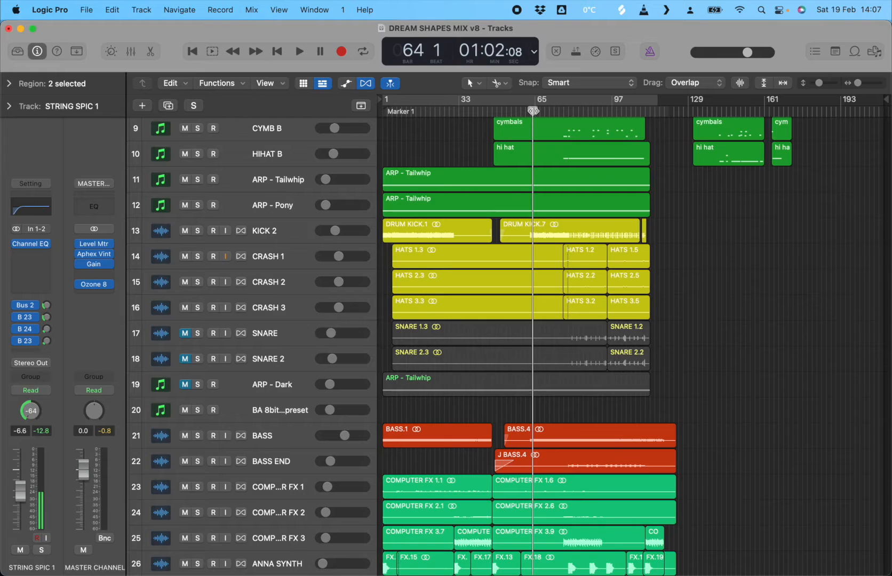
pyautogui.press('space')
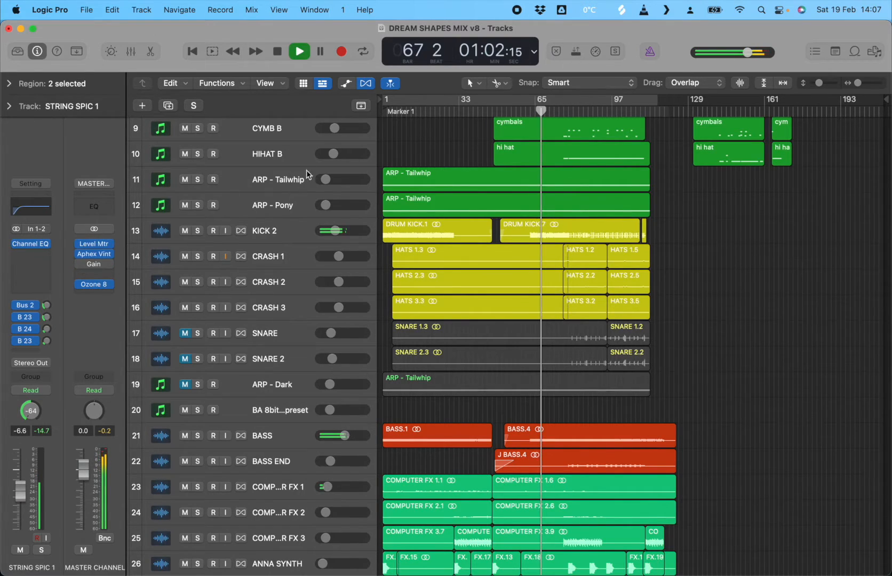
pyautogui.press('space')
# Return the playhead to bar 1 and play the song from the start
pyautogui.click(192, 51)
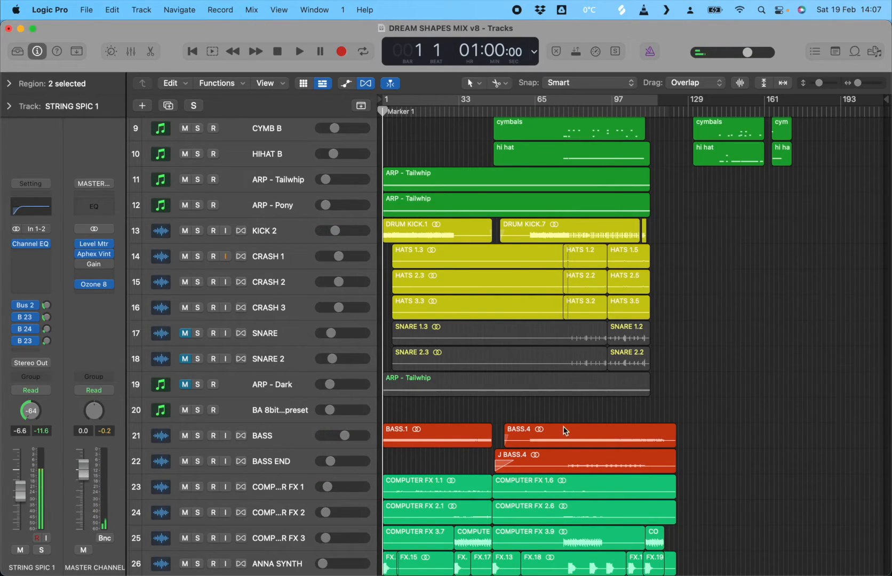
pyautogui.press('space')
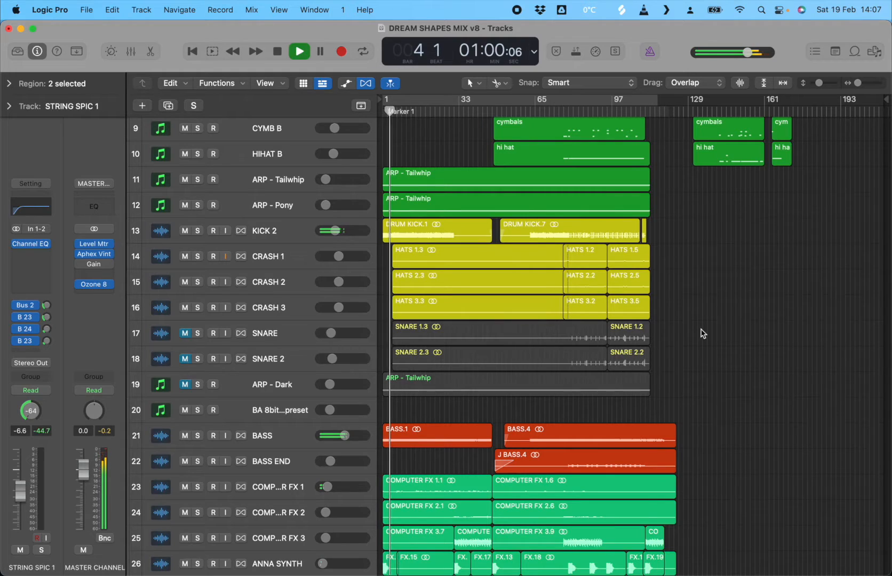
pyautogui.moveTo(773, 574)
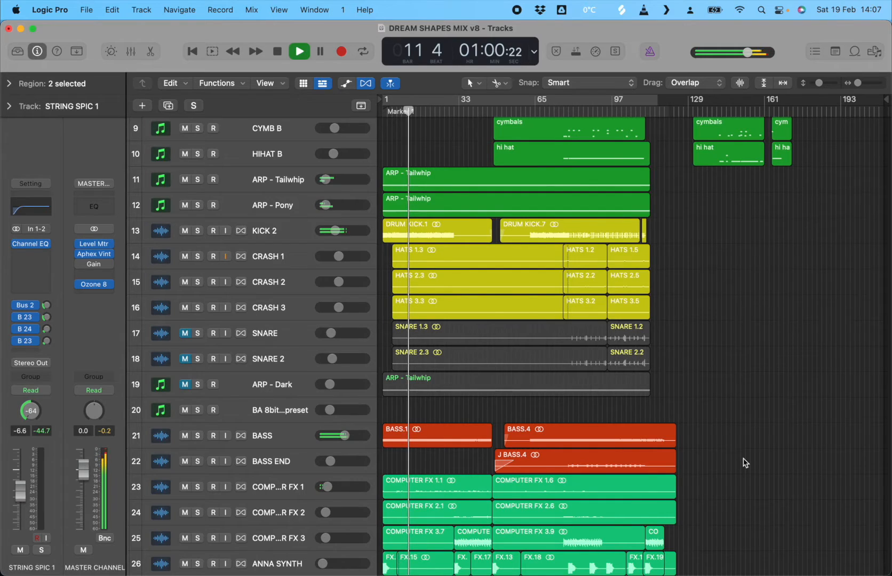
# Select the COMPUTER FX 1 track during playback and show its channel in the mixer
pyautogui.scroll(-4, 287, 435)
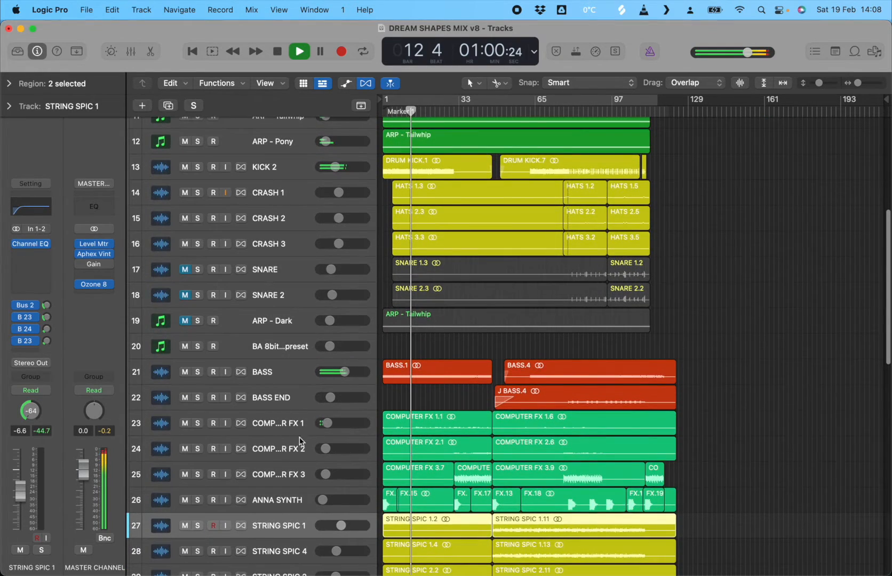
pyautogui.click(287, 432)
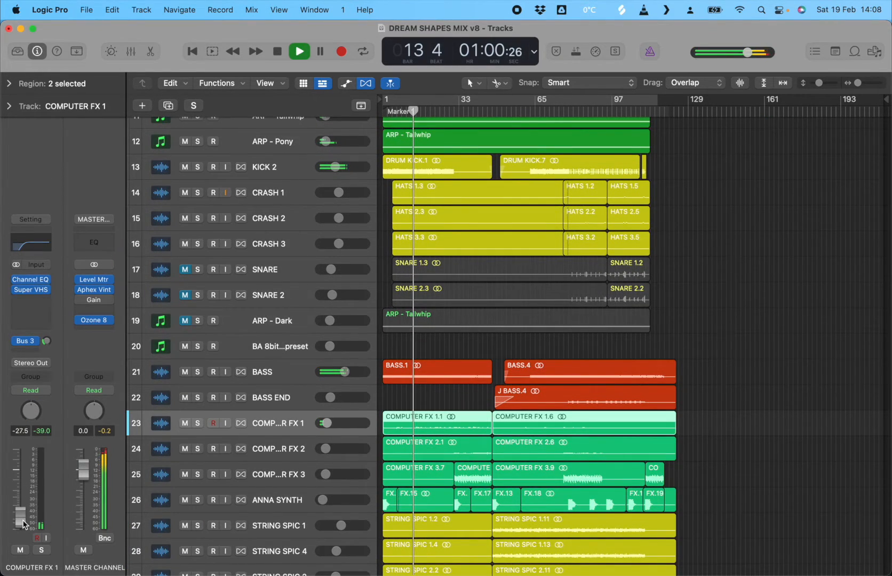
pyautogui.press('x')
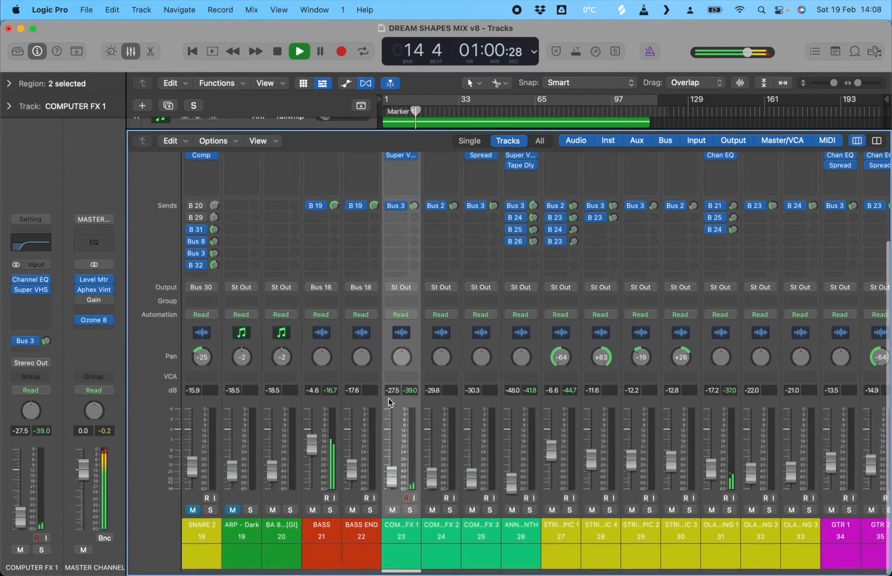
# Review the drum, ARP and bass channels in the mixer, lowering KICK 2 to -14.2 dB and BASS to -4.9 dB
pyautogui.hscroll(-3, 455, 534)
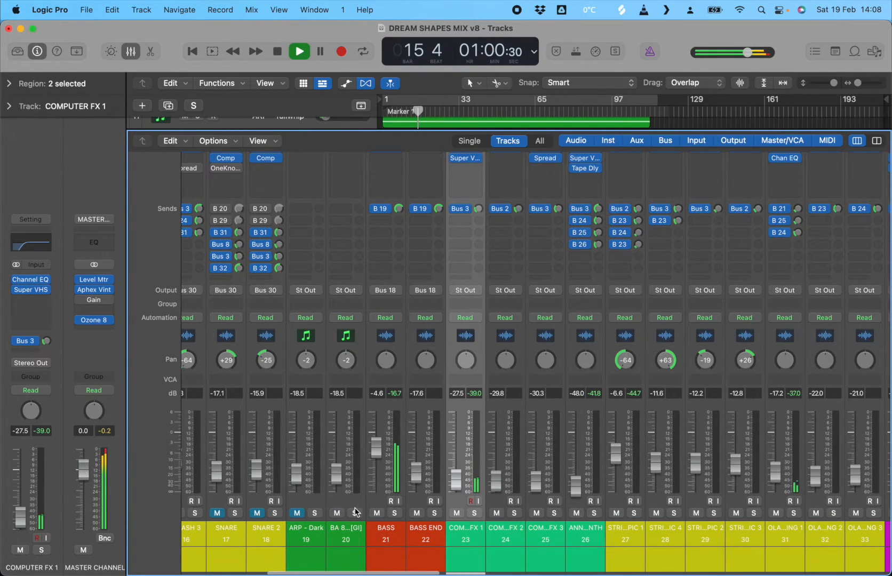
pyautogui.hscroll(3, 410, 515)
pyautogui.hscroll(-10, 410, 514)
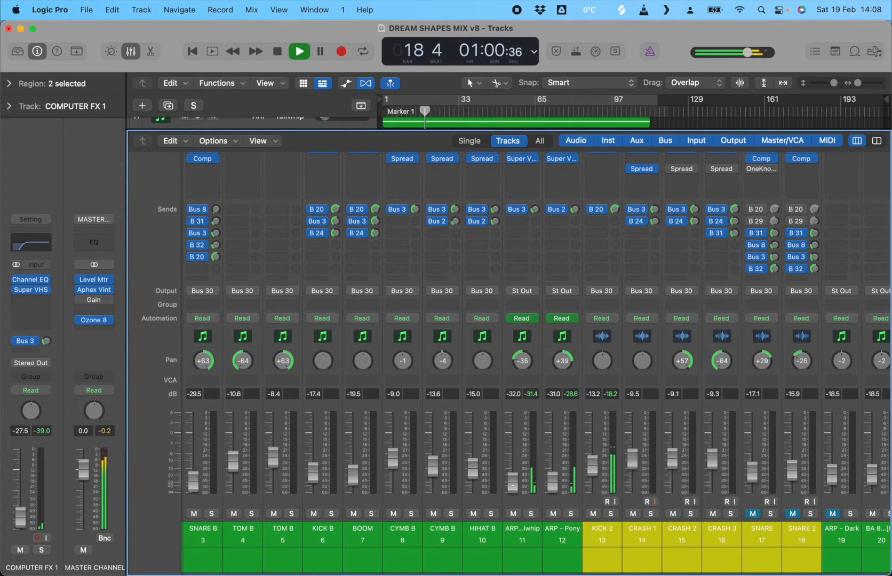
pyautogui.hscroll(-3, 471, 462)
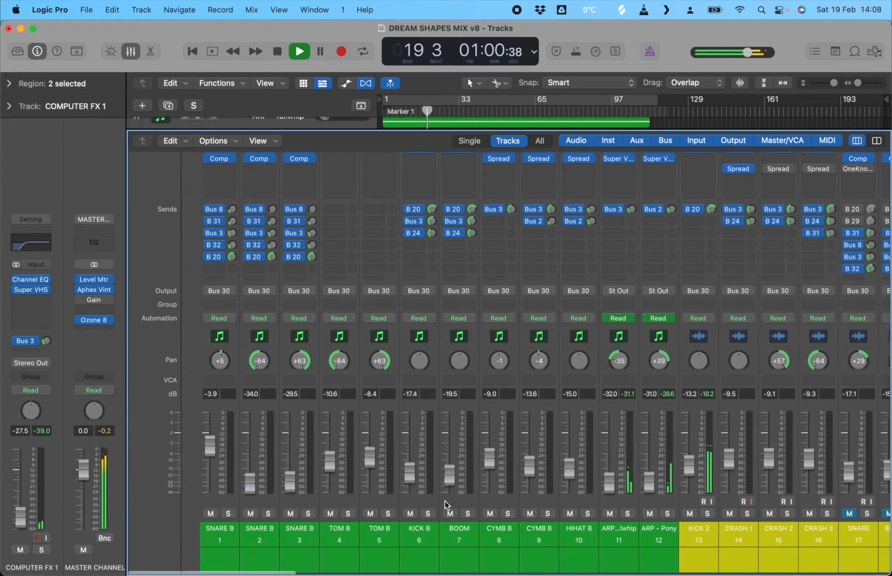
pyautogui.hscroll(6, 443, 500)
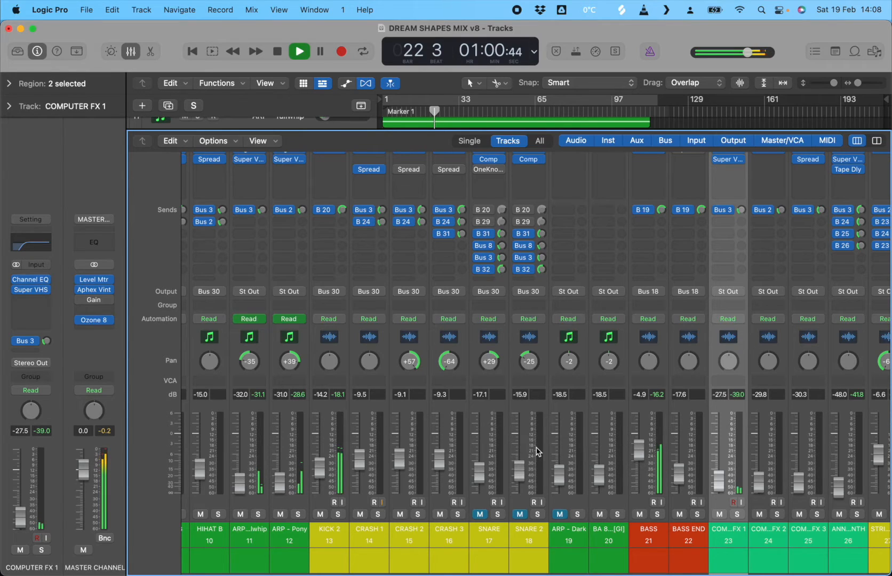
# Lower the COMPUTER FX 1 channel to -28.0 dB and raise OLAF STRING 1 to -16.0 dB
pyautogui.hscroll(3, 524, 437)
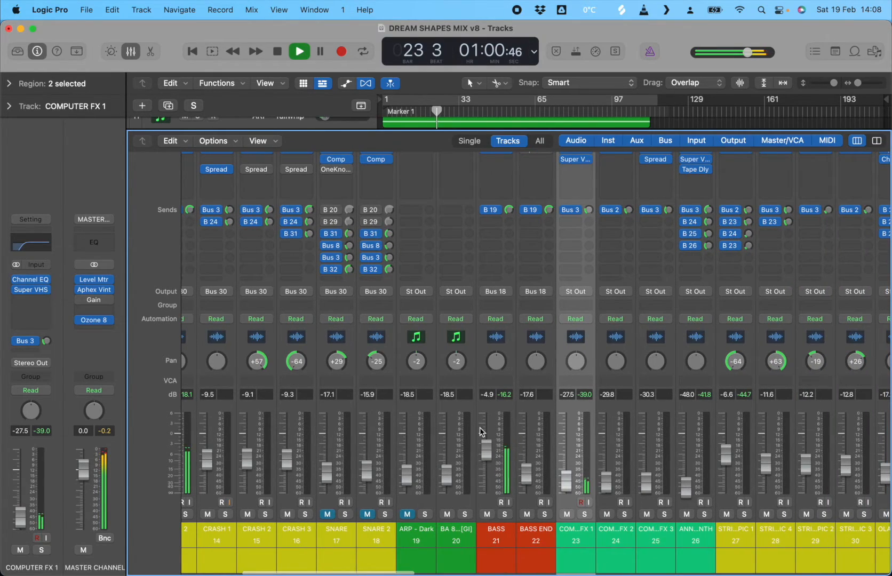
pyautogui.hscroll(7, 623, 464)
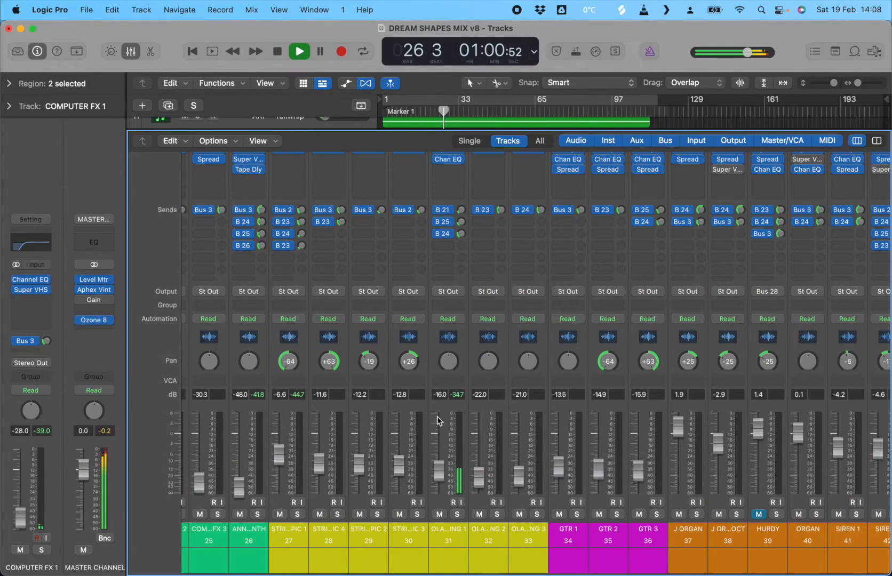
# Add a fourth send to the OLAF STRING 1 channel, routed to Bus 3, and turn up its send level
pyautogui.click(451, 243)
pyautogui.moveTo(457, 263)
pyautogui.click(560, 106)
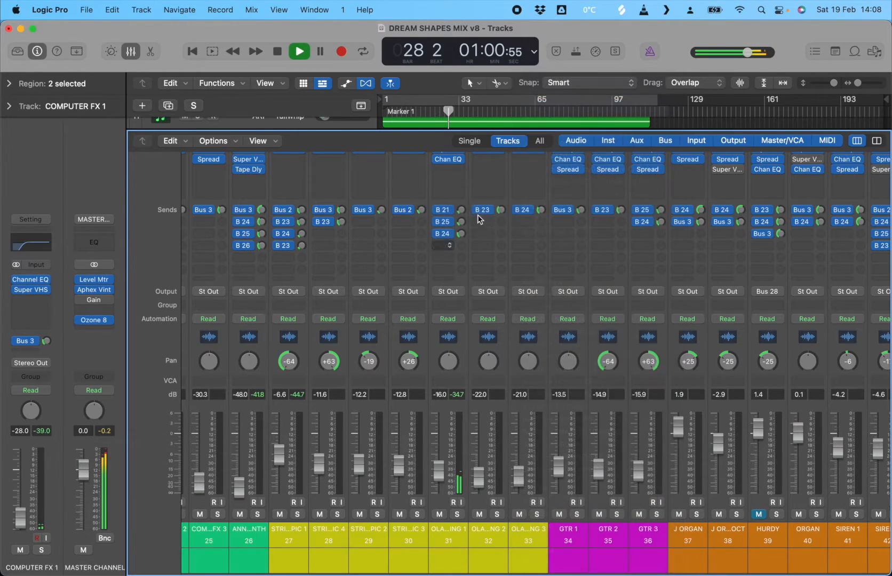
pyautogui.moveTo(461, 246); pyautogui.dragTo(462, 236)
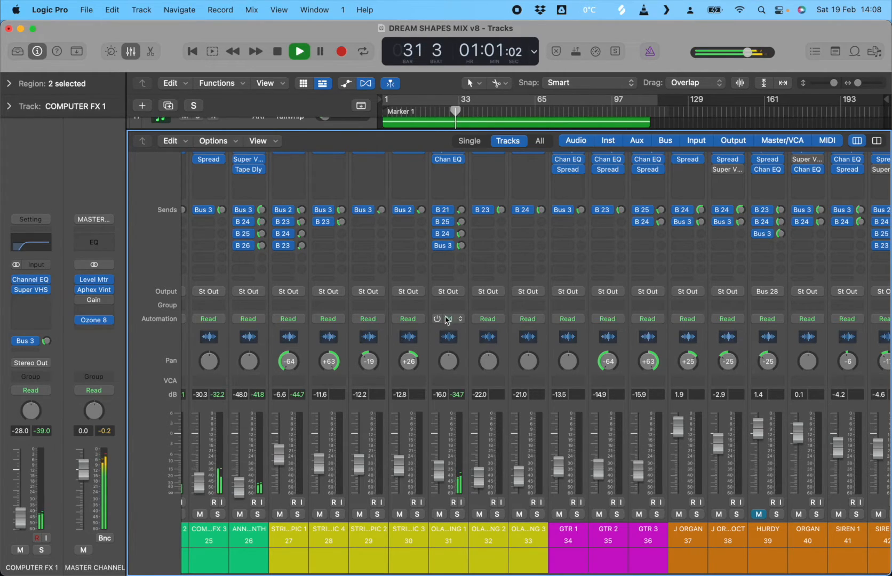
# Lower COMPUTER FX 2 to -30.0 dB and COMPUTER FX 3 to -31.0 dB, and close the mixer
pyautogui.hscroll(-7, 450, 320)
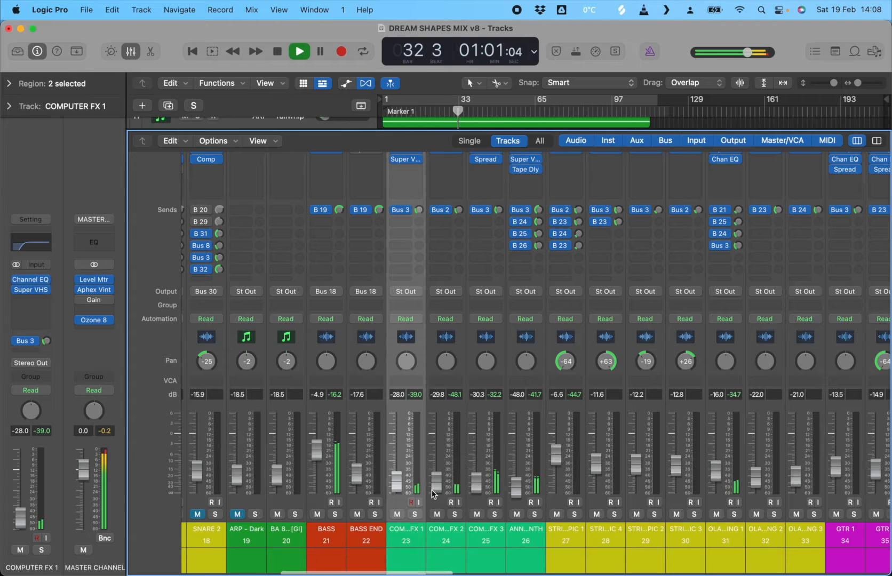
pyautogui.moveTo(435, 489); pyautogui.dragTo(435, 491)
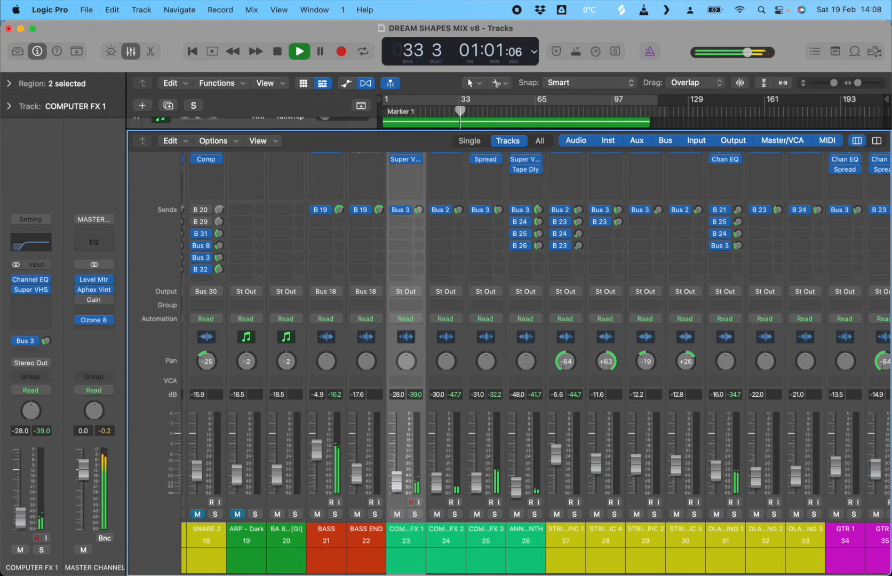
pyautogui.click(130, 52)
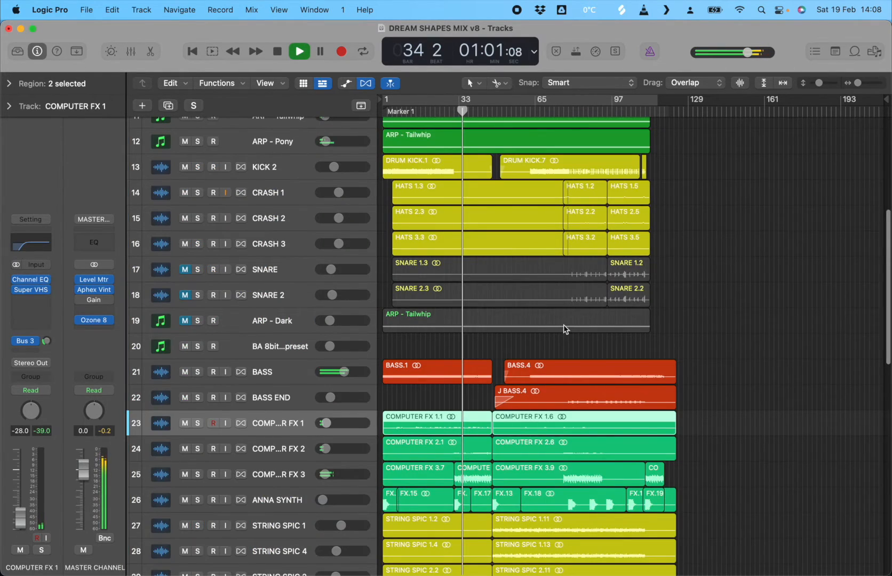
# Select the EBOW track near the end of the track list and lower its volume to -14.8 dB
pyautogui.scroll(-2, 562, 324)
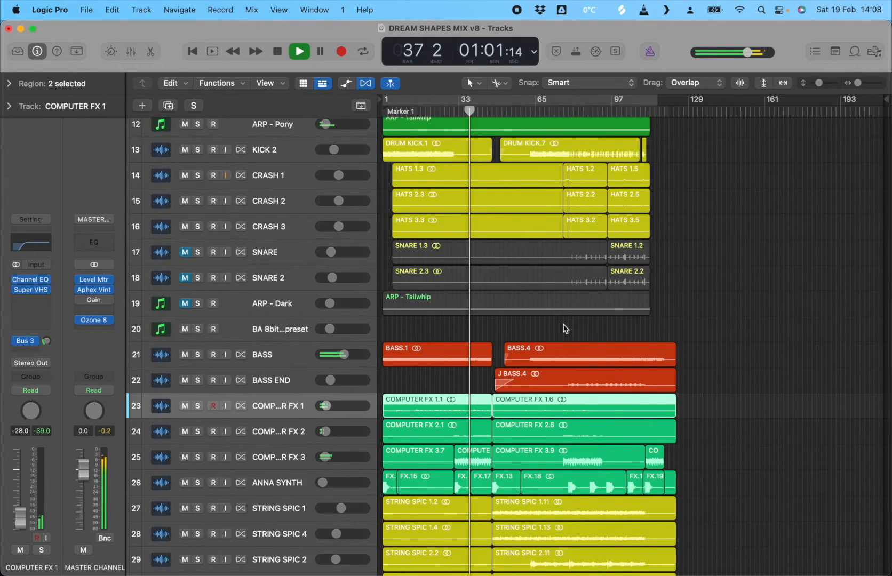
pyautogui.scroll(-15, 476, 365)
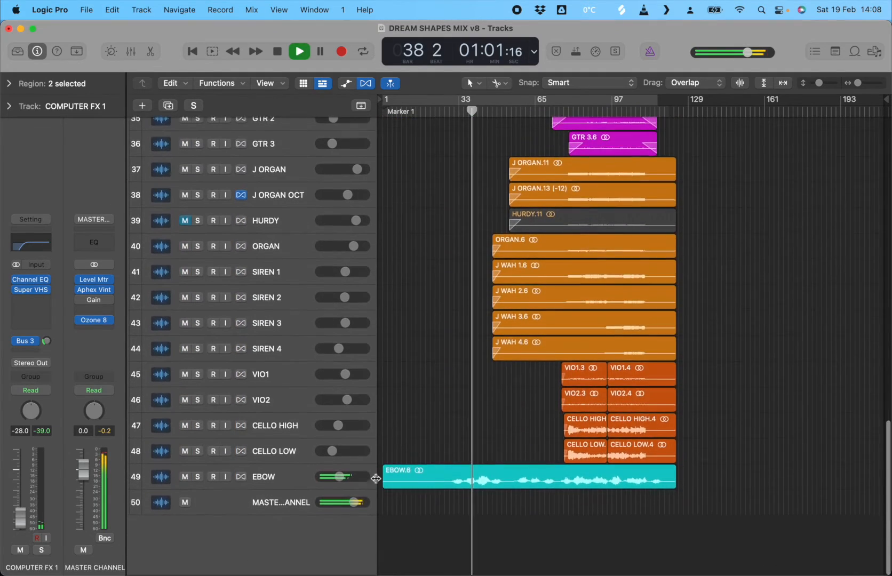
pyautogui.click(267, 482)
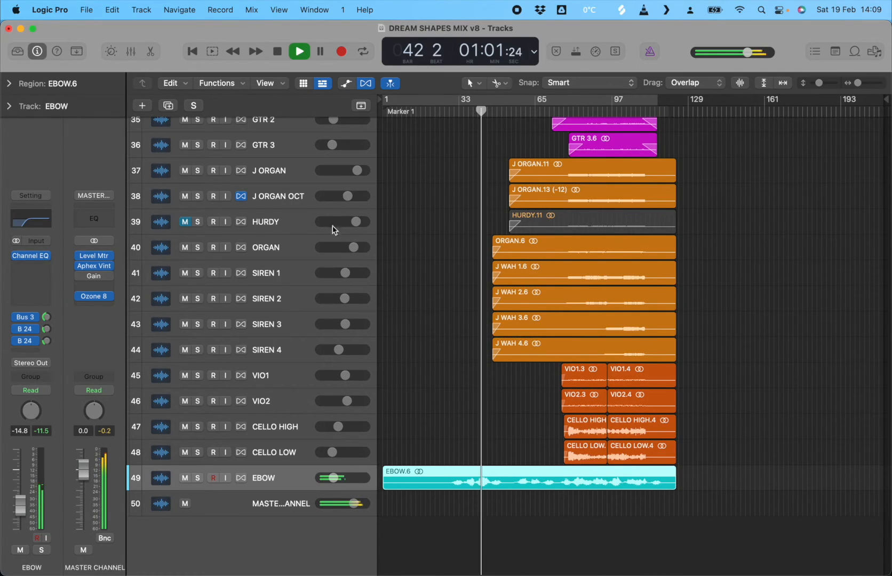
# Unmute the HURDY track during playback and mute it again
pyautogui.click(184, 222)
pyautogui.click(187, 224)
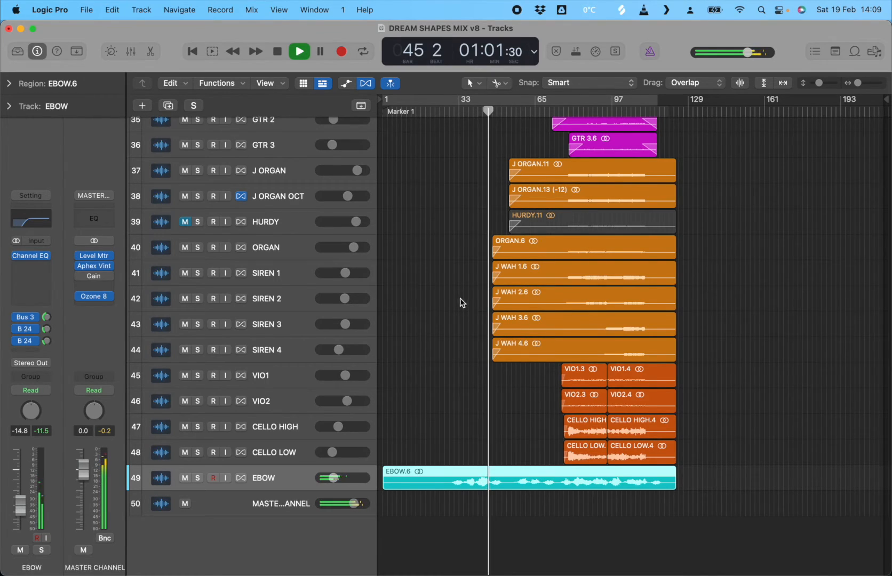
# Select the STRING SPIC 1 track during playback to check its channel strip
pyautogui.scroll(10, 461, 305)
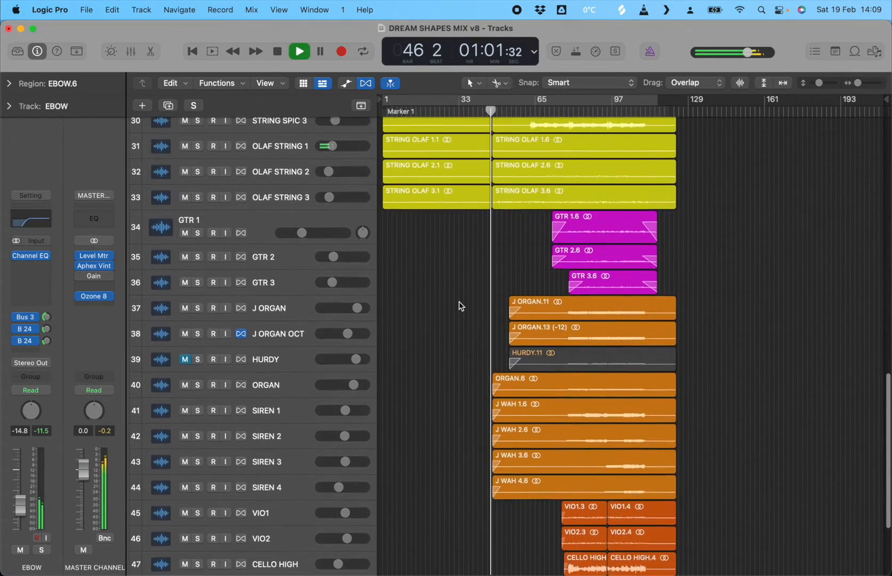
pyautogui.scroll(3, 459, 302)
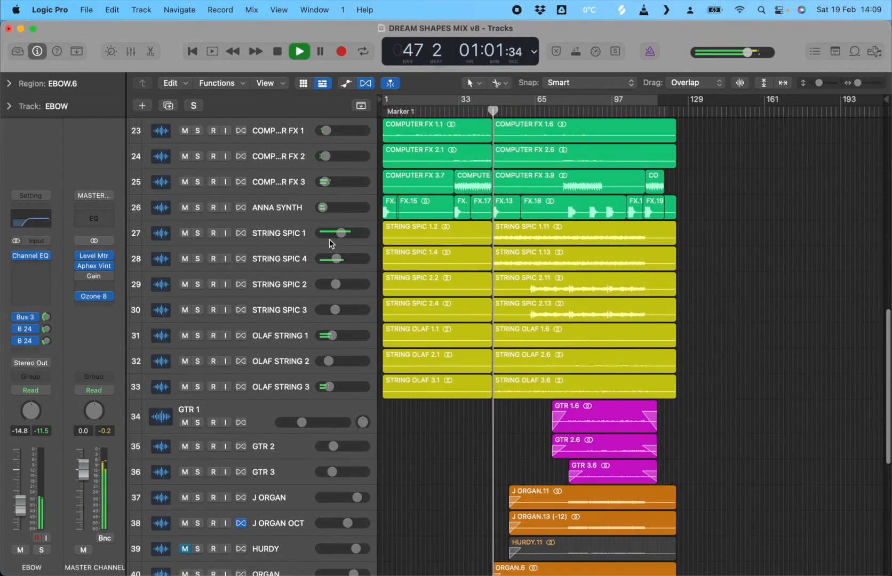
pyautogui.click(280, 242)
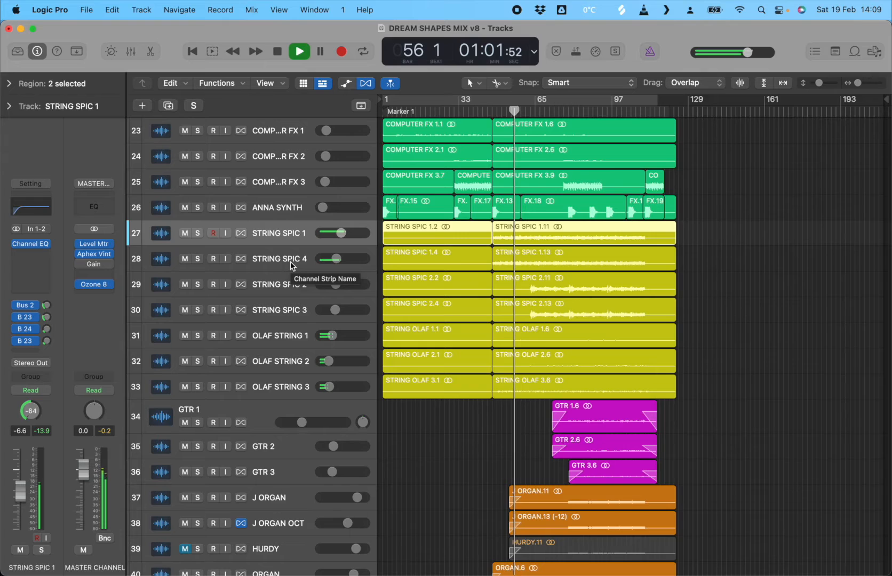
# Select the ARP - Pony track, inspect the Single EQ frequency automation on both ARP tracks, and hide the automation again
pyautogui.scroll(5, 320, 266)
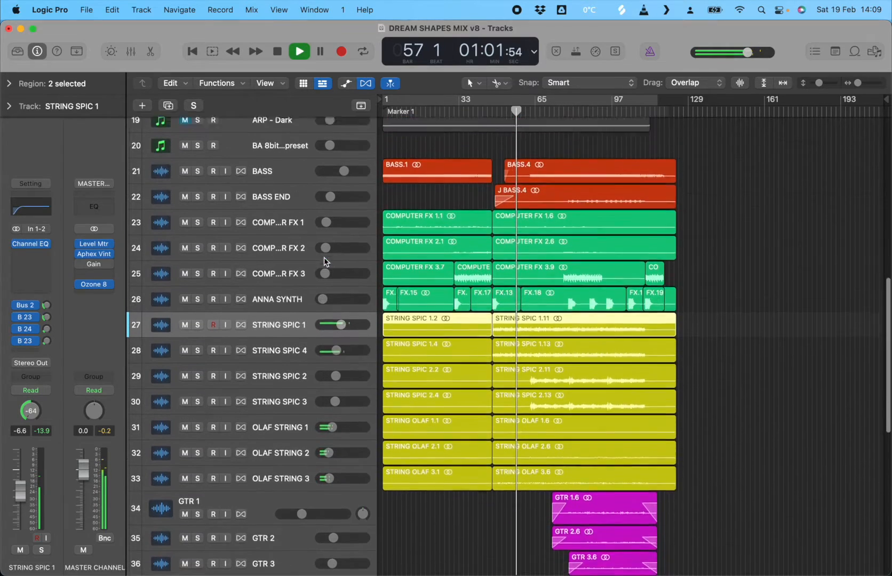
pyautogui.scroll(4, 335, 232)
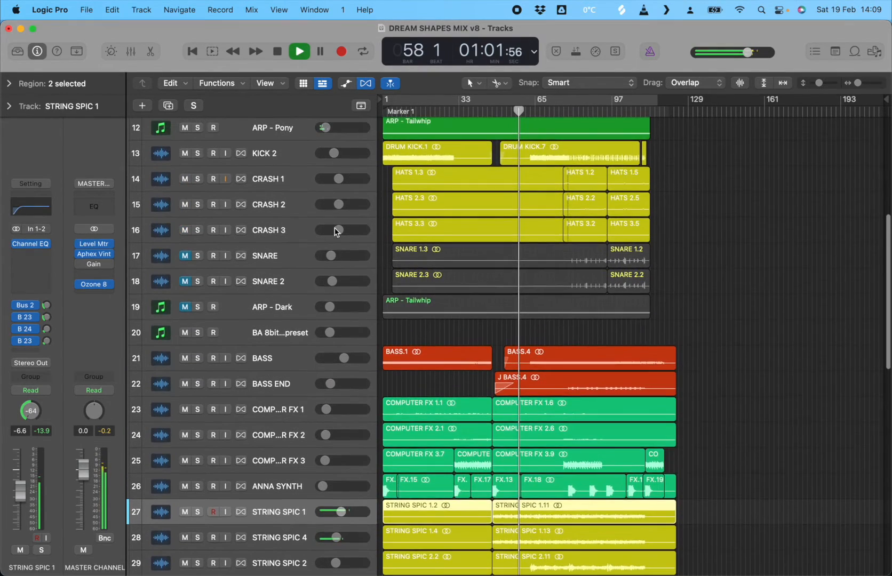
pyautogui.click(282, 180)
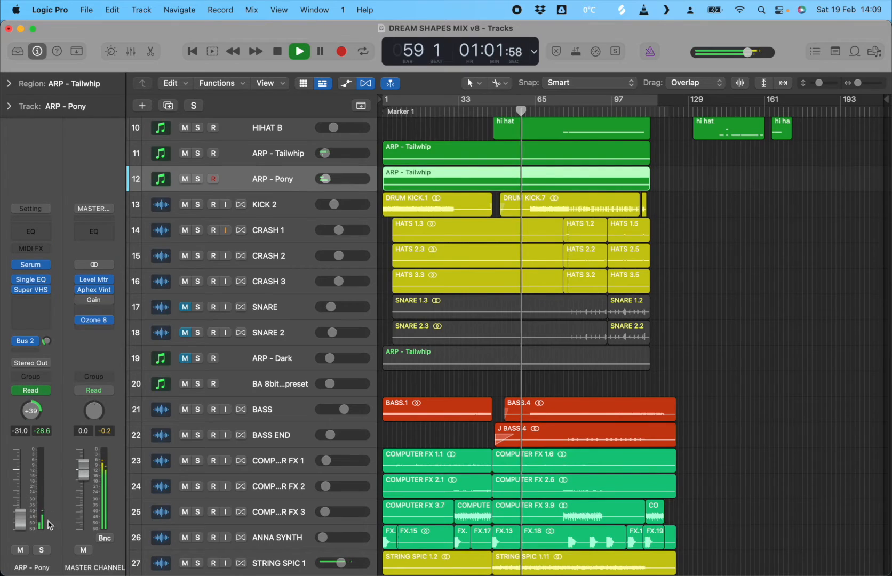
pyautogui.press('a')
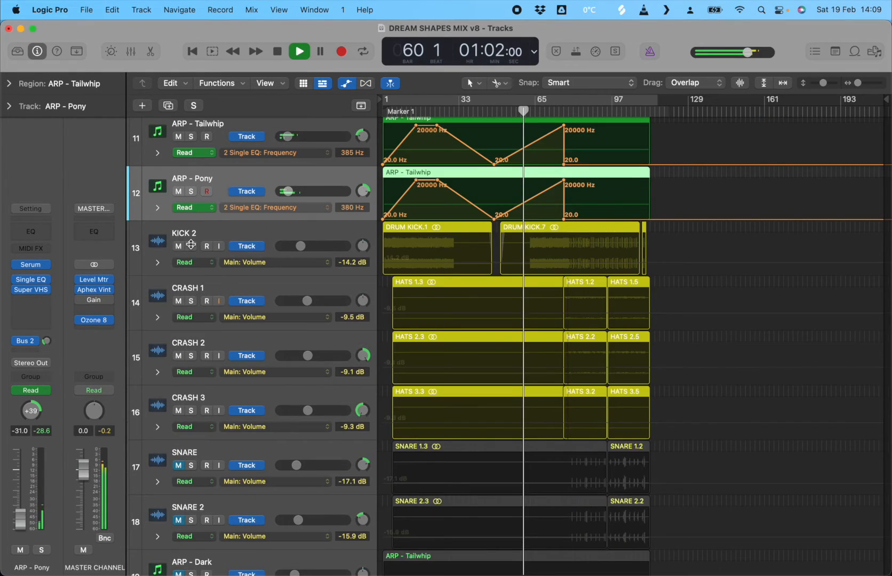
pyautogui.press('a')
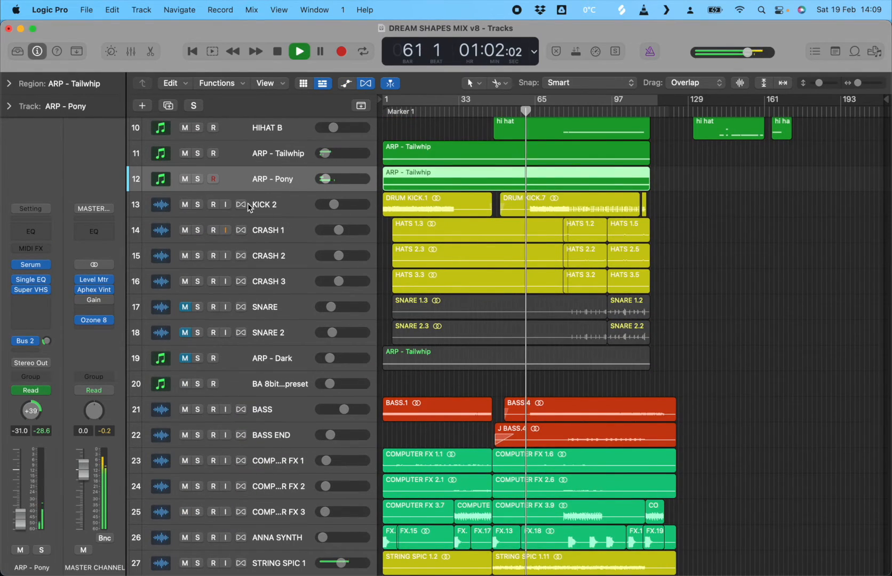
pyautogui.press('a')
pyautogui.scroll(1, 459, 228)
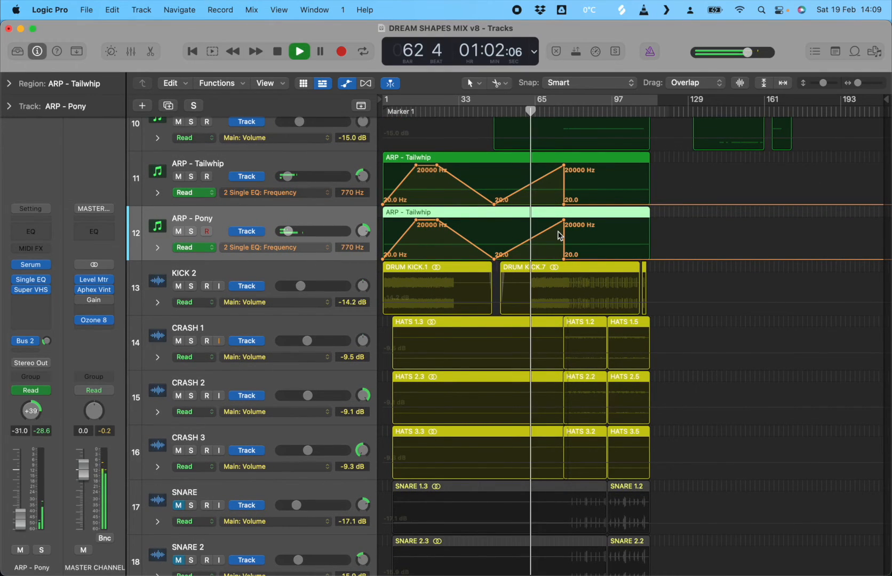
pyautogui.scroll(10, 558, 235)
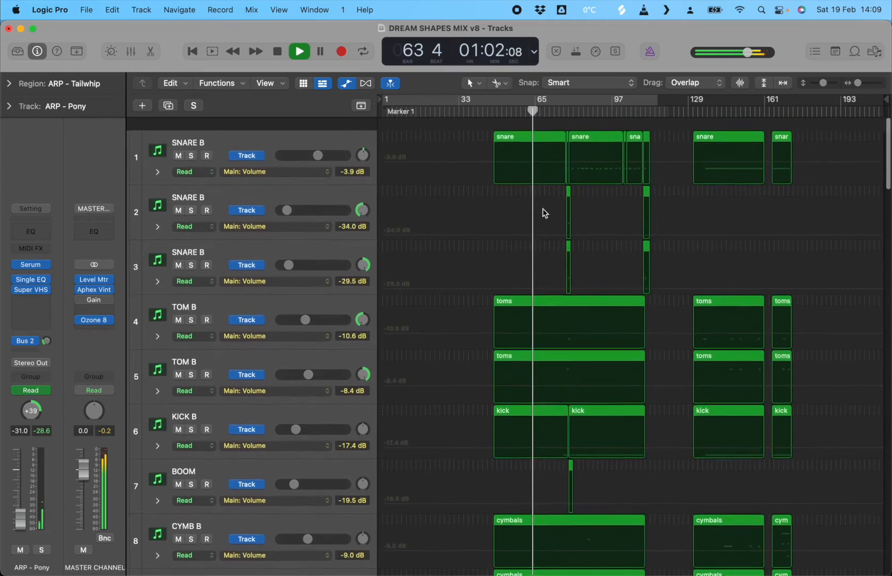
pyautogui.press('a')
# Select the KICK 2 track and raise its volume to -13.0 dB
pyautogui.scroll(-2, 548, 415)
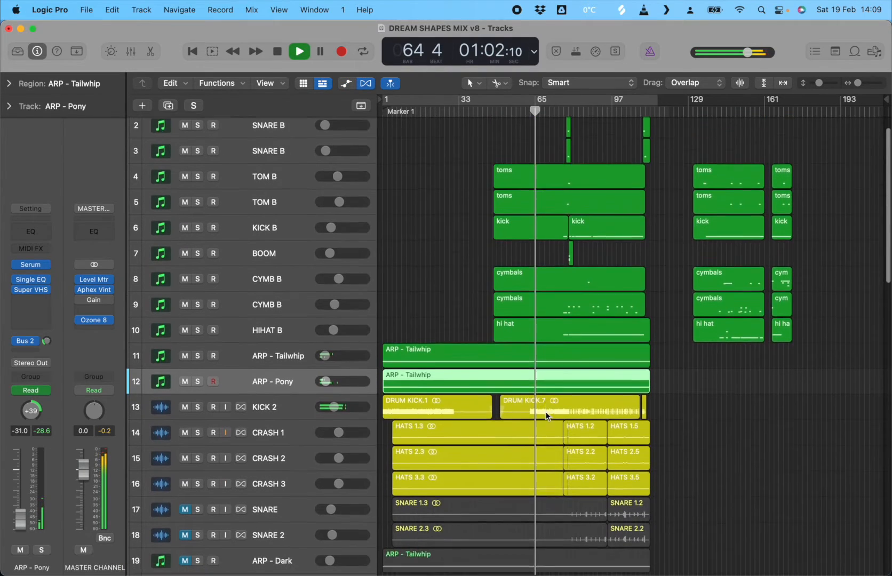
pyautogui.click(289, 391)
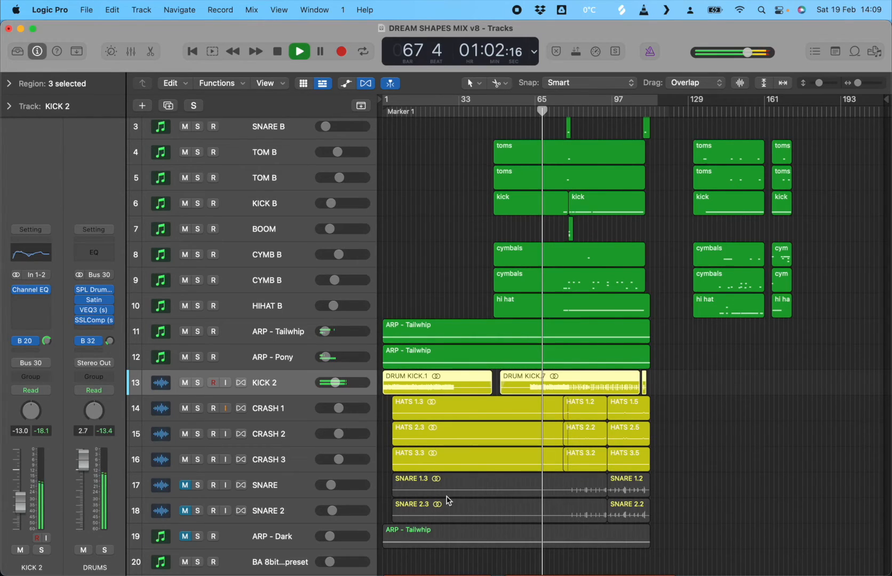
# Examine the arrangement during playback from the kick and bass through the strings, guitars and organs to the EBOW track
pyautogui.scroll(-5, 521, 481)
pyautogui.scroll(-3, 520, 479)
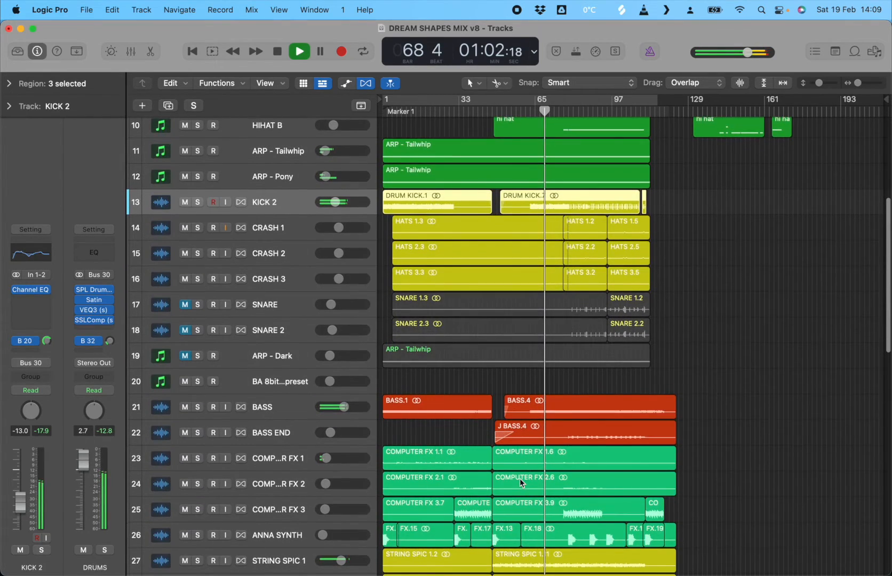
pyautogui.scroll(-3, 519, 478)
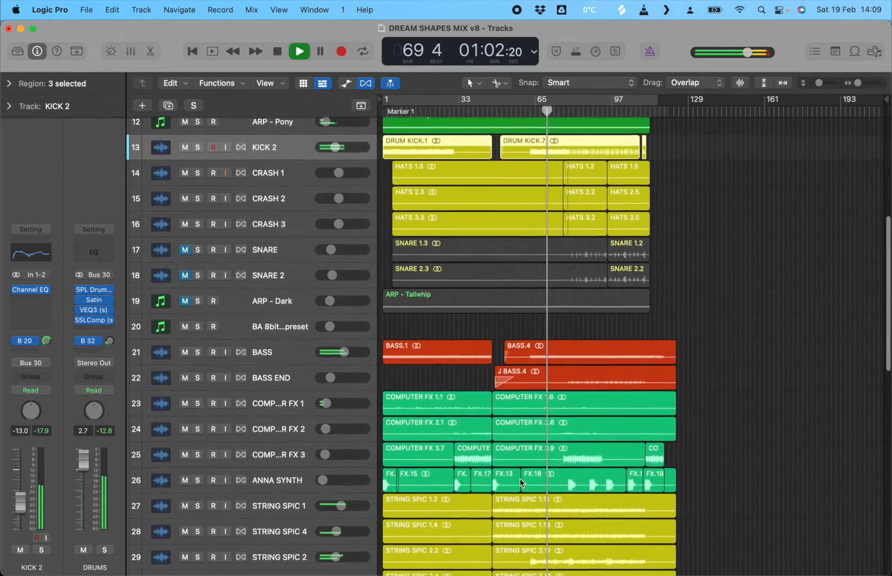
pyautogui.scroll(-3, 520, 478)
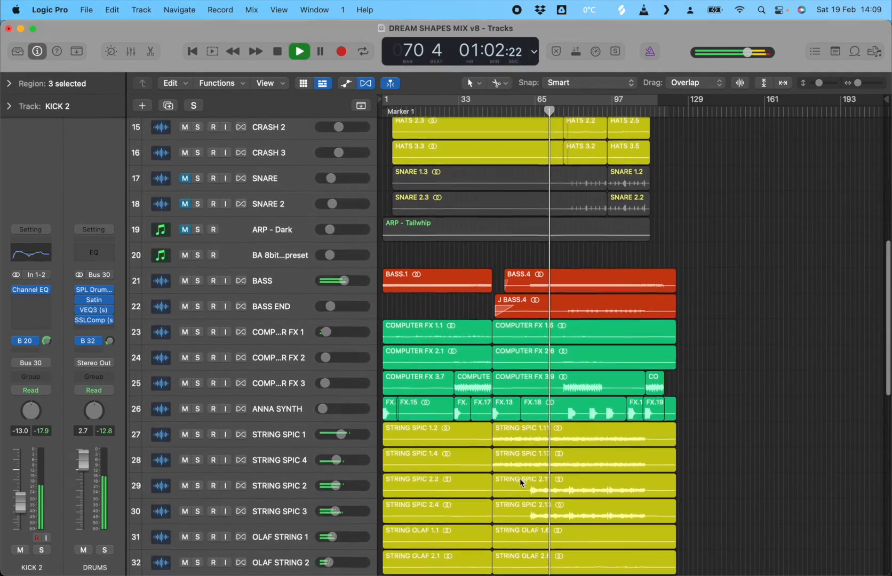
pyautogui.scroll(-3, 521, 482)
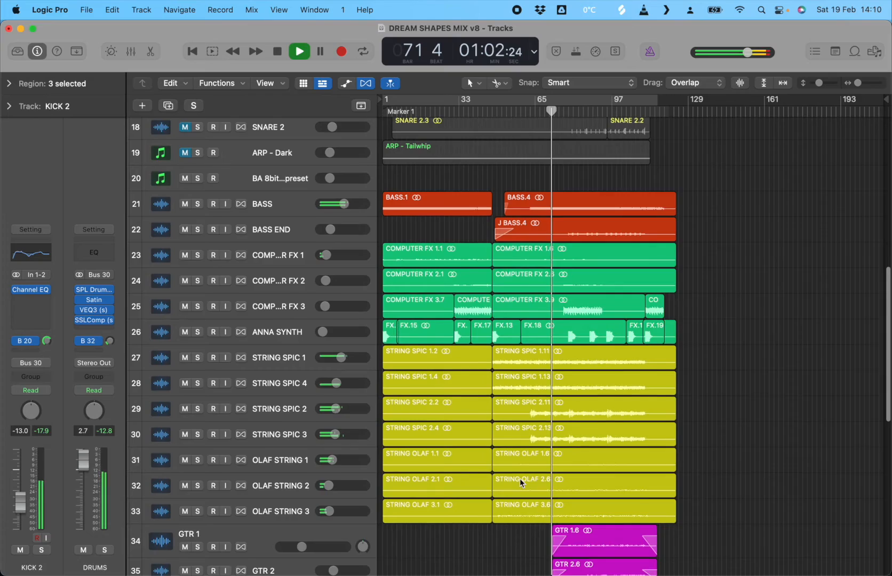
pyautogui.scroll(-3, 521, 482)
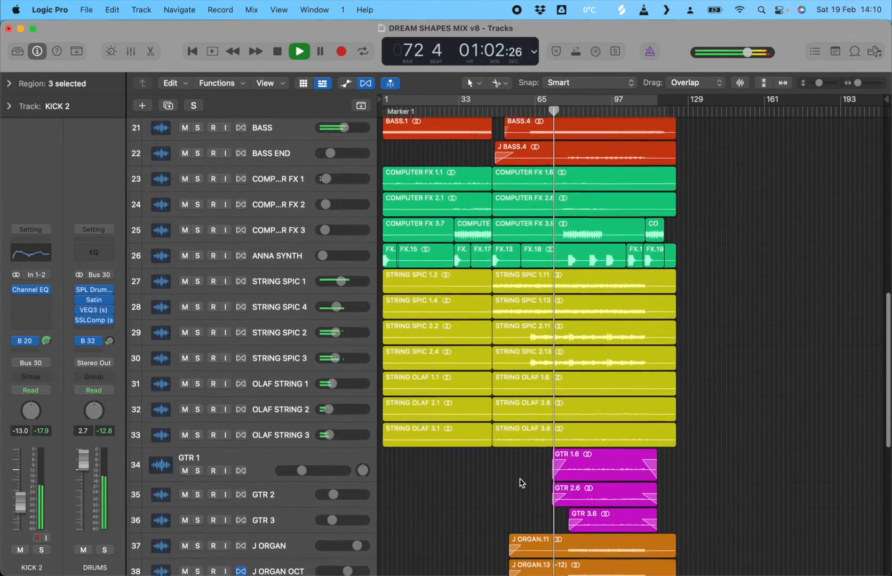
pyautogui.scroll(-6, 521, 483)
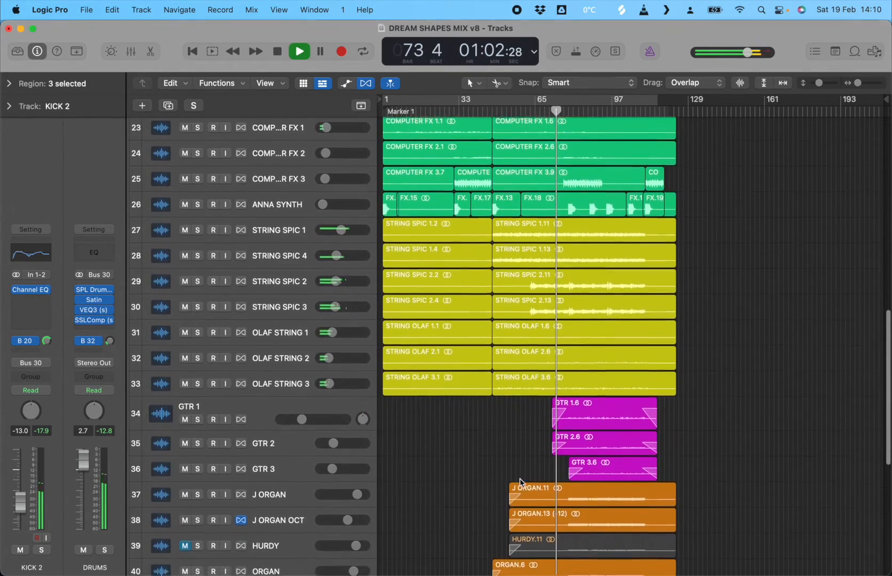
pyautogui.scroll(-5, 520, 482)
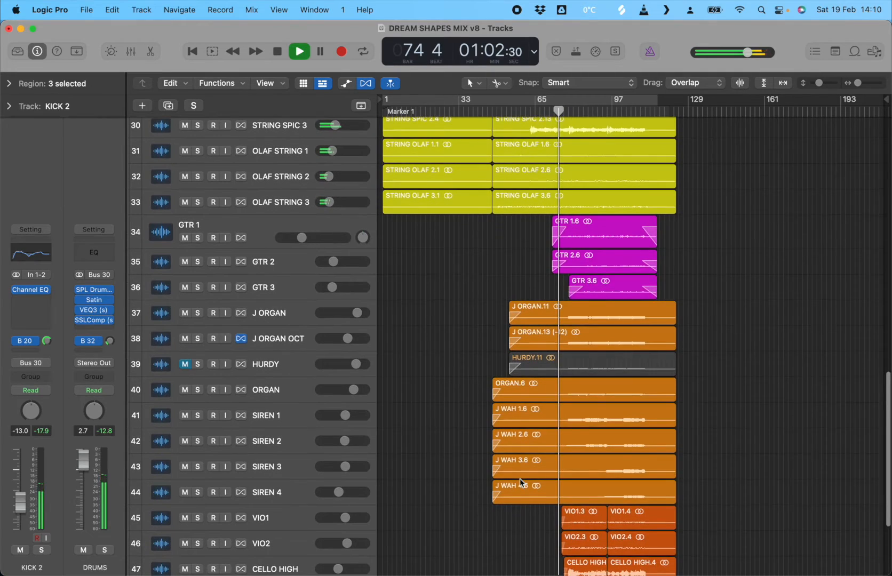
pyautogui.scroll(-3, 521, 483)
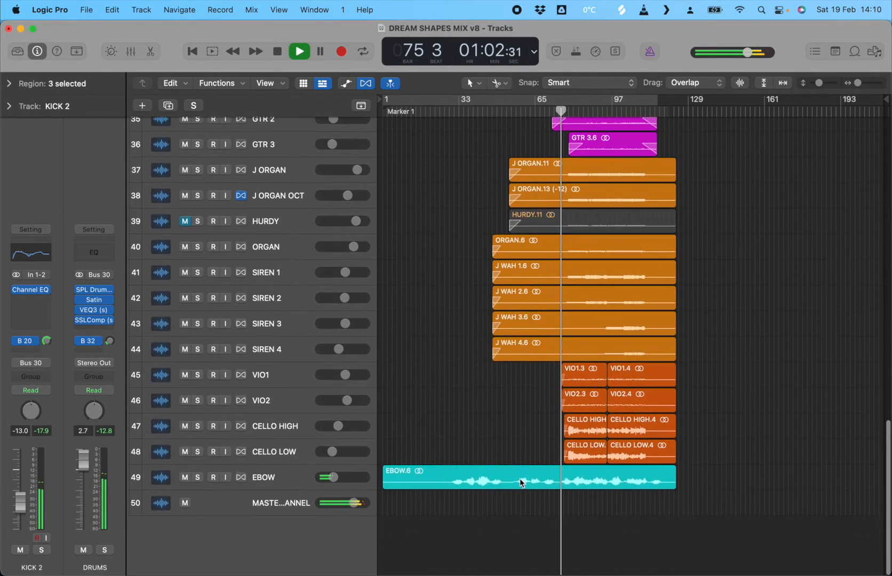
# Raise the live string levels: CELLO LOW to -15.0 dB, CELLO HIGH to -7.6 dB, VIO2 to -2.0 dB and VIO1 to -2.8 dB
pyautogui.scroll(1, 520, 428)
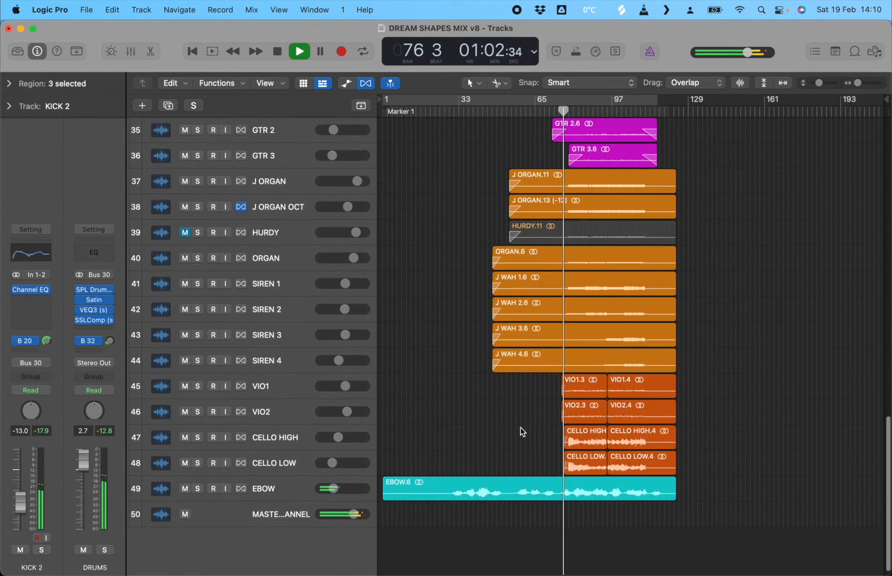
pyautogui.scroll(15, 521, 429)
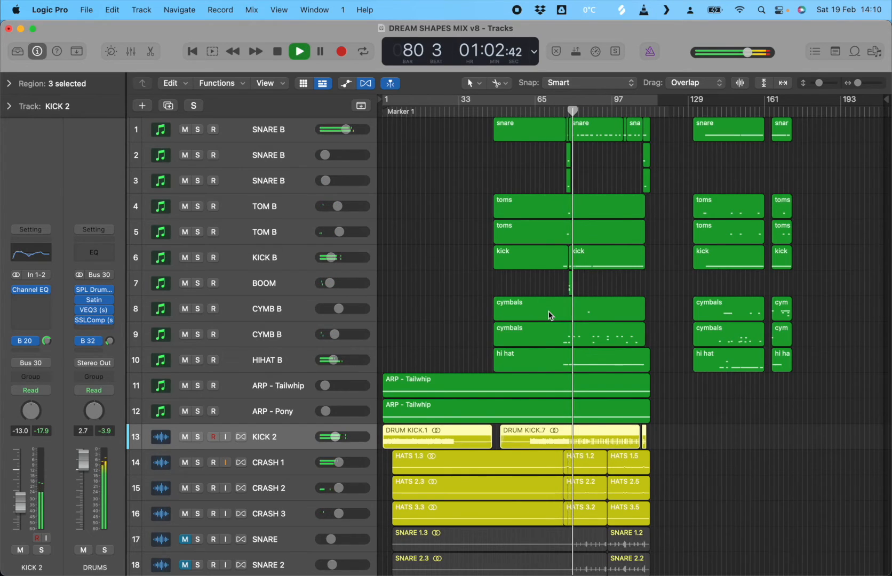
pyautogui.scroll(-10, 548, 312)
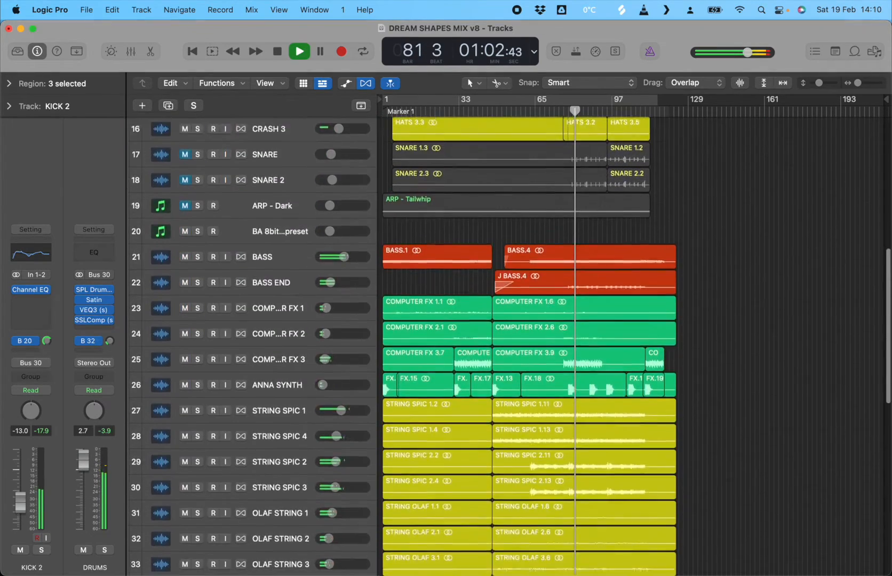
pyautogui.scroll(-12, 549, 312)
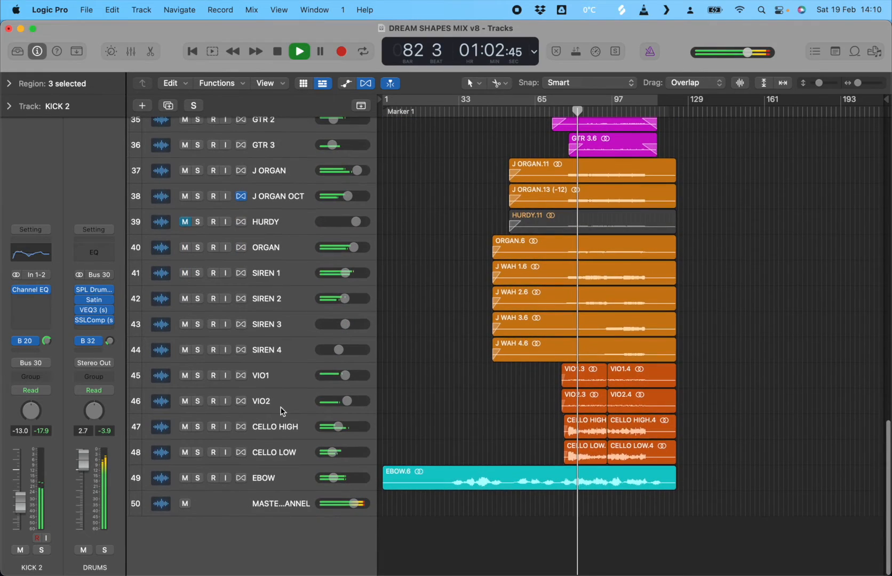
pyautogui.click(237, 452)
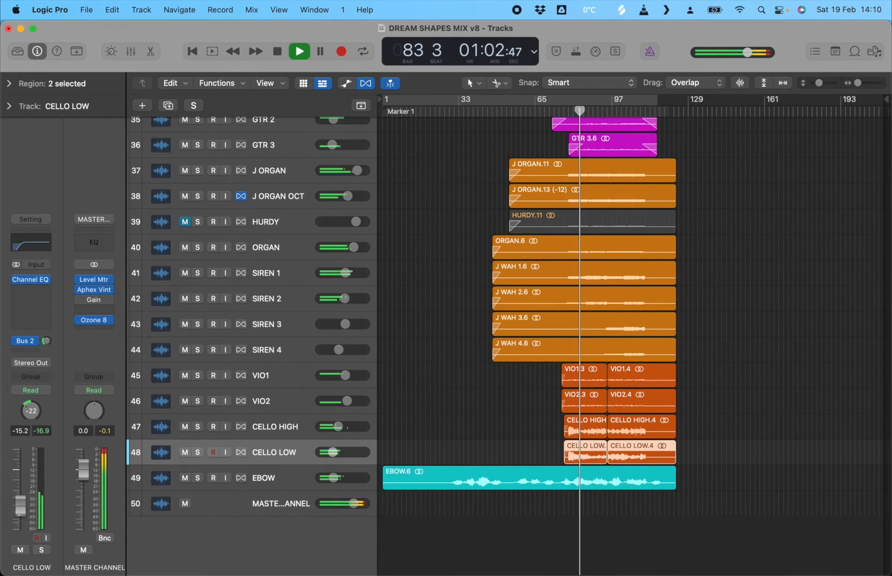
pyautogui.click(273, 430)
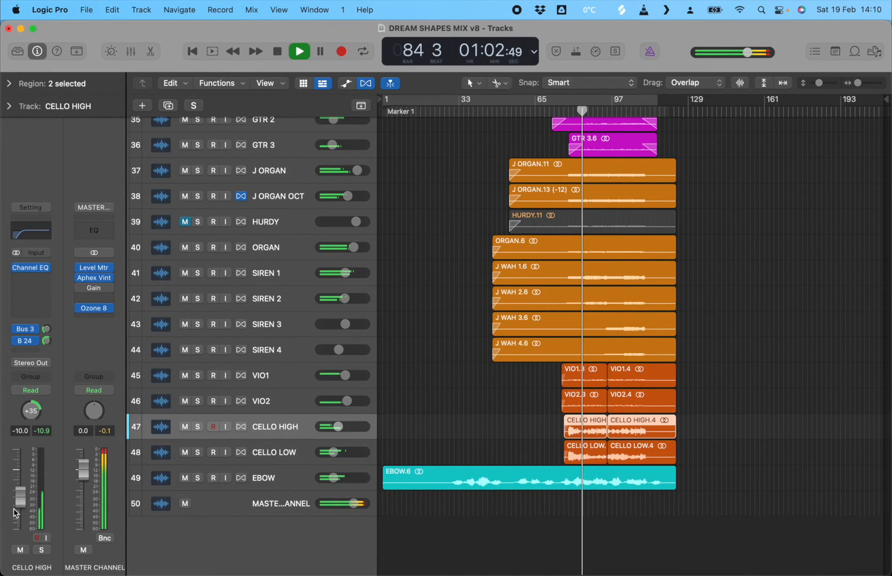
pyautogui.moveTo(16, 505); pyautogui.dragTo(15, 502)
pyautogui.click(245, 411)
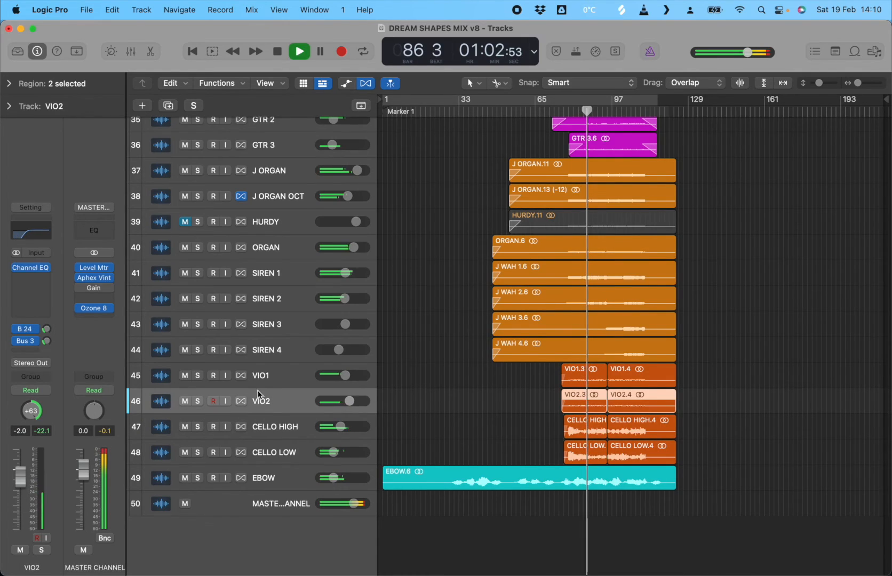
pyautogui.click(271, 374)
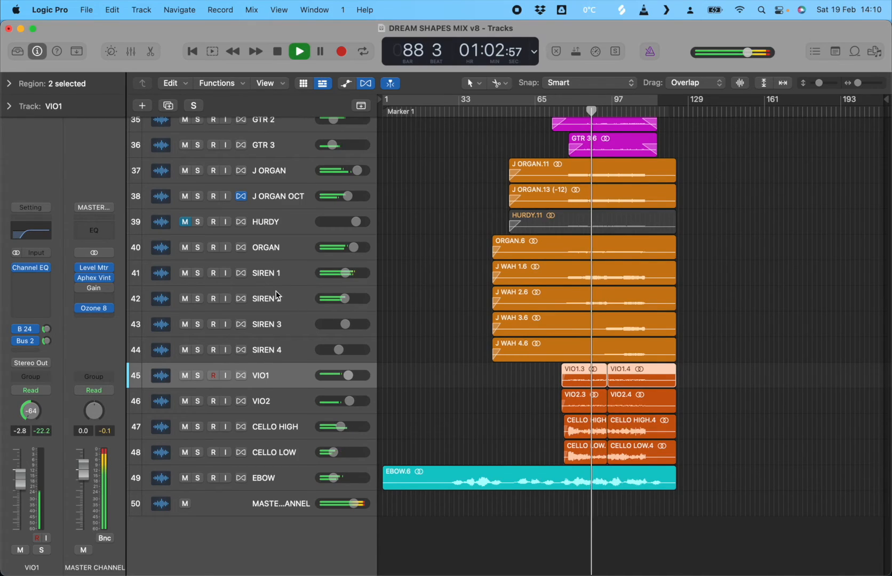
# Lower the volume of SIREN 1 to -5.6 dB and SIREN 2 to -8.0 dB during playback
pyautogui.scroll(5, 277, 295)
pyautogui.click(276, 417)
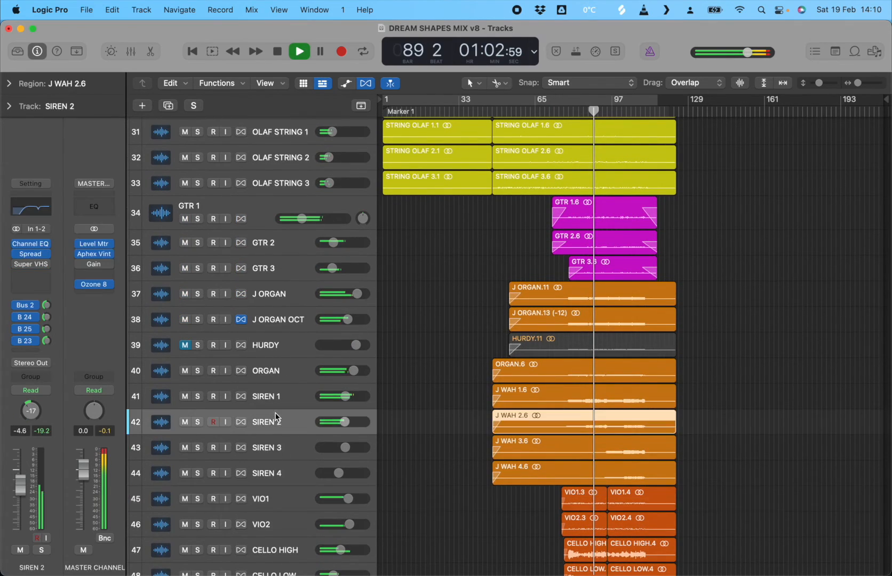
pyautogui.click(310, 404)
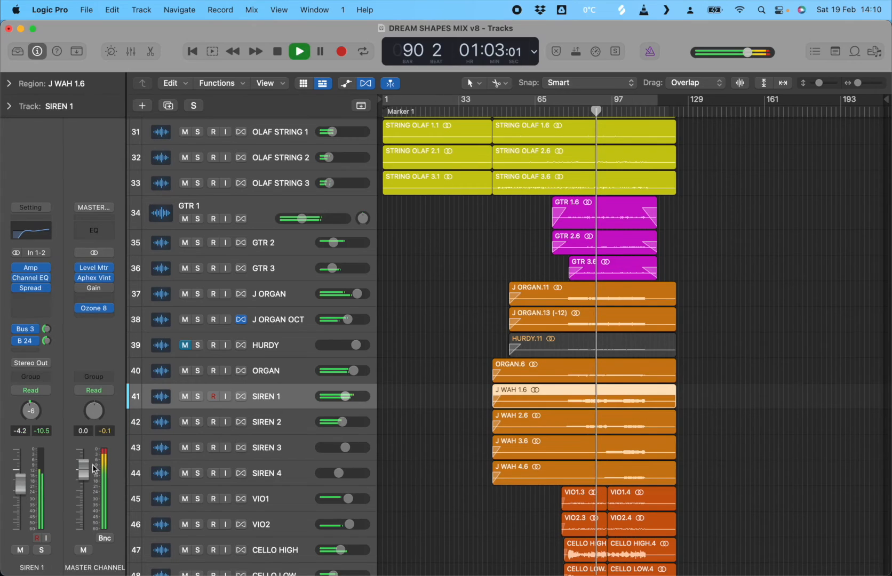
pyautogui.scroll(2, 273, 336)
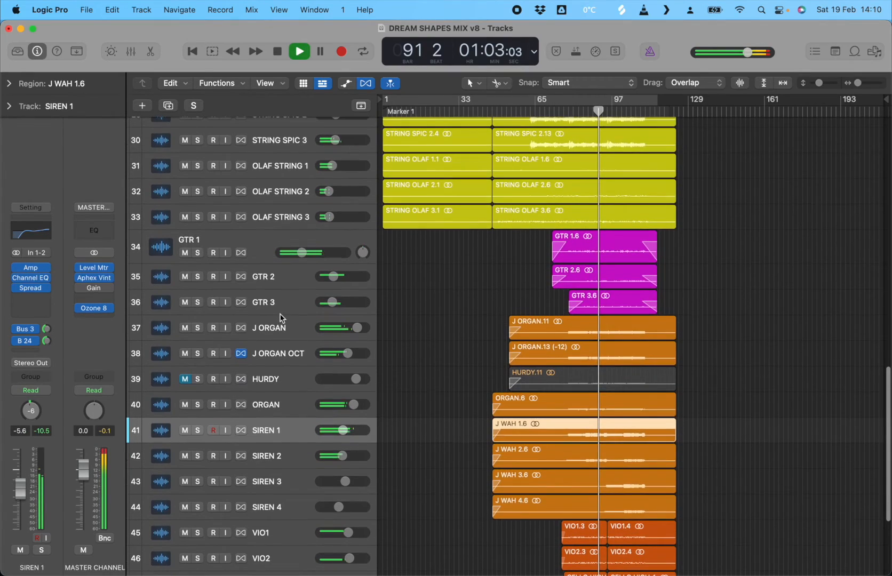
pyautogui.scroll(2, 275, 330)
pyautogui.scroll(-9, 308, 406)
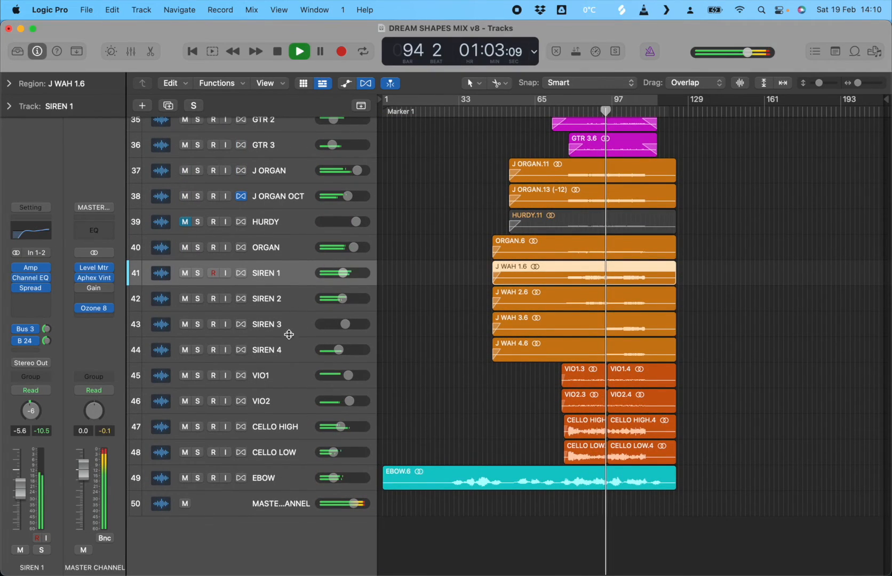
pyautogui.click(279, 300)
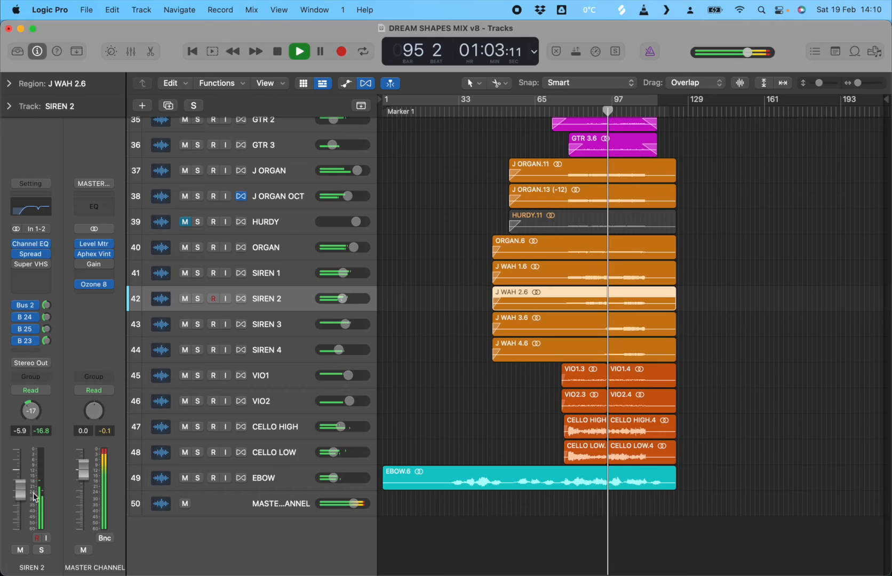
# Examine the level meters and regions of all tracks, from SNARE B down to EBOW, while the final section plays
pyautogui.scroll(3, 421, 292)
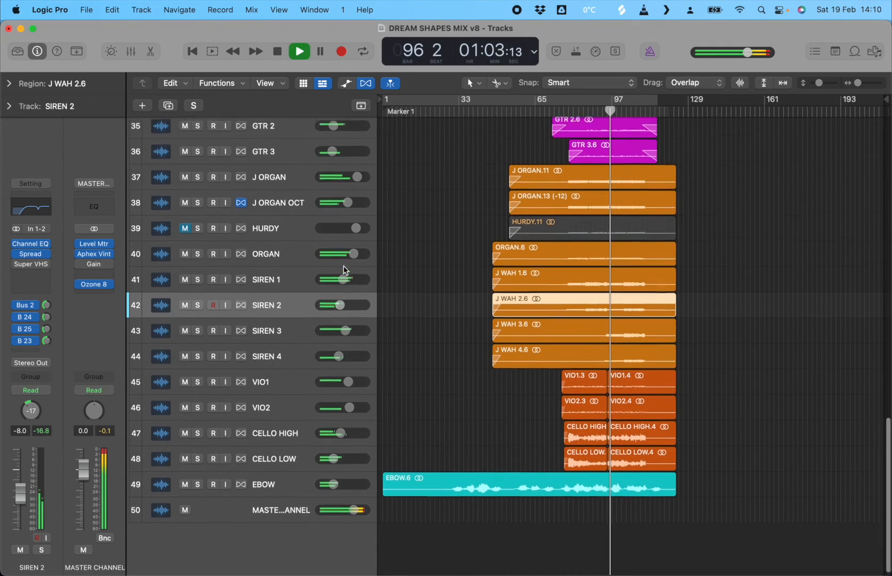
pyautogui.scroll(2, 498, 312)
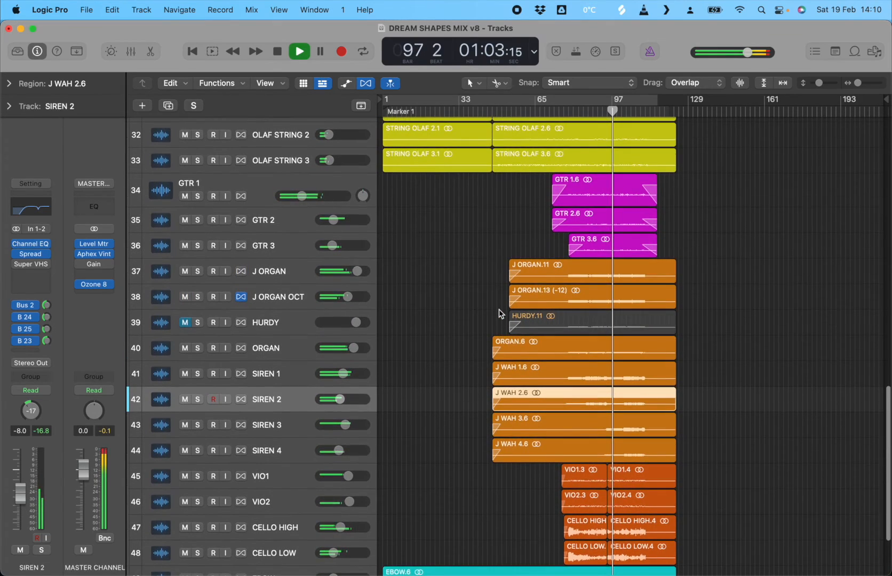
pyautogui.scroll(7, 498, 312)
pyautogui.scroll(20, 501, 278)
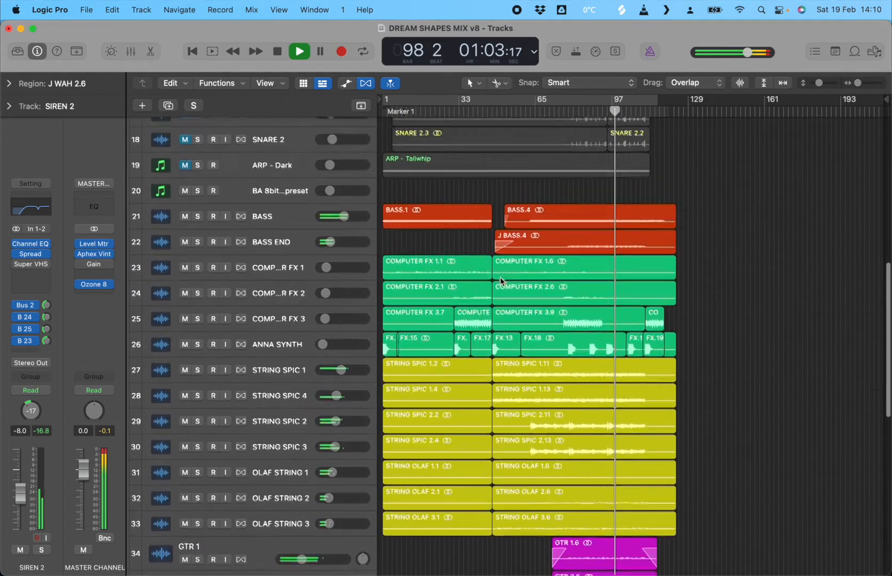
pyautogui.scroll(4, 504, 277)
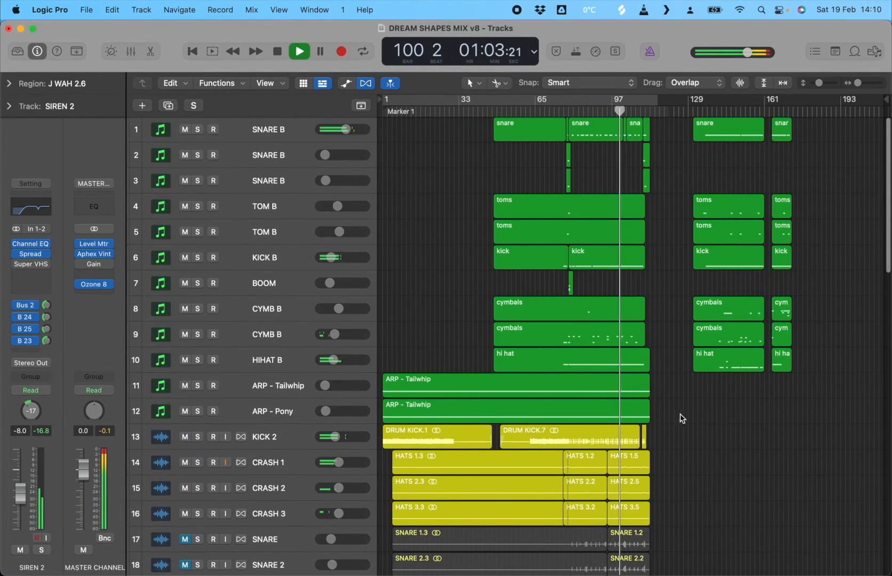
pyautogui.scroll(-15, 683, 463)
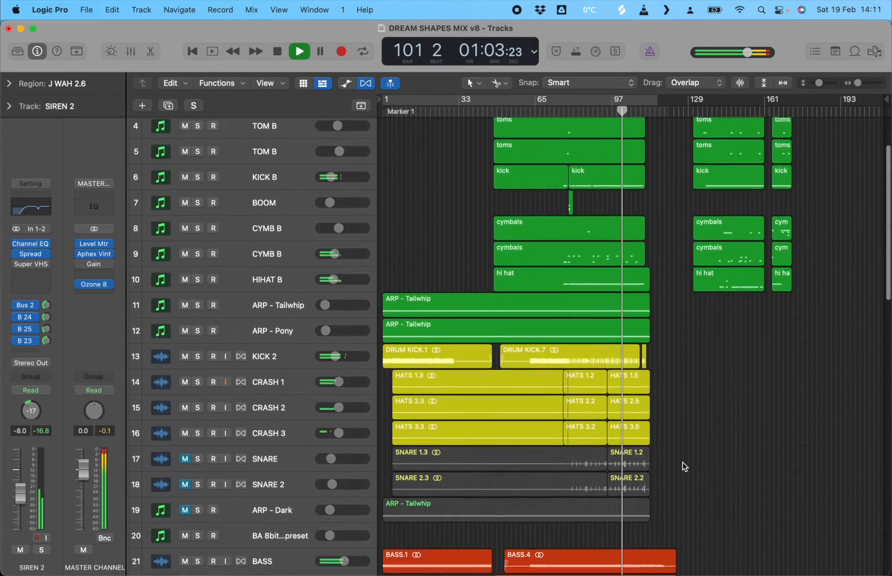
pyautogui.scroll(-8, 684, 465)
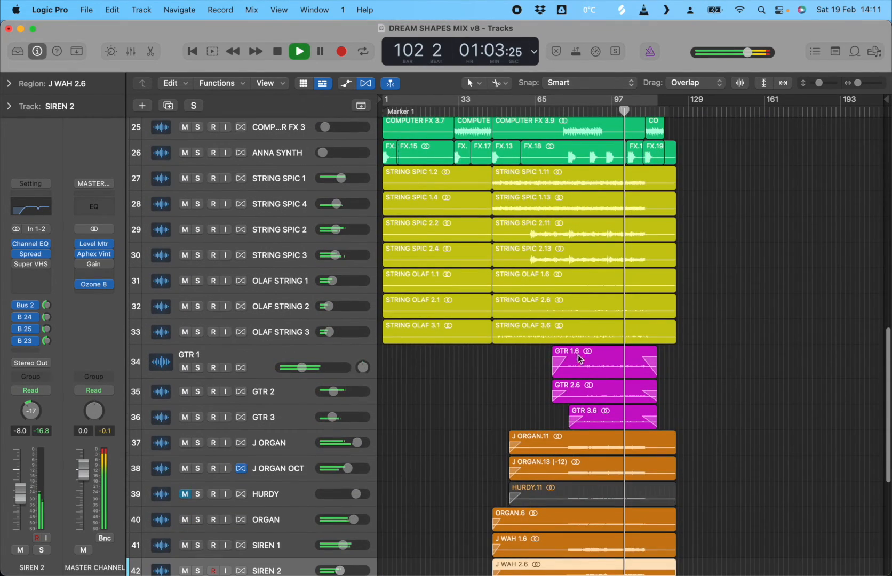
pyautogui.scroll(-10, 461, 416)
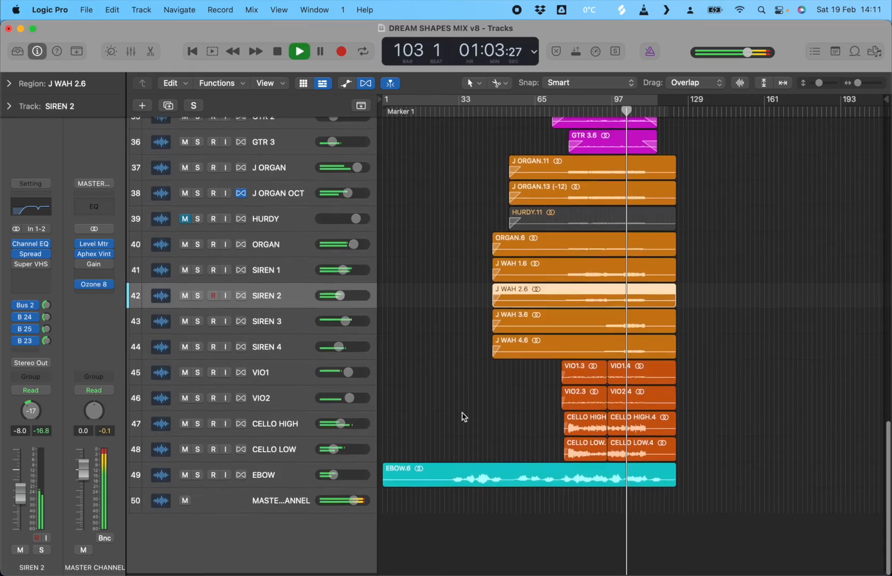
pyautogui.scroll(20, 462, 417)
pyautogui.scroll(8, 462, 413)
# Raise the NY BASS parallel compression bus to -9.4 dB in the mixer, check the neighbouring aux channels and close the mixer
pyautogui.press('x')
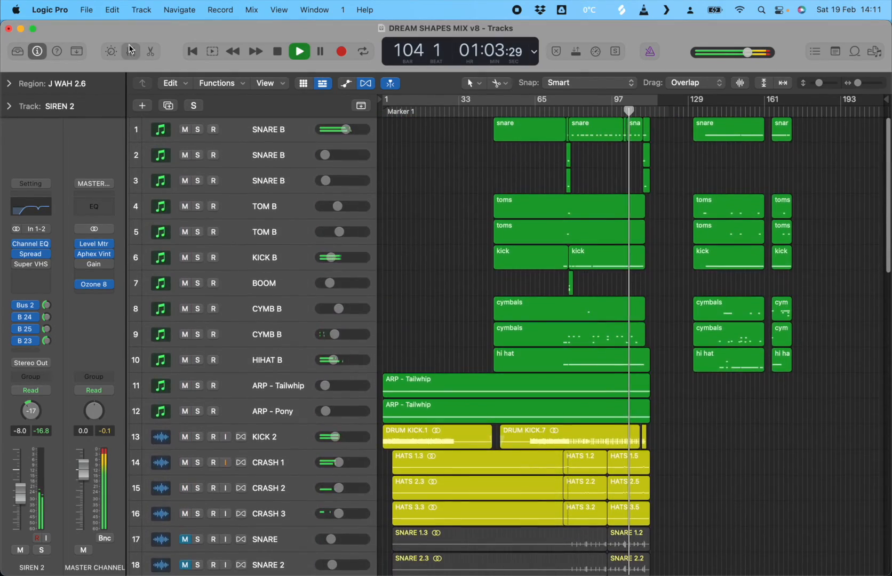
pyautogui.hscroll(15, 571, 361)
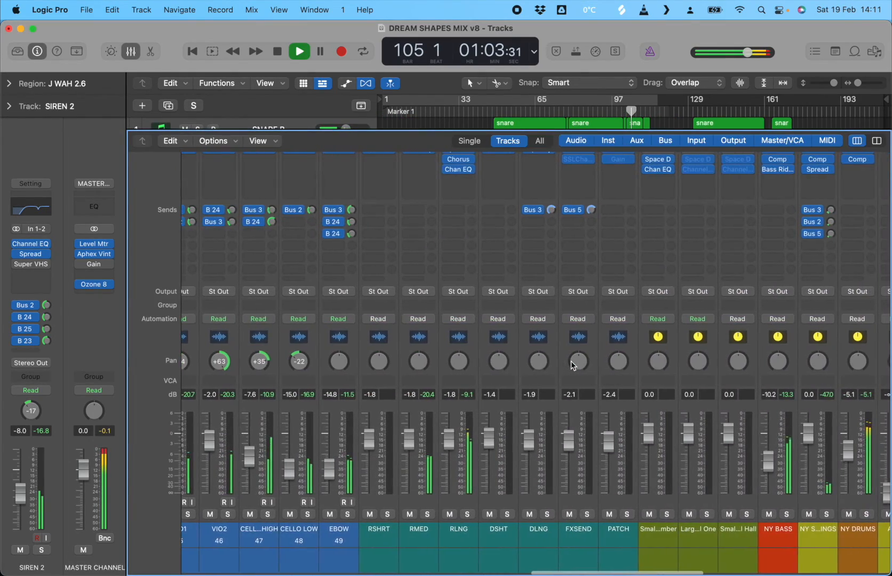
pyautogui.hscroll(4, 570, 361)
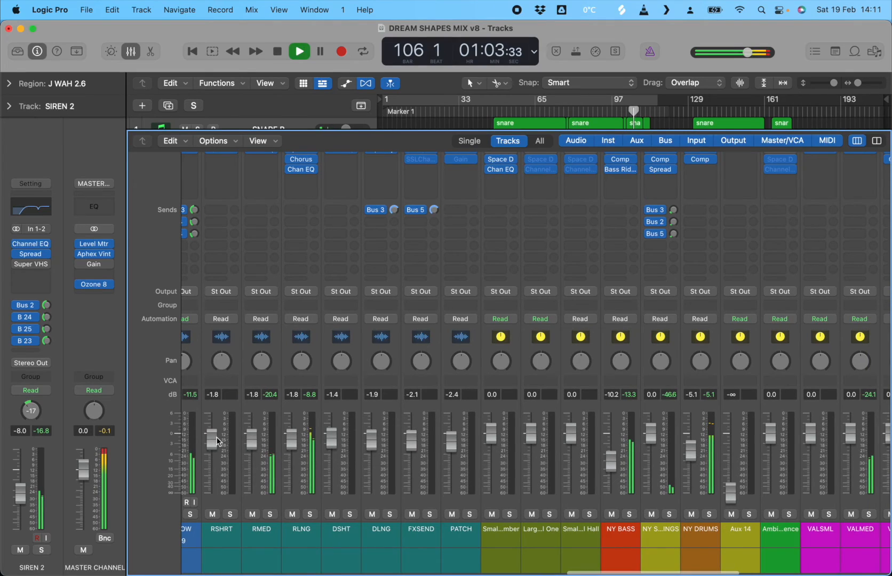
pyautogui.hscroll(8, 297, 449)
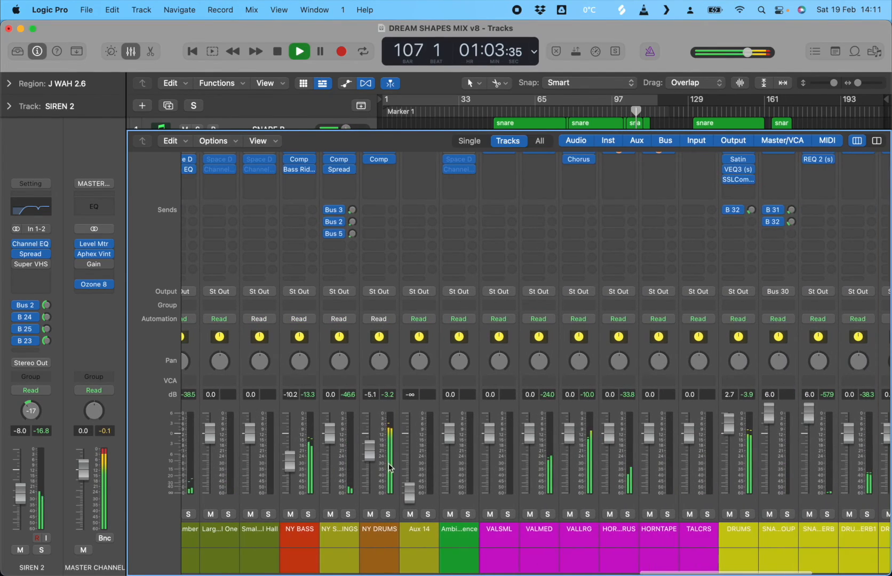
pyautogui.hscroll(7, 404, 411)
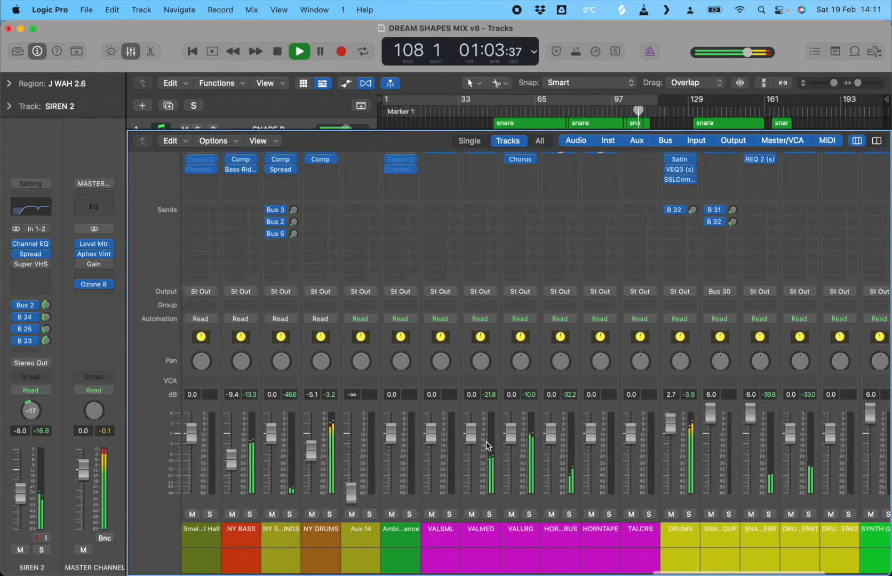
pyautogui.hscroll(-20, 404, 412)
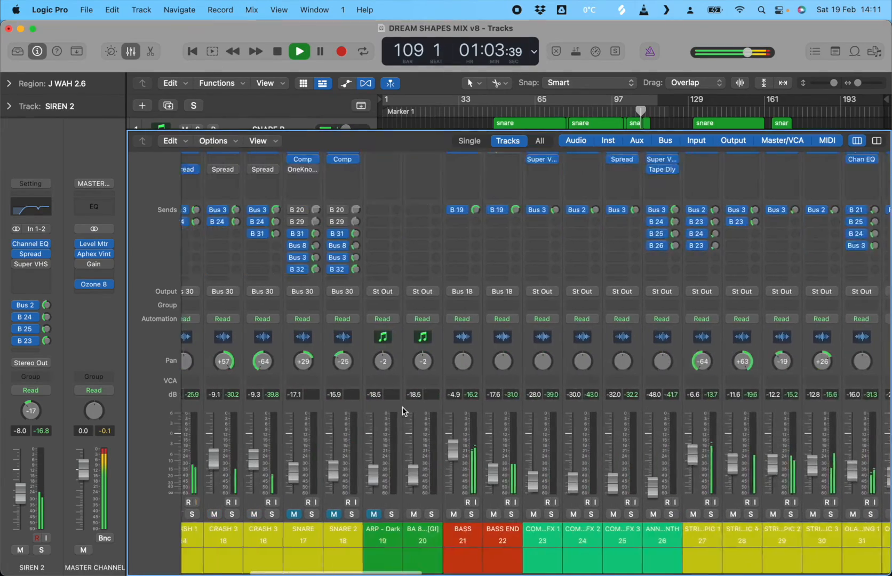
pyautogui.click(134, 50)
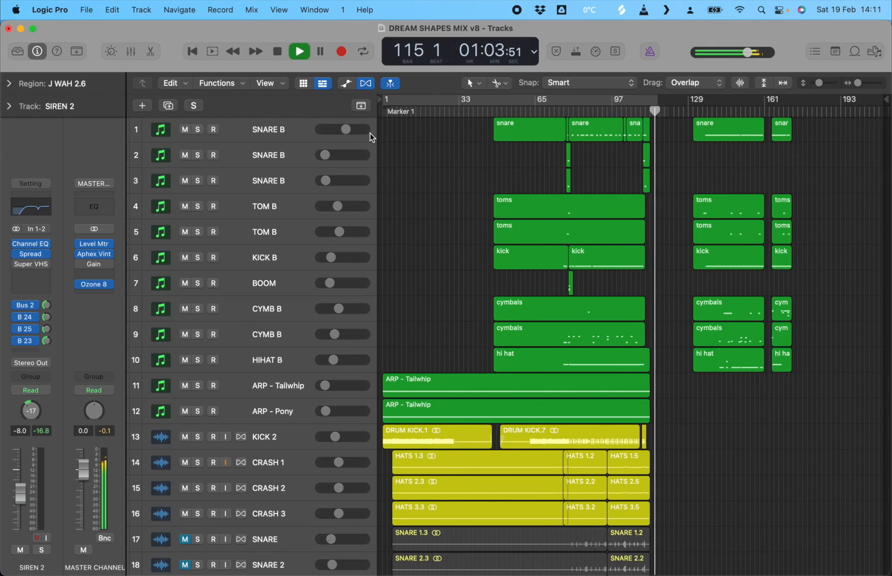
# Return to the start of the song, select the first SNARE B track and stop playback
pyautogui.press('Return')
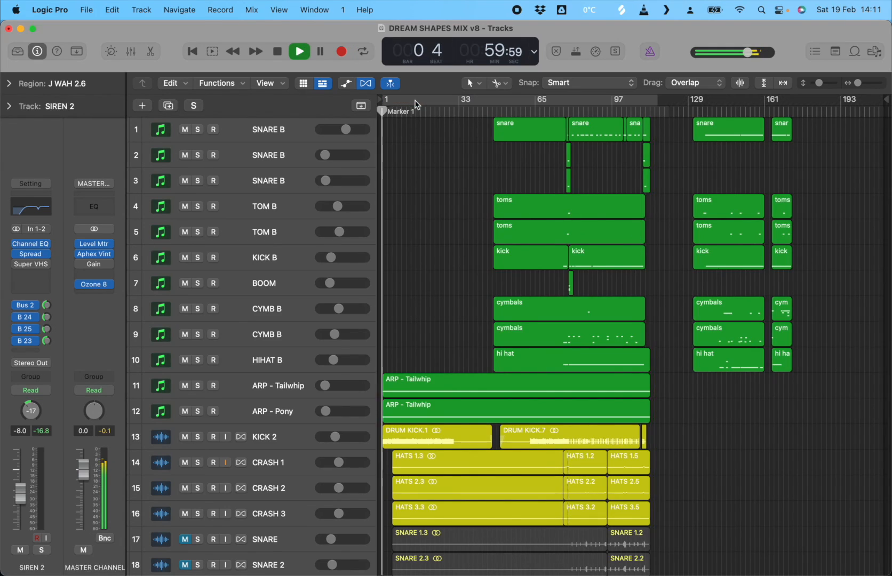
pyautogui.click(372, 136)
pyautogui.press('space')
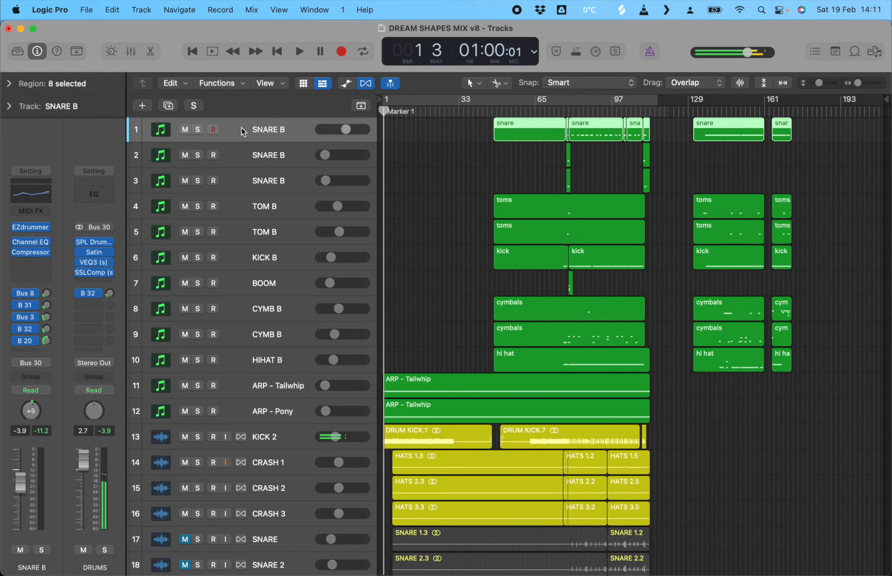